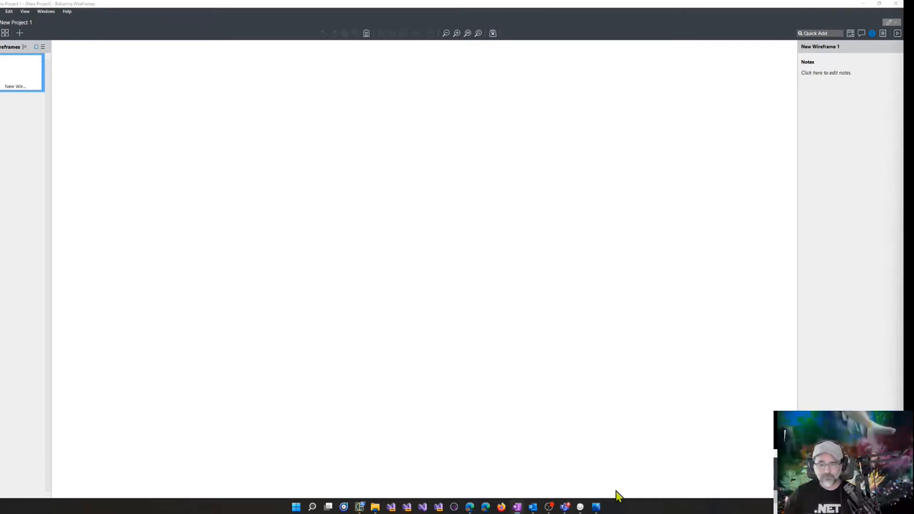
View the Visual Studio tunnel mockup images from 01a-start.png through 08a-debug.png, and close the image viewer
{"action": "left_click", "coordinate": [597, 508]}
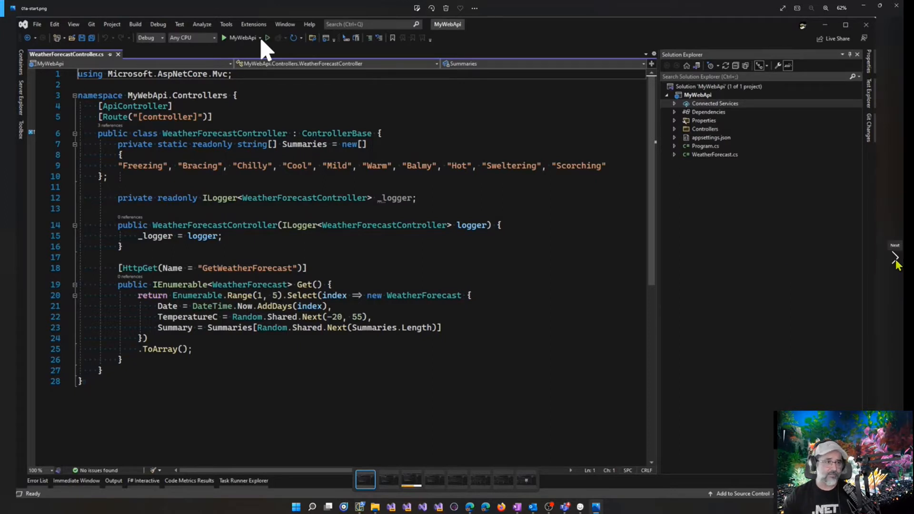
{"action": "left_click", "coordinate": [895, 261]}
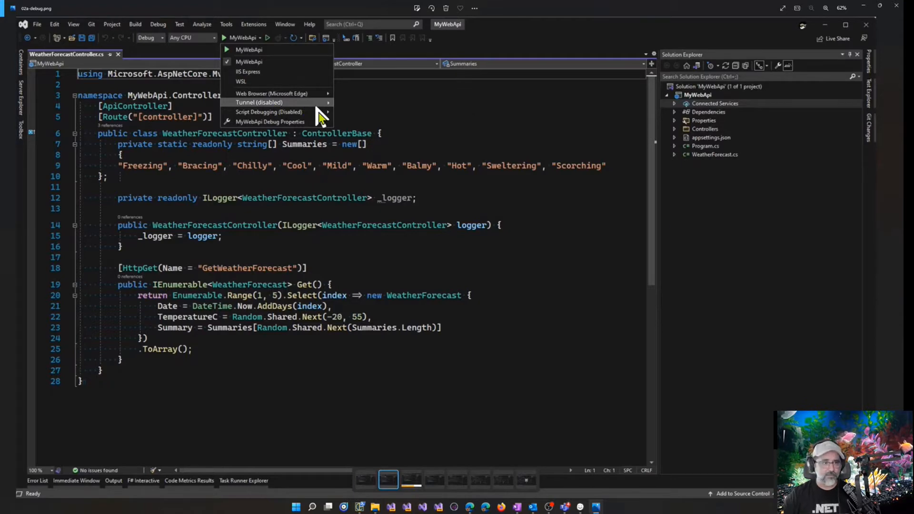
{"action": "left_click", "coordinate": [893, 260]}
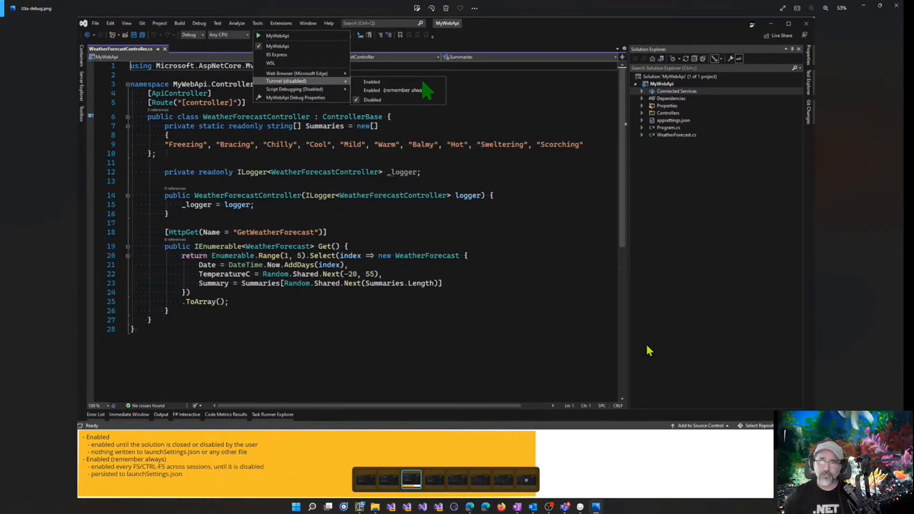
{"action": "left_click", "coordinate": [894, 261]}
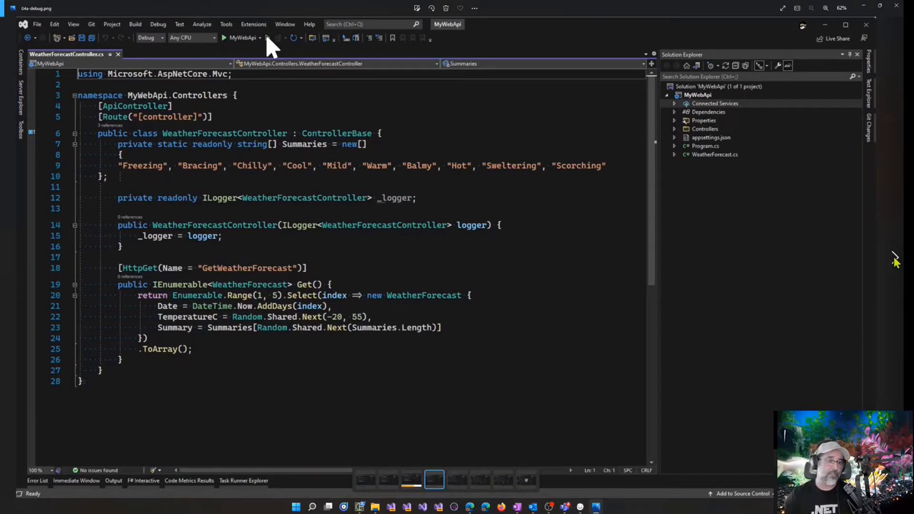
{"action": "left_click", "coordinate": [895, 261]}
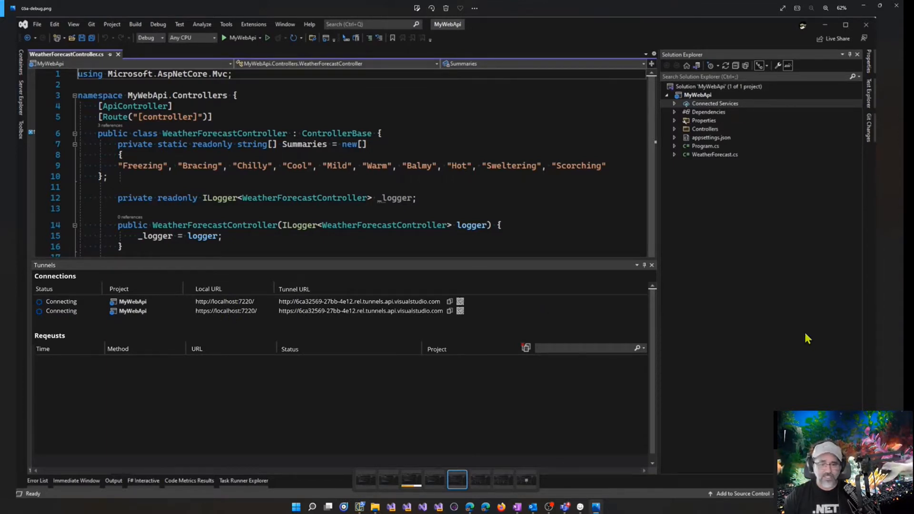
{"action": "left_click", "coordinate": [895, 259]}
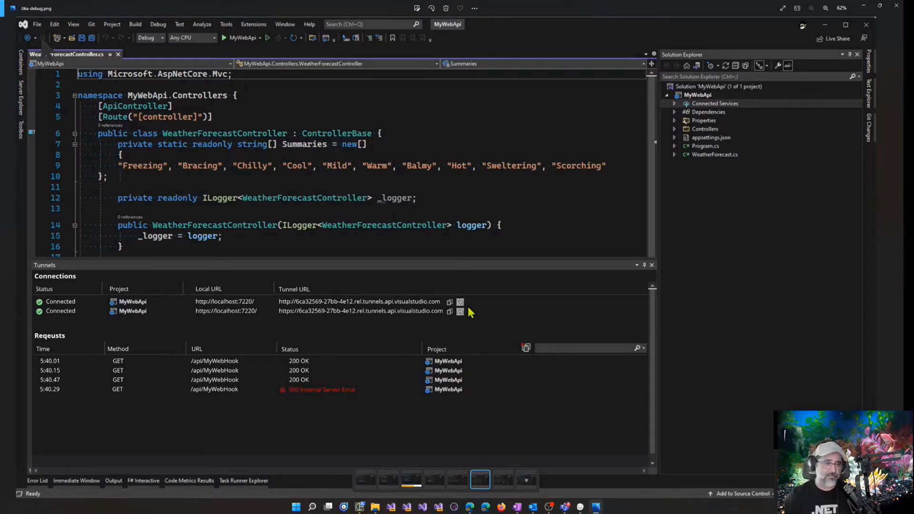
{"action": "left_click", "coordinate": [896, 259]}
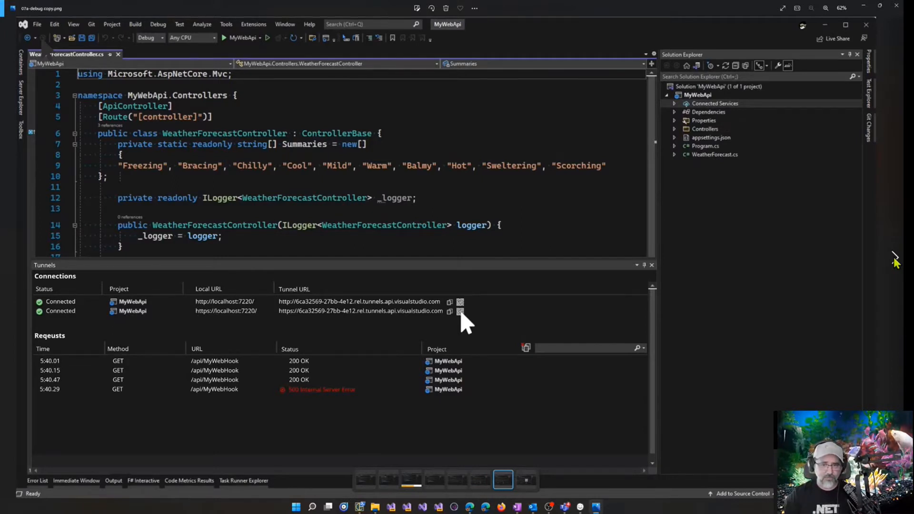
{"action": "left_click", "coordinate": [895, 259]}
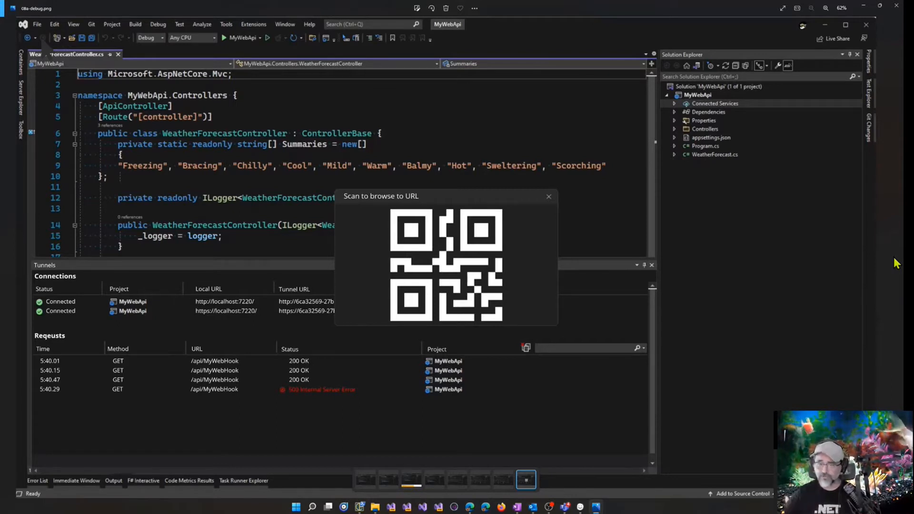
{"action": "left_click", "coordinate": [896, 6]}
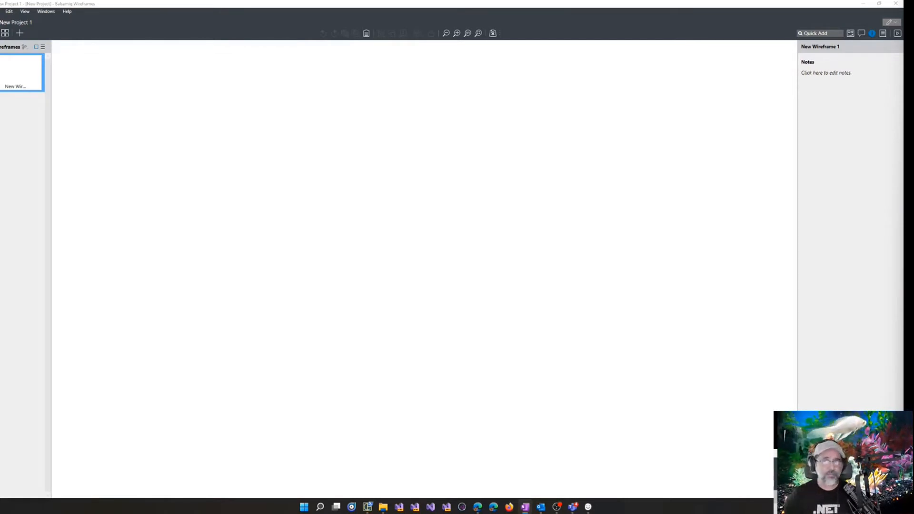
Show the library of UI controls above the wireframe canvas
{"action": "left_click", "coordinate": [851, 33]}
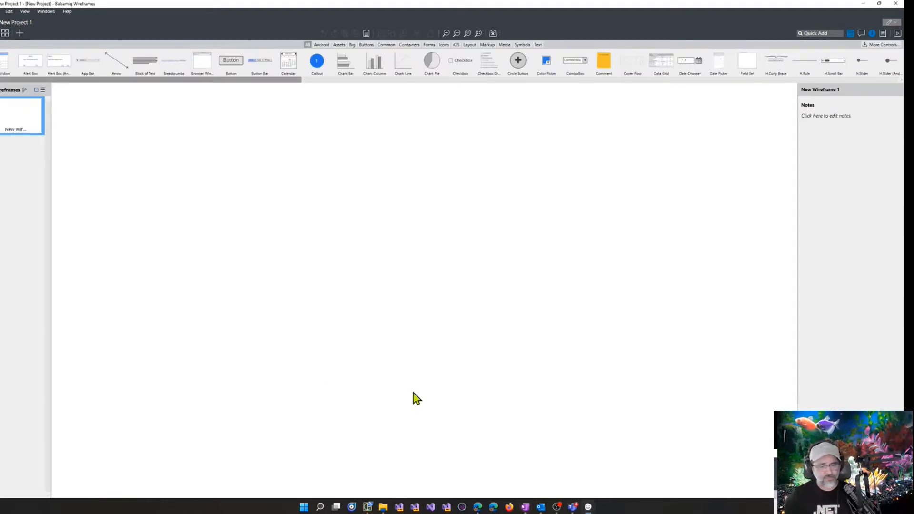
Switch to the browser, view the product page on balsamiq.com, and return to Balsamiq Wireframes
{"action": "left_click", "coordinate": [478, 507]}
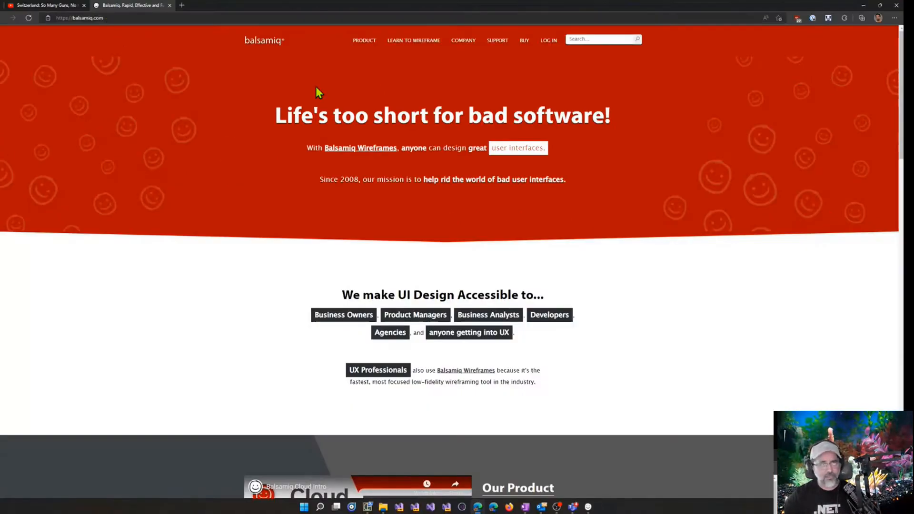
{"action": "left_click", "coordinate": [364, 42]}
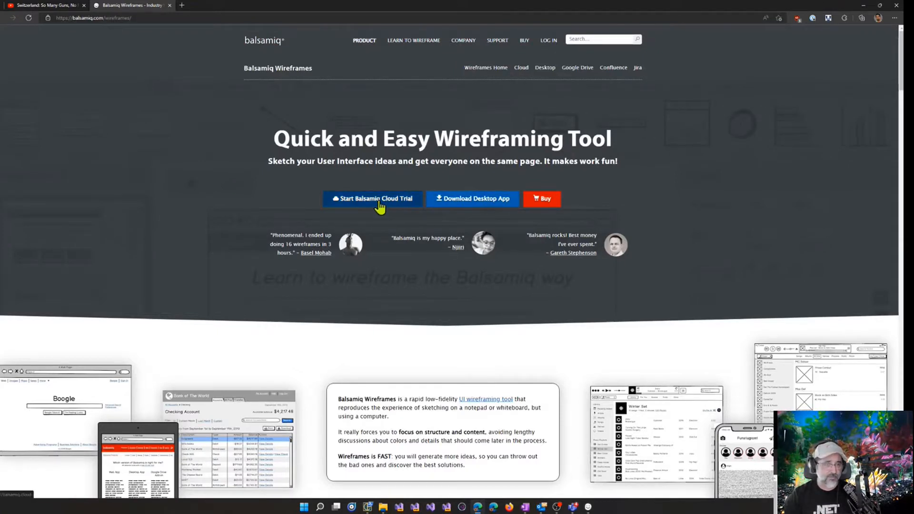
{"action": "left_click", "coordinate": [870, 10]}
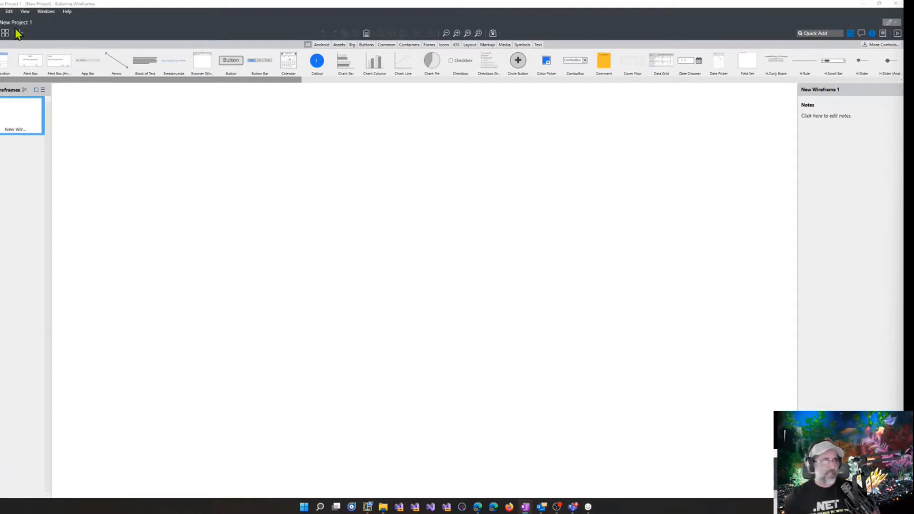
{"action": "left_click", "coordinate": [3, 10]}
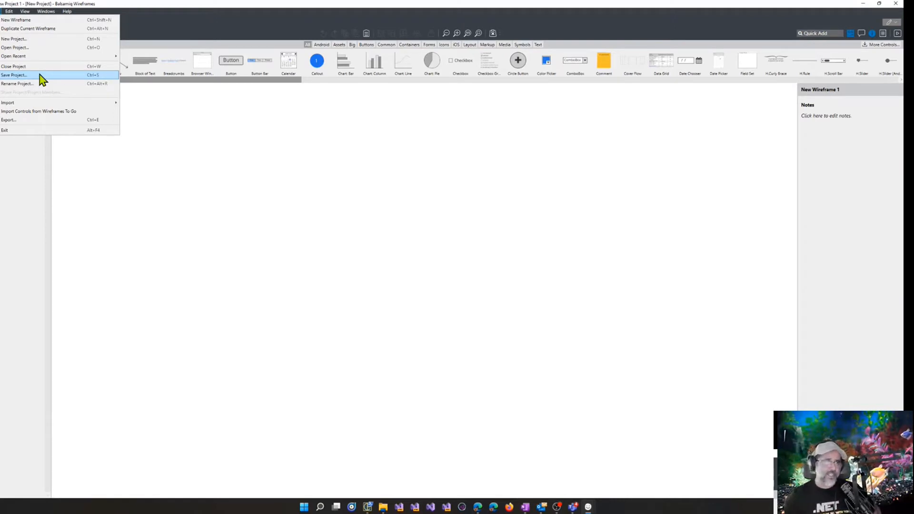
{"action": "left_click", "coordinate": [218, 220]}
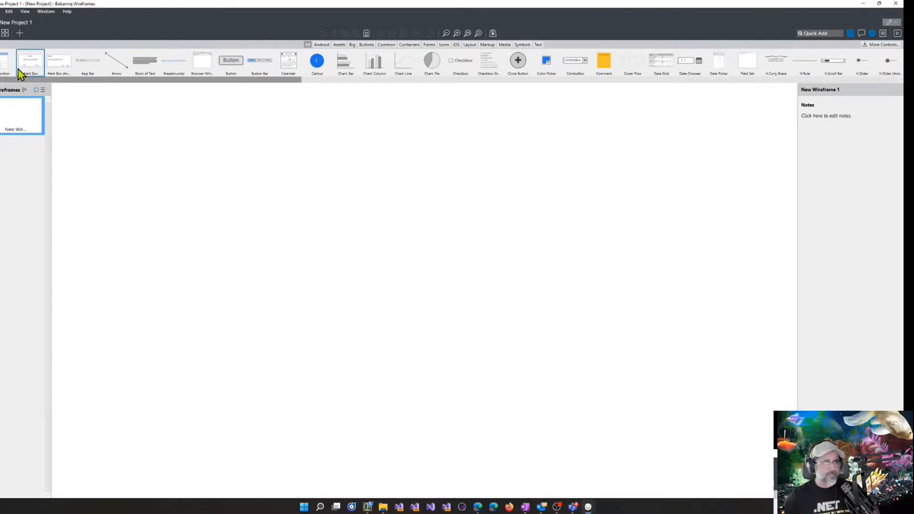
Place a combo box, a comment, a field set and a horizontal scroll bar at separate spots on the wireframe
{"action": "left_click_drag", "start_coordinate": [293, 82], "coordinate": [381, 79]}
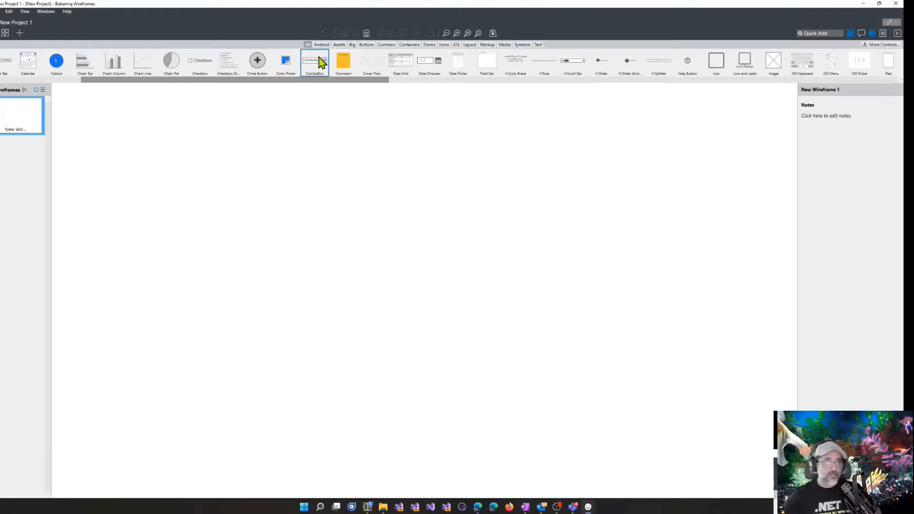
{"action": "left_click_drag", "start_coordinate": [319, 62], "coordinate": [307, 175]}
{"action": "left_click_drag", "start_coordinate": [345, 62], "coordinate": [305, 96]}
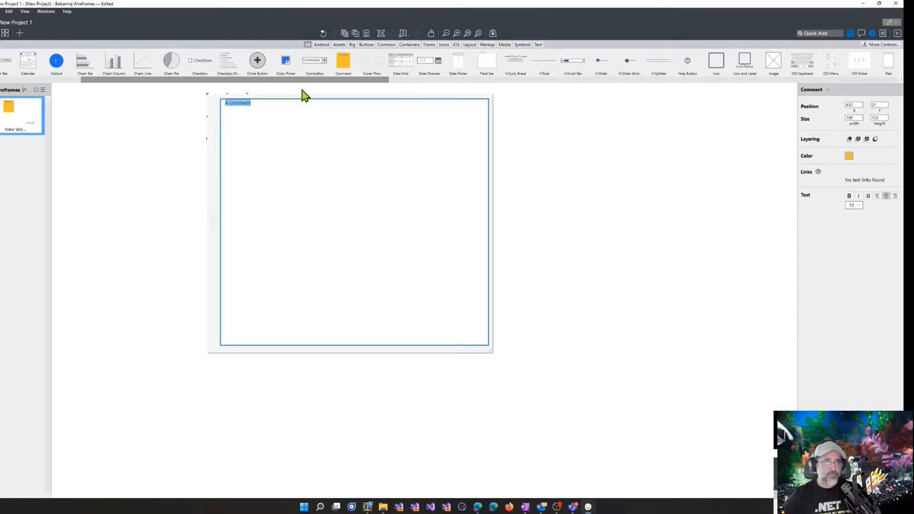
{"action": "left_click_drag", "start_coordinate": [501, 69], "coordinate": [571, 136]}
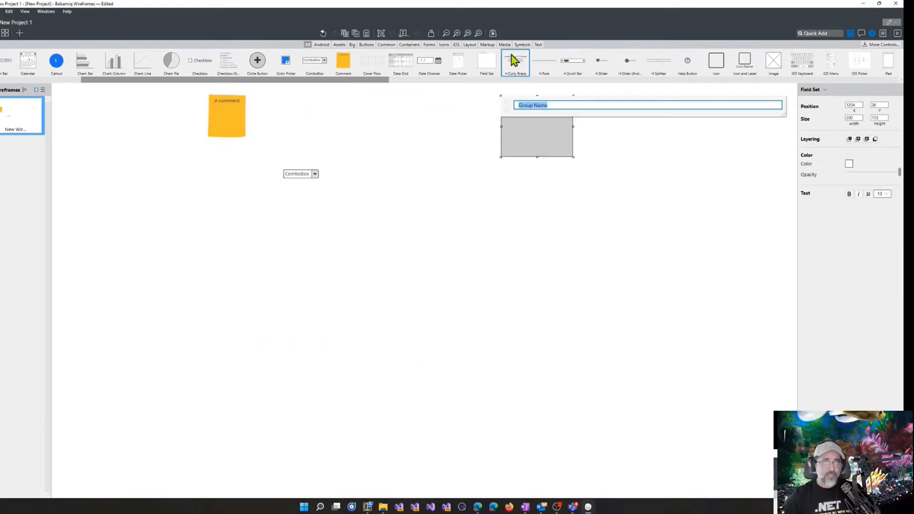
{"action": "left_click_drag", "start_coordinate": [572, 67], "coordinate": [486, 225]}
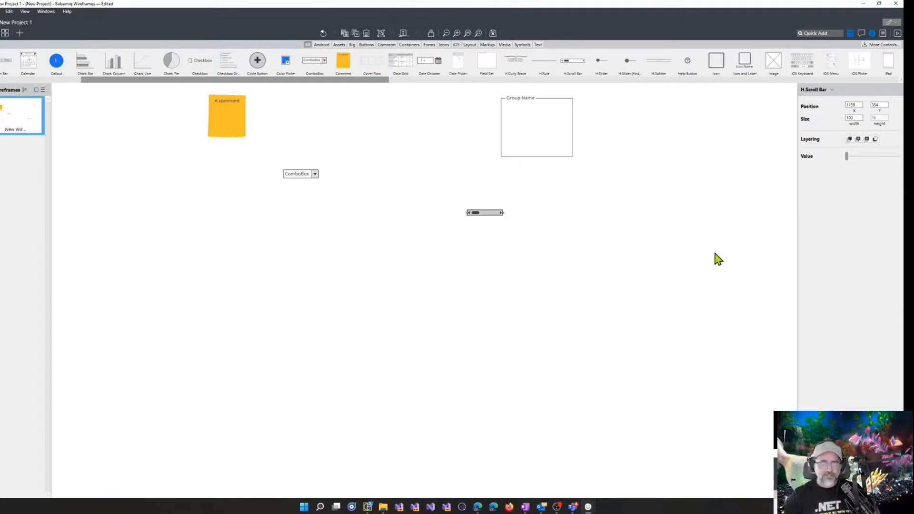
Widen the combo box to about 576 px and replace its text with the items One, Two and Three
{"action": "left_click", "coordinate": [305, 175]}
{"action": "left_click_drag", "start_coordinate": [317, 177], "coordinate": [490, 179]}
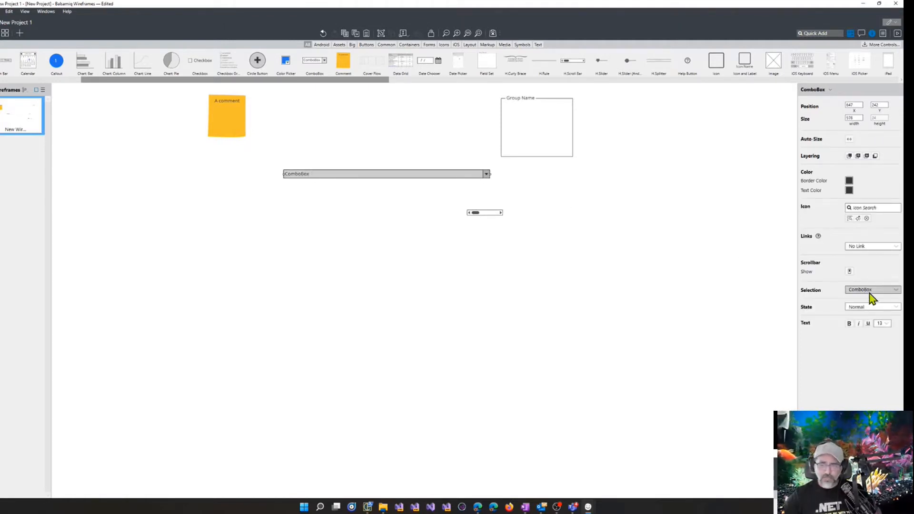
{"action": "double_click", "coordinate": [404, 178]}
{"action": "type", "text": "One"}
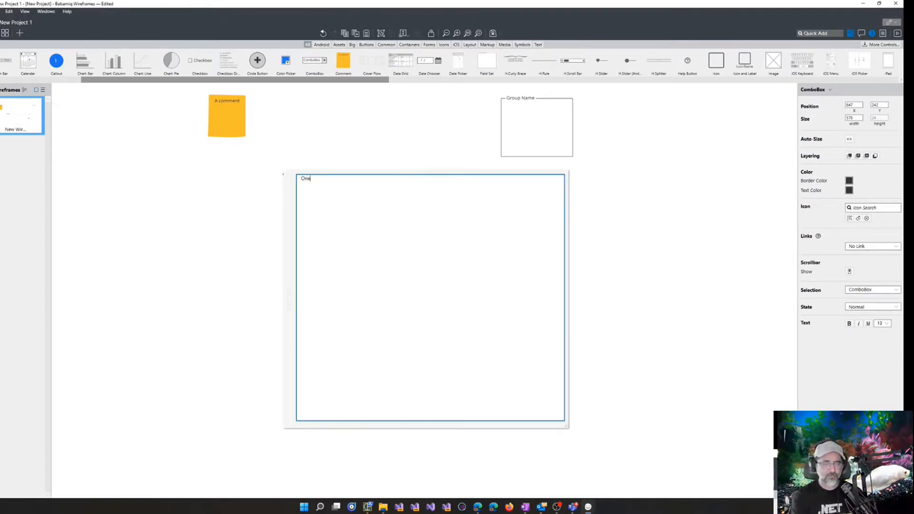
{"action": "key", "text": "Return"}
{"action": "type", "text": "Two"}
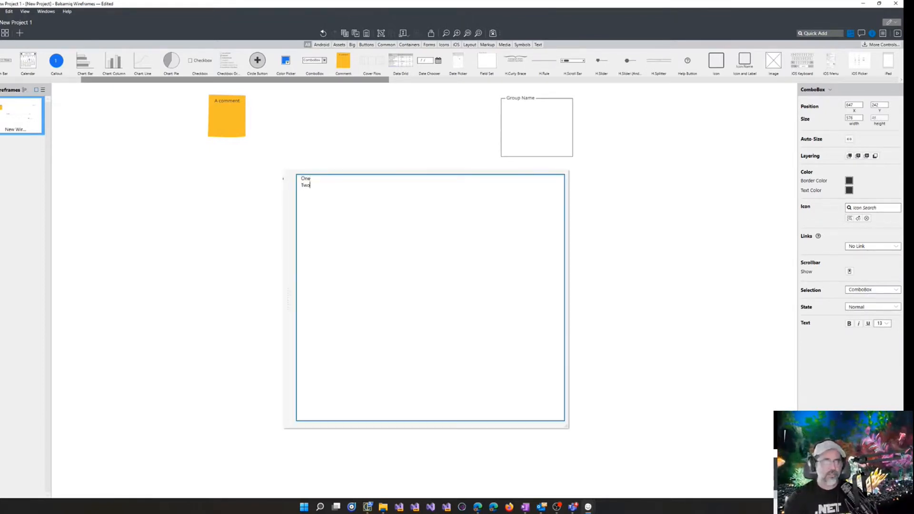
{"action": "key", "text": "Return"}
{"action": "type", "text": "Three"}
{"action": "left_click", "coordinate": [656, 217]}
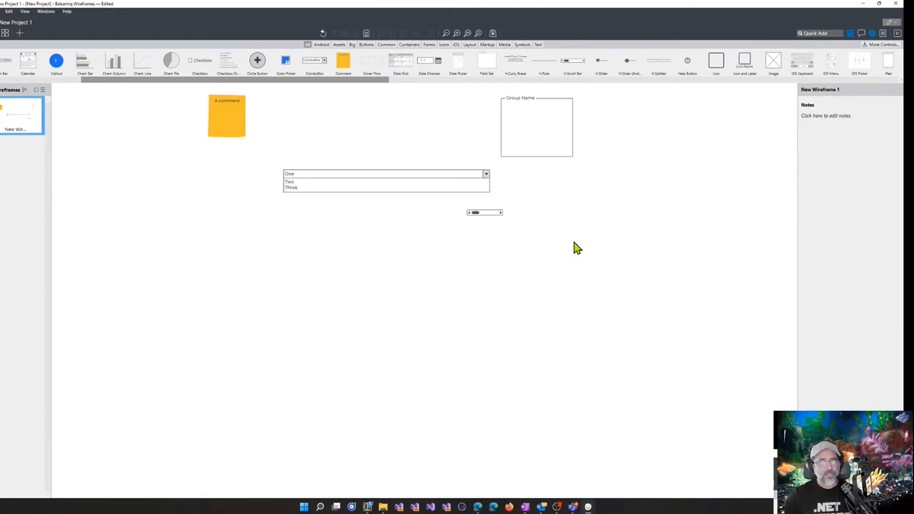
Move the horizontal scroll bar to the right of the combo box, and set the combo box's state to Disabled and Closed
{"action": "left_click_drag", "start_coordinate": [497, 213], "coordinate": [609, 183]}
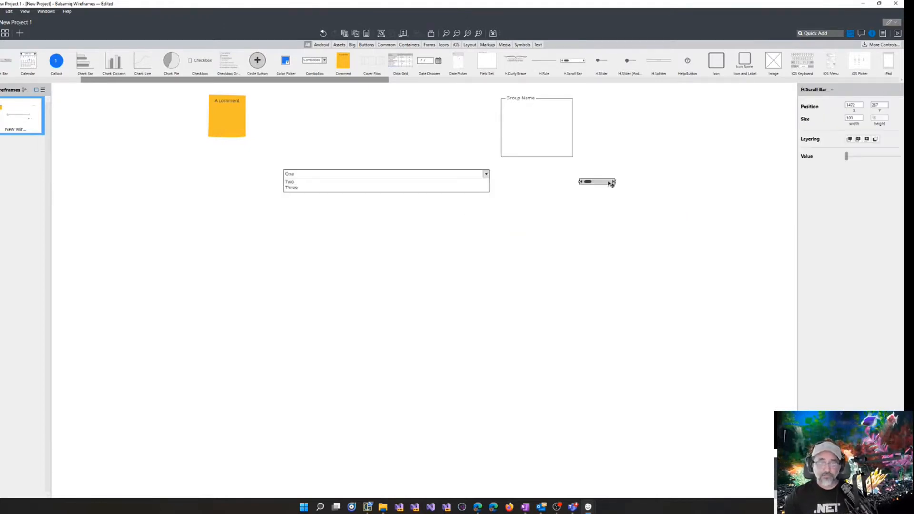
{"action": "left_click", "coordinate": [480, 181]}
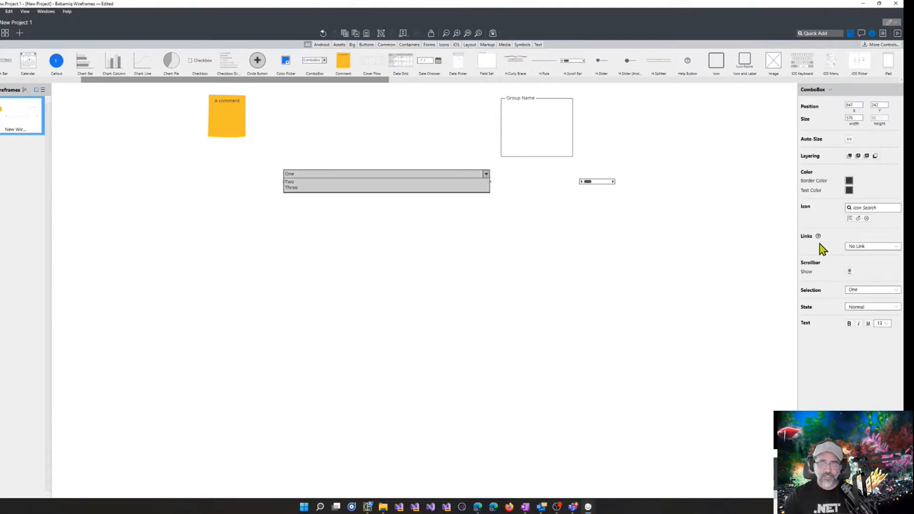
{"action": "left_click", "coordinate": [871, 307]}
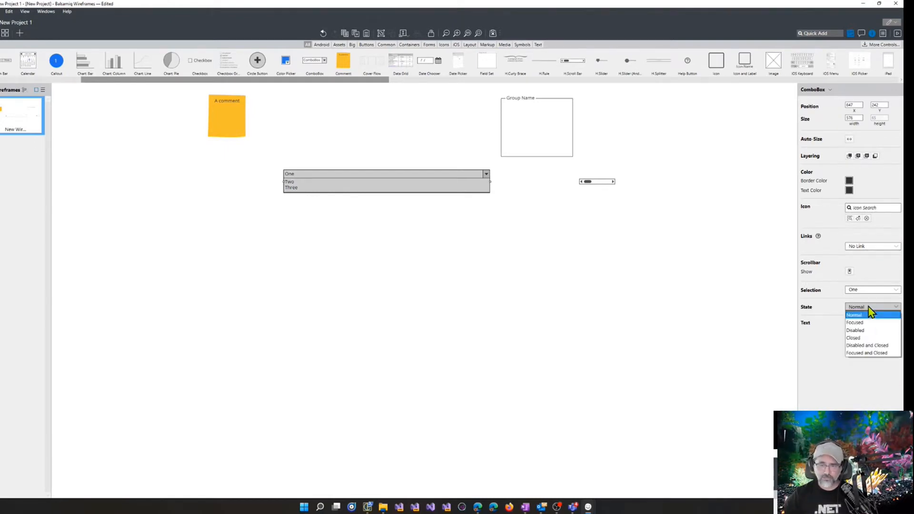
{"action": "left_click", "coordinate": [871, 338]}
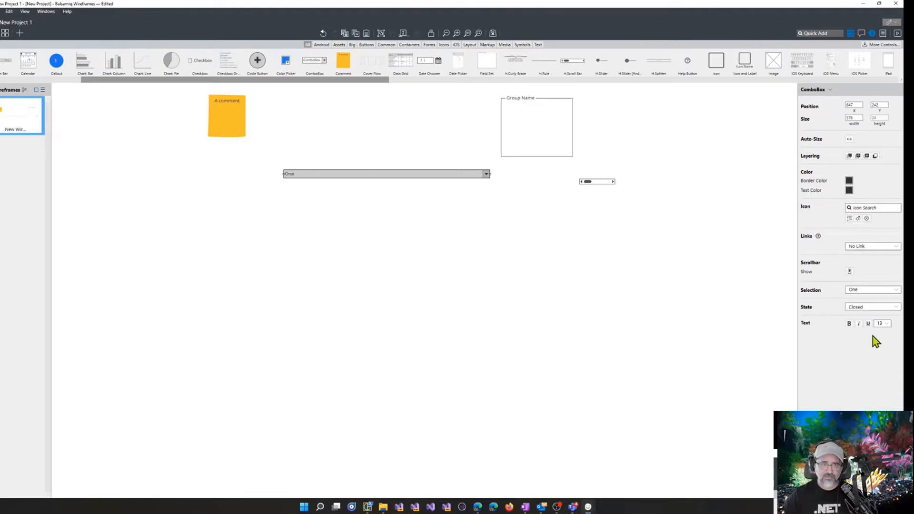
{"action": "left_click", "coordinate": [855, 307]}
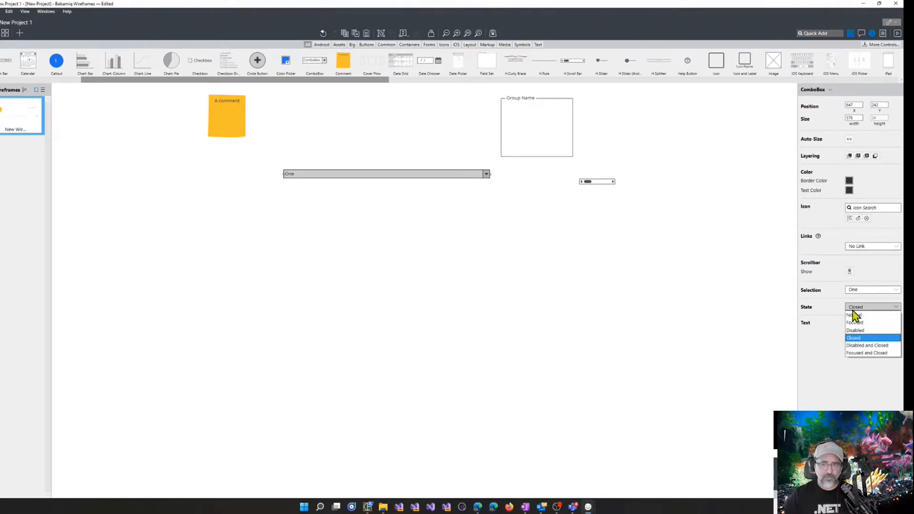
{"action": "left_click", "coordinate": [871, 346]}
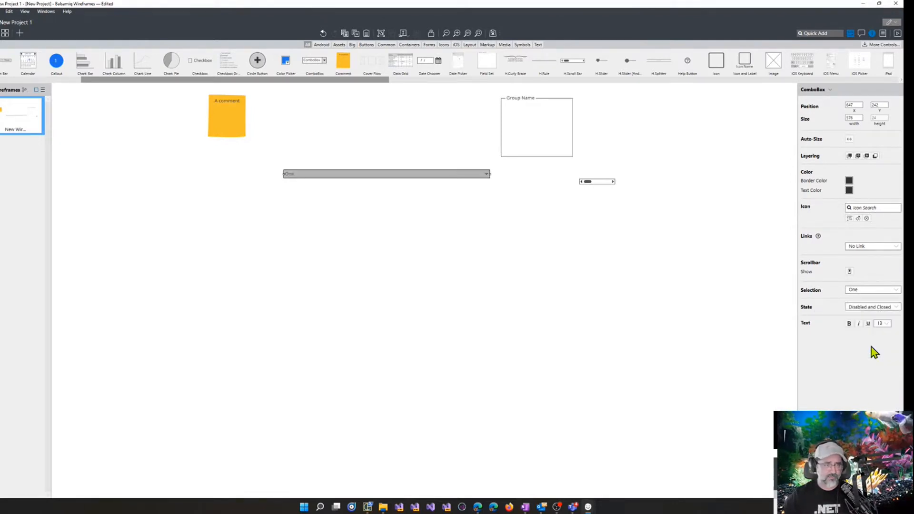
{"action": "left_click", "coordinate": [452, 246]}
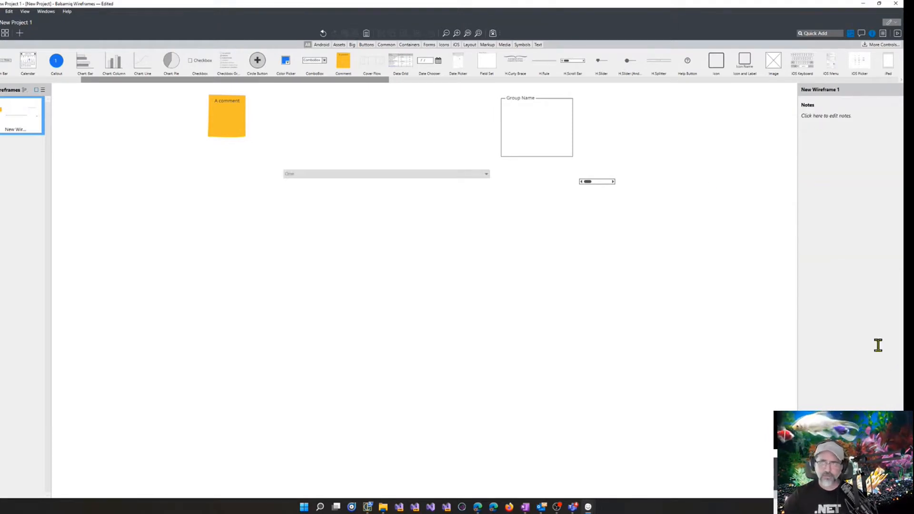
Toggle the properties inspector and leave it hidden to widen the canvas
{"action": "left_click", "coordinate": [873, 34]}
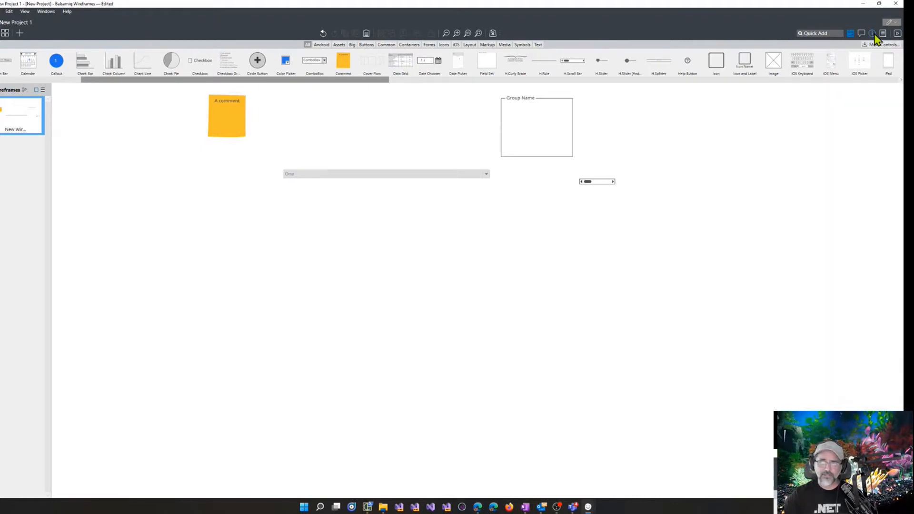
{"action": "left_click", "coordinate": [873, 34]}
{"action": "left_click", "coordinate": [873, 34]}
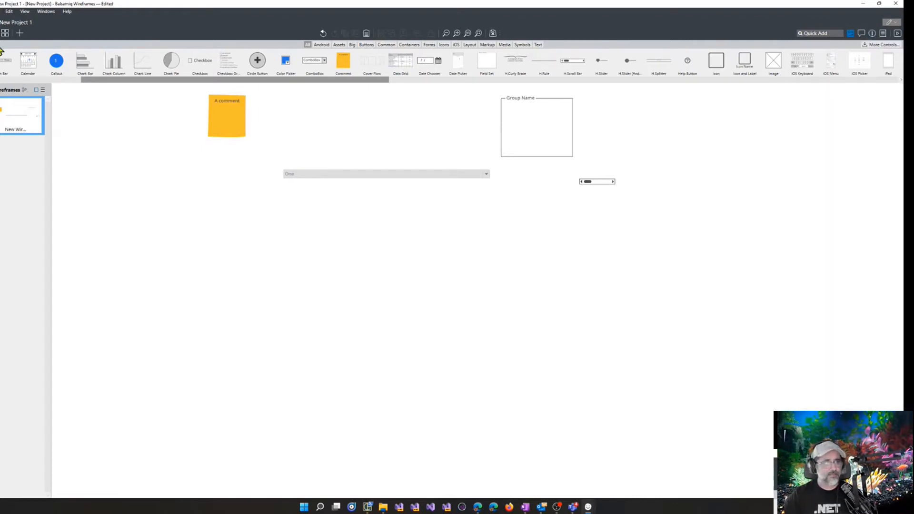
Toggle the wireframe navigation view and back, and briefly show the project information
{"action": "left_click", "coordinate": [5, 33]}
{"action": "left_click", "coordinate": [5, 32]}
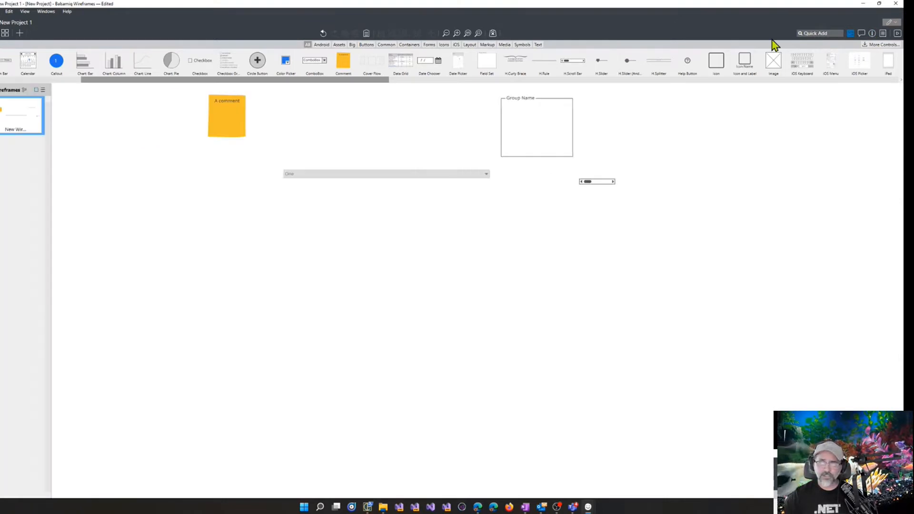
{"action": "left_click", "coordinate": [883, 35]}
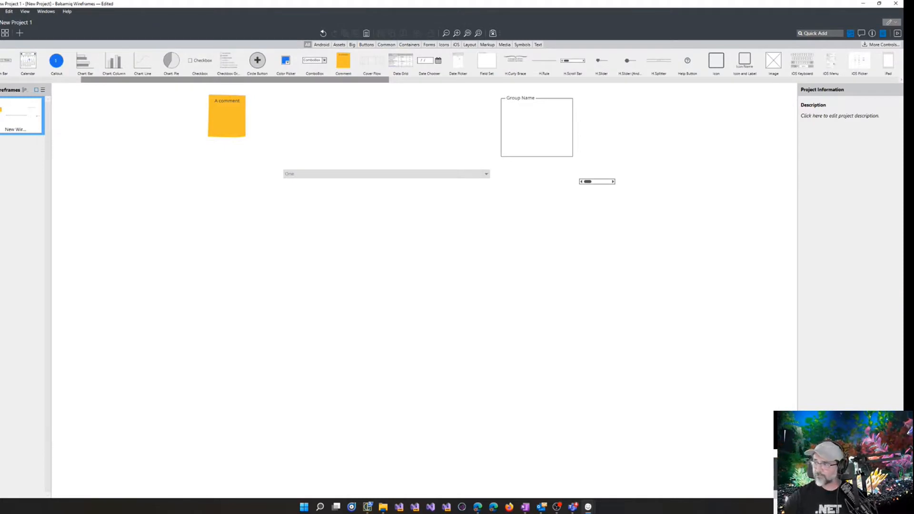
{"action": "left_click", "coordinate": [883, 34]}
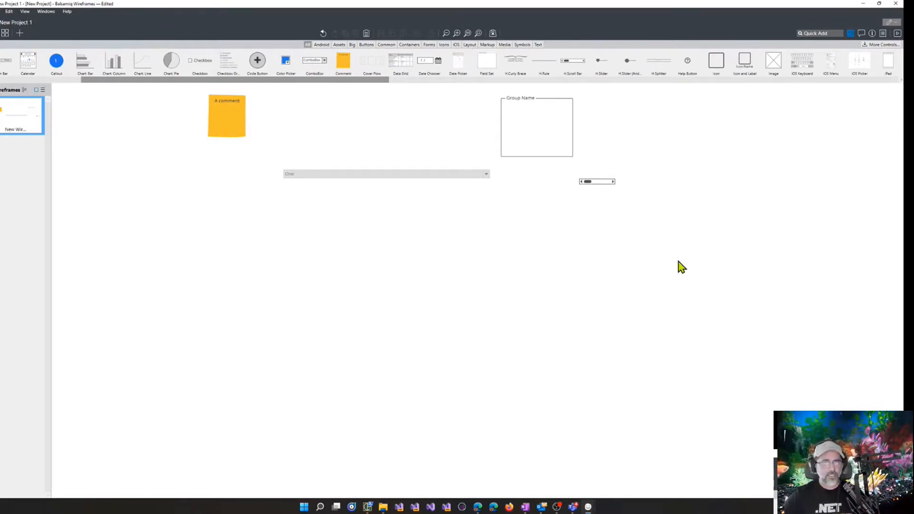
Delete all controls from the wireframe and hide the UI library
{"action": "left_click_drag", "start_coordinate": [680, 262], "coordinate": [136, 87]}
{"action": "key", "text": "Delete"}
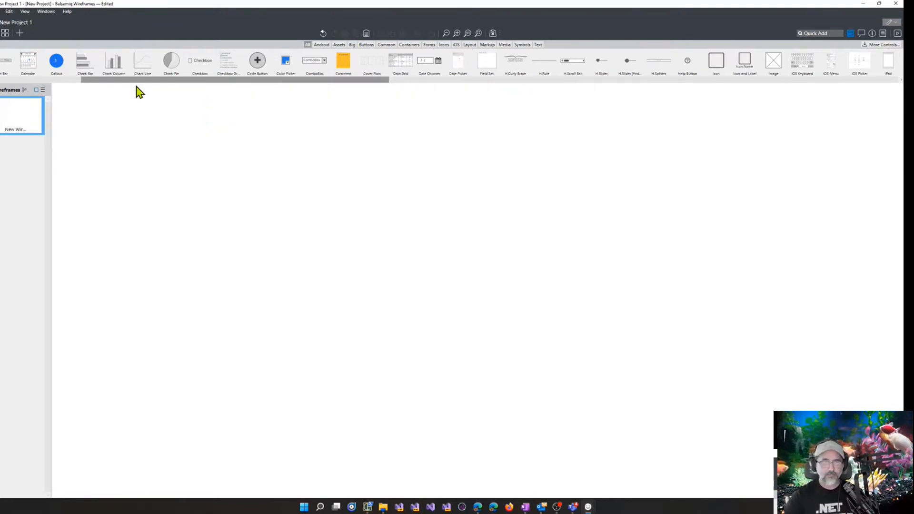
{"action": "left_click", "coordinate": [851, 32]}
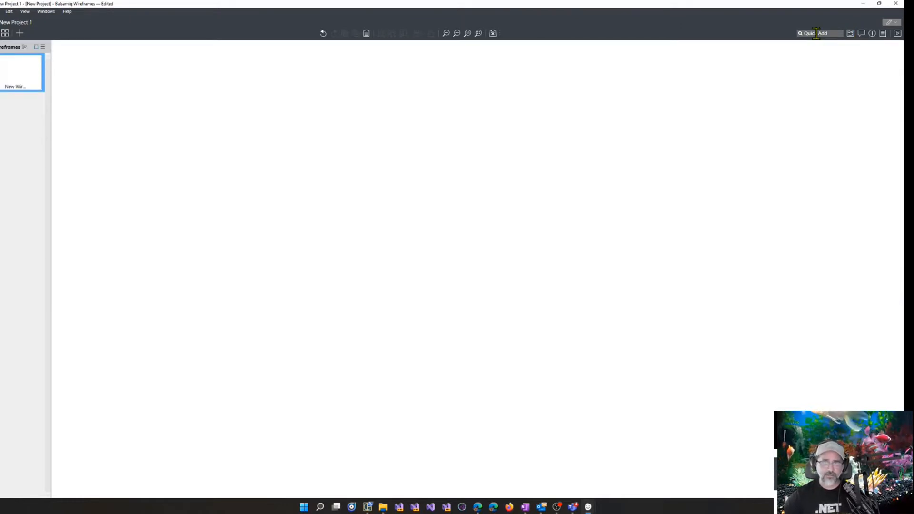
Add a Window control through Quick Add with the search "window", and delete it from the canvas
{"action": "left_click", "coordinate": [817, 33]}
{"action": "type", "text": "win"}
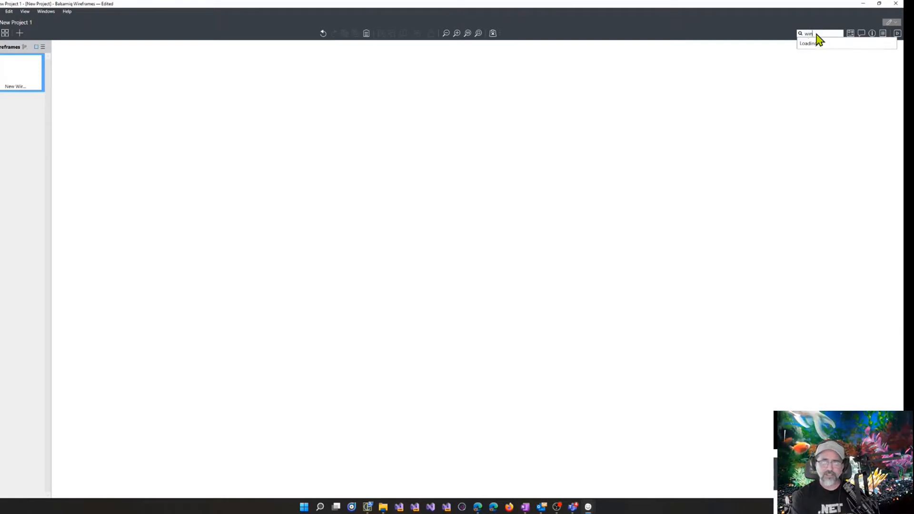
{"action": "type", "text": "dow (Dialog"}
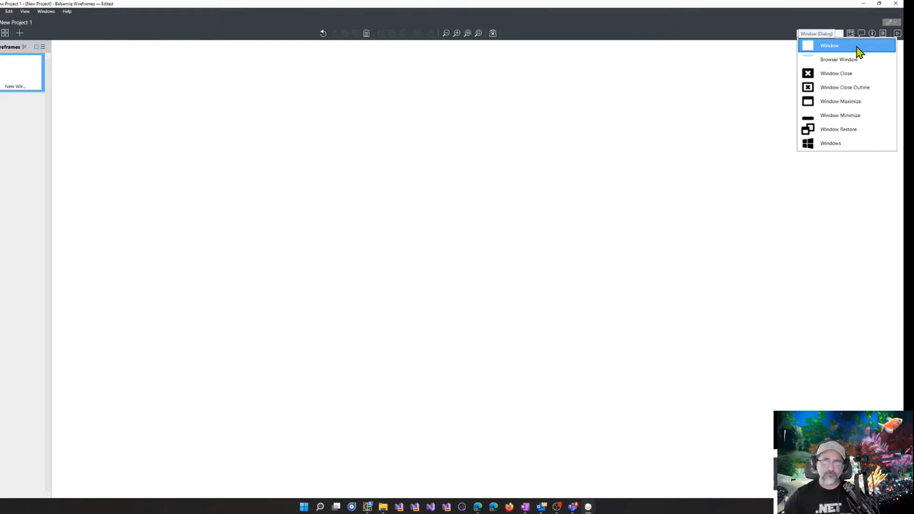
{"action": "left_click", "coordinate": [857, 48]}
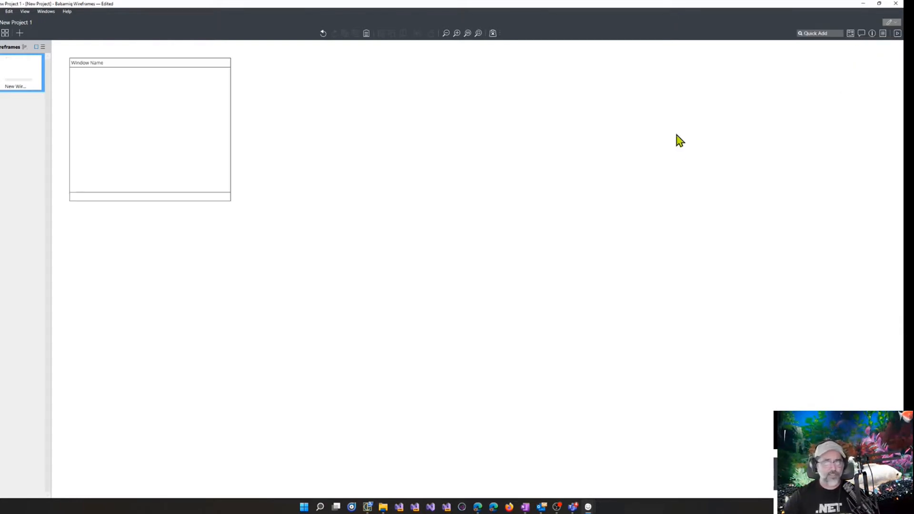
{"action": "left_click_drag", "start_coordinate": [312, 266], "coordinate": [280, 238]}
{"action": "key", "text": "Delete"}
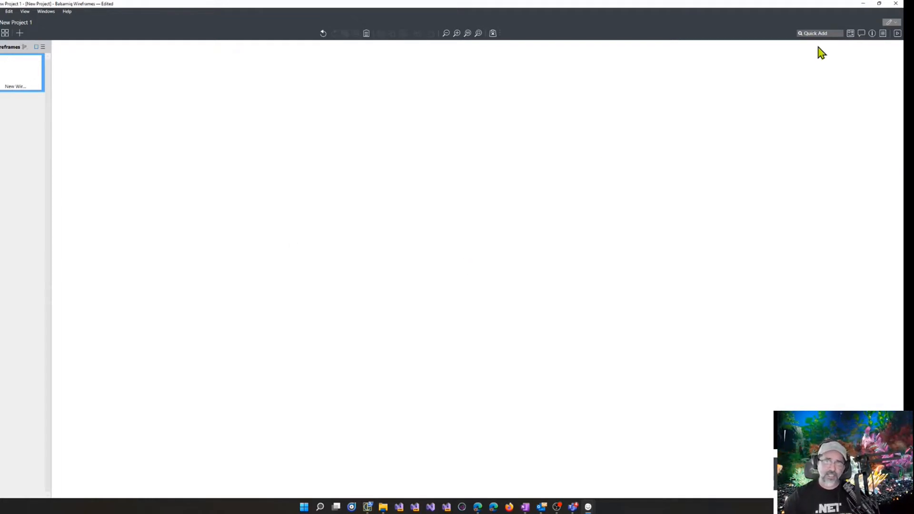
Add a Window control to the empty wireframe through Quick Add and leave it deselected
{"action": "key", "text": "slash"}
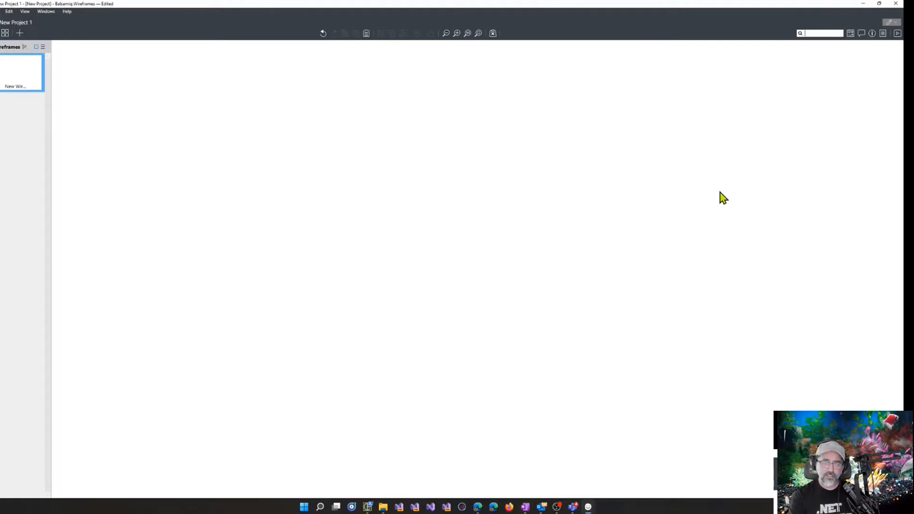
{"action": "type", "text": "win"}
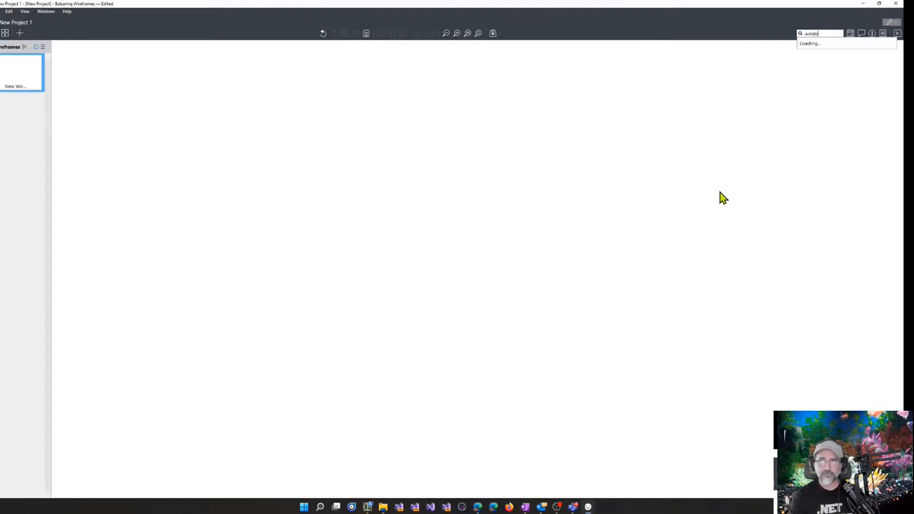
{"action": "type", "text": "do"}
{"action": "key", "text": "Return"}
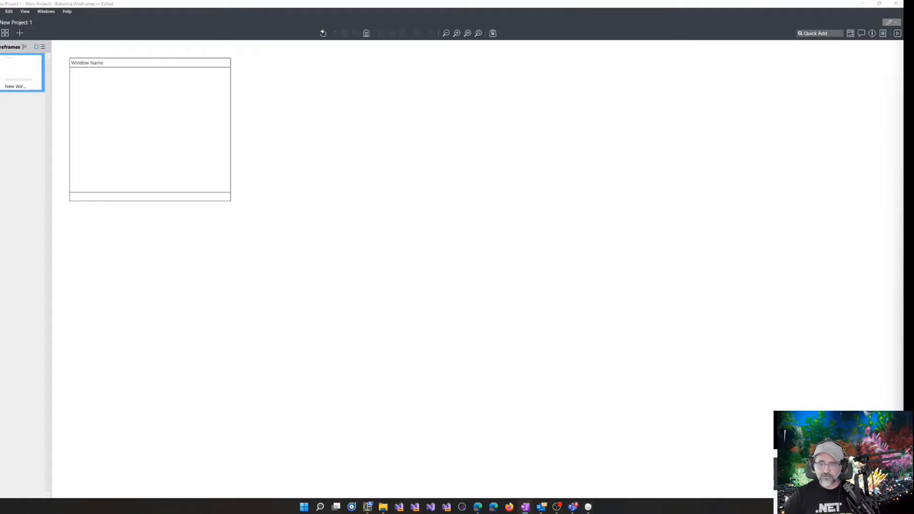
{"action": "left_click", "coordinate": [595, 372]}
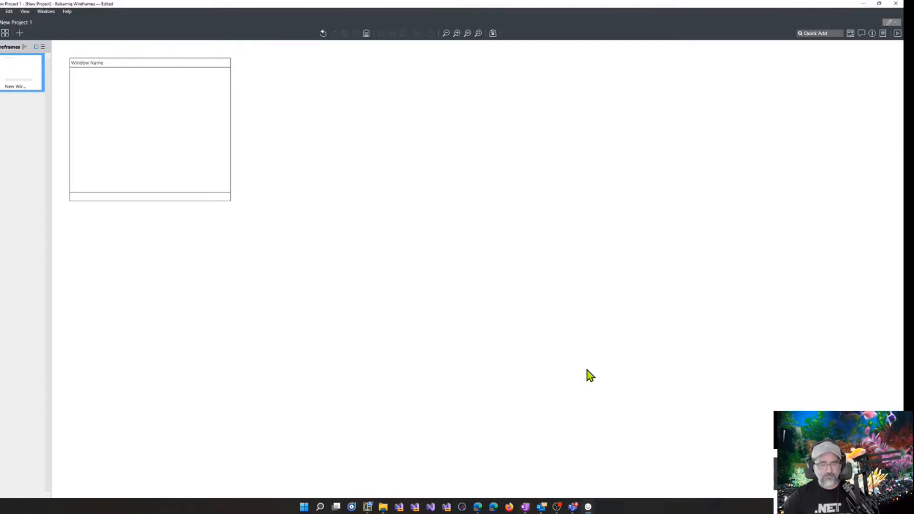
Switch to Visual Studio and open the recent dotnet-new-web solution
{"action": "left_click", "coordinate": [446, 507]}
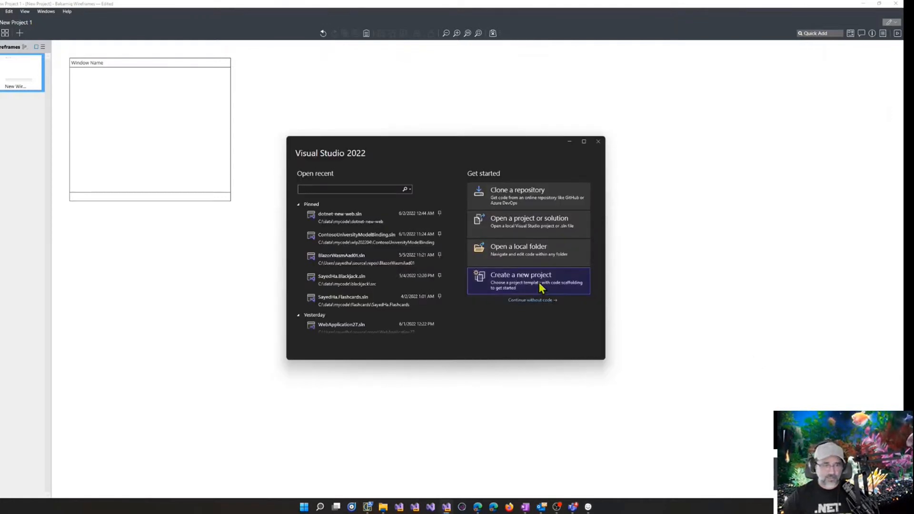
{"action": "left_click", "coordinate": [364, 224]}
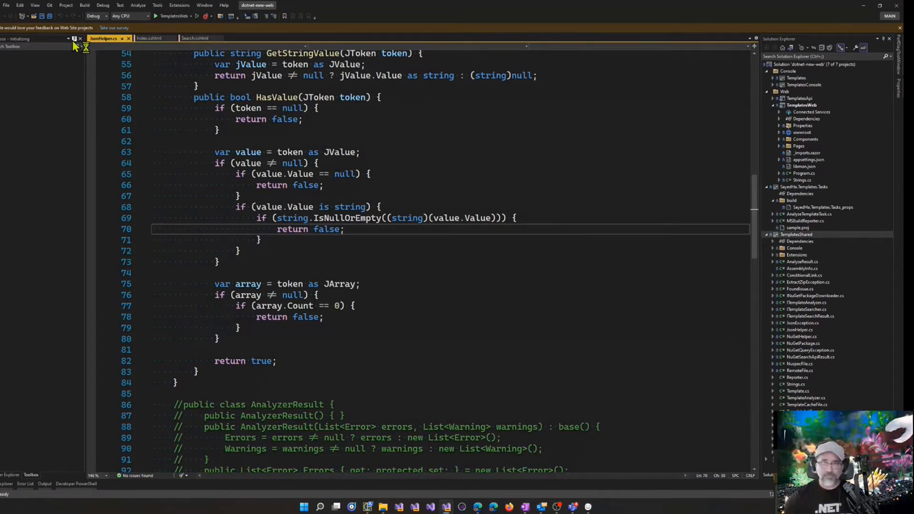
Set the Templates project as the startup project and run it without debugging
{"action": "right_click", "coordinate": [805, 80]}
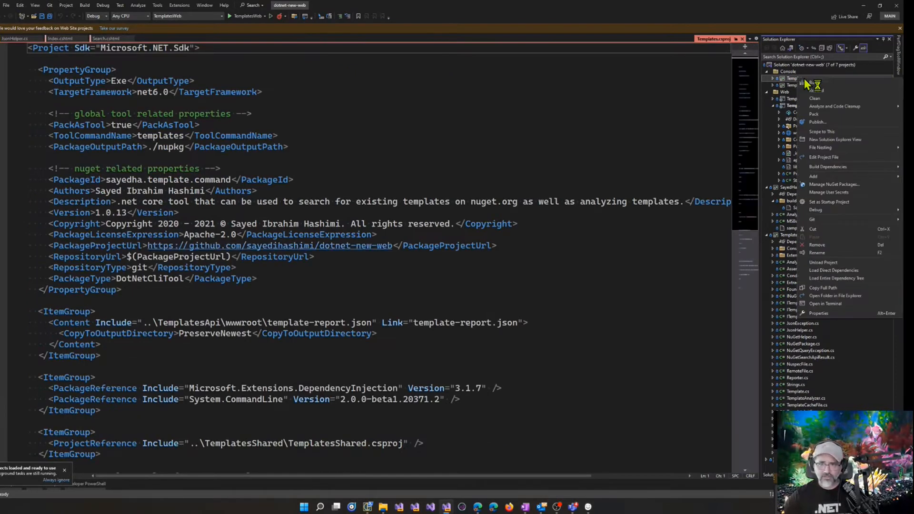
{"action": "left_click", "coordinate": [831, 202]}
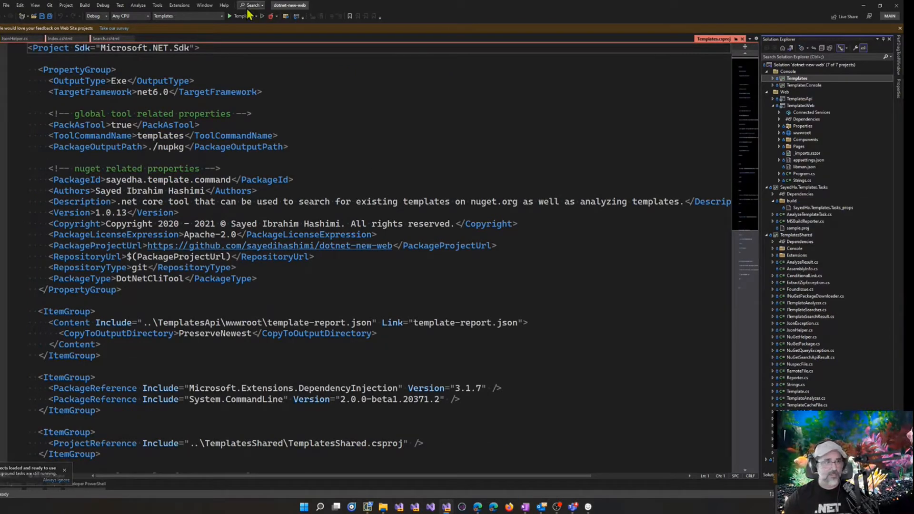
{"action": "left_click", "coordinate": [263, 17]}
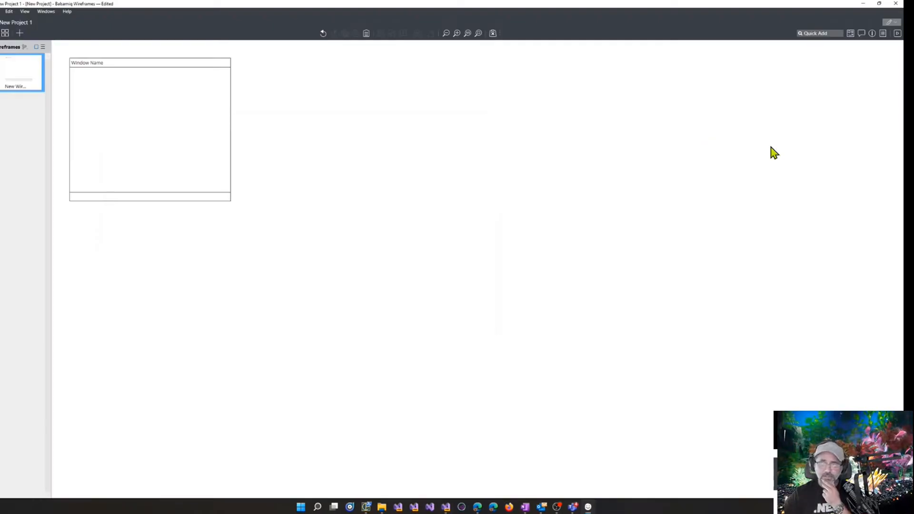
Return to Visual Studio, set the TemplatesShared project as the startup project and run it without debugging
{"action": "left_click", "coordinate": [449, 507]}
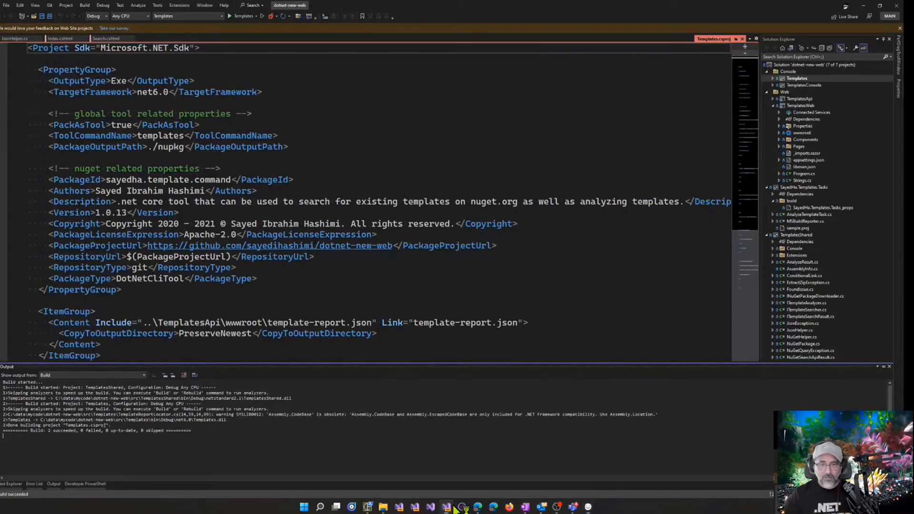
{"action": "left_click", "coordinate": [809, 236]}
{"action": "right_click", "coordinate": [809, 236]}
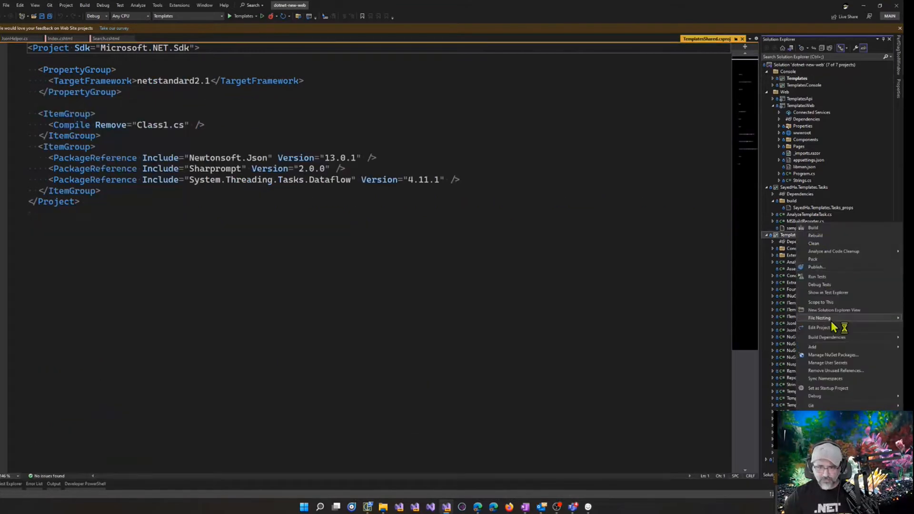
{"action": "left_click", "coordinate": [844, 388]}
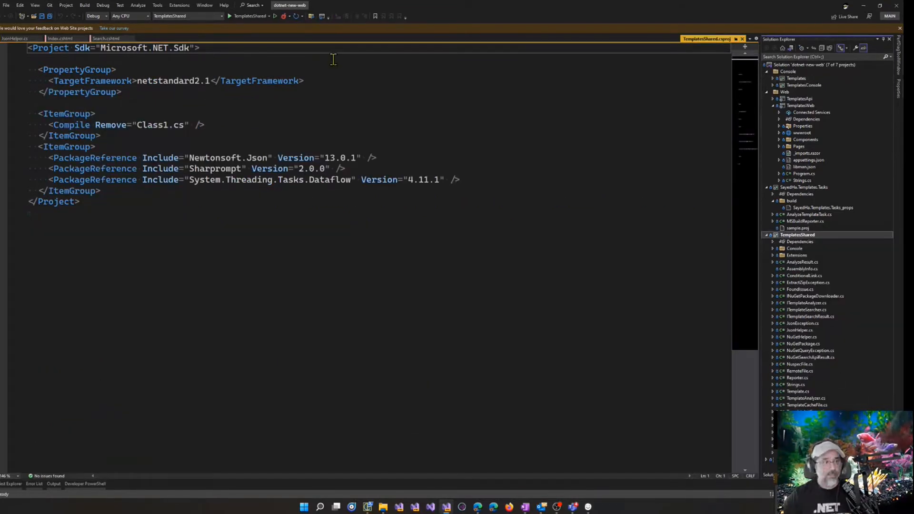
{"action": "left_click", "coordinate": [275, 19]}
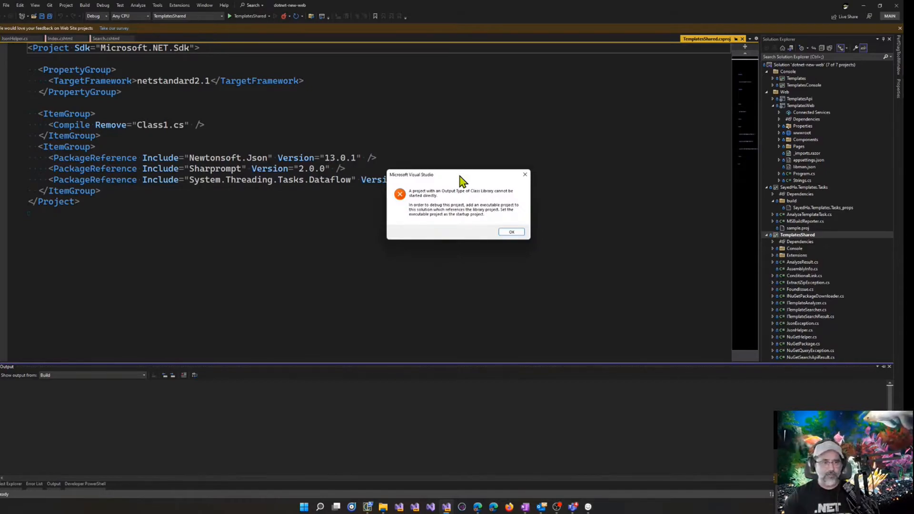
Capture a screenshot of the class library error dialog and dismiss the dialog
{"action": "key", "text": "Print"}
{"action": "left_click_drag", "start_coordinate": [384, 167], "coordinate": [532, 243]}
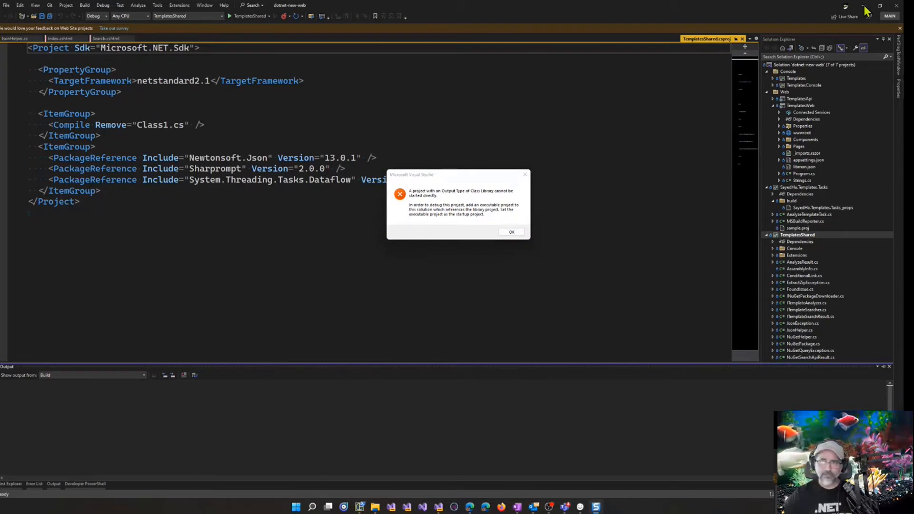
{"action": "left_click", "coordinate": [515, 232]}
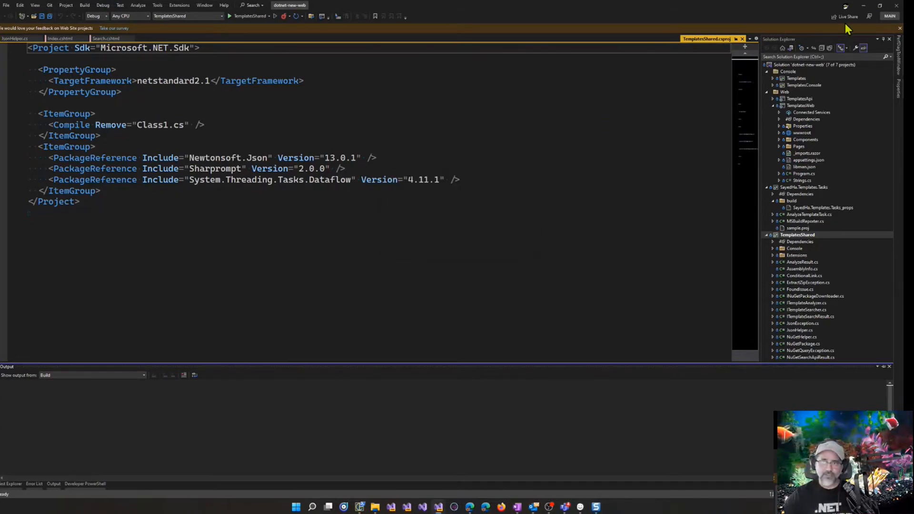
Switch to Balsamiq Wireframes, paste the error dialog screenshot and move it well to the right of the Window control
{"action": "key", "text": "alt+Tab"}
{"action": "key", "text": "ctrl+v"}
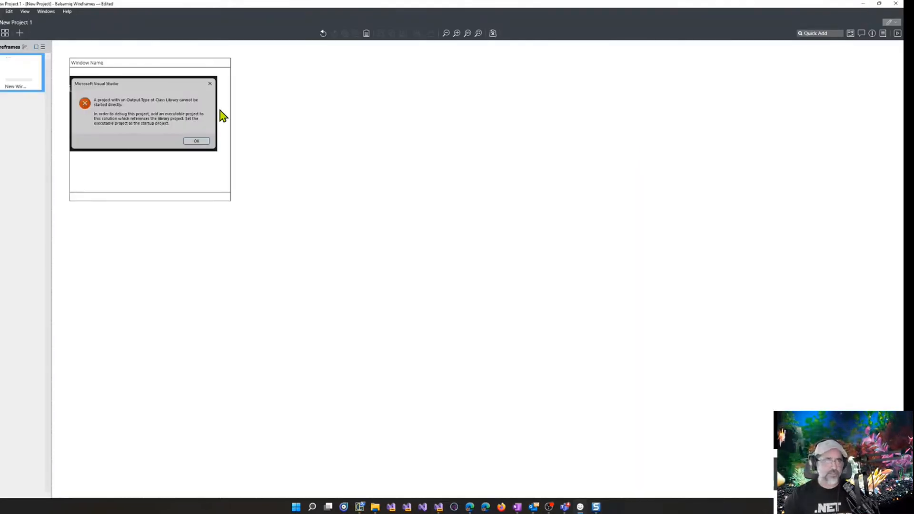
{"action": "left_click_drag", "start_coordinate": [166, 115], "coordinate": [704, 92]}
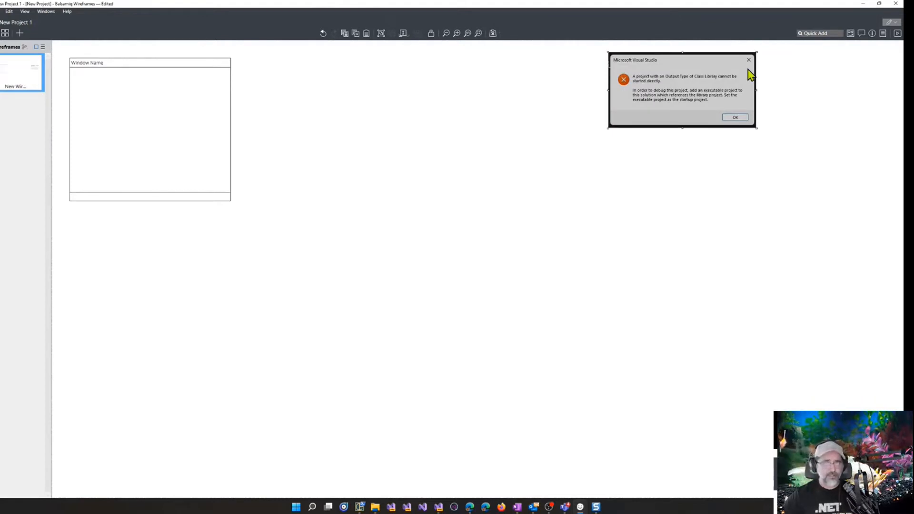
Delete the Window control from the wireframe
{"action": "left_click_drag", "start_coordinate": [146, 107], "coordinate": [432, 169]}
{"action": "left_click_drag", "start_coordinate": [302, 96], "coordinate": [611, 431]}
{"action": "key", "text": "Delete"}
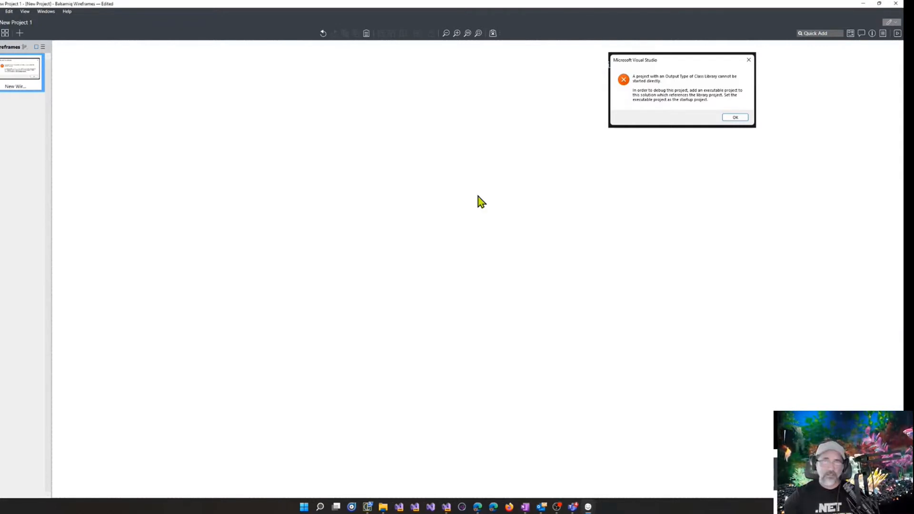
Add a Window control through Quick Add and place it just left of the error dialog screenshot, moving the screenshot closer
{"action": "type", "text": "win"}
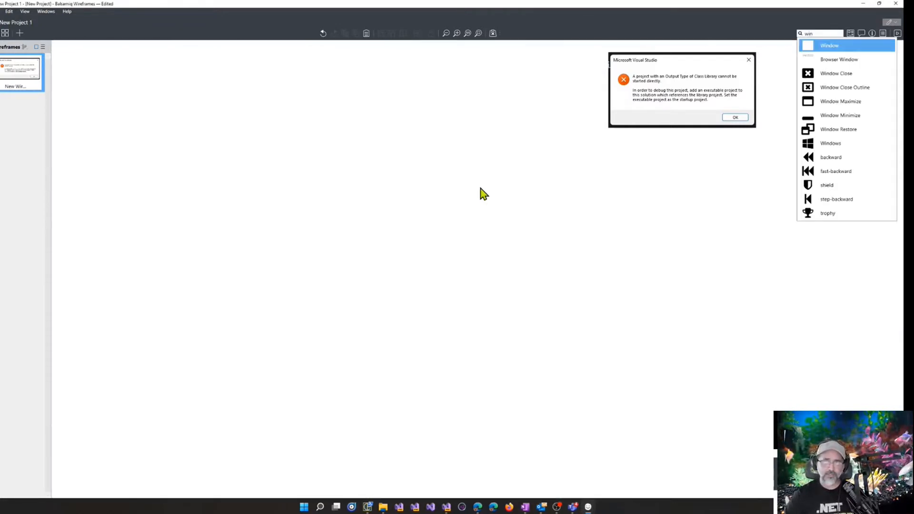
{"action": "key", "text": "Return"}
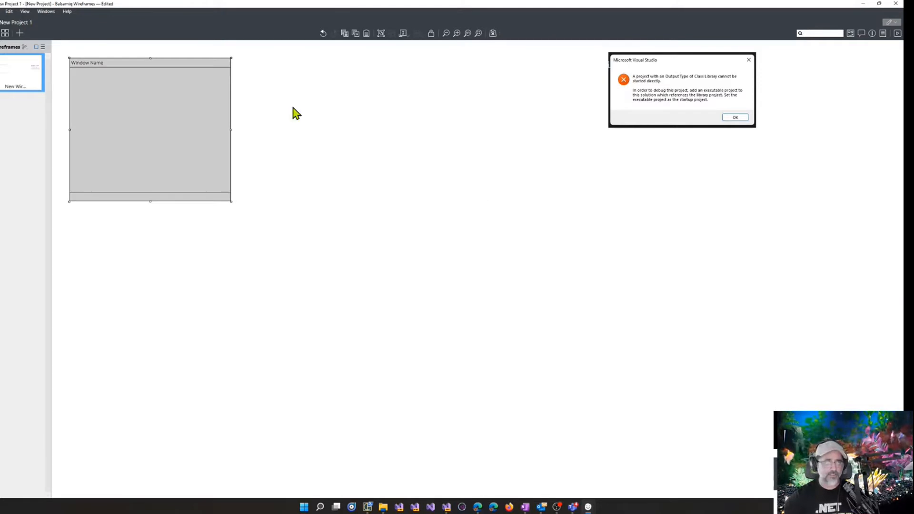
{"action": "left_click_drag", "start_coordinate": [156, 96], "coordinate": [315, 117]}
{"action": "left_click_drag", "start_coordinate": [718, 74], "coordinate": [532, 70]}
Change the Window control's title to "Microsoft Visual Studio"
{"action": "double_click", "coordinate": [345, 128]}
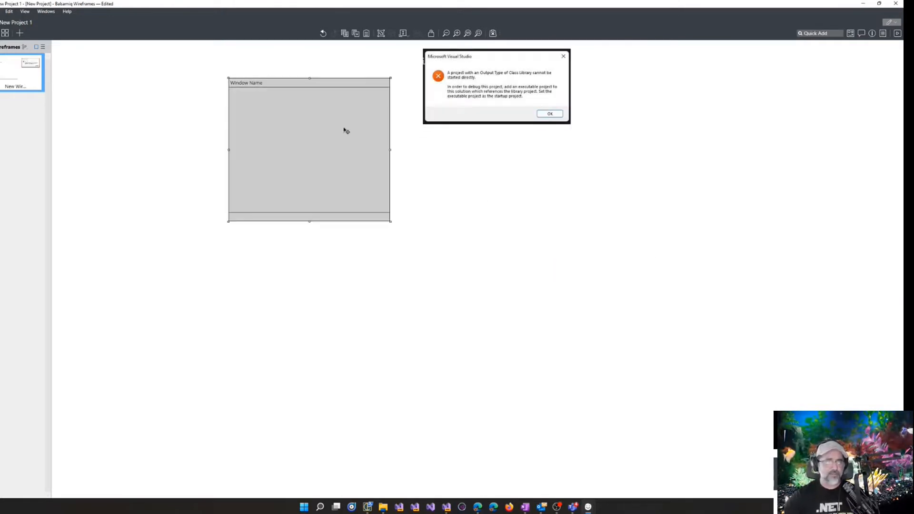
{"action": "left_click", "coordinate": [524, 186]}
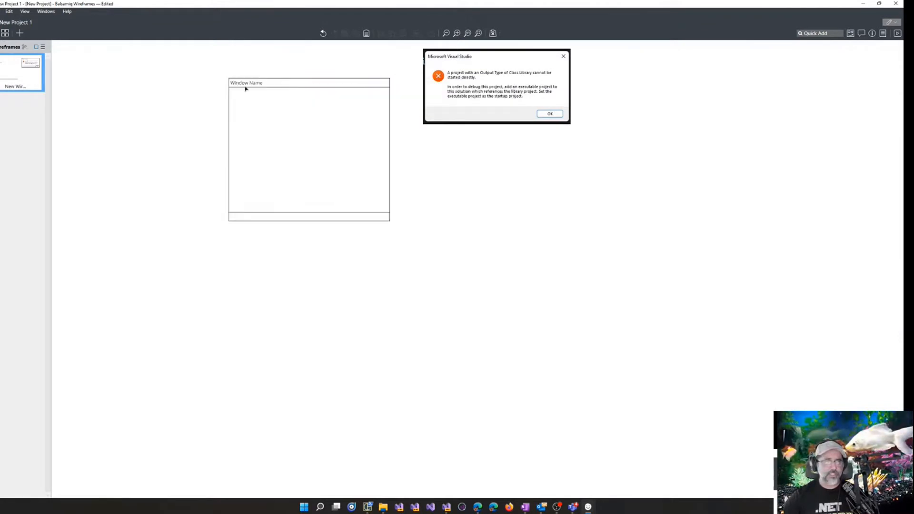
{"action": "double_click", "coordinate": [291, 142]}
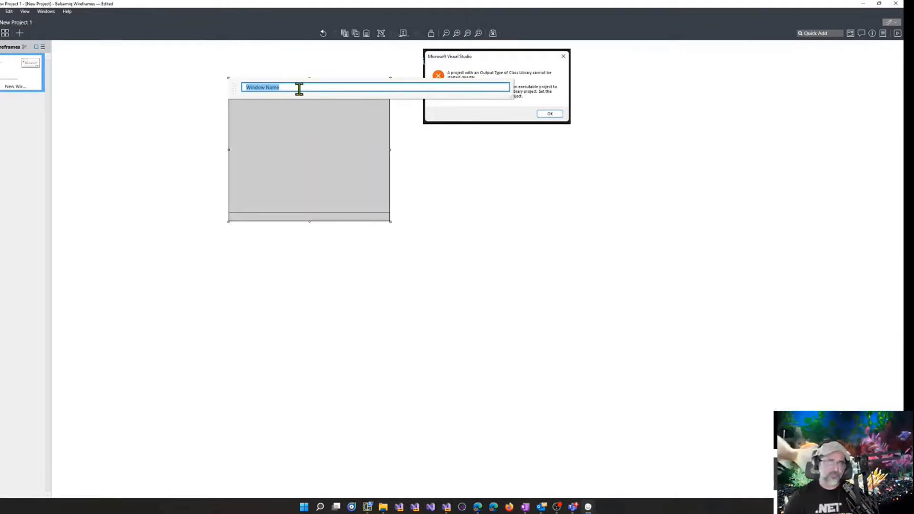
{"action": "type", "text": "Microsoft "}
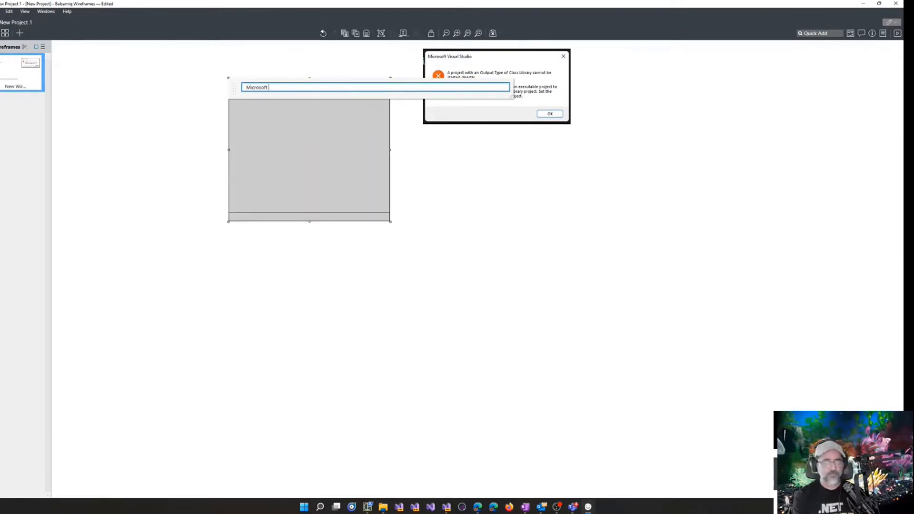
{"action": "type", "text": "Visual"}
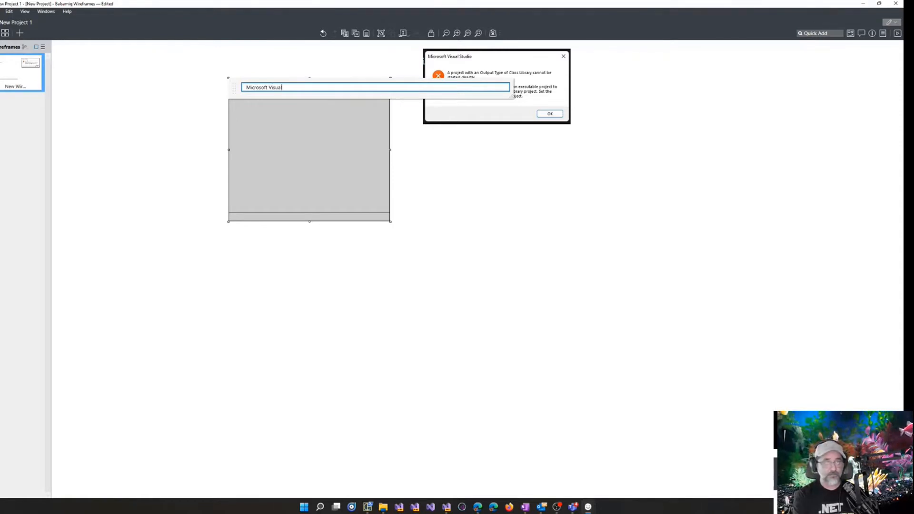
{"action": "type", "text": " Studio"}
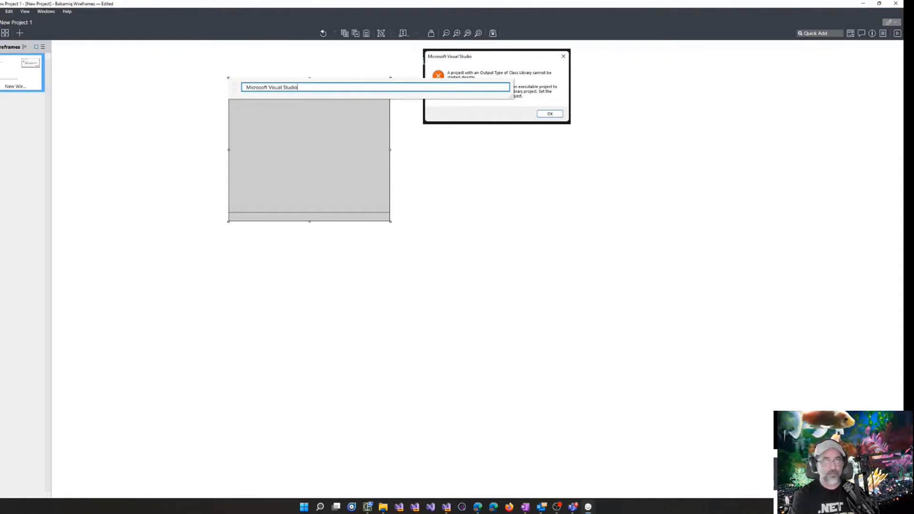
{"action": "left_click", "coordinate": [453, 183]}
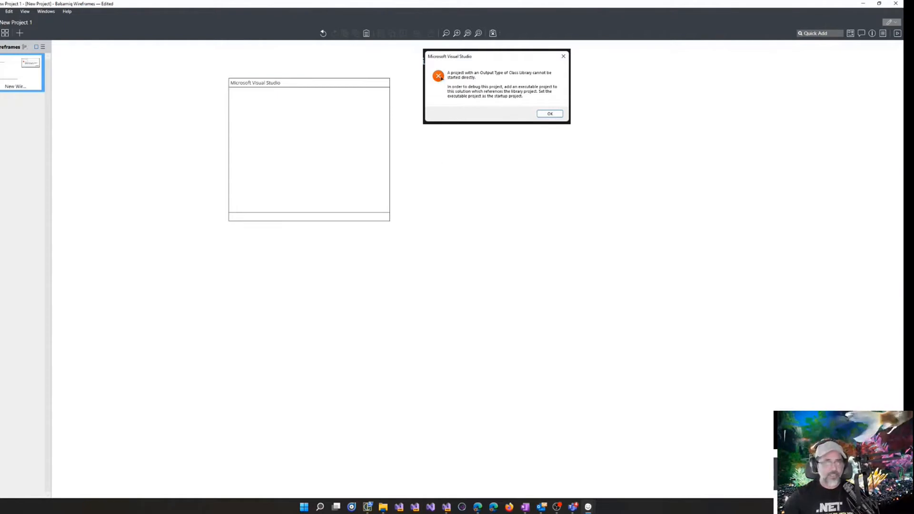
Find the Times Circle icon by searching Quick Add for "circle" and place it inside the Window control, near its upper-left corner
{"action": "key", "text": "slash"}
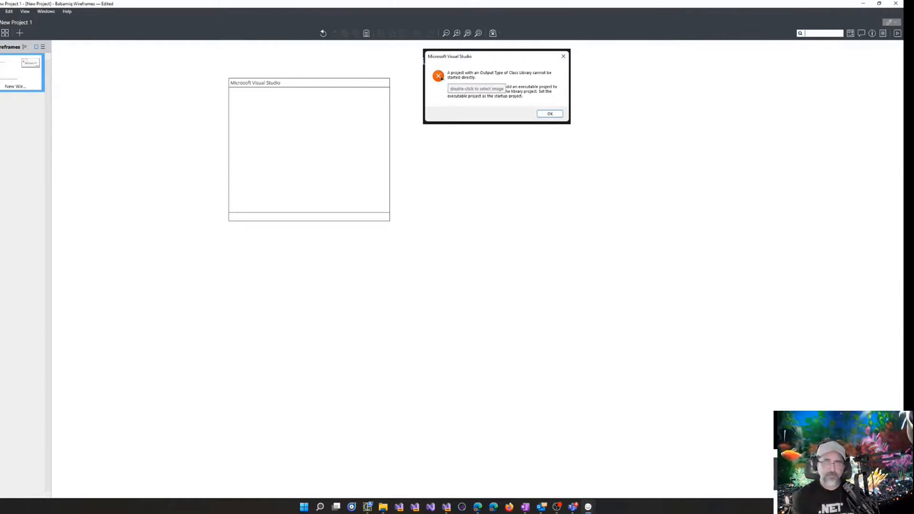
{"action": "type", "text": "circle"}
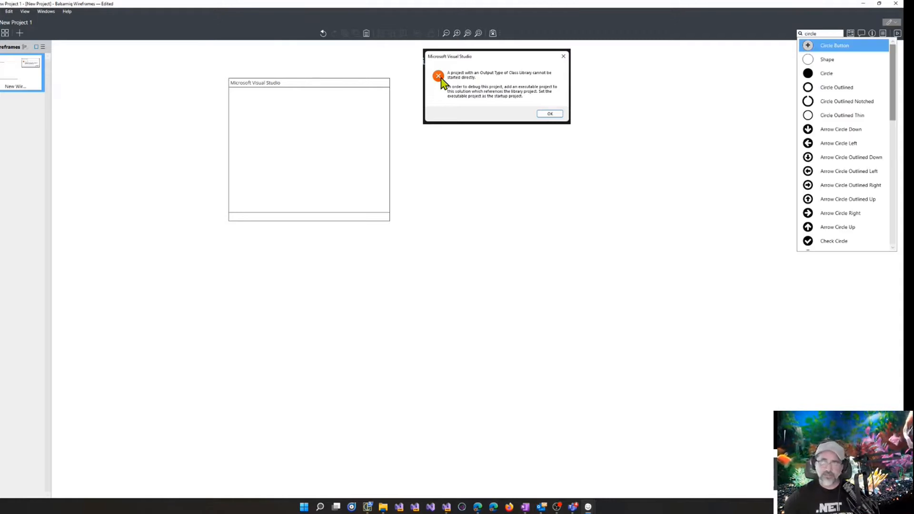
{"action": "scroll", "coordinate": [825, 183], "scroll_direction": "down", "scroll_amount": 3}
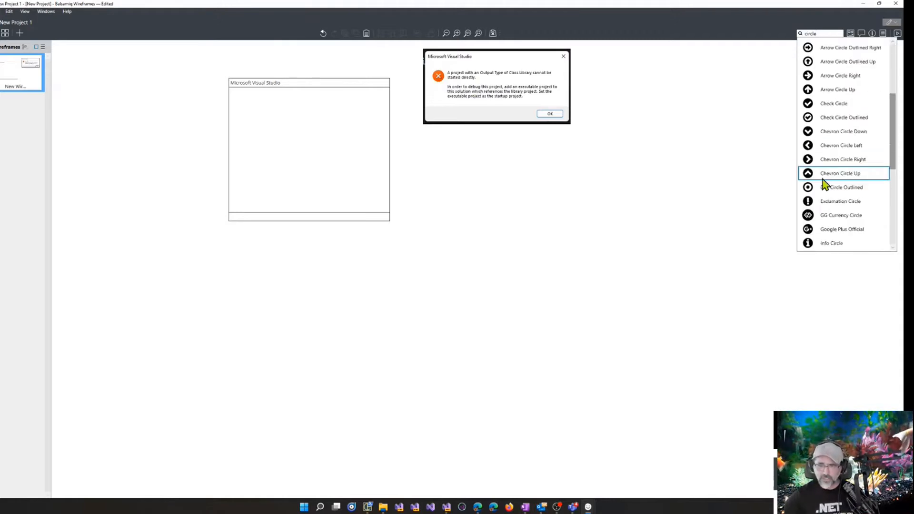
{"action": "scroll", "coordinate": [825, 183], "scroll_direction": "down", "scroll_amount": 3}
{"action": "scroll", "coordinate": [825, 183], "scroll_direction": "down", "scroll_amount": 1}
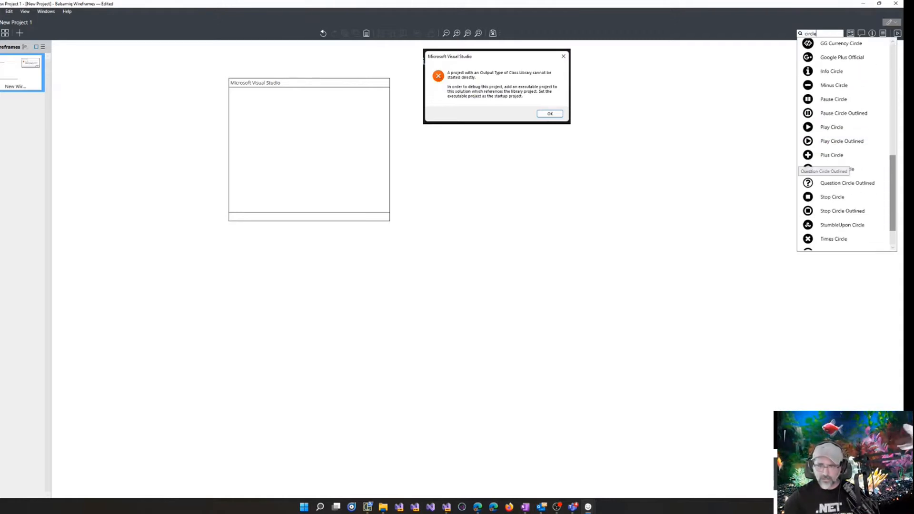
{"action": "left_click", "coordinate": [842, 240]}
{"action": "left_click_drag", "start_coordinate": [77, 65], "coordinate": [242, 109]}
Set the Times Circle icon's color to red
{"action": "left_click", "coordinate": [872, 34]}
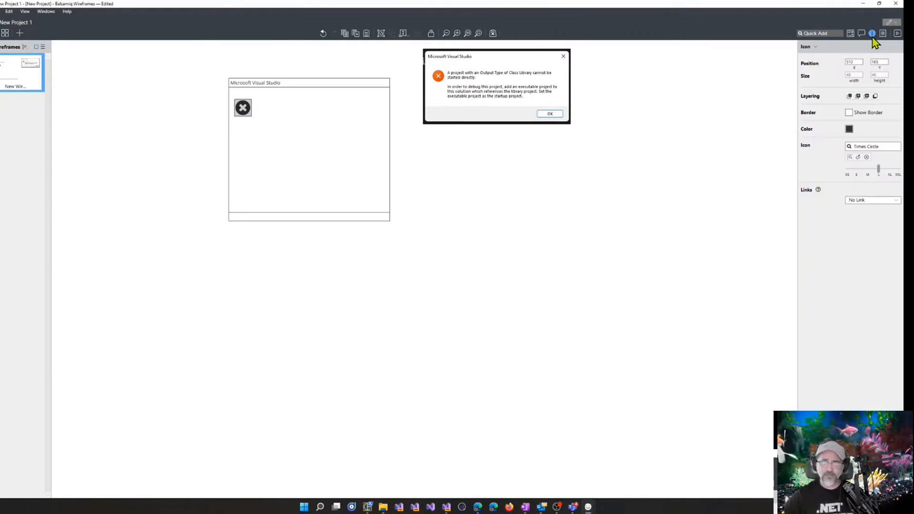
{"action": "left_click", "coordinate": [850, 129]}
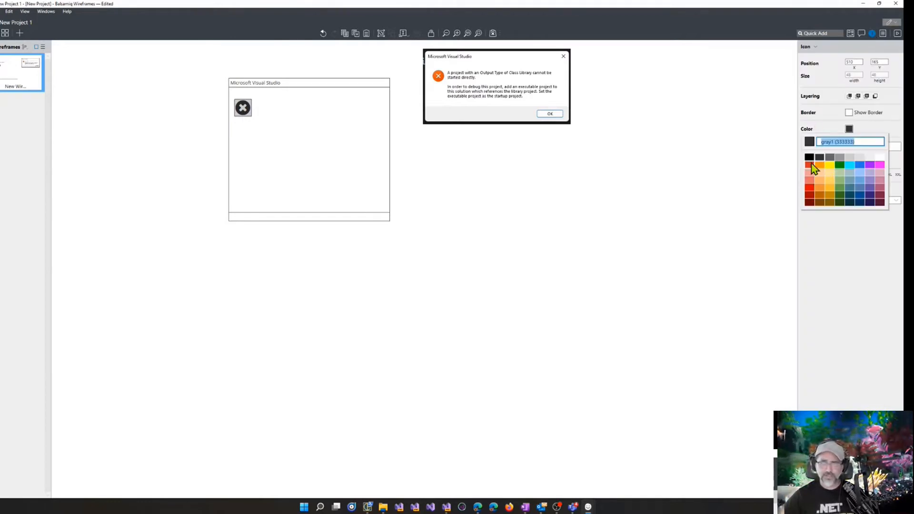
{"action": "left_click", "coordinate": [809, 165]}
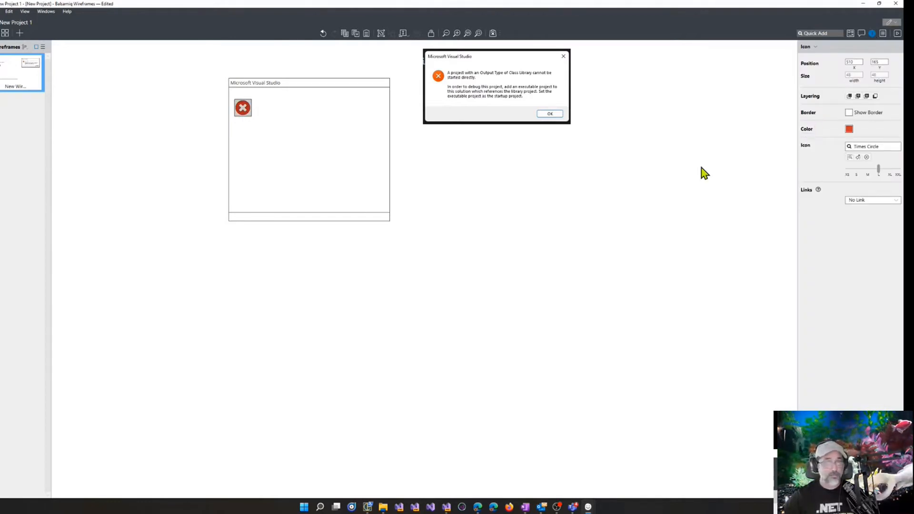
Switch to Visual Studio, run TemplatesShared without debugging to copy the error dialog's text, and return to Balsamiq Wireframes
{"action": "left_click", "coordinate": [447, 507]}
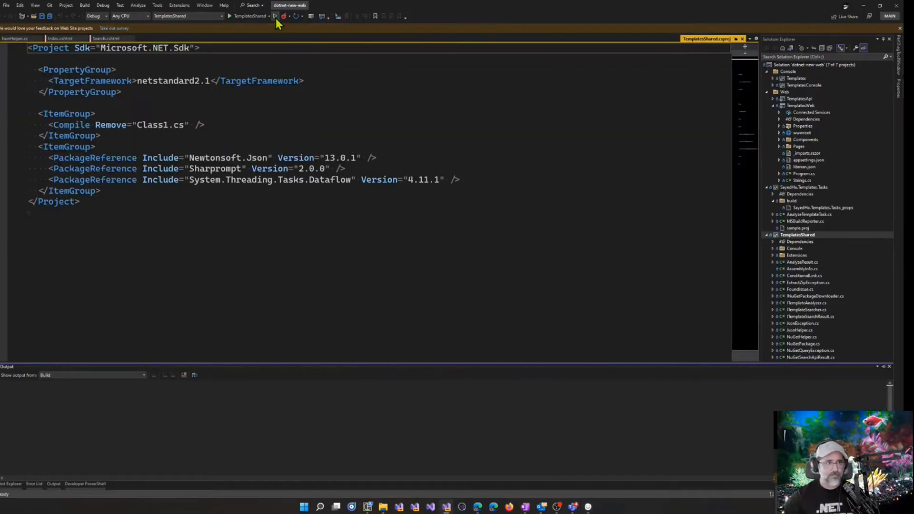
{"action": "left_click", "coordinate": [276, 17]}
{"action": "left_click_drag", "start_coordinate": [484, 236], "coordinate": [500, 134]}
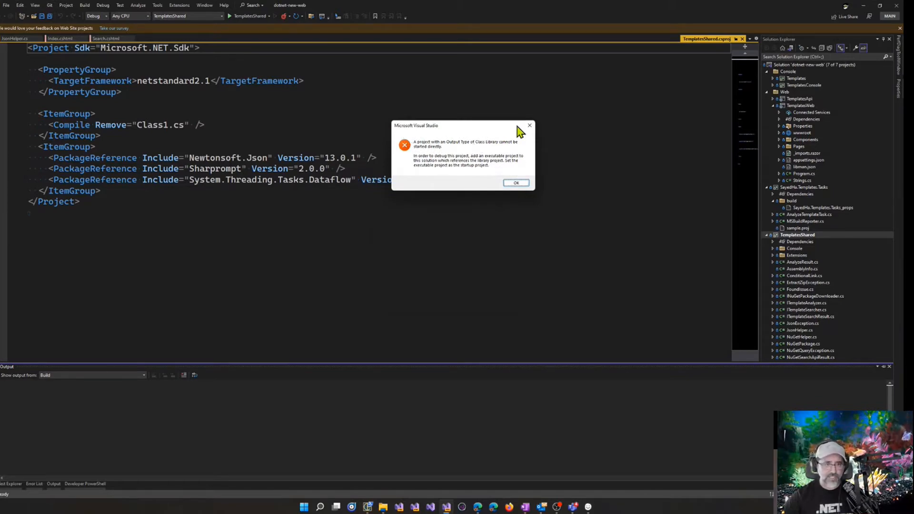
{"action": "key", "text": "alt+Tab"}
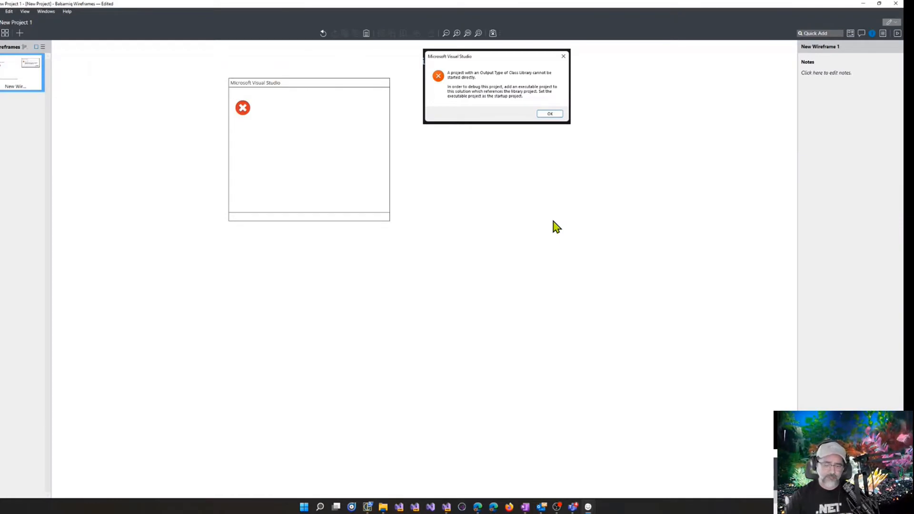
Add a Text control through Quick Add, place it below the Window control and replace its content with the copied error dialog text
{"action": "key", "text": "ctrl+f"}
{"action": "type", "text": "text"}
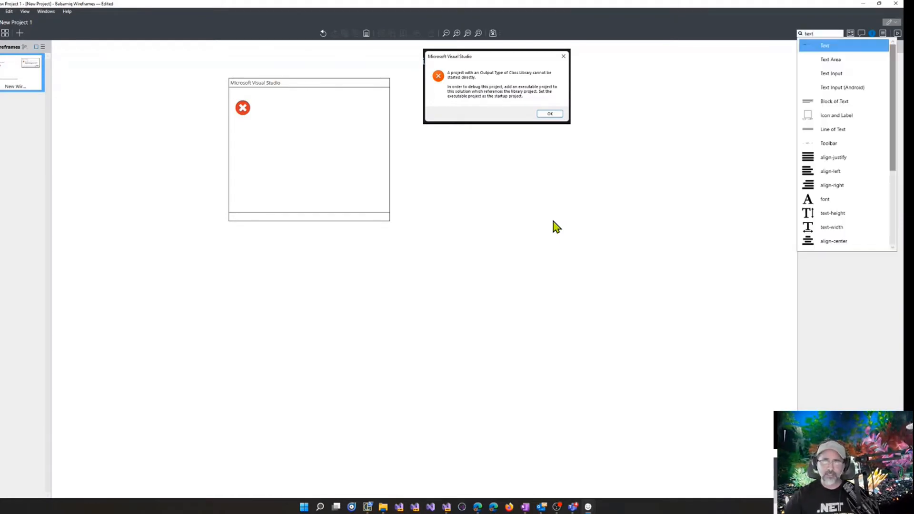
{"action": "key", "text": "Return"}
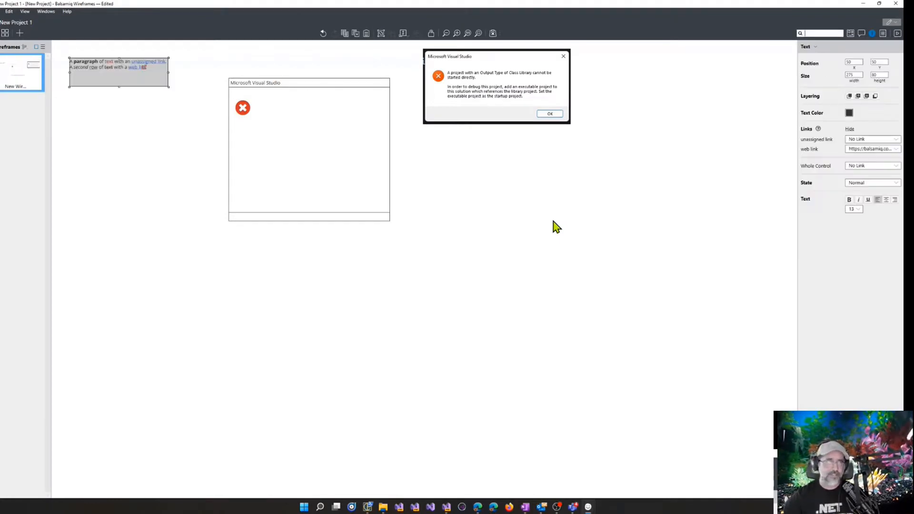
{"action": "left_click_drag", "start_coordinate": [114, 77], "coordinate": [380, 251]}
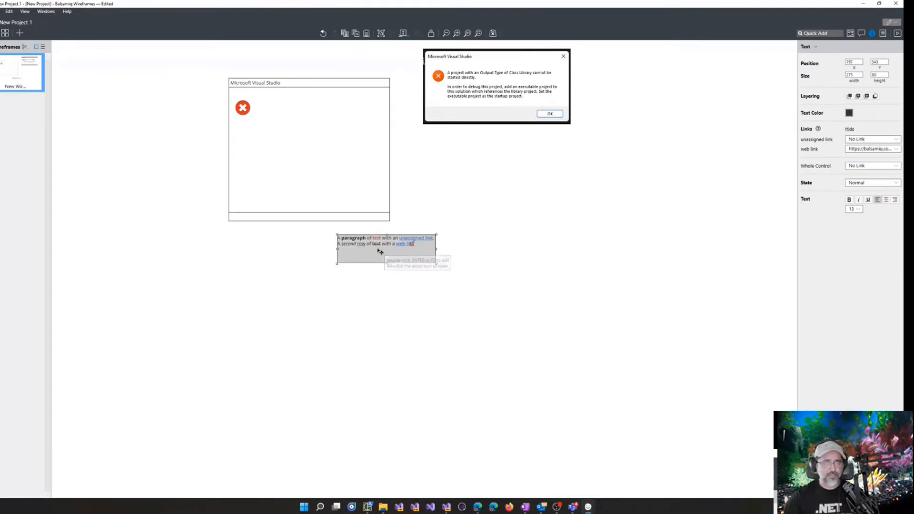
{"action": "double_click", "coordinate": [379, 251]}
{"action": "type", "text": "--------------------------- Microsoft Visual Studio --------------------------- A project with an Output Type of Class Library cannot be started directly.    In order to debug this project, add an executable project to this solution which references the library project. Set the executable project as the startup project. --------------------------- OK ---------------------------"}
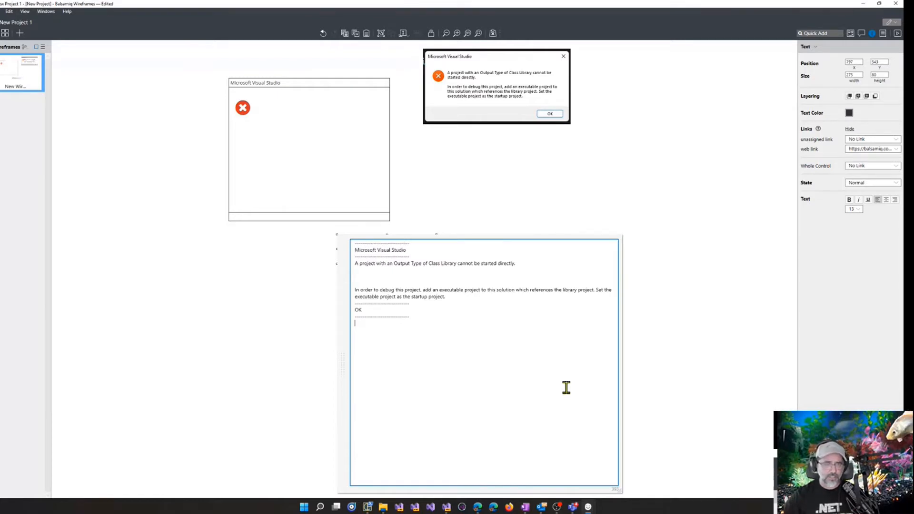
{"action": "left_click", "coordinate": [689, 213]}
{"action": "left_click", "coordinate": [689, 213]}
Add a second Text control through Quick Add and place it below the Window control, beside the error text
{"action": "key", "text": "slash"}
{"action": "type", "text": "text"}
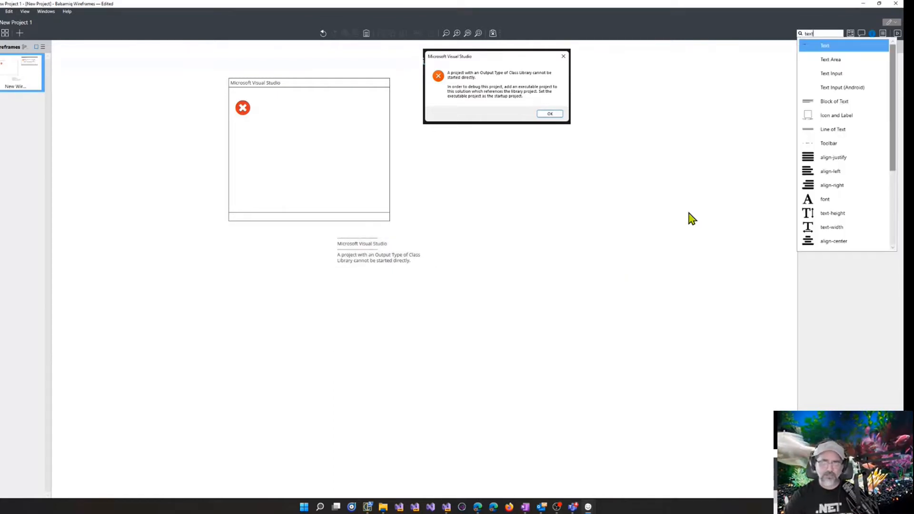
{"action": "key", "text": "Return"}
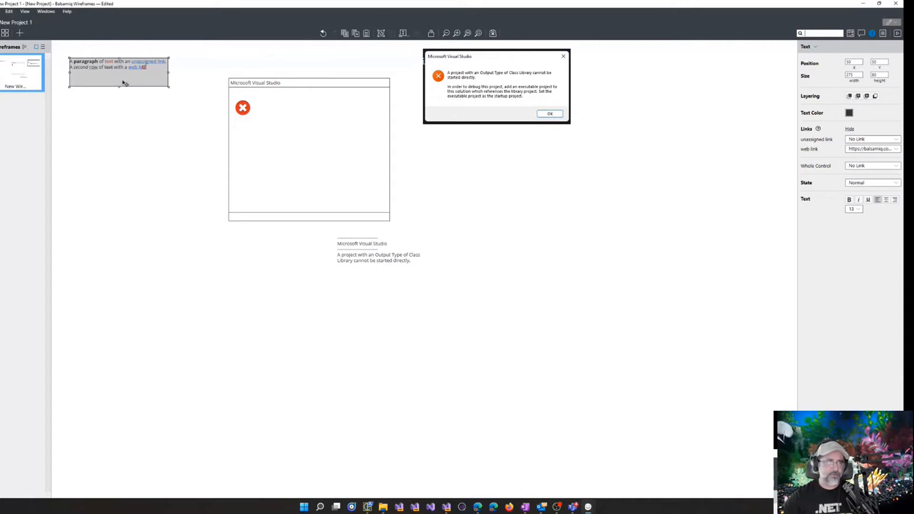
{"action": "left_click_drag", "start_coordinate": [124, 84], "coordinate": [280, 288]}
{"action": "left_click", "coordinate": [312, 315]}
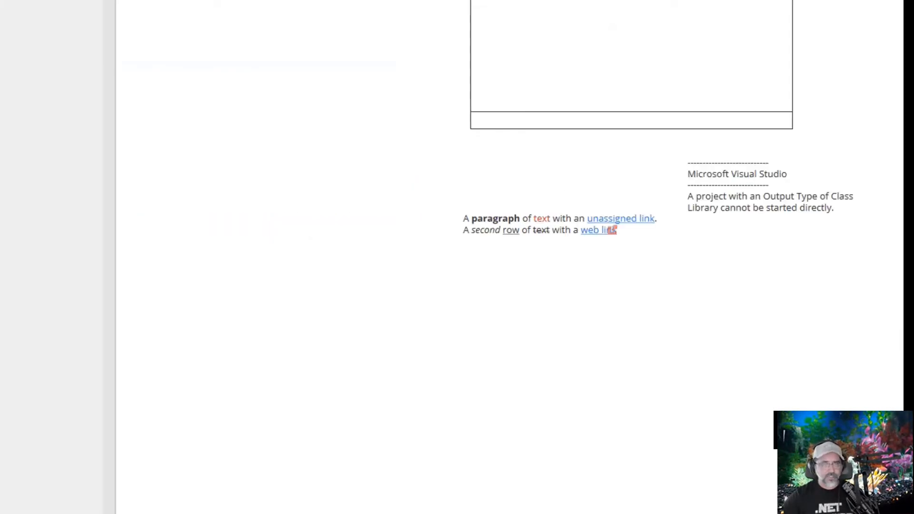
Inspect the formatting markup of the sample paragraph, then move the paragraph below the error dialog screenshot
{"action": "scroll", "coordinate": [566, 213], "scroll_direction": "down", "scroll_amount": 1}
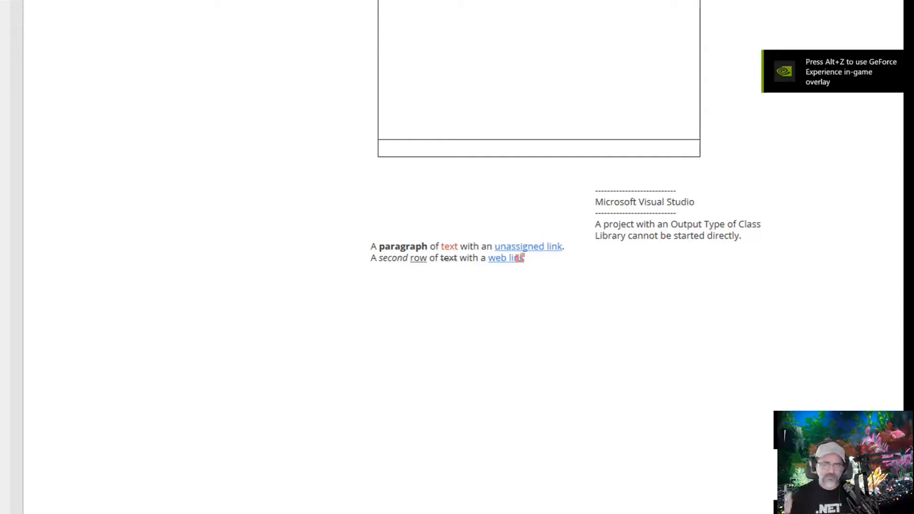
{"action": "key", "text": "Escape"}
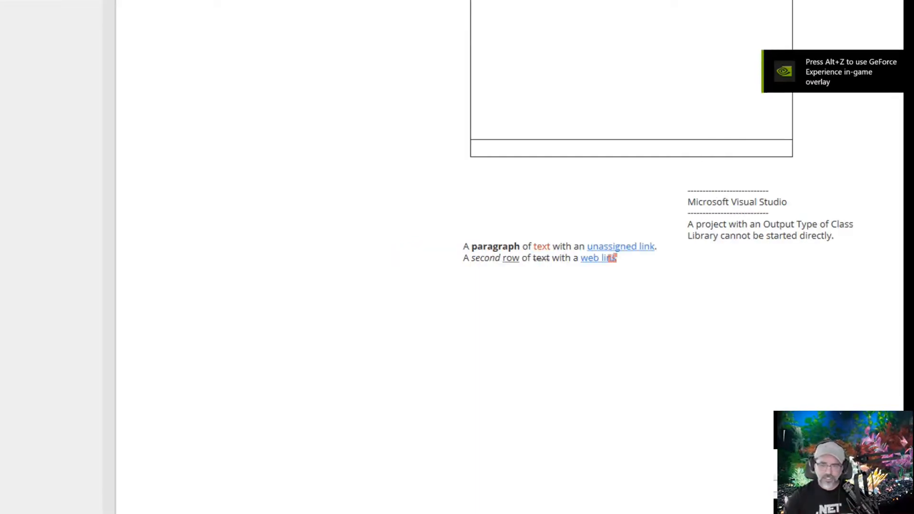
{"action": "left_click", "coordinate": [251, 273]}
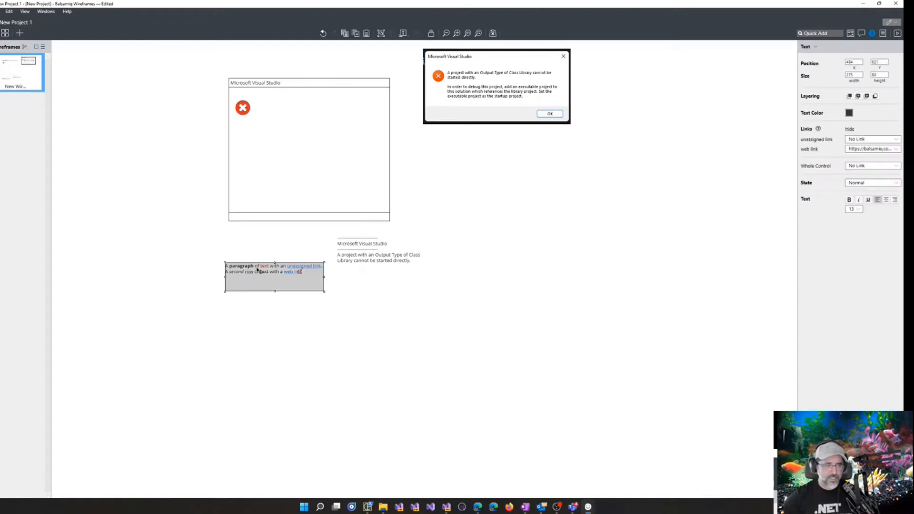
{"action": "double_click", "coordinate": [251, 273]}
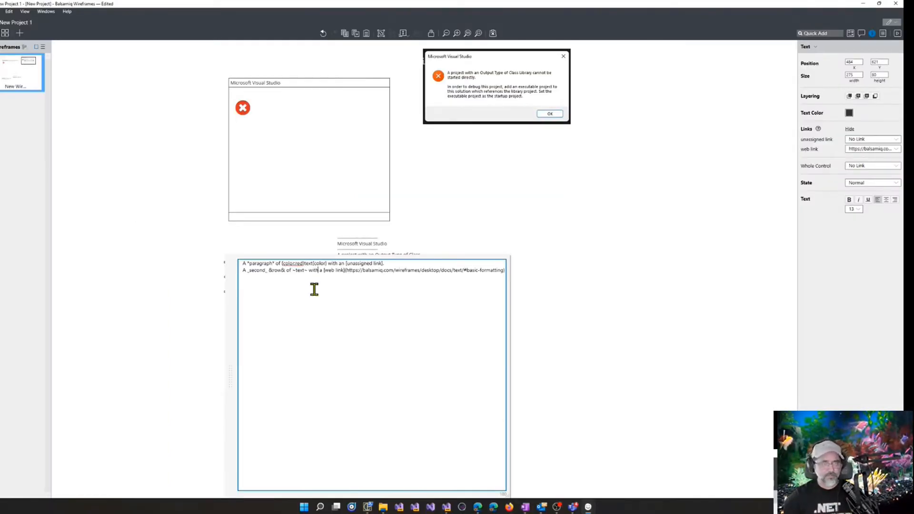
{"action": "key", "text": "ctrl+Return"}
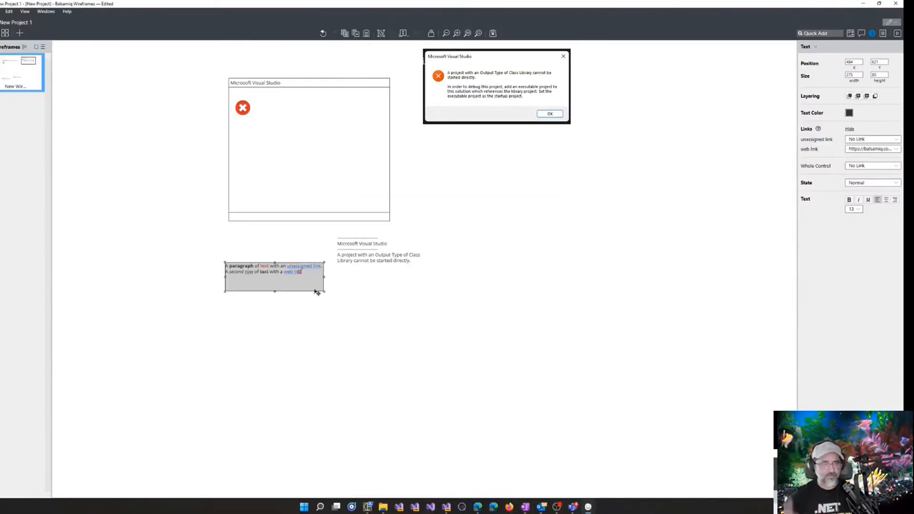
{"action": "left_click_drag", "start_coordinate": [310, 284], "coordinate": [610, 183]}
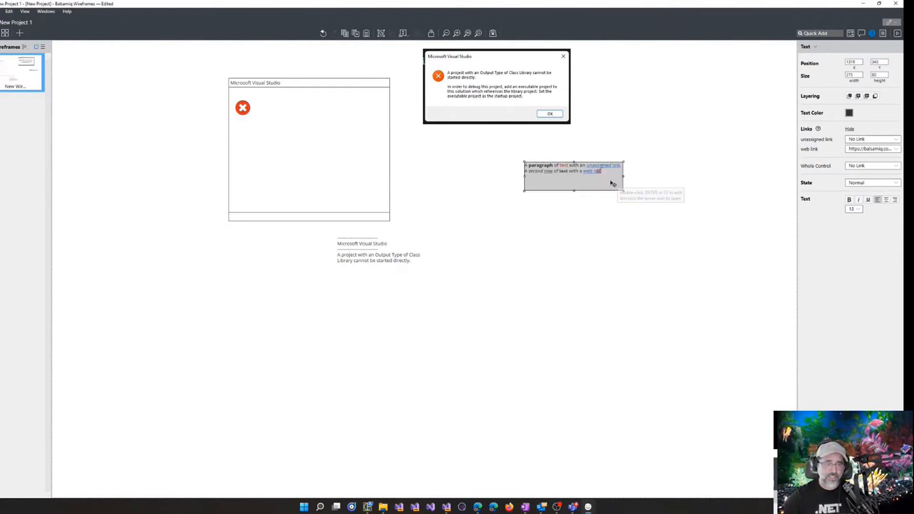
Trim the pasted error text to its two message paragraphs, removing the title header, extra blank lines and OK footer
{"action": "double_click", "coordinate": [377, 262]}
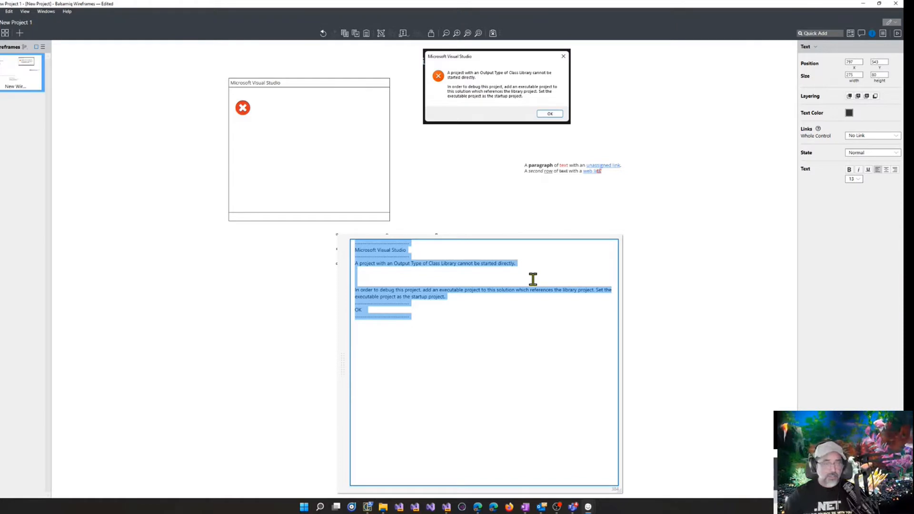
{"action": "left_click", "coordinate": [529, 255]}
{"action": "key", "text": "ctrl+shift+Home"}
{"action": "key", "text": "BackSpace"}
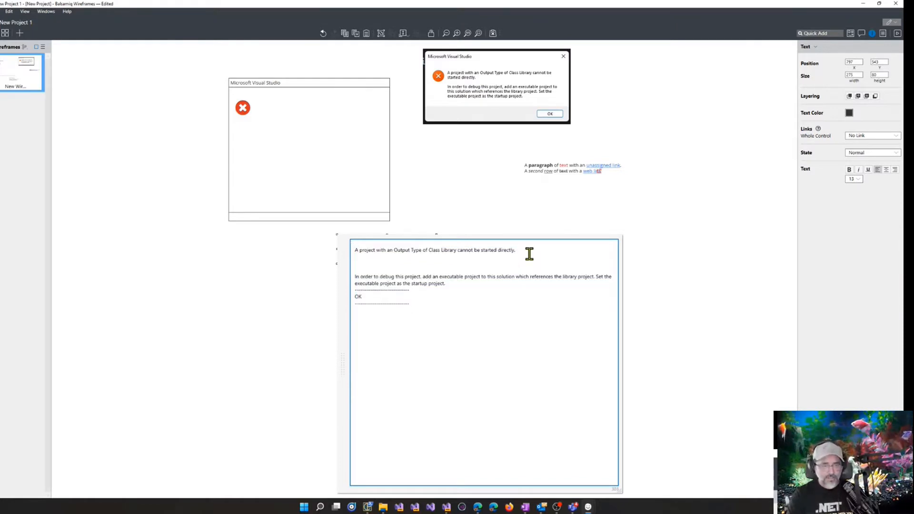
{"action": "key", "text": "Delete"}
{"action": "key", "text": "Delete"}
{"action": "key", "text": "Delete"}
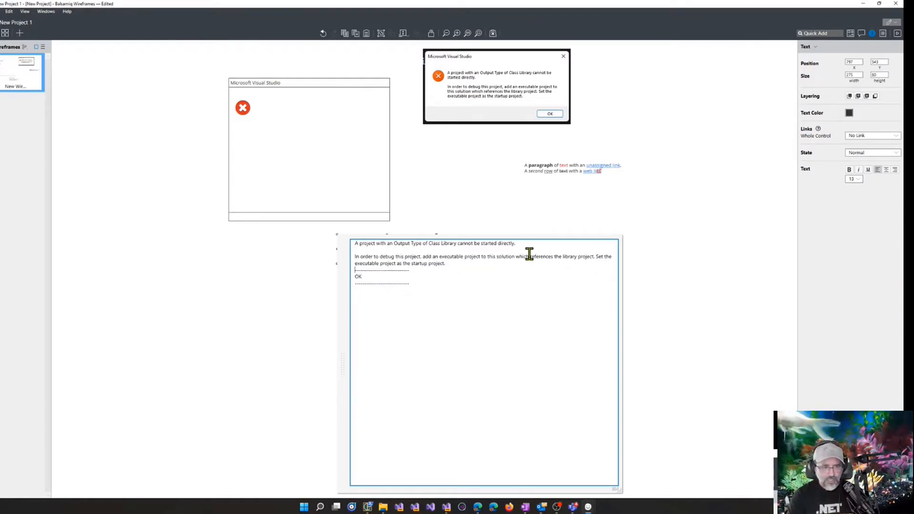
{"action": "key", "text": "ctrl+shift+End"}
{"action": "key", "text": "BackSpace"}
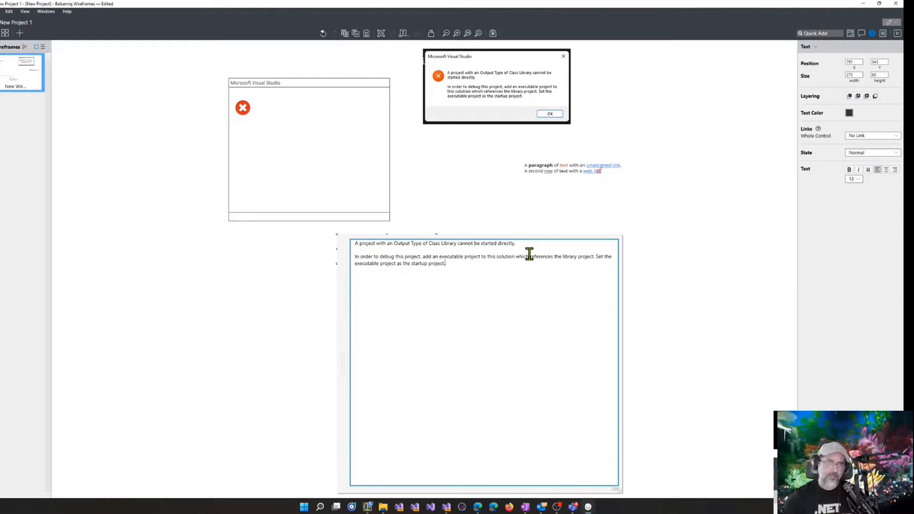
{"action": "left_click", "coordinate": [620, 237]}
Move the error message into the Window control beside the red icon and enlarge it to reach the window's right edge
{"action": "left_click_drag", "start_coordinate": [387, 245], "coordinate": [310, 103]}
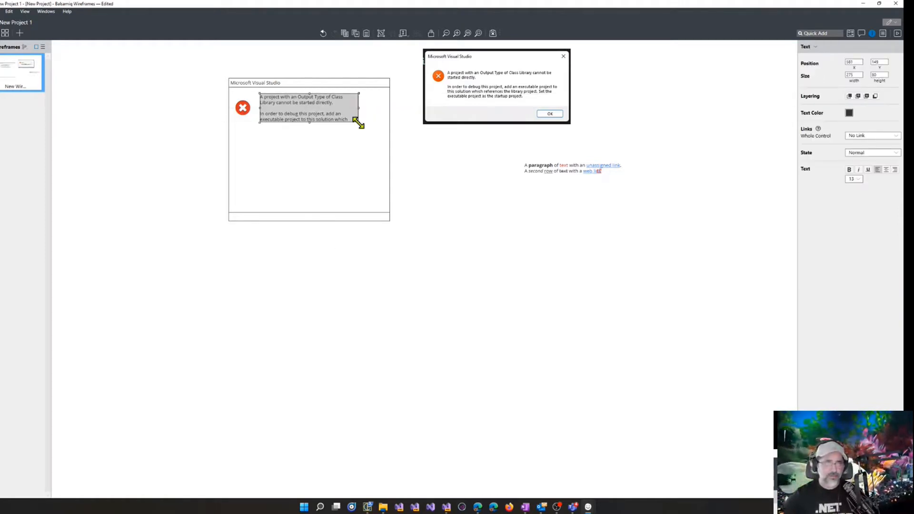
{"action": "left_click_drag", "start_coordinate": [358, 123], "coordinate": [388, 155]}
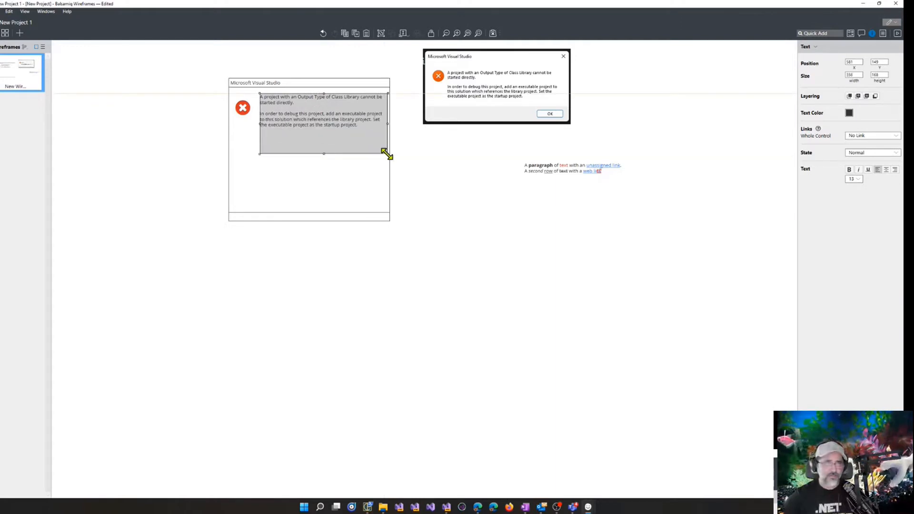
{"action": "left_click", "coordinate": [549, 147]}
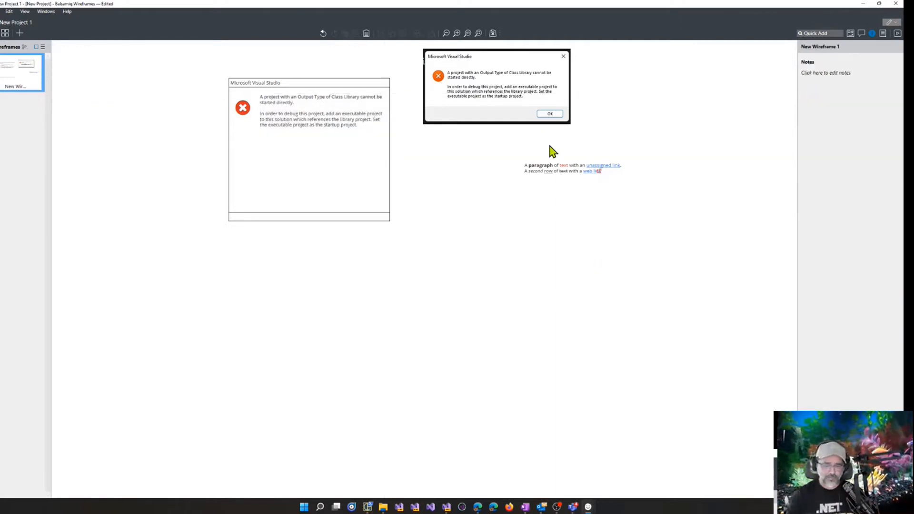
Add a Button control through Quick Add and label it "OK"
{"action": "key", "text": "ctrl+f"}
{"action": "type", "text": "button"}
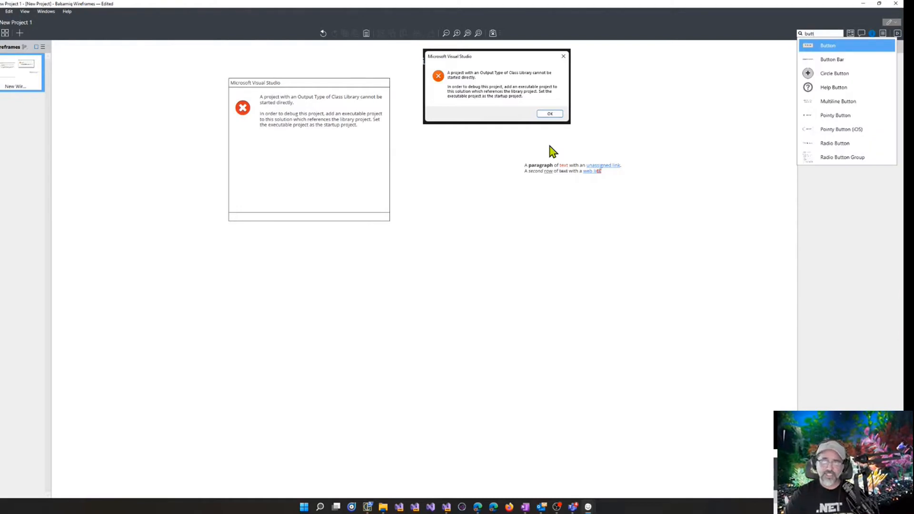
{"action": "key", "text": "Return"}
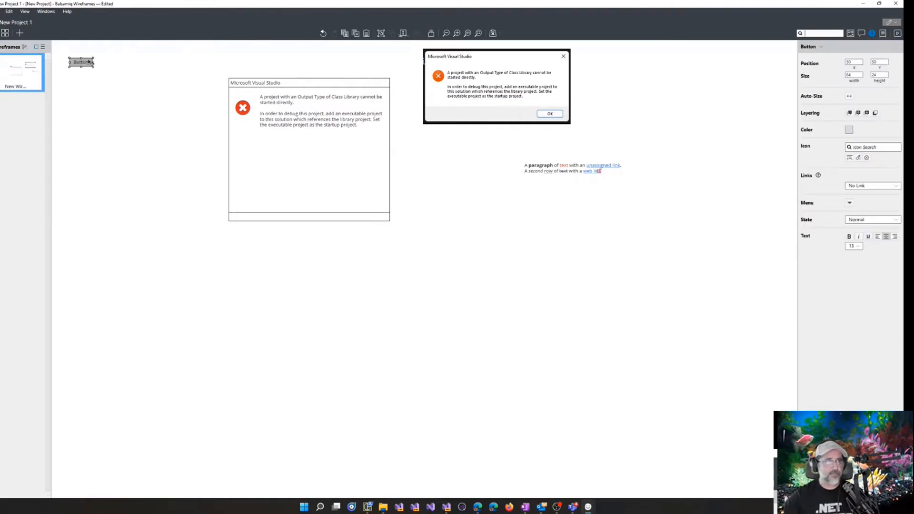
{"action": "left_click", "coordinate": [88, 62]}
{"action": "double_click", "coordinate": [89, 62]}
{"action": "type", "text": "OK"}
{"action": "key", "text": "Return"}
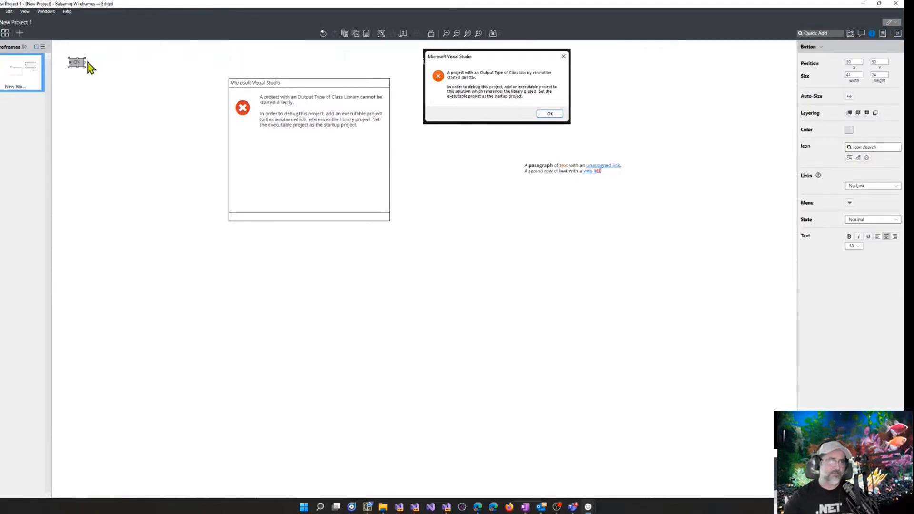
Place the OK button inside the Window control, below the message near the right edge, and select the Window control
{"action": "left_click", "coordinate": [90, 66]}
{"action": "left_click", "coordinate": [83, 64]}
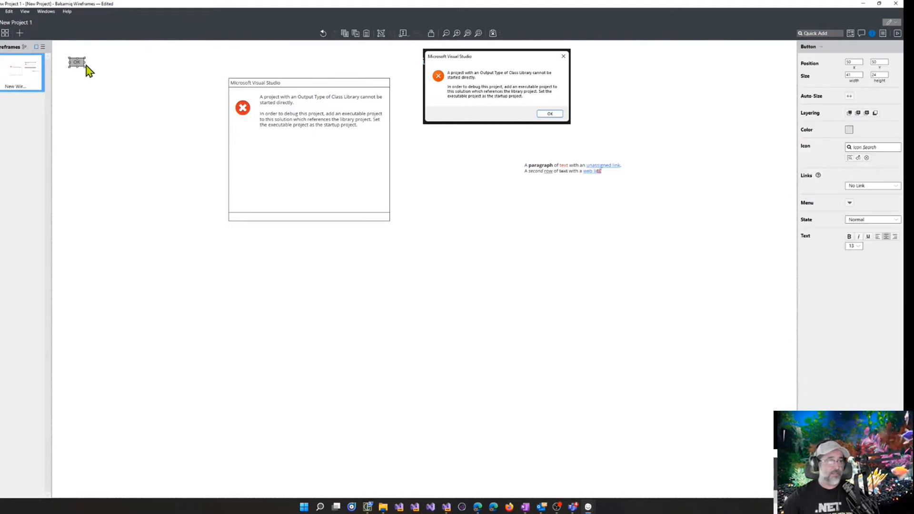
{"action": "left_click_drag", "start_coordinate": [84, 63], "coordinate": [377, 152]}
{"action": "left_click", "coordinate": [294, 194]}
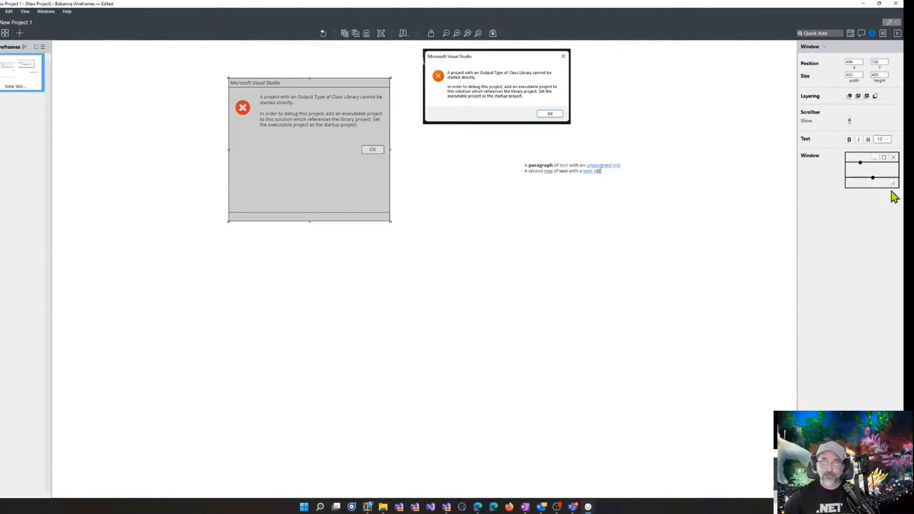
Remove the footer bar from the Window control and show its close button in the title bar
{"action": "mouse_move", "coordinate": [875, 178]}
{"action": "left_mouse_down"}
{"action": "mouse_move", "coordinate": [876, 163]}
{"action": "mouse_move", "coordinate": [877, 194]}
{"action": "mouse_move", "coordinate": [874, 161]}
{"action": "mouse_move", "coordinate": [874, 197]}
{"action": "left_mouse_up"}
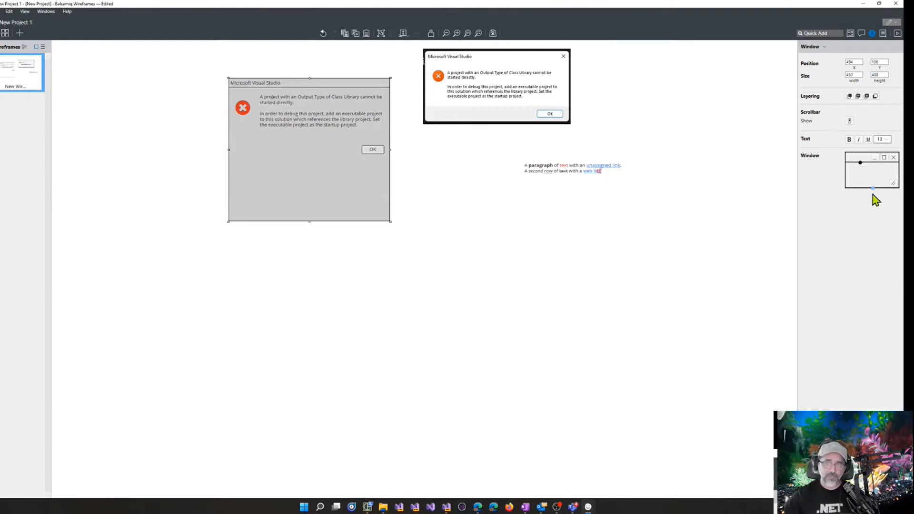
{"action": "mouse_move", "coordinate": [862, 164]}
{"action": "left_mouse_down"}
{"action": "mouse_move", "coordinate": [862, 156]}
{"action": "mouse_move", "coordinate": [862, 164]}
{"action": "left_mouse_up"}
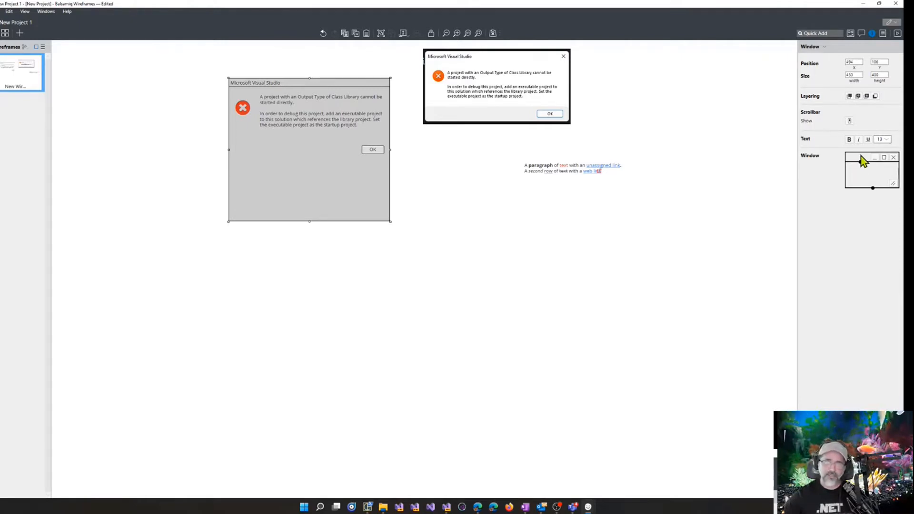
{"action": "left_click", "coordinate": [894, 157]}
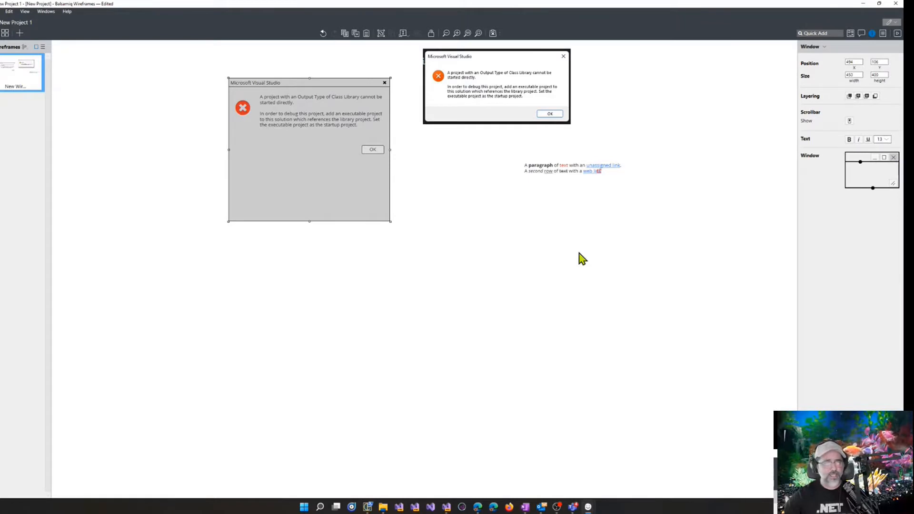
Shorten the Window control from below so that it ends slightly under the OK button
{"action": "left_click_drag", "start_coordinate": [310, 220], "coordinate": [316, 162]}
{"action": "left_click", "coordinate": [449, 180]}
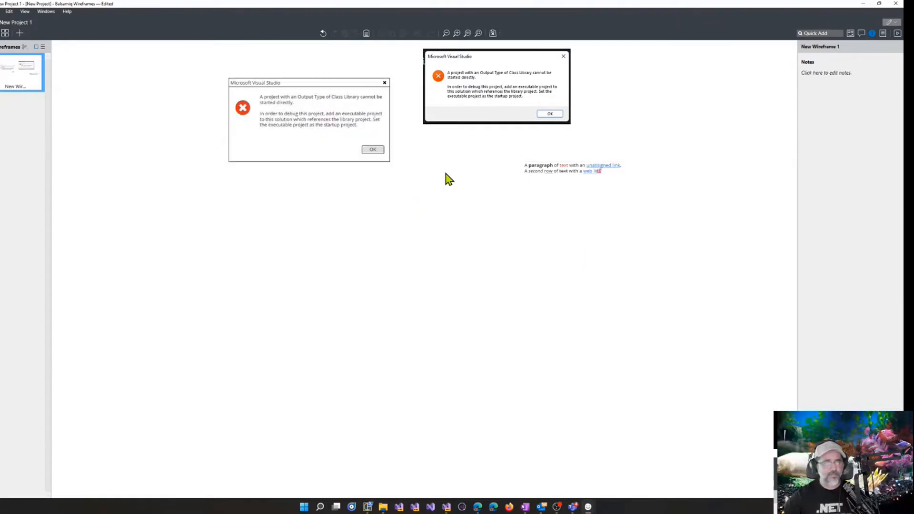
Change the mockup dialog's error icon to Info Circle and color it yellow
{"action": "left_click", "coordinate": [247, 110]}
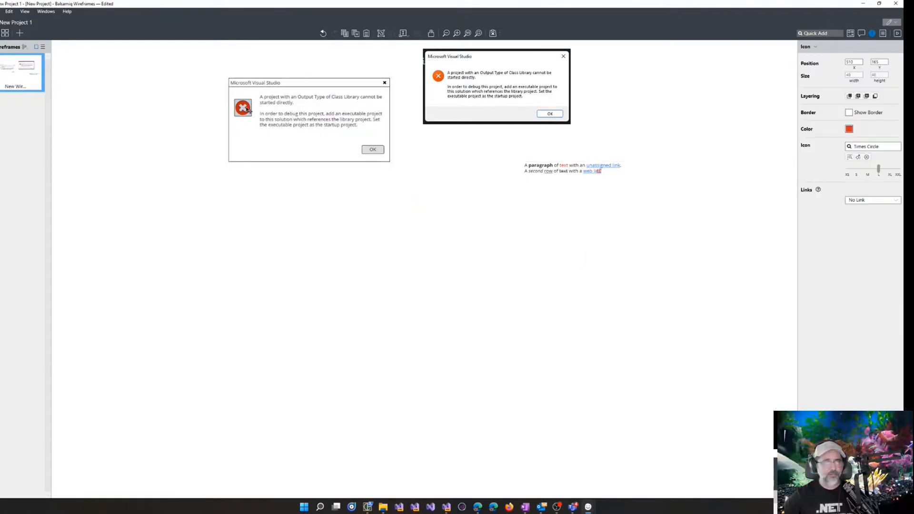
{"action": "left_click", "coordinate": [857, 146]}
{"action": "type", "text": "info"}
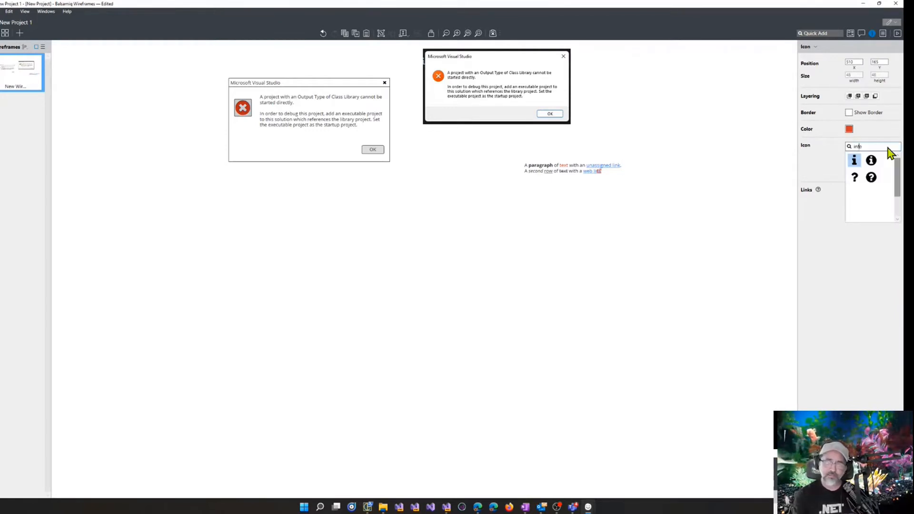
{"action": "left_click", "coordinate": [871, 161]}
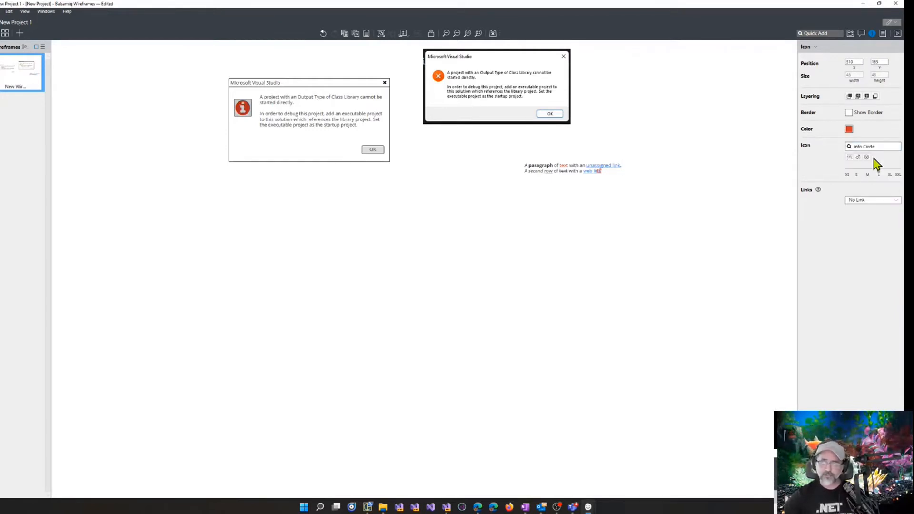
{"action": "left_click", "coordinate": [850, 129]}
{"action": "left_click", "coordinate": [836, 162]}
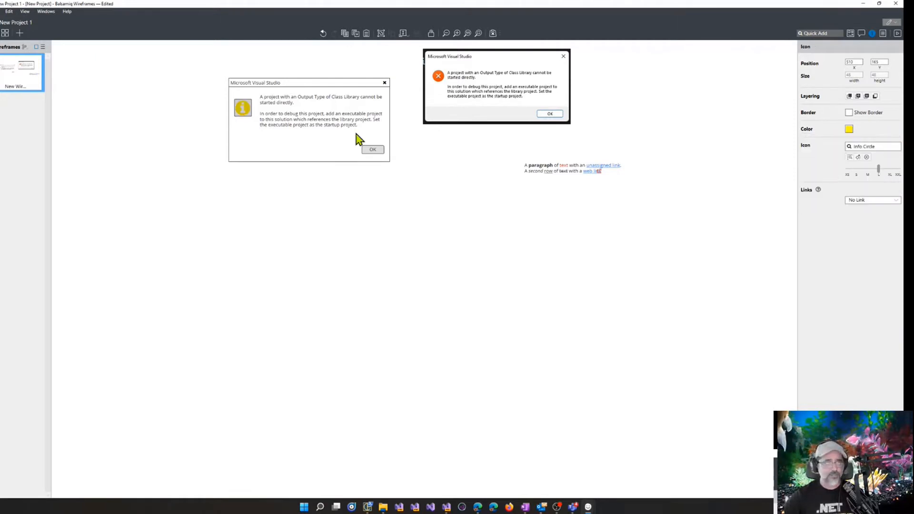
Delete the leftover sample paragraph and move the reference screenshot level with the mockup dialog
{"action": "left_click", "coordinate": [304, 109]}
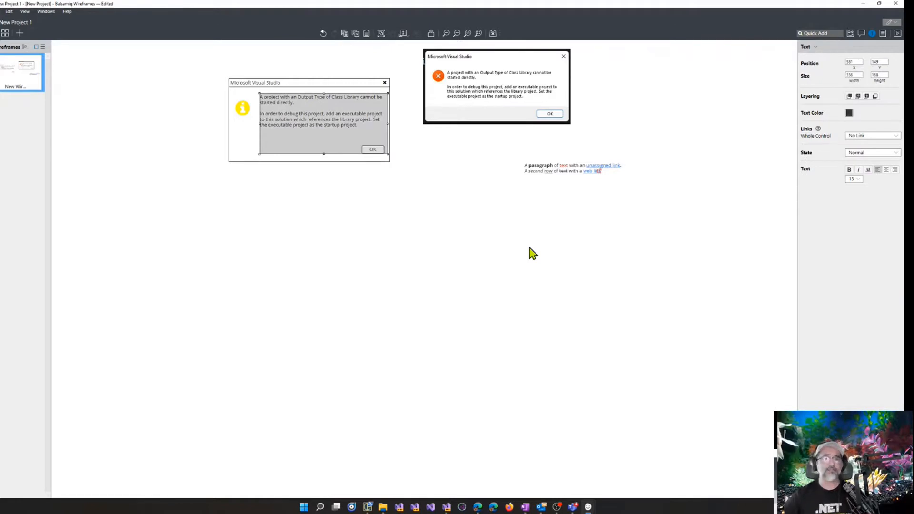
{"action": "left_click_drag", "start_coordinate": [510, 146], "coordinate": [662, 196]}
{"action": "key", "text": "Delete"}
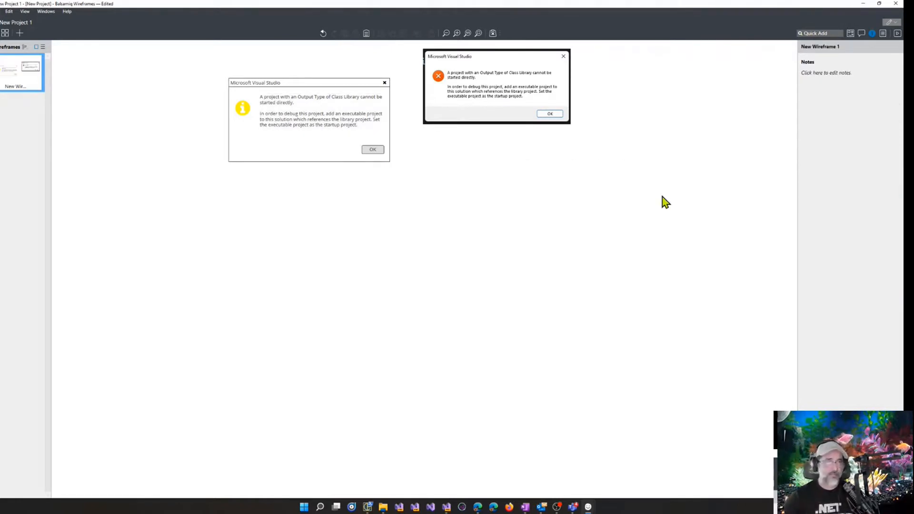
{"action": "left_click_drag", "start_coordinate": [503, 92], "coordinate": [530, 126]}
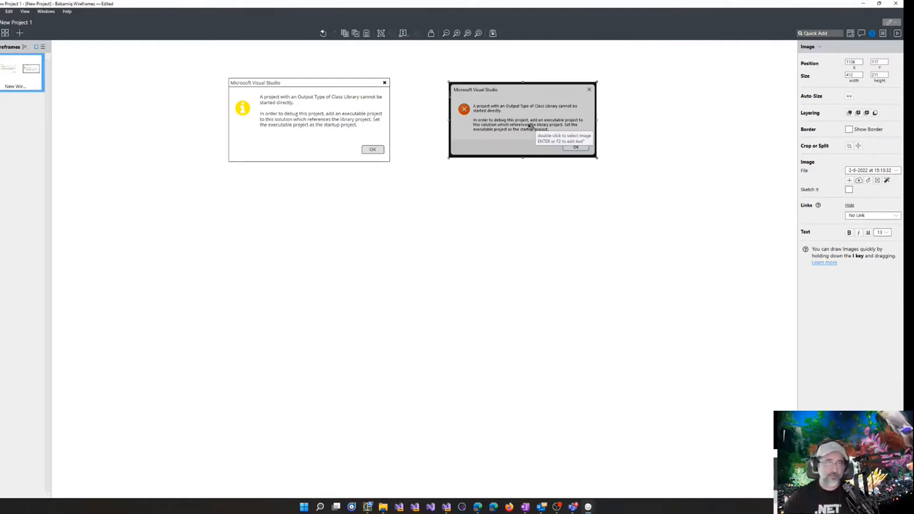
Move the OK button up close to the message text and shorten the Window control to fit beneath it
{"action": "left_click", "coordinate": [301, 149]}
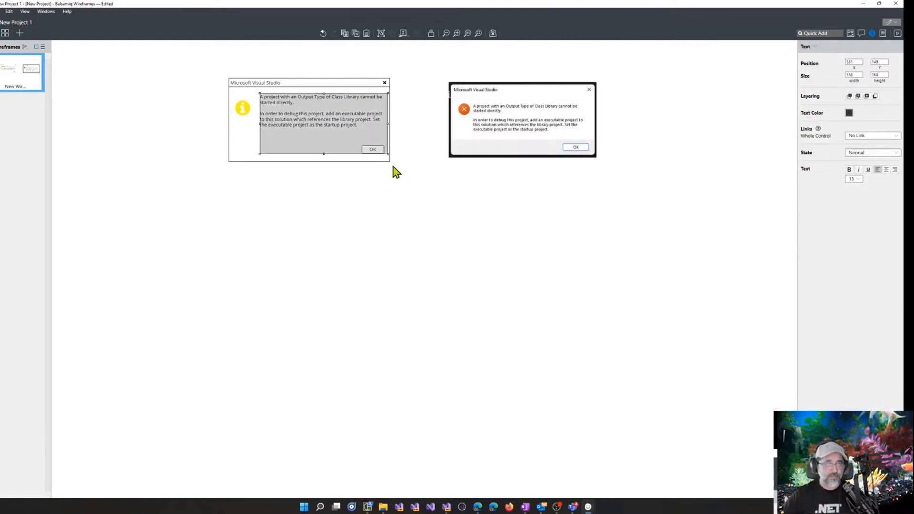
{"action": "left_click_drag", "start_coordinate": [376, 152], "coordinate": [376, 142]}
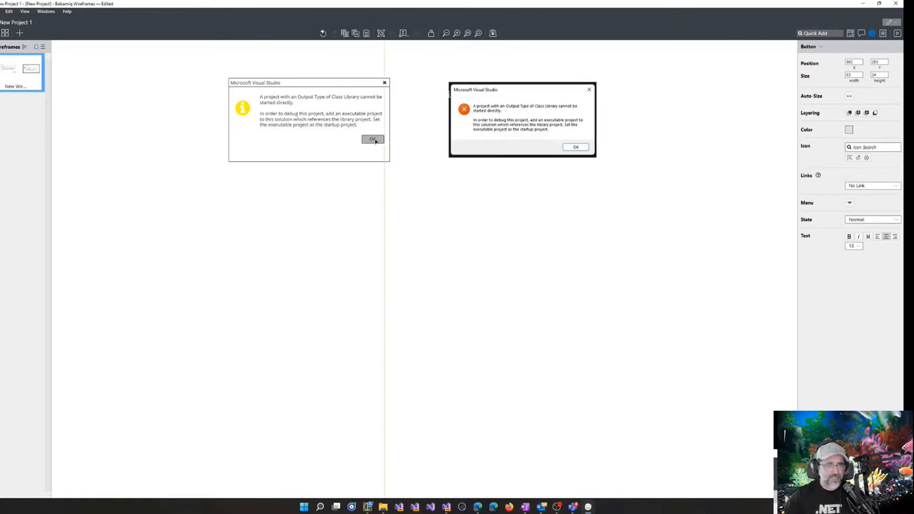
{"action": "left_click", "coordinate": [320, 161]}
{"action": "left_click_drag", "start_coordinate": [321, 161], "coordinate": [322, 149]}
{"action": "left_click", "coordinate": [453, 207]}
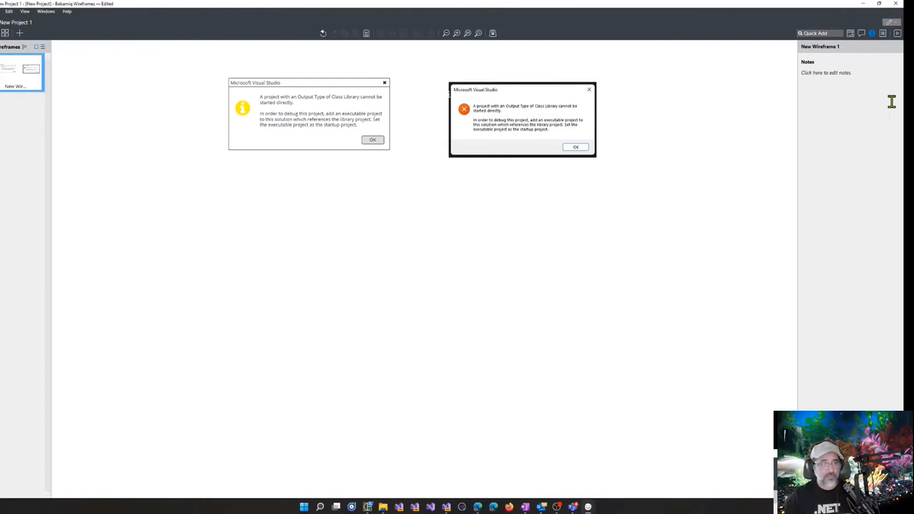
Switch to Visual Studio, dismiss the error dialog and advance a new ASP.NET Core Web App project to the Additional information page
{"action": "left_click", "coordinate": [446, 508]}
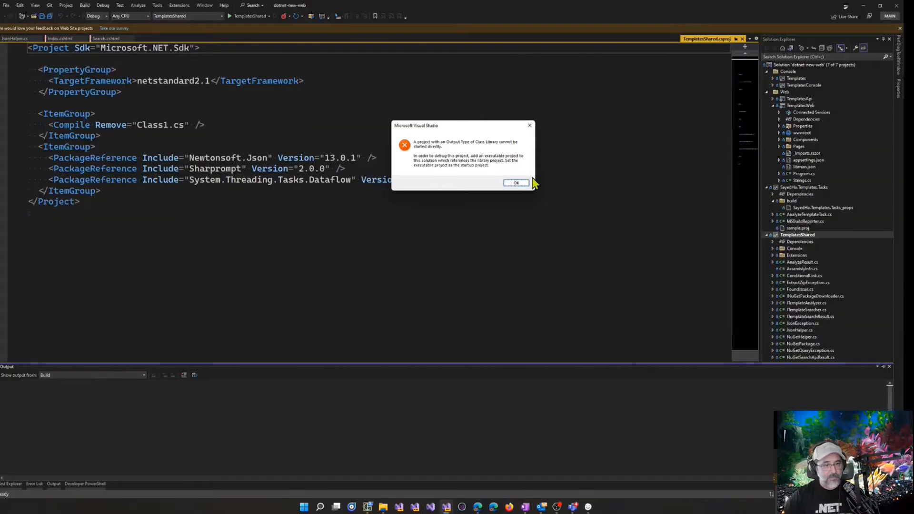
{"action": "left_click", "coordinate": [516, 181]}
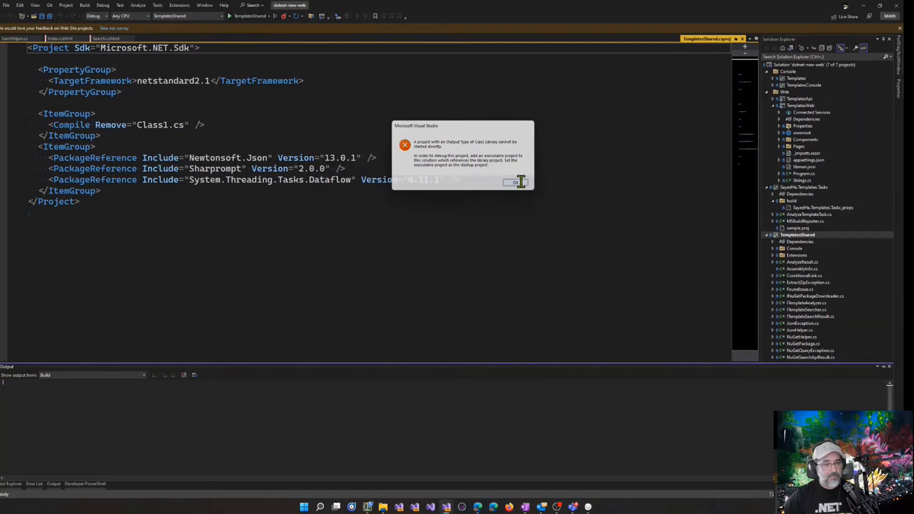
{"action": "left_click", "coordinate": [7, 4]}
{"action": "mouse_move", "coordinate": [27, 14]}
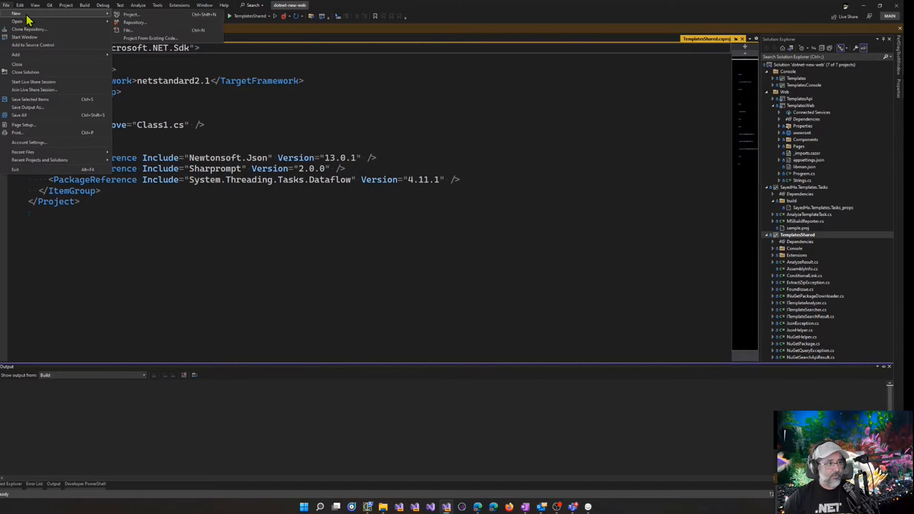
{"action": "left_click", "coordinate": [176, 18]}
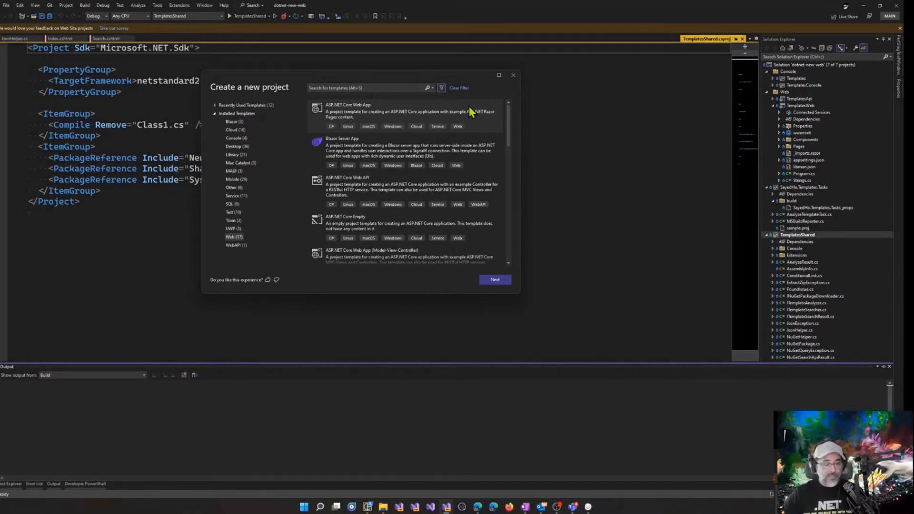
{"action": "double_click", "coordinate": [393, 119]}
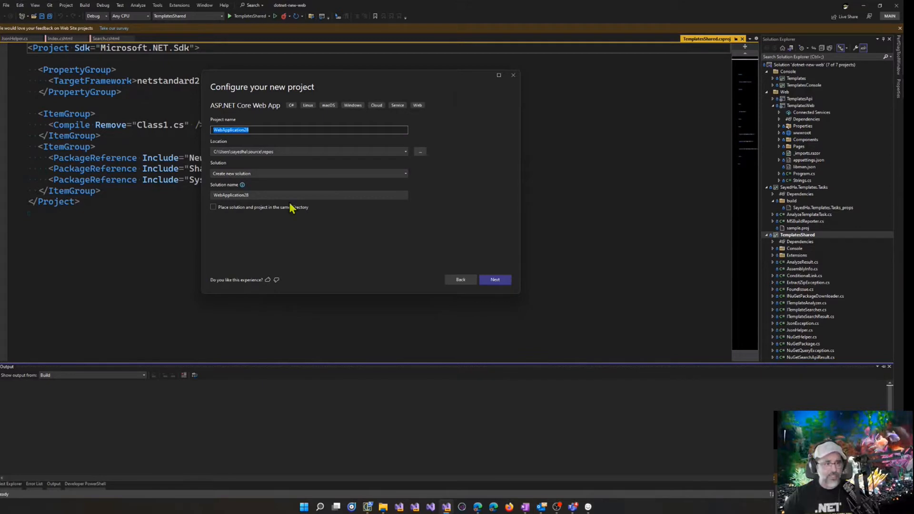
{"action": "left_click", "coordinate": [495, 280]}
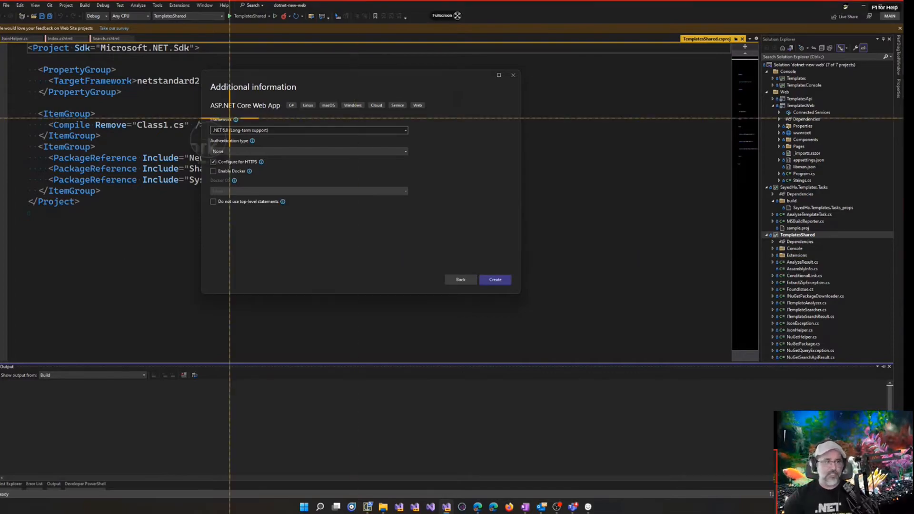
Capture a screenshot of the Additional information dialog and switch back to Balsamiq Wireframes
{"action": "key", "text": "Print"}
{"action": "left_click_drag", "start_coordinate": [200, 68], "coordinate": [521, 296]}
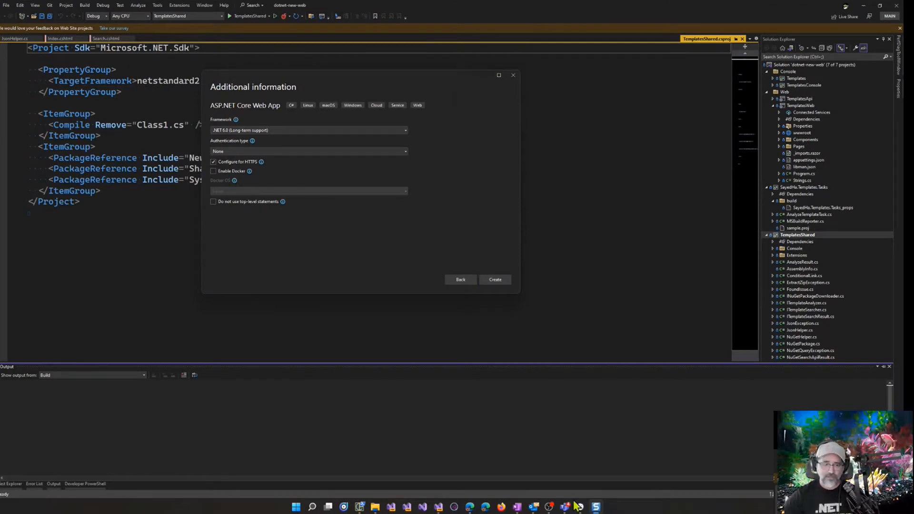
{"action": "mouse_move", "coordinate": [580, 507]}
{"action": "left_click", "coordinate": [607, 448]}
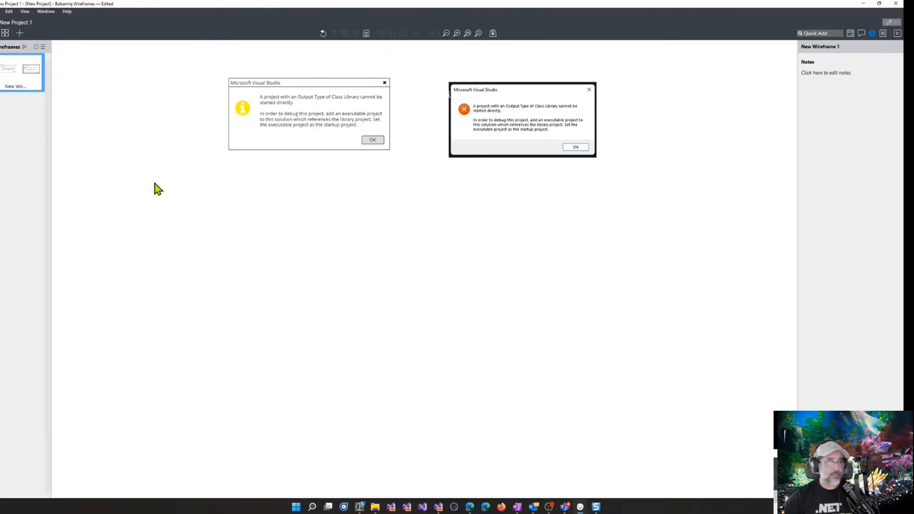
Add a second wireframe to the project and rename the first wireframe "01-start"
{"action": "key", "text": "ctrl+shift+n"}
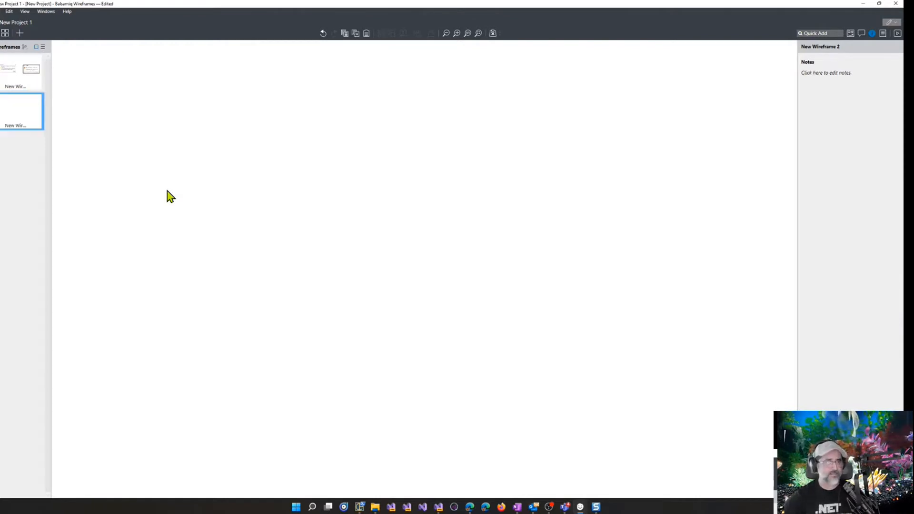
{"action": "double_click", "coordinate": [19, 88]}
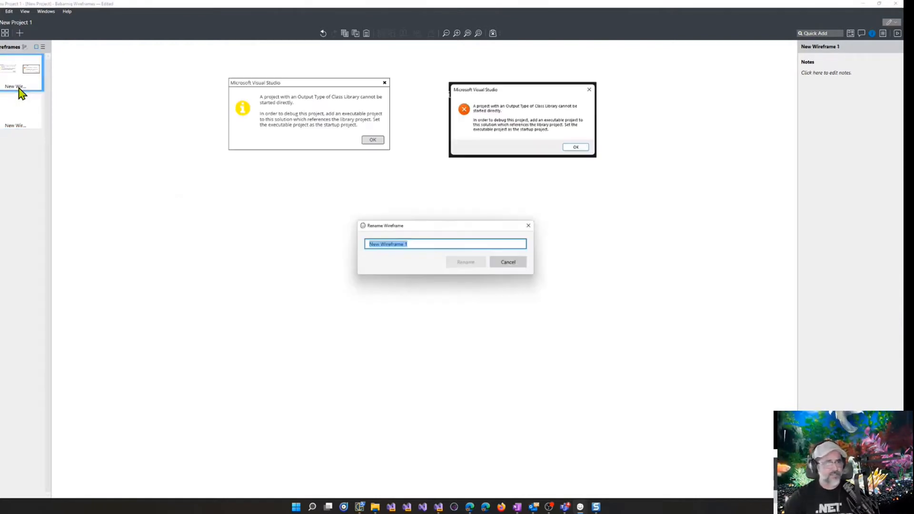
{"action": "type", "text": "01"}
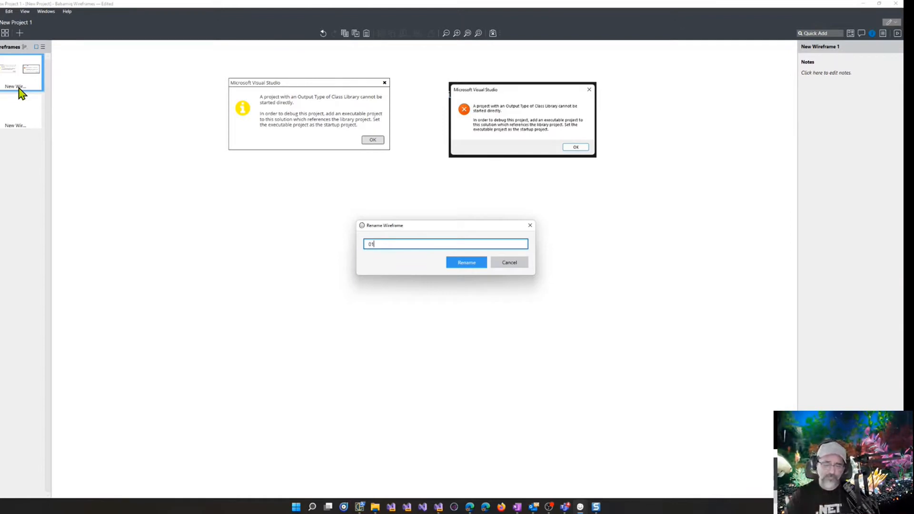
{"action": "type", "text": "-start"}
{"action": "key", "text": "BackSpace"}
{"action": "key", "text": "BackSpace"}
{"action": "key", "text": "BackSpace"}
{"action": "key", "text": "BackSpace"}
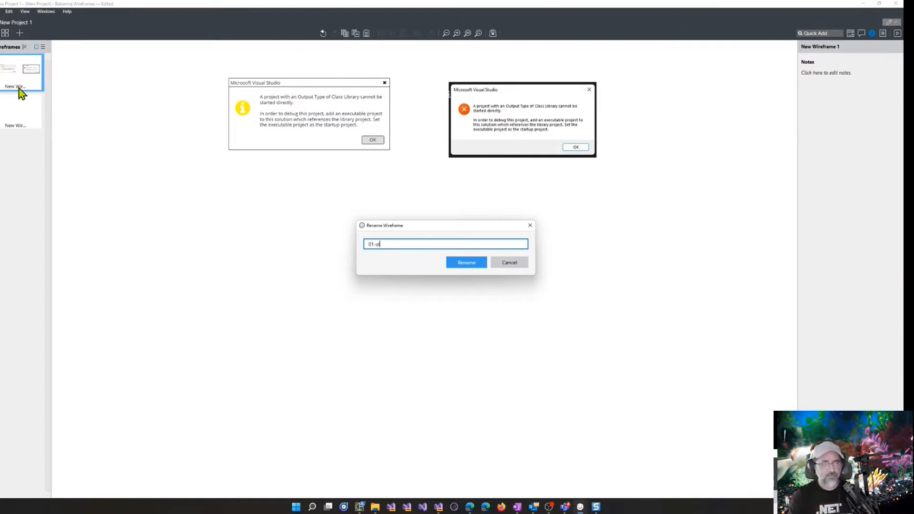
{"action": "type", "text": "tatt"}
{"action": "key", "text": "Return"}
Rename the empty second wireframe "02"
{"action": "double_click", "coordinate": [27, 125]}
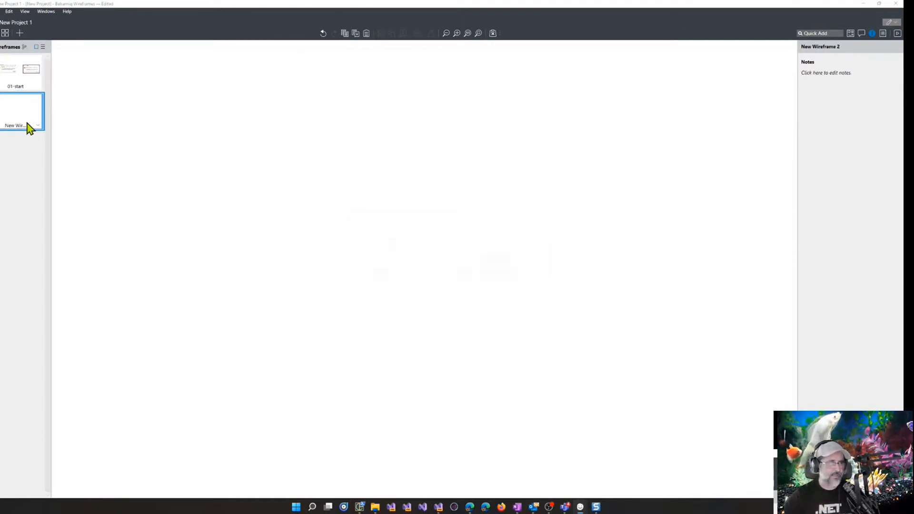
{"action": "type", "text": "02"}
{"action": "key", "text": "Return"}
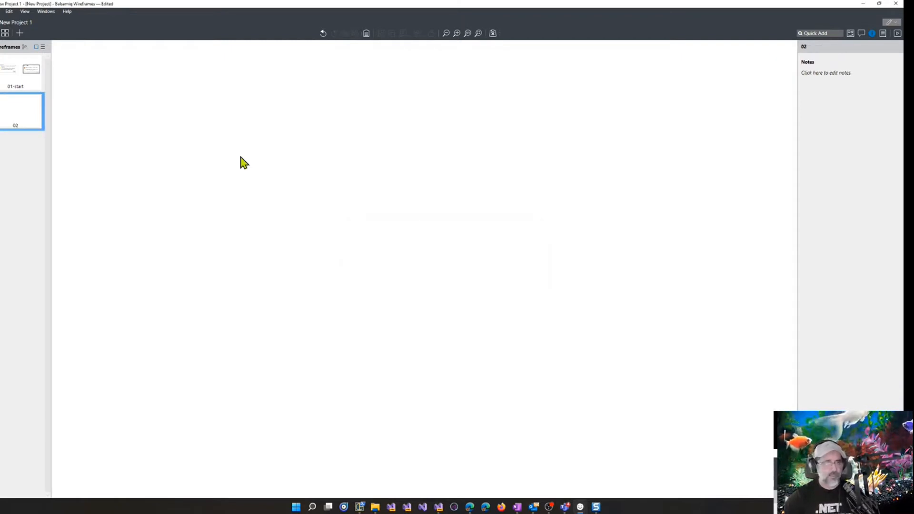
Paste the captured dialog screenshot onto the right side of wireframe 02's canvas and hide the property inspector and wireframe navigator
{"action": "key", "text": "ctrl+v"}
{"action": "left_click_drag", "start_coordinate": [285, 96], "coordinate": [664, 93]}
{"action": "left_click", "coordinate": [872, 32]}
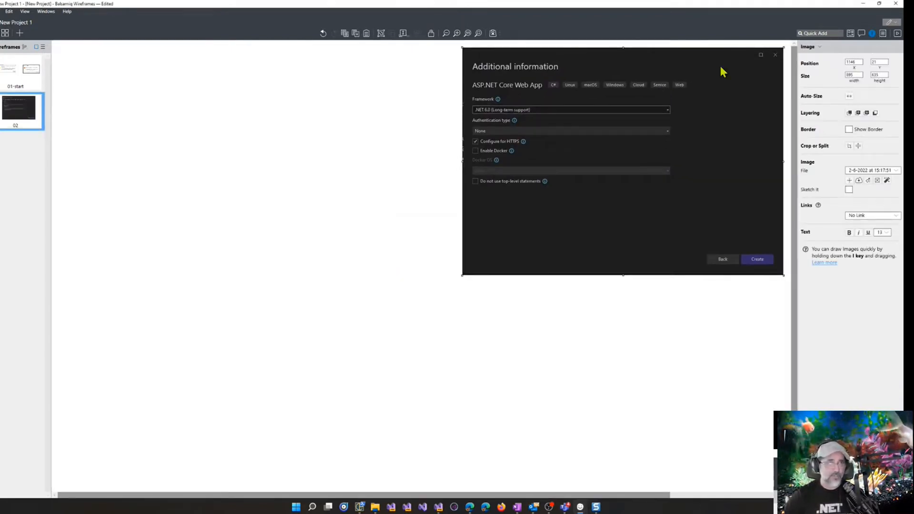
{"action": "left_click", "coordinate": [0, 36]}
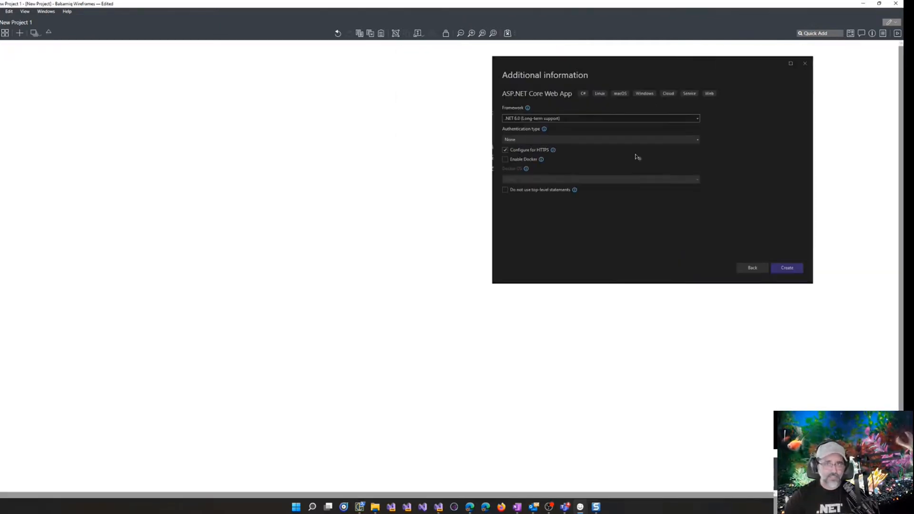
{"action": "left_click_drag", "start_coordinate": [542, 147], "coordinate": [636, 156]}
Add a Window control through Quick Add and move the reference screenshot farther right to free up canvas space
{"action": "key", "text": "slash"}
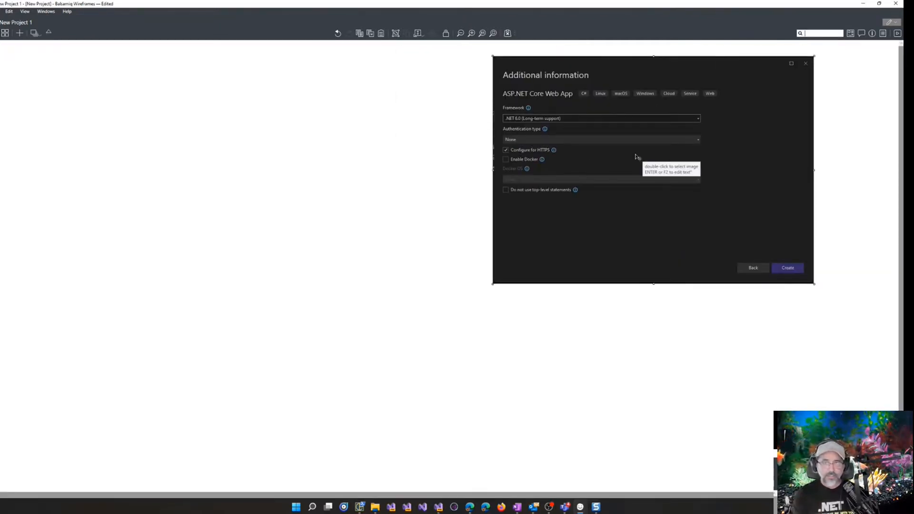
{"action": "type", "text": "wid"}
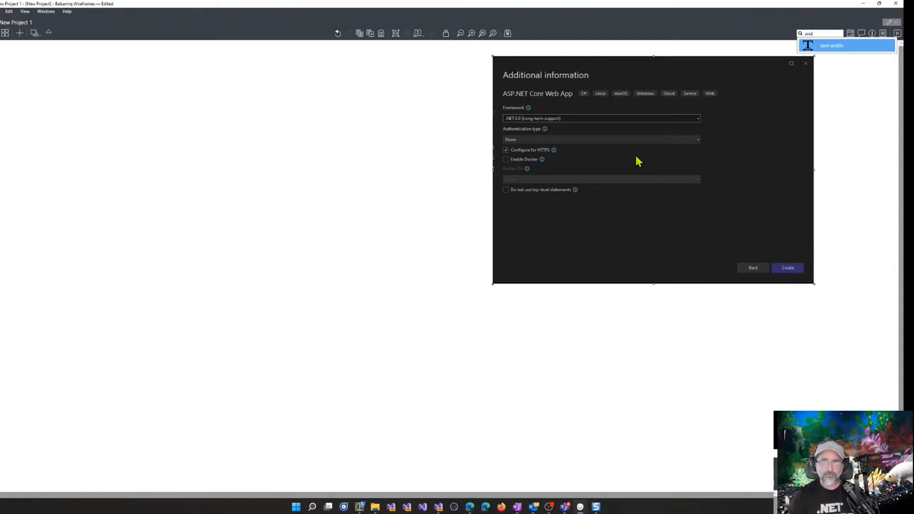
{"action": "key", "text": "BackSpace"}
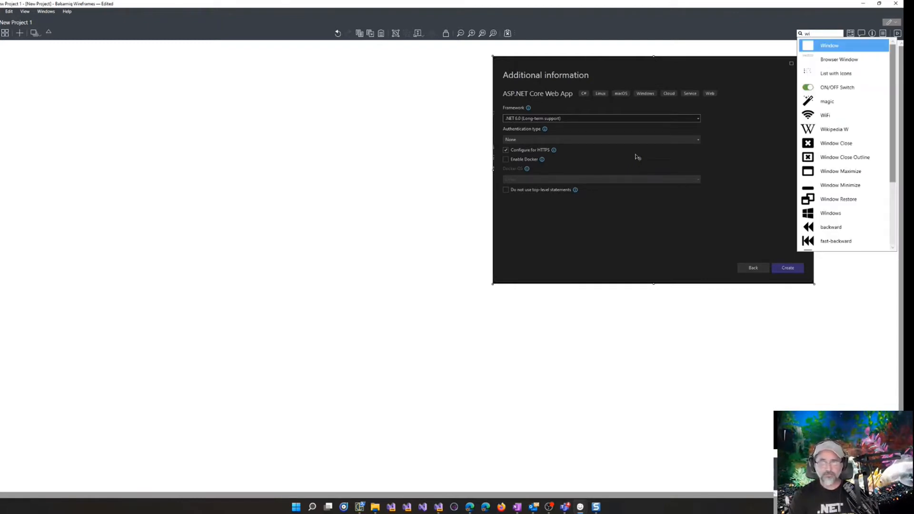
{"action": "key", "text": "Return"}
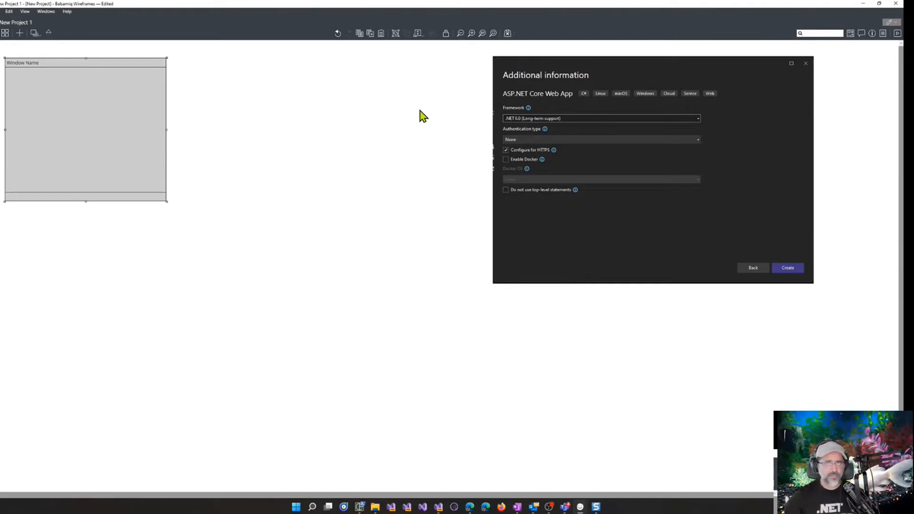
{"action": "left_click_drag", "start_coordinate": [684, 74], "coordinate": [715, 72]}
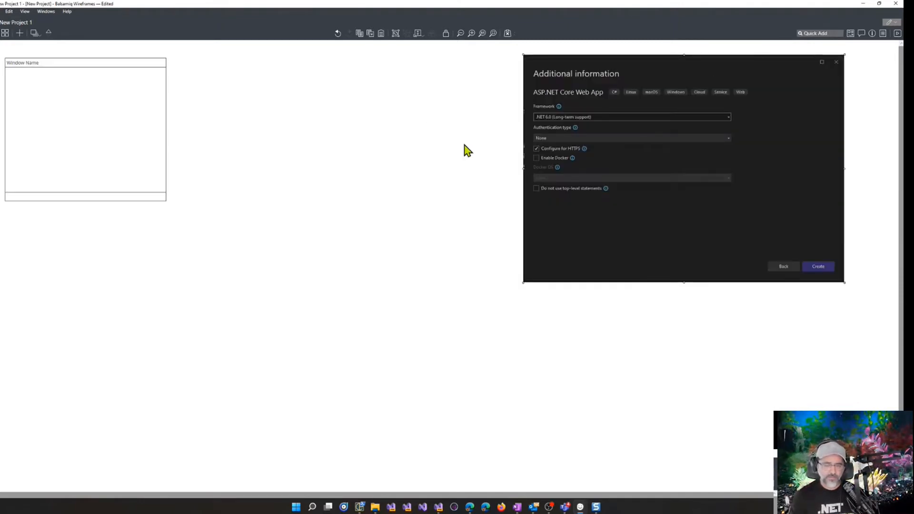
Add a Label control, move it onto the empty canvas beside the Window control and set its text to "Additional Information"
{"action": "key", "text": "slash"}
{"action": "type", "text": "label"}
{"action": "key", "text": "Return"}
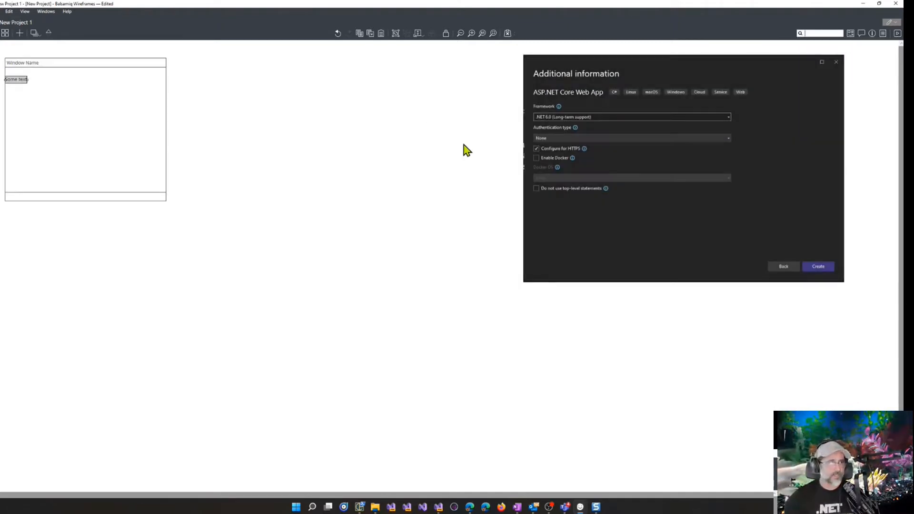
{"action": "left_click_drag", "start_coordinate": [20, 81], "coordinate": [287, 82]}
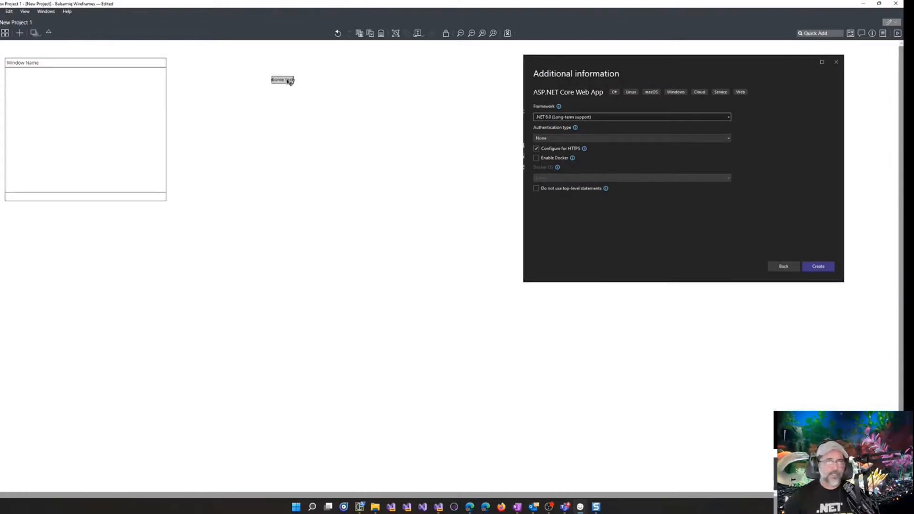
{"action": "double_click", "coordinate": [287, 82]}
{"action": "type", "text": "Additional Infor"}
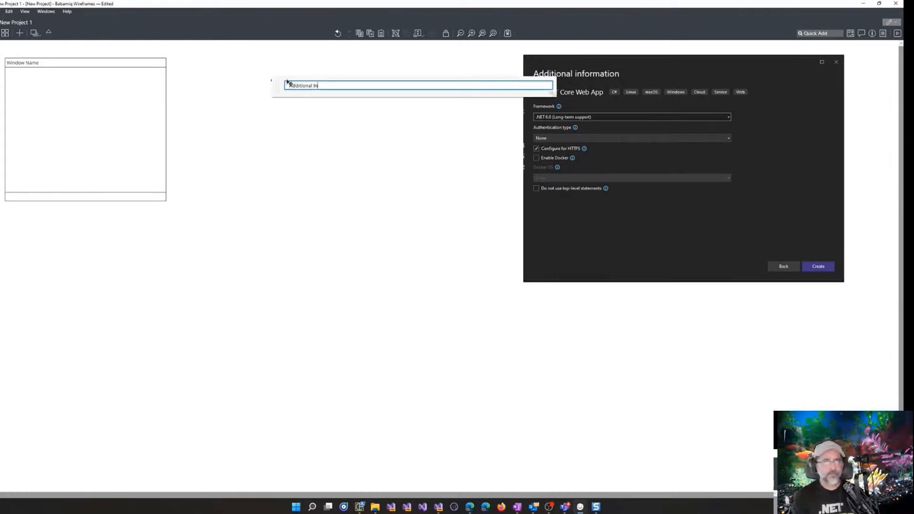
{"action": "type", "text": "mation"}
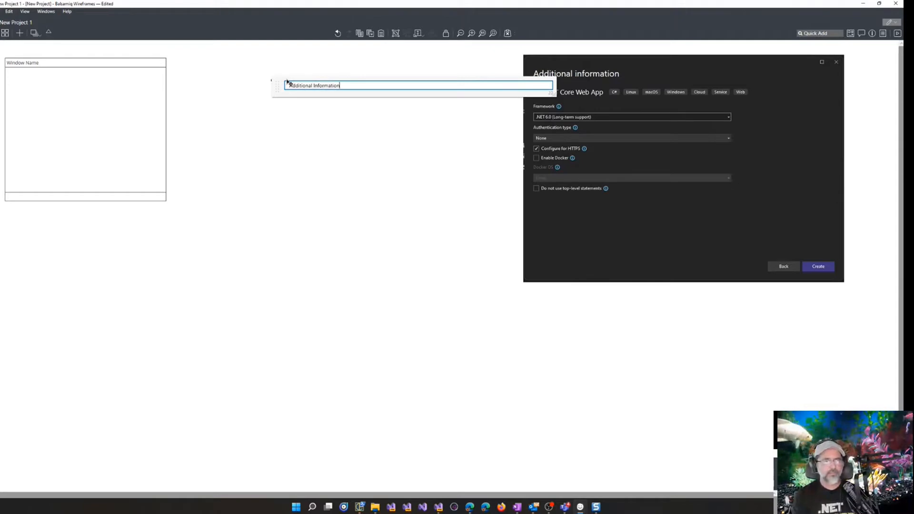
{"action": "key", "text": "Return"}
Show the property inspector, move the "Additional Information" label to the reference screenshot's upper-left edge and bring it to the front
{"action": "left_click", "coordinate": [873, 35]}
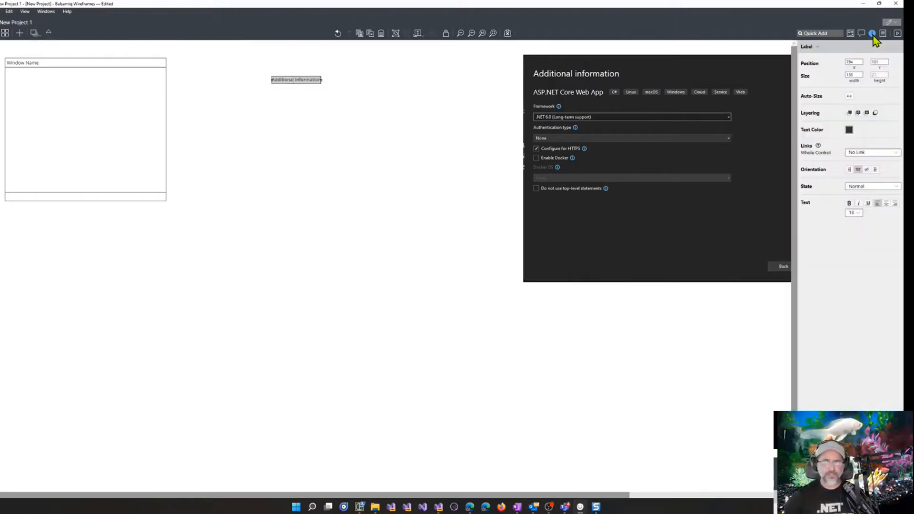
{"action": "left_click_drag", "start_coordinate": [308, 81], "coordinate": [501, 75]}
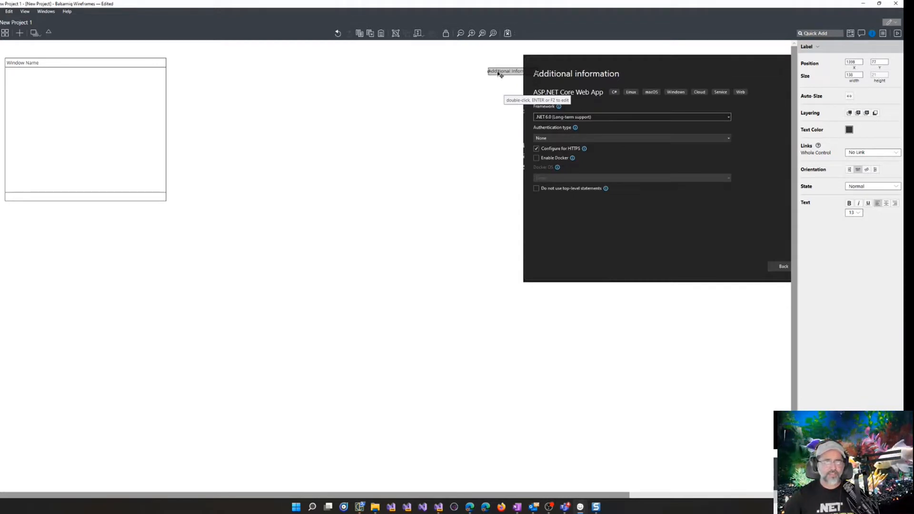
{"action": "right_click", "coordinate": [499, 74]}
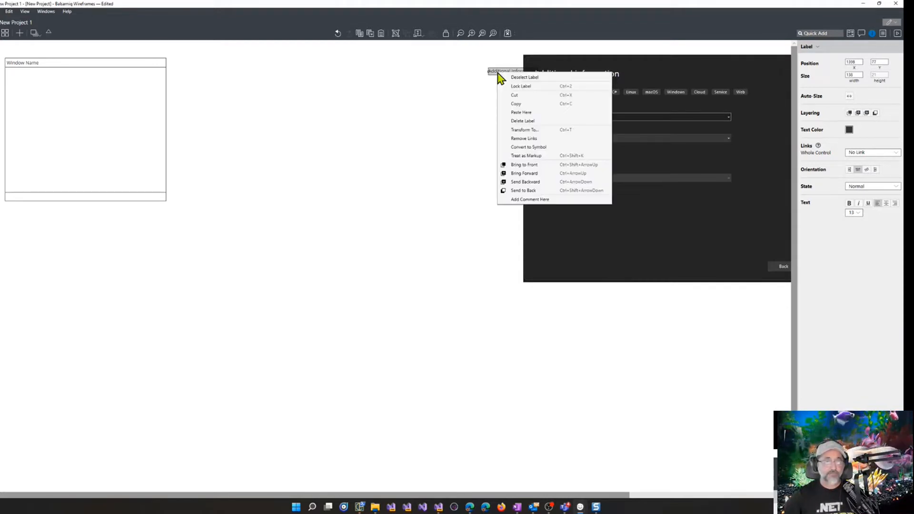
{"action": "left_click", "coordinate": [556, 166]}
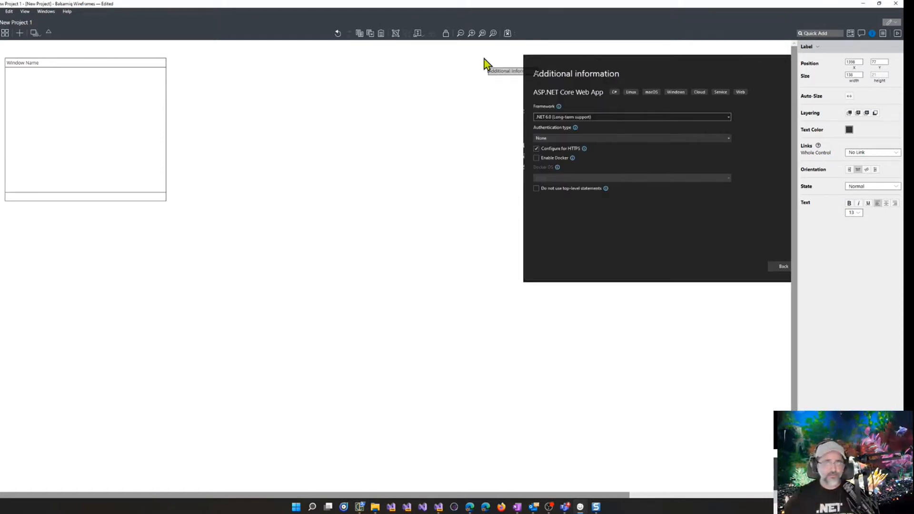
{"action": "left_click_drag", "start_coordinate": [512, 71], "coordinate": [512, 55]}
{"action": "right_click", "coordinate": [511, 55]}
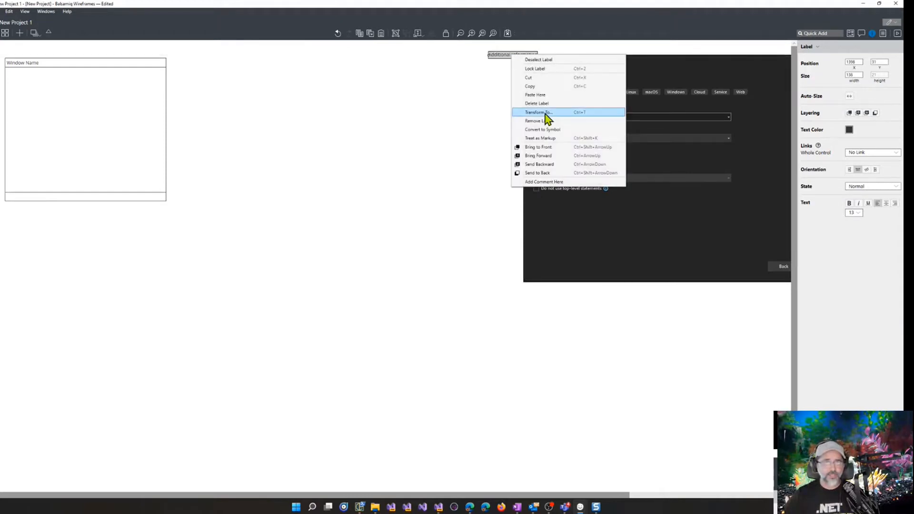
{"action": "left_click", "coordinate": [554, 148]}
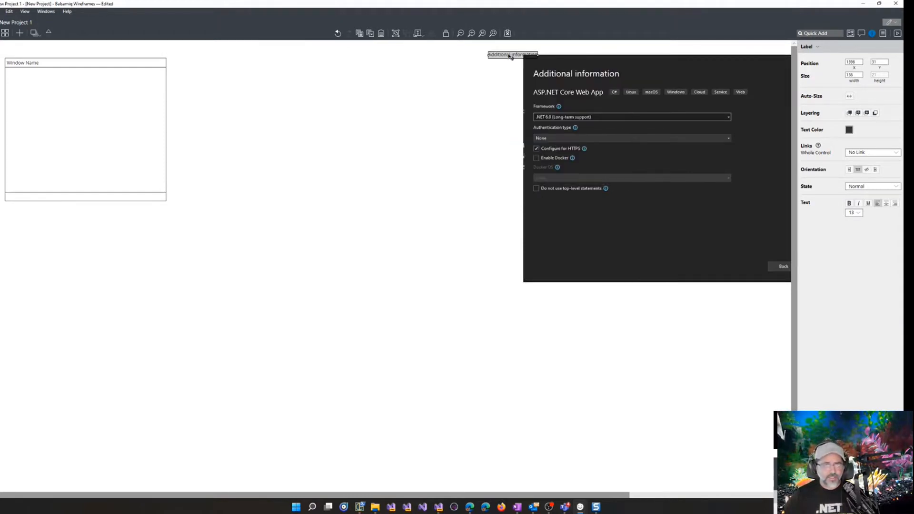
Match the label to the reference screenshot's heading by overlaying it in white text with font size 24
{"action": "left_click", "coordinate": [849, 130]}
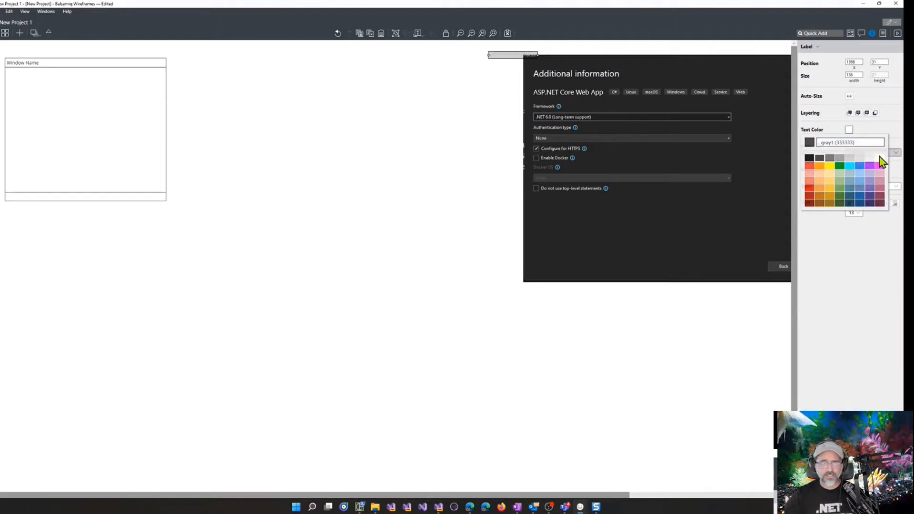
{"action": "left_click", "coordinate": [879, 157]}
{"action": "left_click_drag", "start_coordinate": [508, 56], "coordinate": [554, 76]}
{"action": "left_click", "coordinate": [863, 213]}
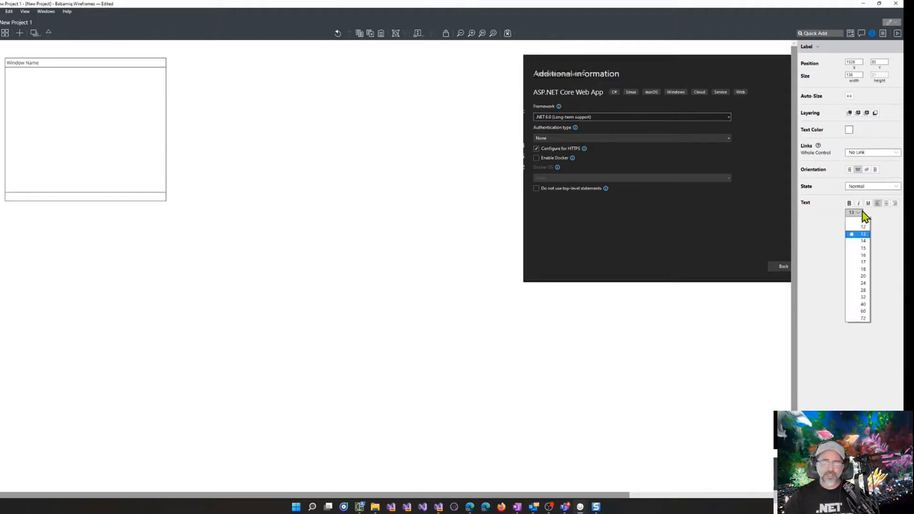
{"action": "left_click", "coordinate": [866, 297]}
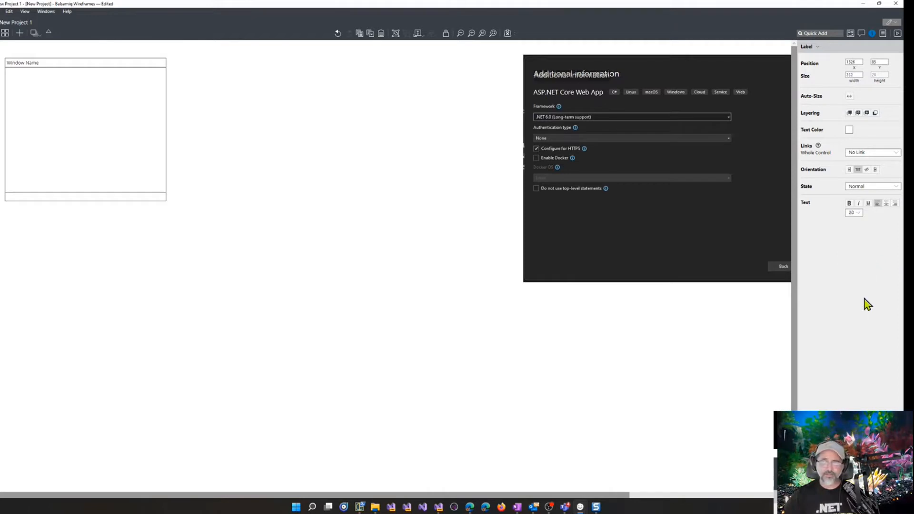
{"action": "left_click", "coordinate": [859, 212]}
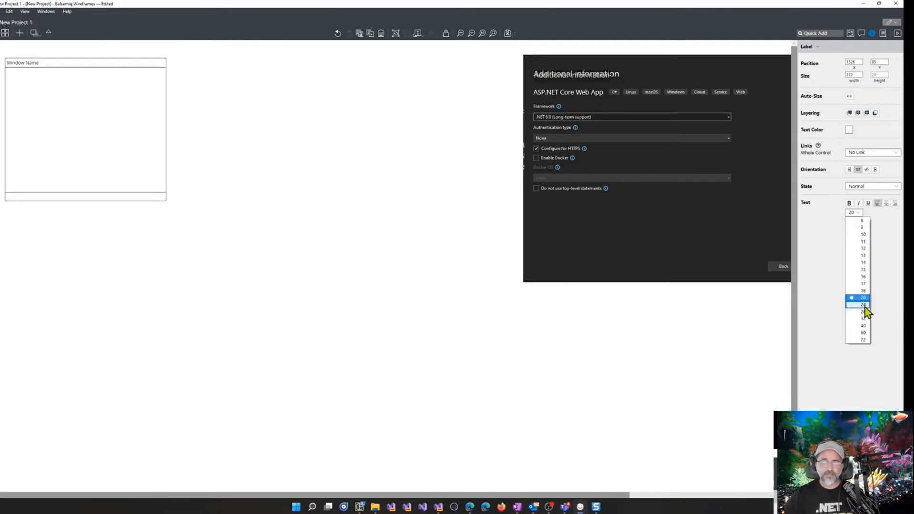
{"action": "left_click", "coordinate": [864, 305]}
Move the "Additional Information" label to the upper-left of the Window control's body and set its text color to black
{"action": "left_click_drag", "start_coordinate": [618, 79], "coordinate": [91, 79]}
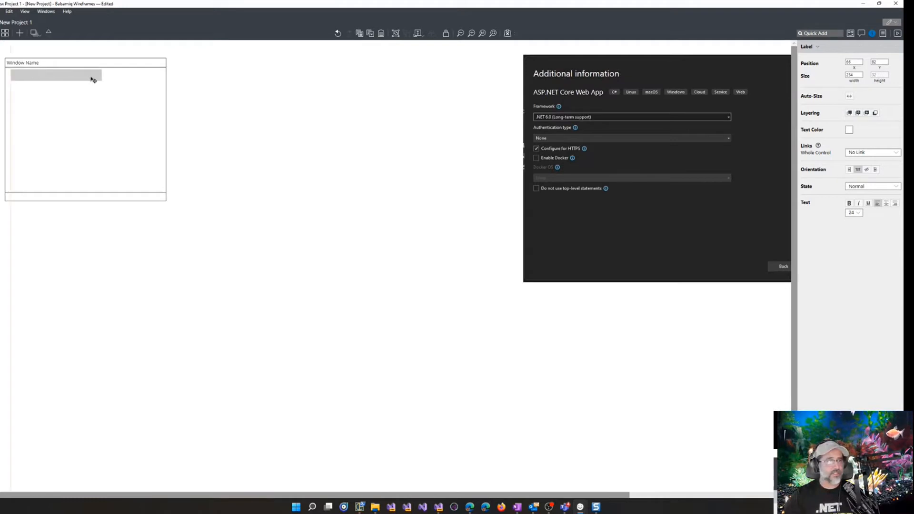
{"action": "left_click", "coordinate": [850, 130]}
{"action": "left_click", "coordinate": [808, 158]}
{"action": "left_click", "coordinate": [349, 223]}
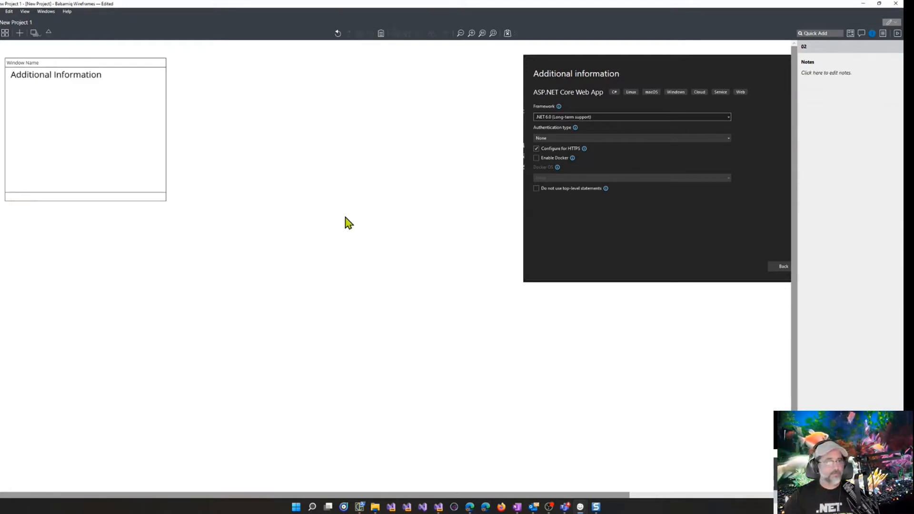
{"action": "left_click", "coordinate": [67, 75]}
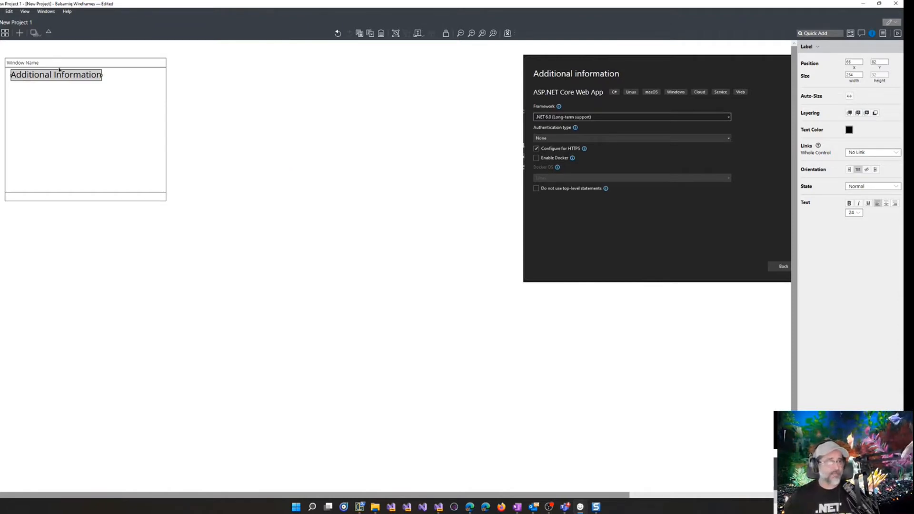
{"action": "left_click", "coordinate": [221, 114]}
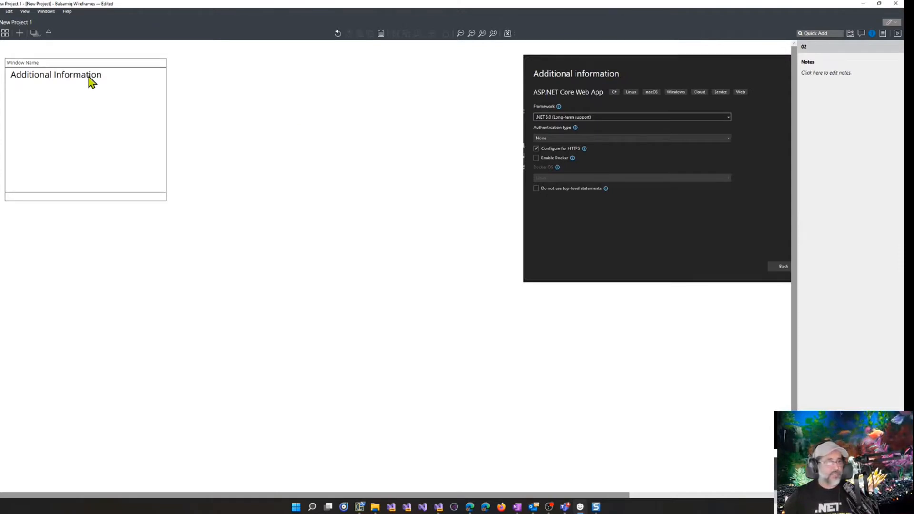
Duplicate the heading label onto the canvas beside the Window control and change the copy's text to "ASP.NET Core Web App"
{"action": "left_click_drag", "start_coordinate": [56, 77], "coordinate": [162, 90]}
{"action": "left_click", "coordinate": [56, 77]}
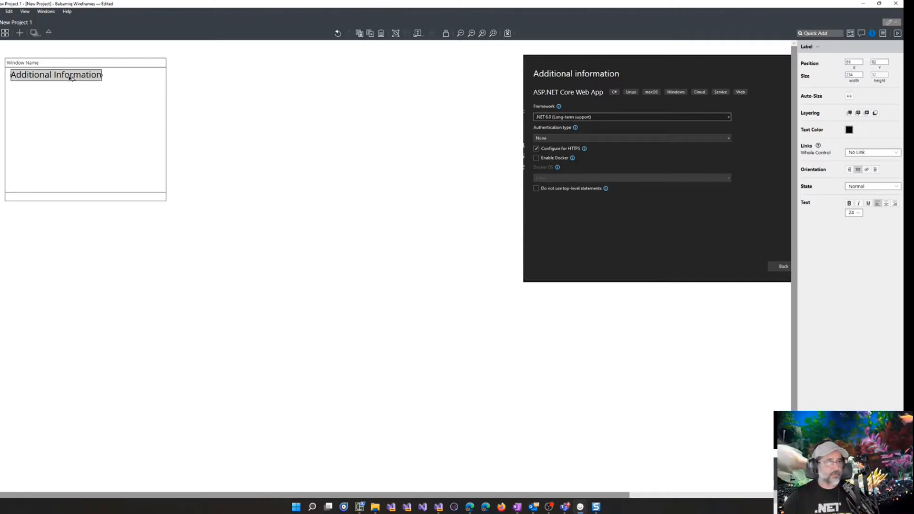
{"action": "left_click_drag", "start_coordinate": [56, 78], "coordinate": [280, 98]}
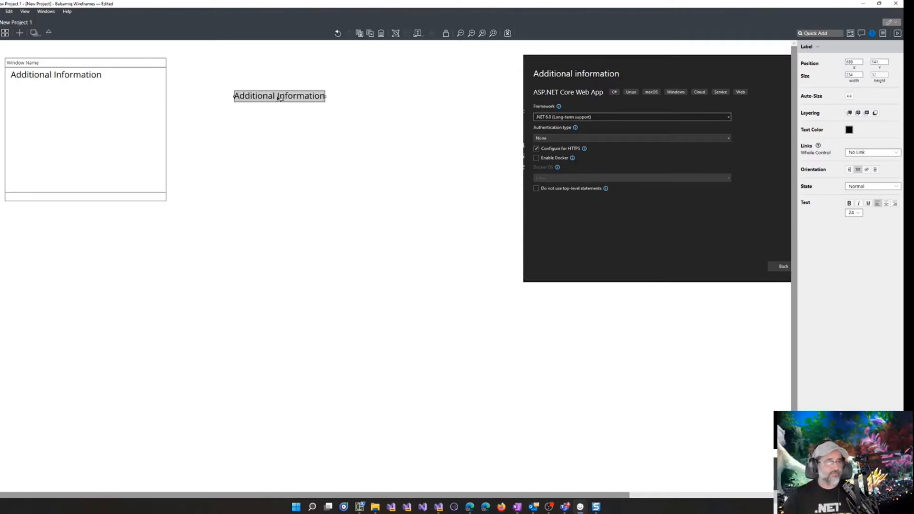
{"action": "left_click", "coordinate": [309, 127]}
{"action": "double_click", "coordinate": [306, 101]}
{"action": "type", "text": "ASP.NET COre"}
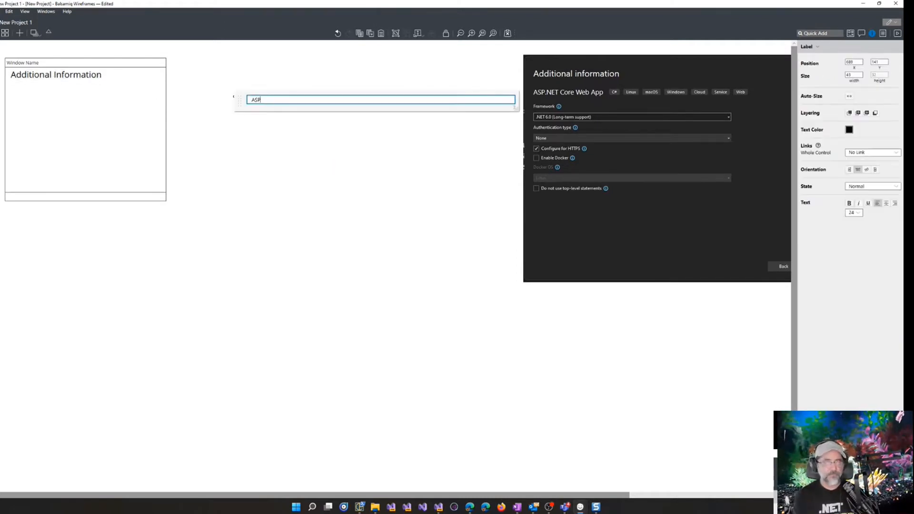
{"action": "key", "text": "BackSpace"}
{"action": "key", "text": "BackSpace"}
{"action": "key", "text": "BackSpace"}
{"action": "type", "text": "ore "}
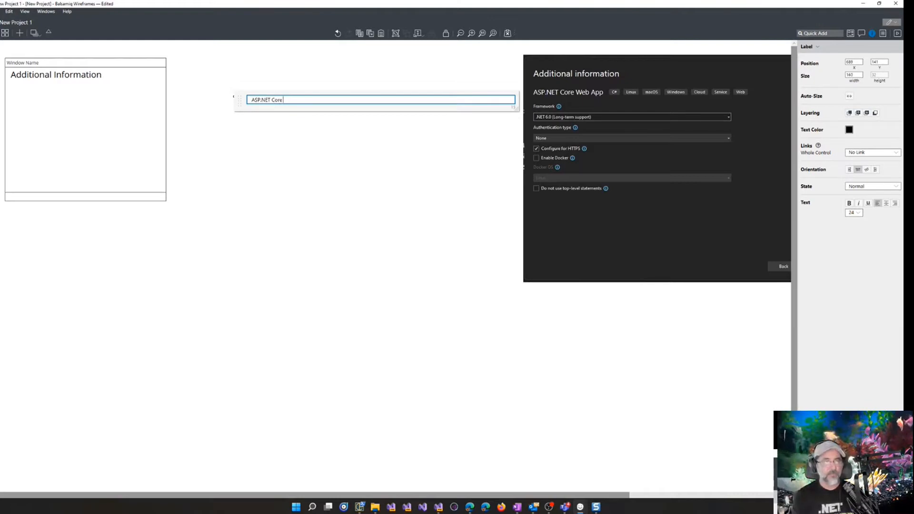
{"action": "type", "text": "Web App"}
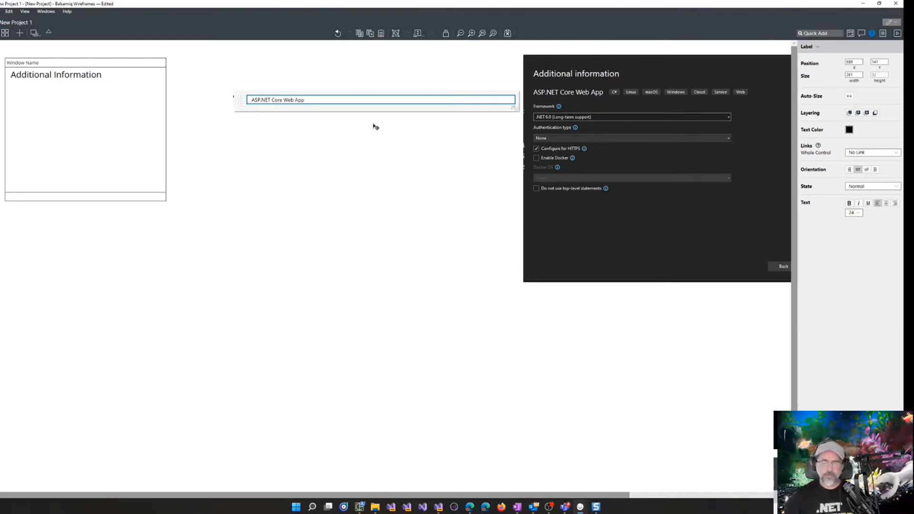
Set the "ASP.NET Core Web App" label's font size to 18 and place it beneath the heading inside the Window control
{"action": "left_click", "coordinate": [855, 212]}
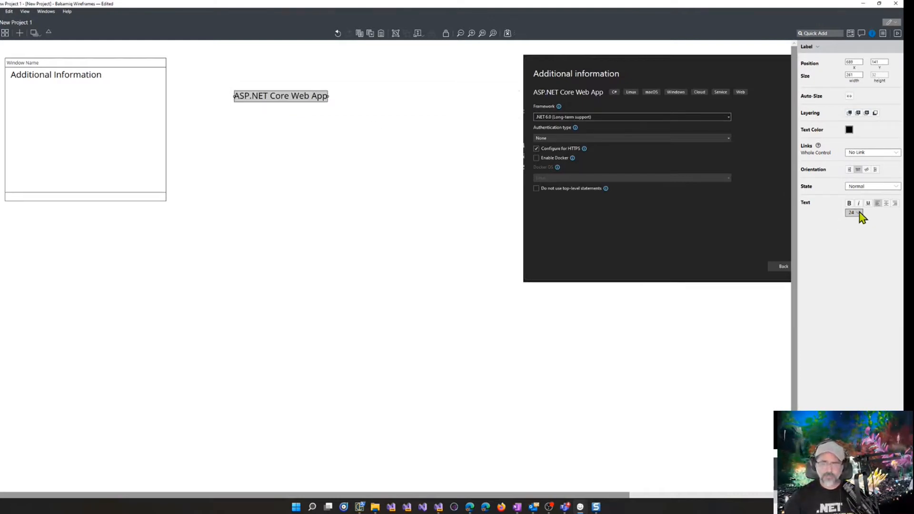
{"action": "left_click", "coordinate": [854, 212]}
{"action": "left_click", "coordinate": [859, 291]}
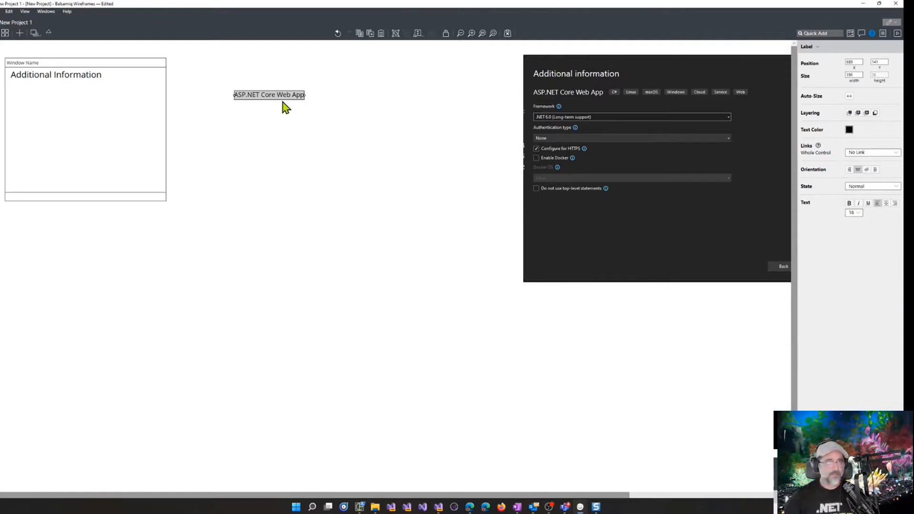
{"action": "left_click_drag", "start_coordinate": [284, 99], "coordinate": [62, 92]}
Widen the Window control to about 885 px by extending its right edge
{"action": "left_click", "coordinate": [113, 111]}
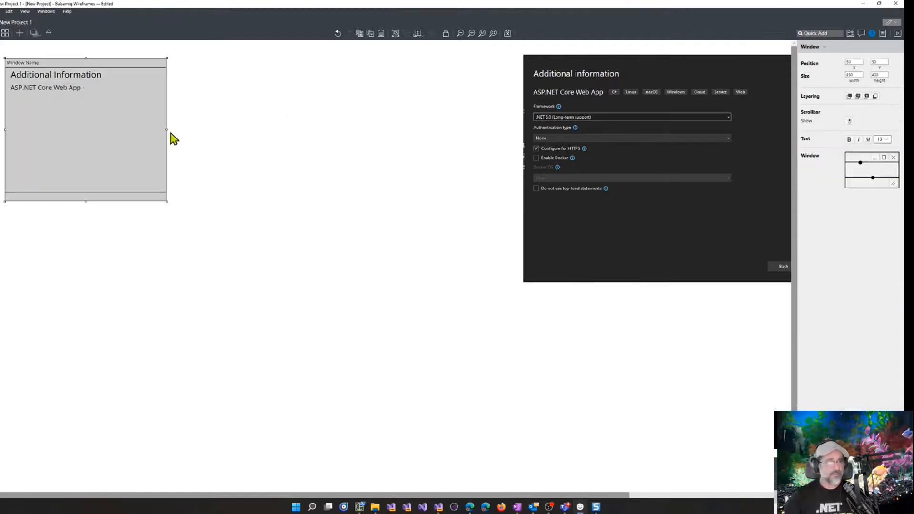
{"action": "left_click_drag", "start_coordinate": [168, 132], "coordinate": [322, 131]}
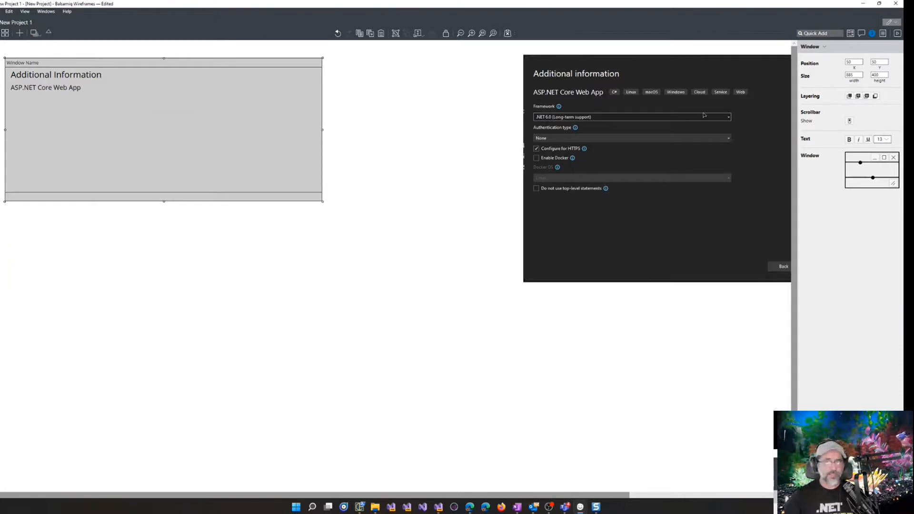
{"action": "left_click", "coordinate": [467, 149]}
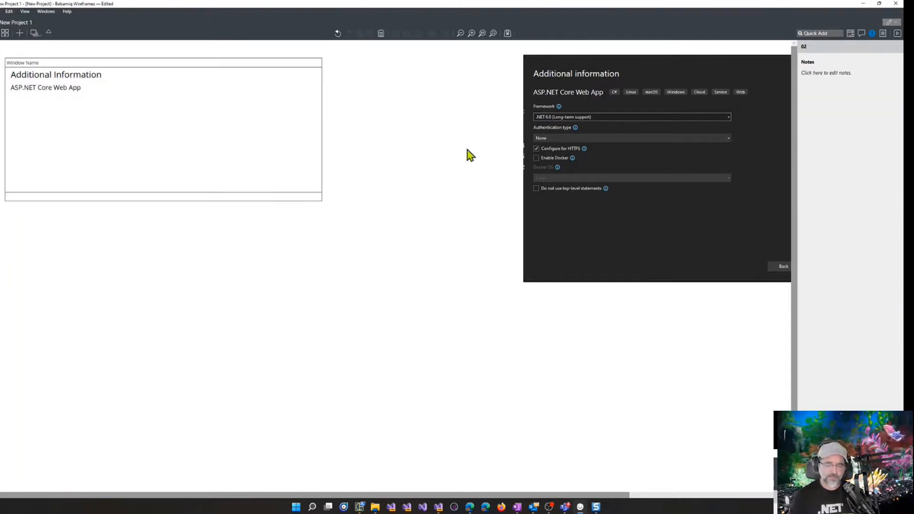
Add a Button control, place it on the empty canvas below the Window control and label it "C#"
{"action": "type", "text": "butt"}
{"action": "key", "text": "Return"}
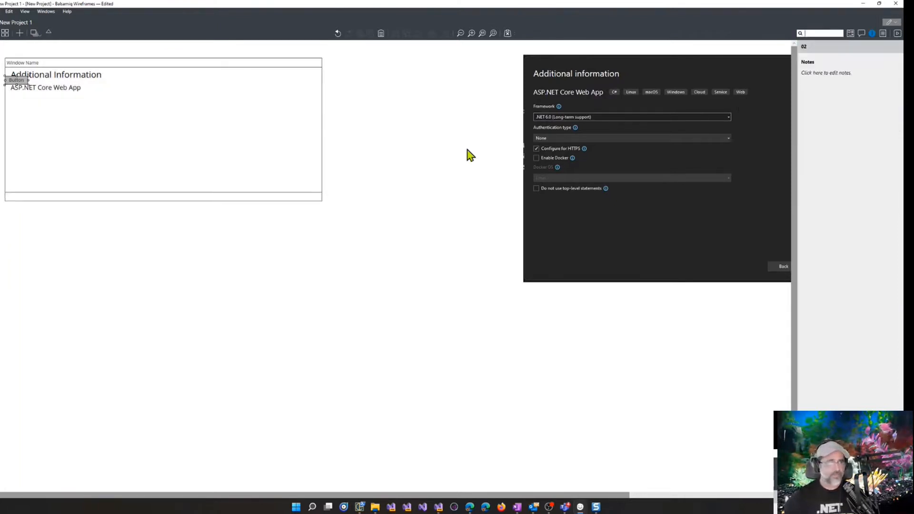
{"action": "left_click_drag", "start_coordinate": [24, 82], "coordinate": [310, 269]}
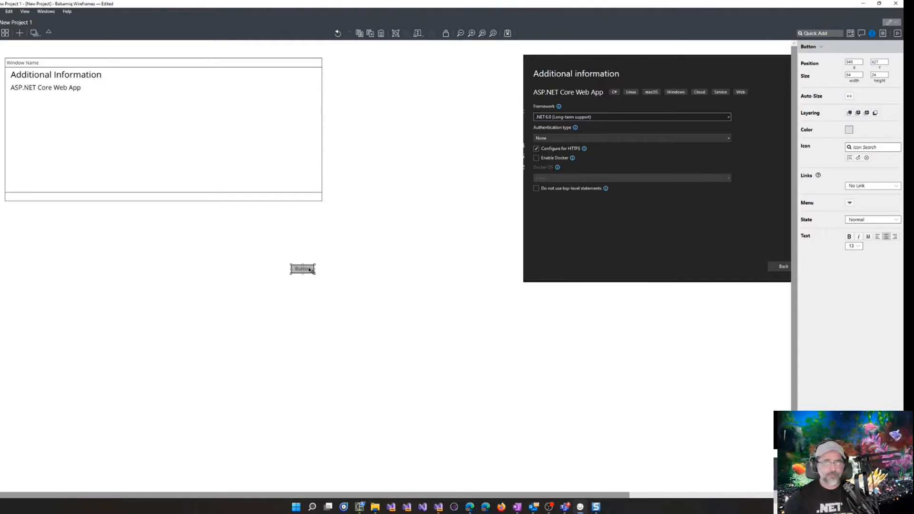
{"action": "double_click", "coordinate": [309, 269]}
{"action": "type", "text": "C#"}
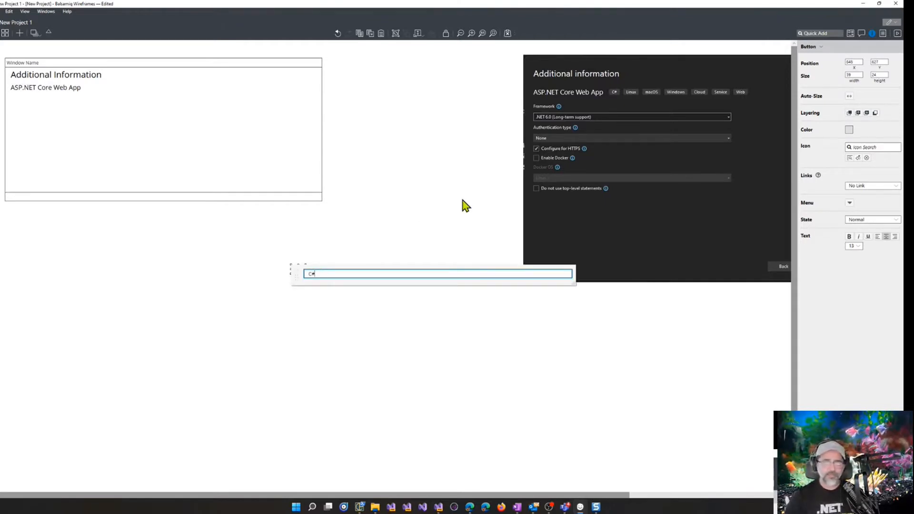
{"action": "key", "text": "Return"}
{"action": "left_click", "coordinate": [463, 206]}
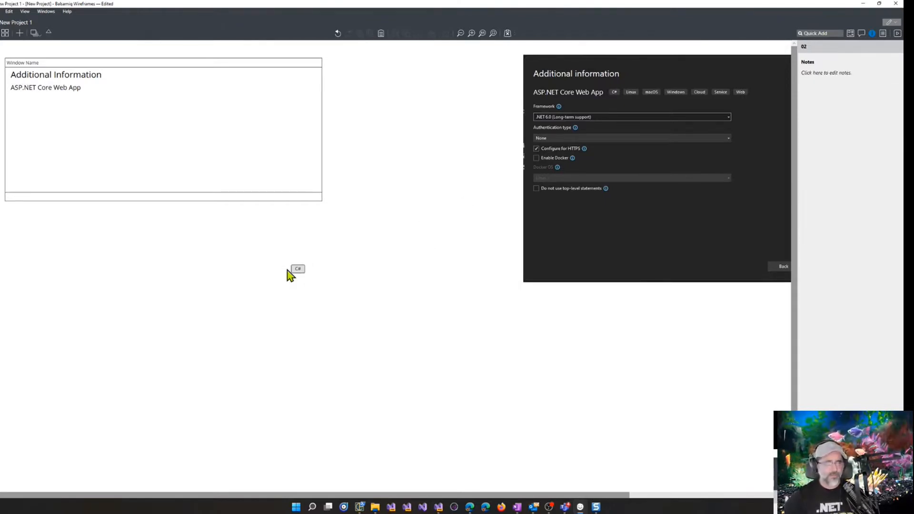
Duplicate the "C#" button into a horizontal row of seven buttons below the Window control
{"action": "left_click_drag", "start_coordinate": [295, 270], "coordinate": [184, 232]}
{"action": "left_click_drag", "start_coordinate": [185, 232], "coordinate": [273, 238]}
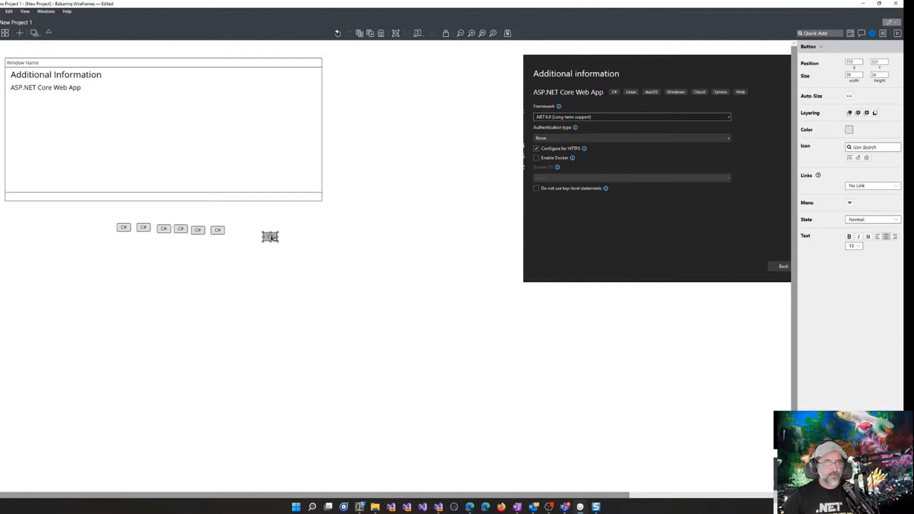
Relabel the second and third "C#" buttons in the row as "Linux" and "macOS"
{"action": "left_click", "coordinate": [144, 229]}
{"action": "double_click", "coordinate": [145, 229]}
{"action": "type", "text": "Linux"}
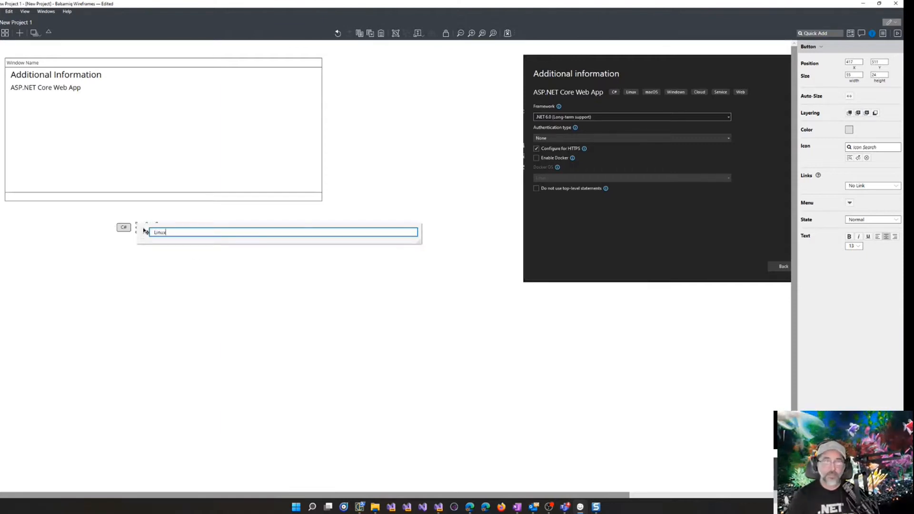
{"action": "key", "text": "Return"}
{"action": "double_click", "coordinate": [163, 229]}
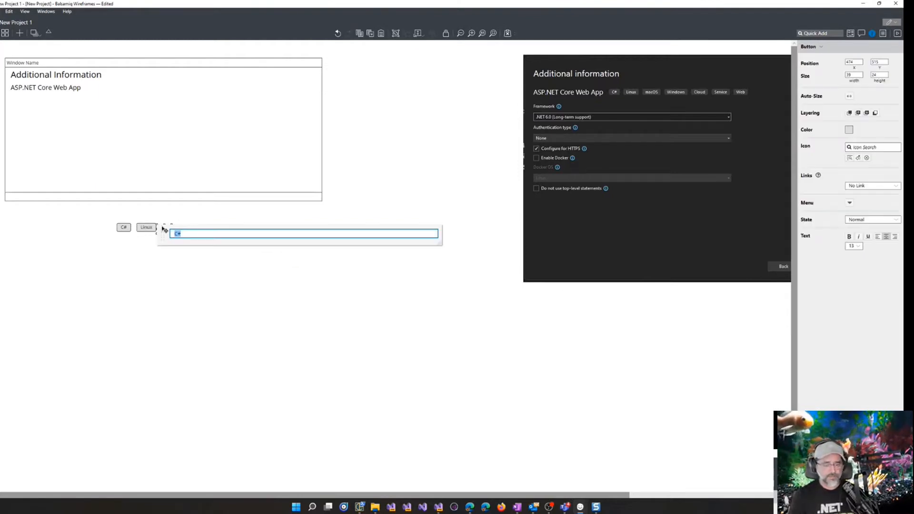
{"action": "type", "text": "maco"}
{"action": "key", "text": "BackSpace"}
{"action": "type", "text": "O"}
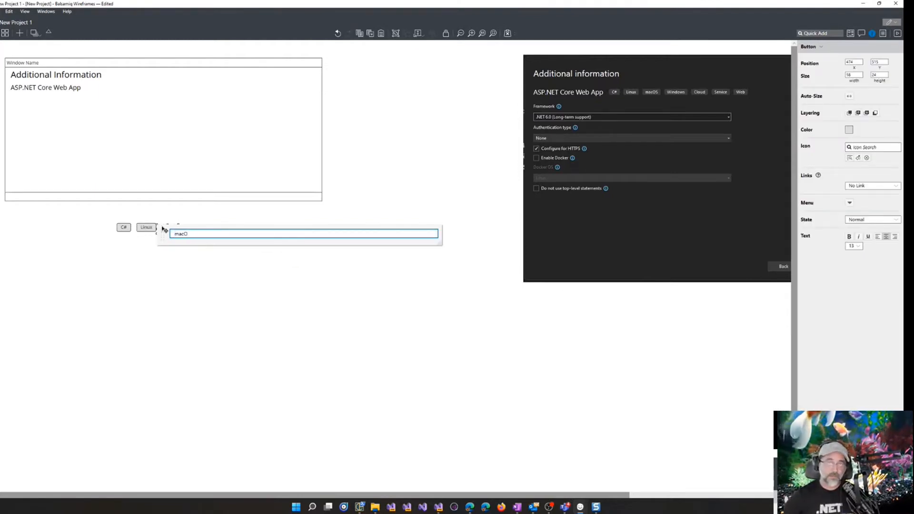
{"action": "type", "text": "S"}
{"action": "key", "text": "Return"}
Relabel the fourth and fifth buttons in the row as "Windows" and "Cloud"
{"action": "double_click", "coordinate": [187, 232]}
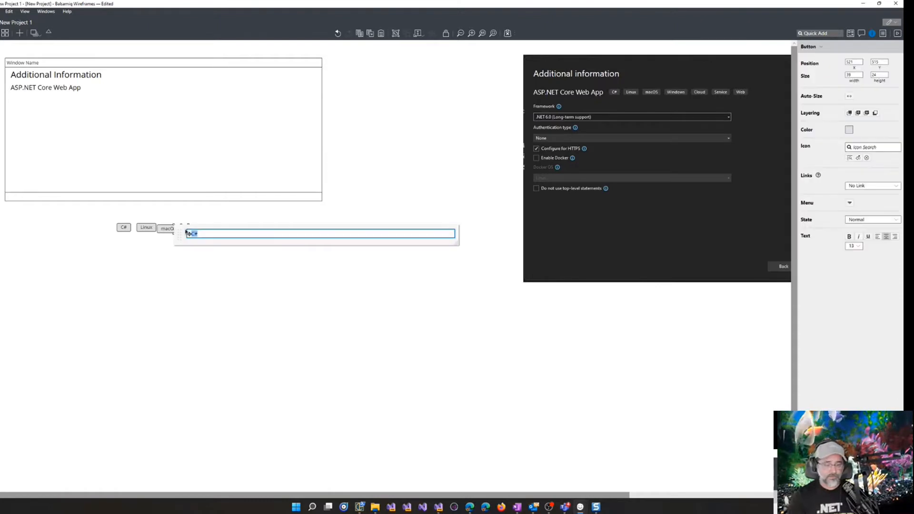
{"action": "type", "text": "Windows"}
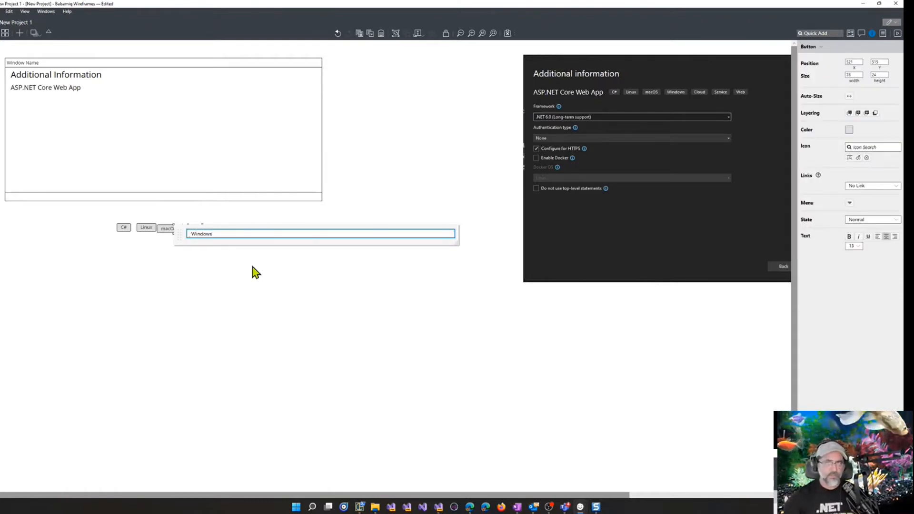
{"action": "key", "text": "Return"}
{"action": "double_click", "coordinate": [204, 234]}
{"action": "type", "text": "Cloud"}
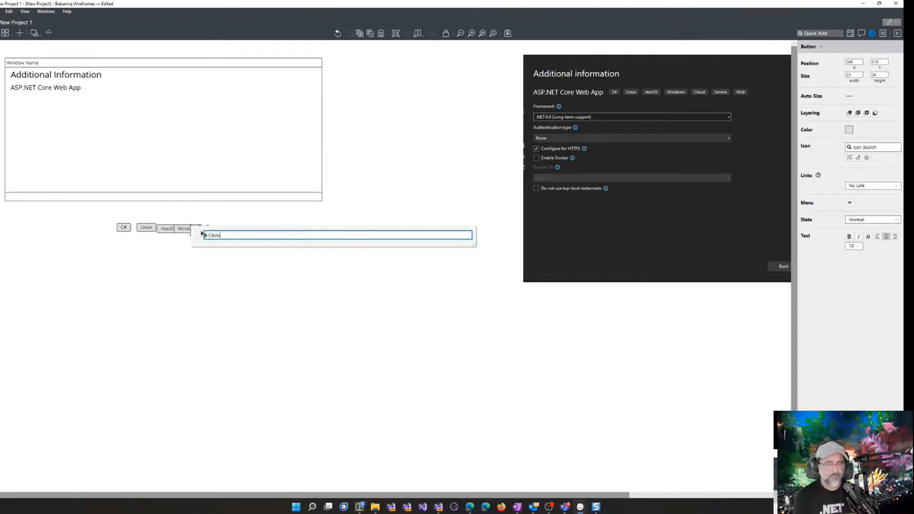
{"action": "key", "text": "Return"}
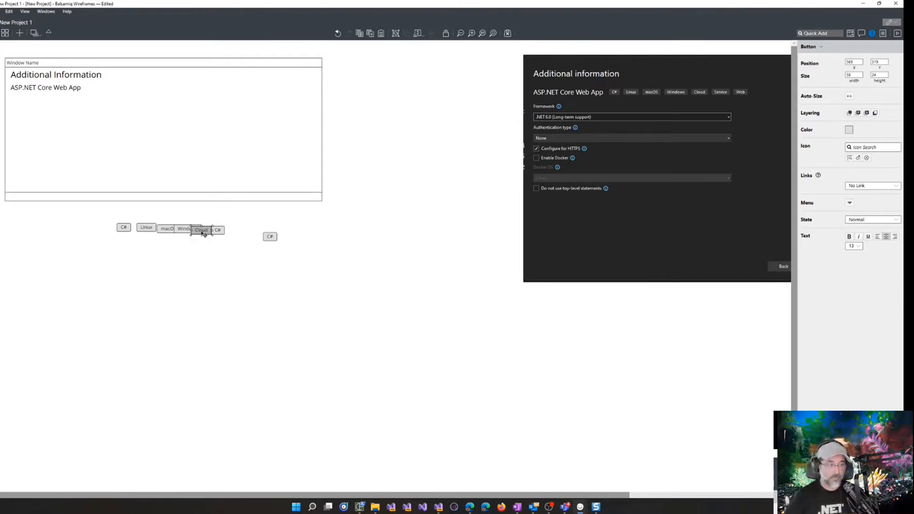
Relabel the last two buttons in the row as "Service" and "Web"
{"action": "double_click", "coordinate": [221, 233]}
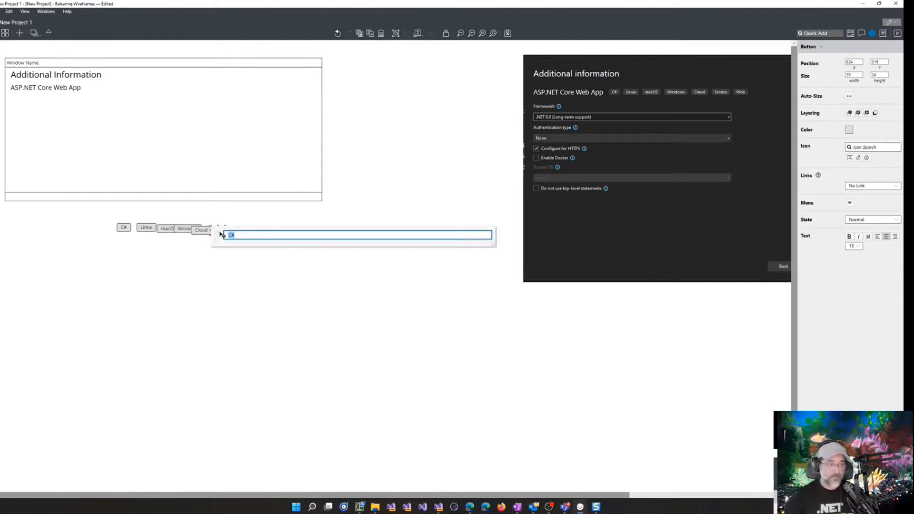
{"action": "type", "text": "Service"}
{"action": "key", "text": "Return"}
{"action": "left_click_drag", "start_coordinate": [221, 234], "coordinate": [267, 235]}
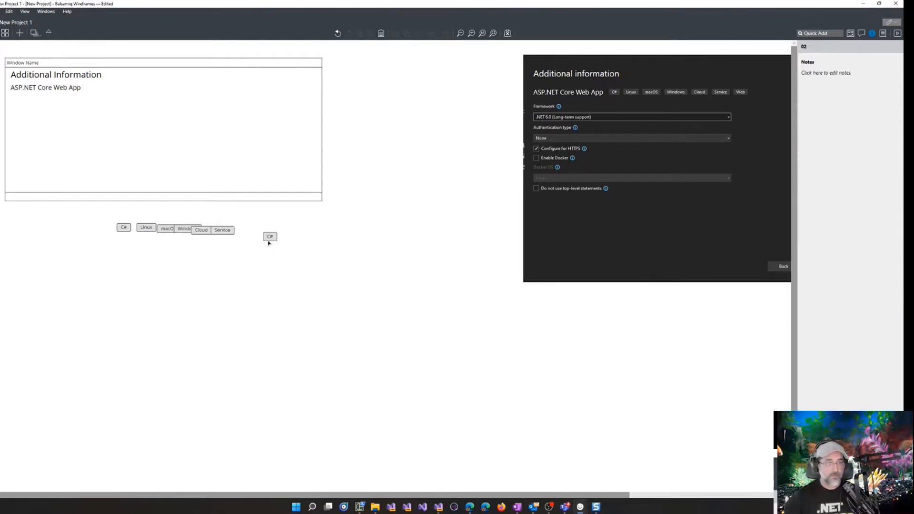
{"action": "double_click", "coordinate": [270, 238]}
{"action": "type", "text": "Web"}
{"action": "key", "text": "Return"}
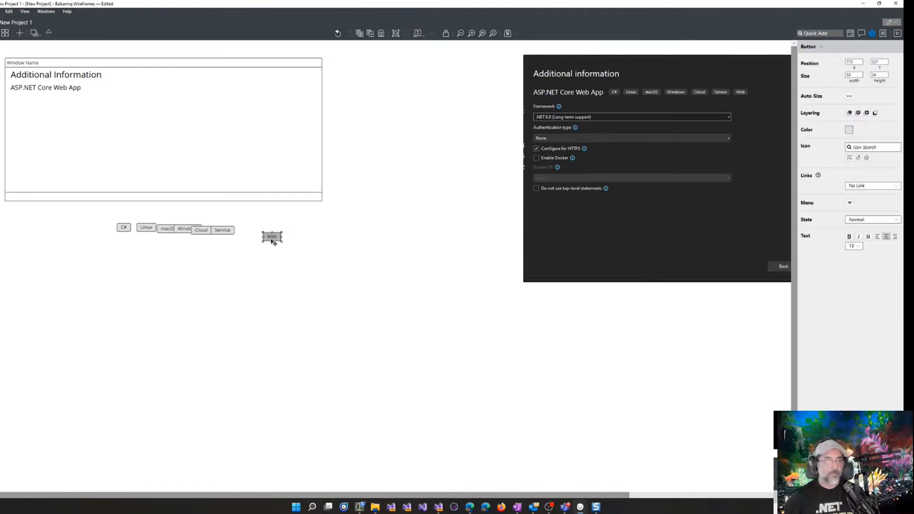
Align all seven tag buttons on their vertical middles and distribute them evenly in the horizontal direction
{"action": "left_click_drag", "start_coordinate": [113, 215], "coordinate": [394, 291]}
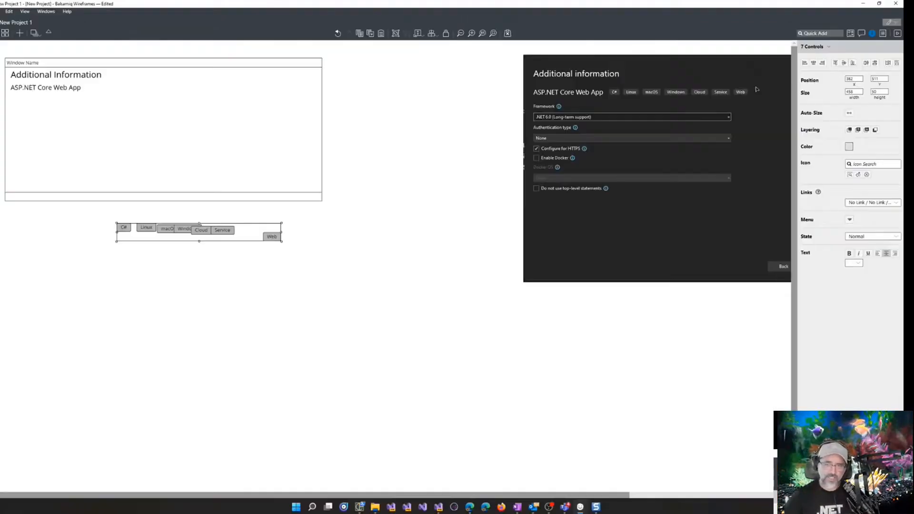
{"action": "left_click", "coordinate": [845, 64]}
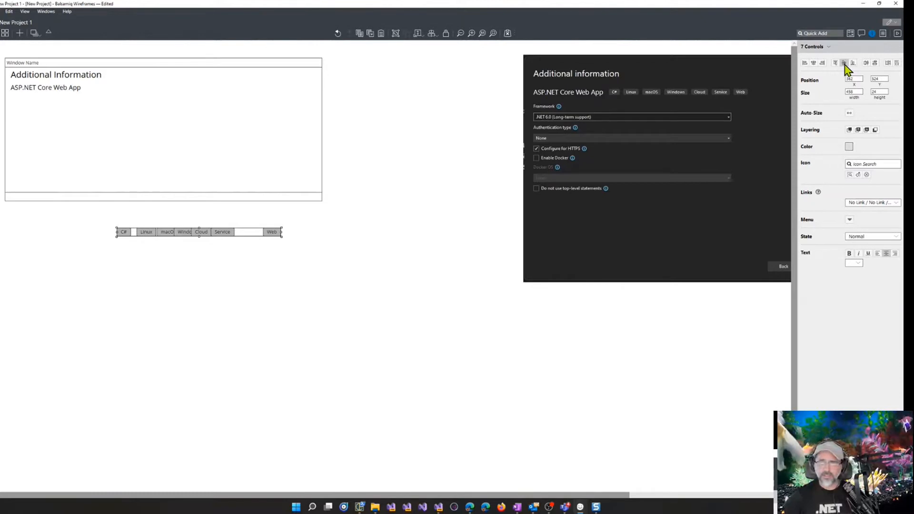
{"action": "left_click", "coordinate": [888, 63]}
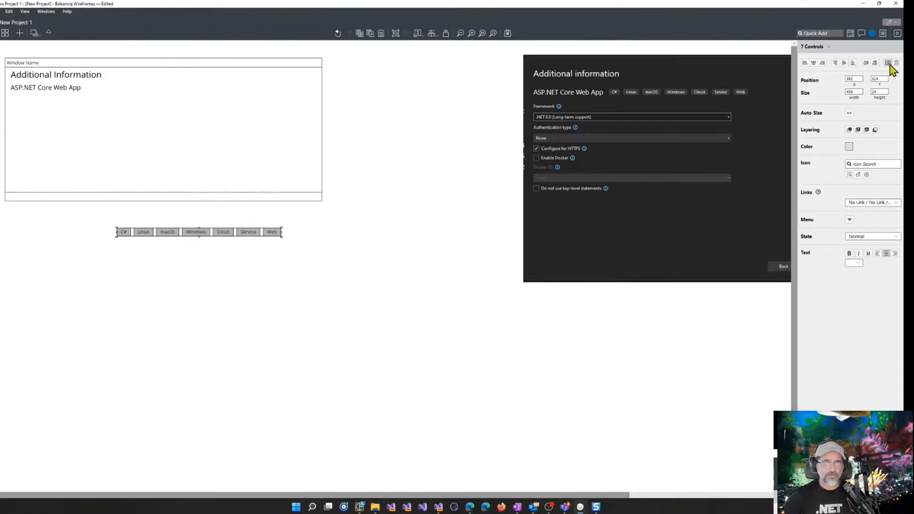
Place the row of seven tag buttons inside the Window control, directly beside the "ASP.NET Core Web App" label and level with it
{"action": "left_click_drag", "start_coordinate": [265, 232], "coordinate": [241, 92]}
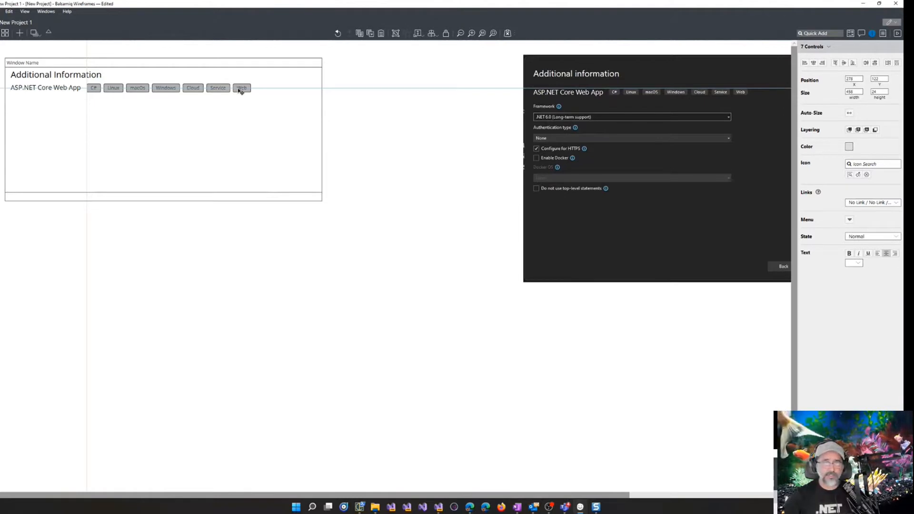
{"action": "left_click", "coordinate": [240, 90]}
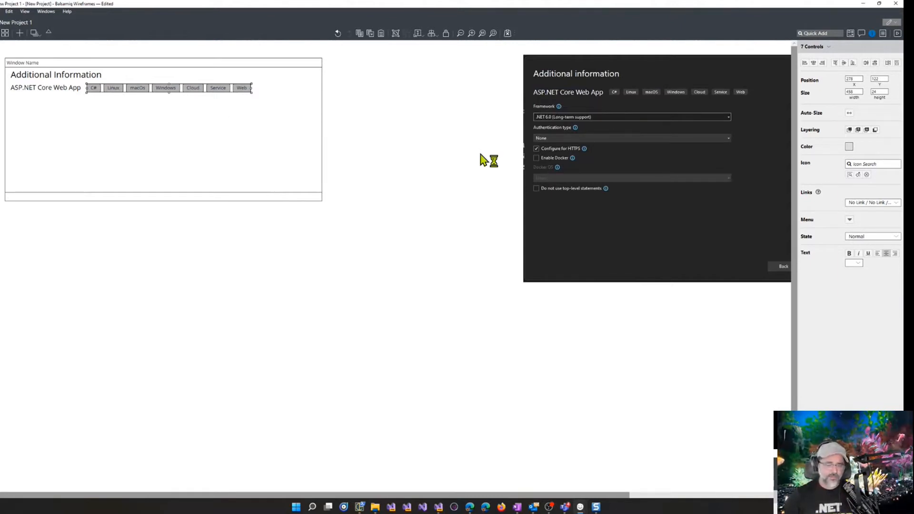
{"action": "left_click", "coordinate": [398, 157]}
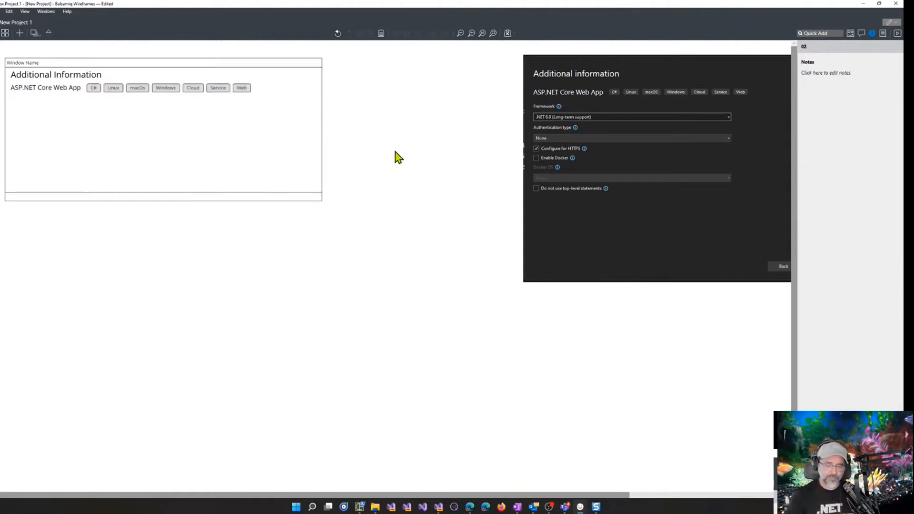
Add a Label control beneath the "ASP.NET Core Web App" label, aligned with its start, and set its text to "Framework"
{"action": "key", "text": "ctrl+slash"}
{"action": "key", "text": "Return"}
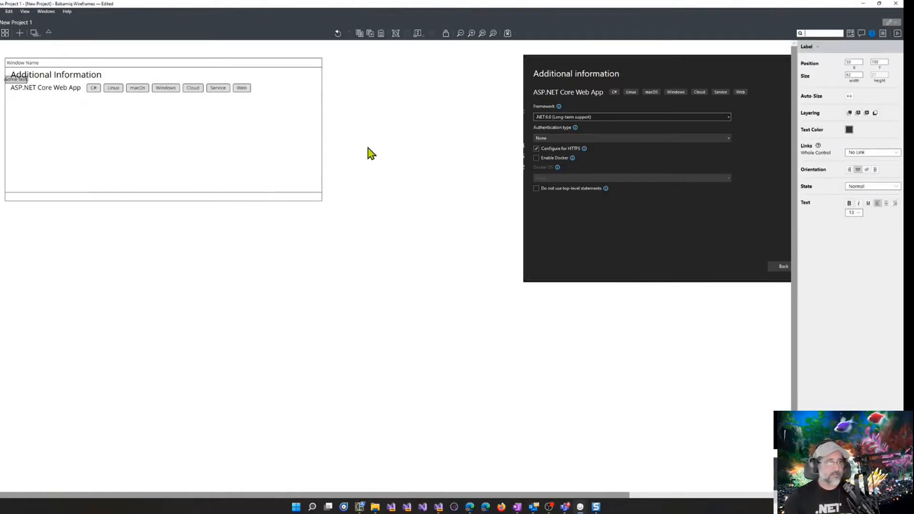
{"action": "left_click_drag", "start_coordinate": [25, 81], "coordinate": [30, 101]}
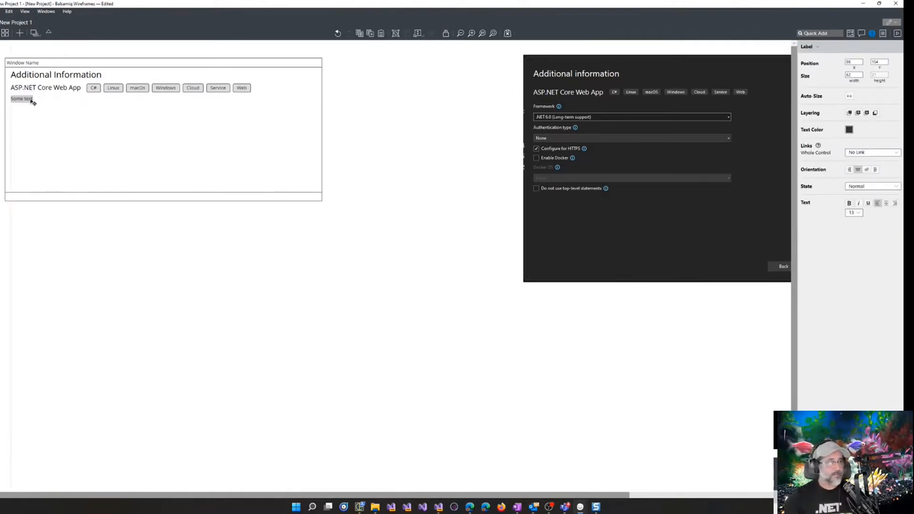
{"action": "double_click", "coordinate": [30, 102]}
{"action": "type", "text": "Framework"}
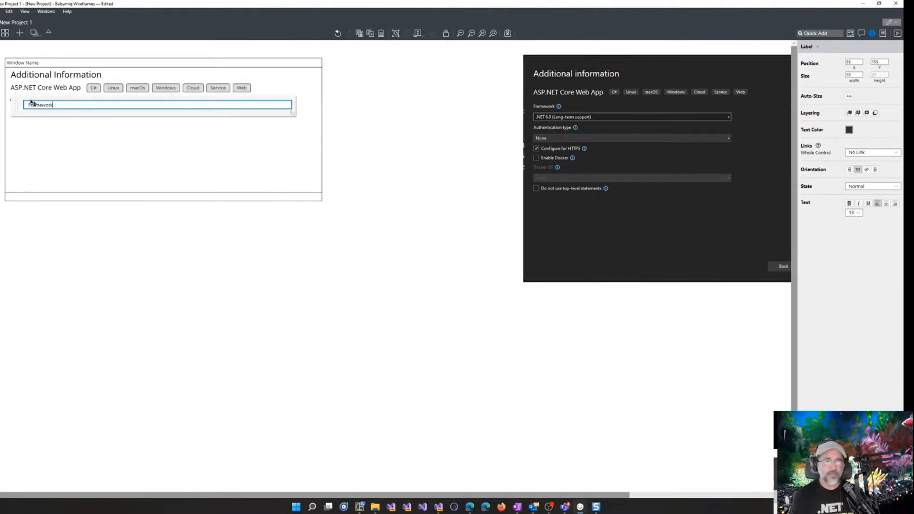
{"action": "key", "text": "Return"}
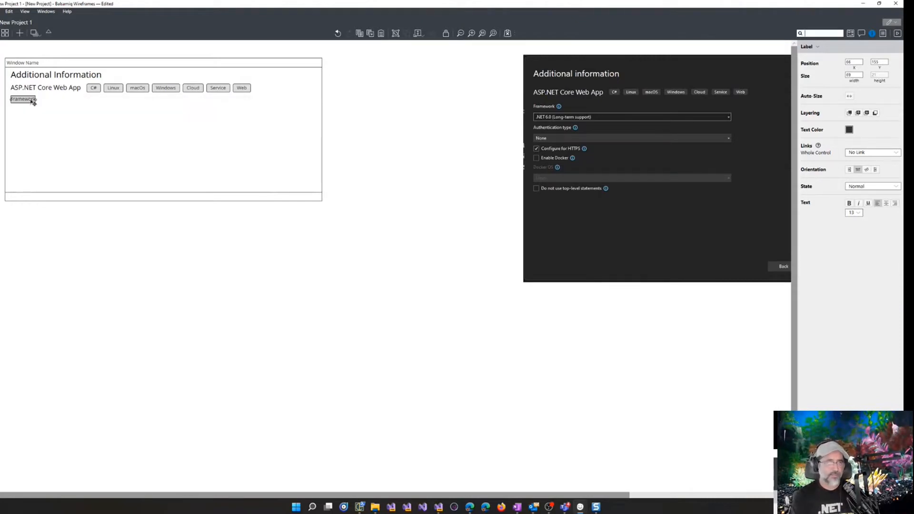
Add a ComboBox control directly beneath the "Framework" label and widen it to about 530 px
{"action": "type", "text": "dro"}
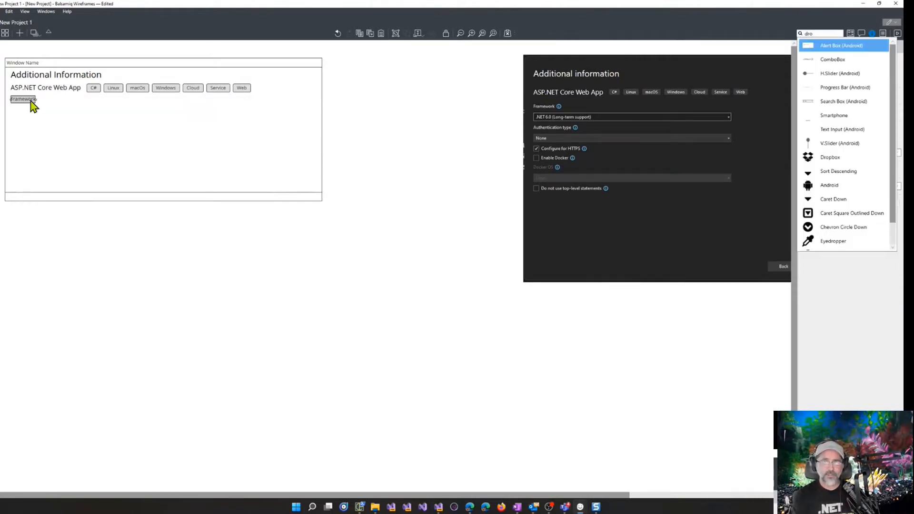
{"action": "type", "text": "p"}
{"action": "key", "text": "Return"}
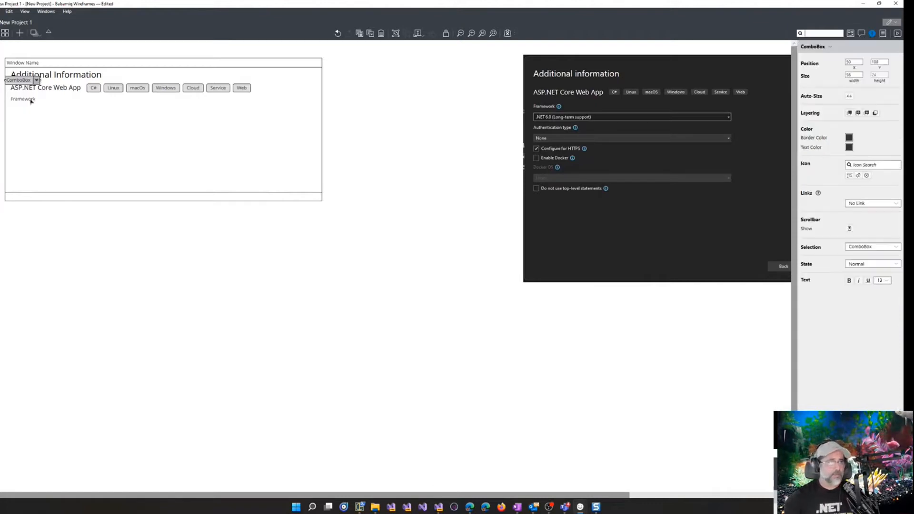
{"action": "left_click_drag", "start_coordinate": [61, 120], "coordinate": [201, 114]}
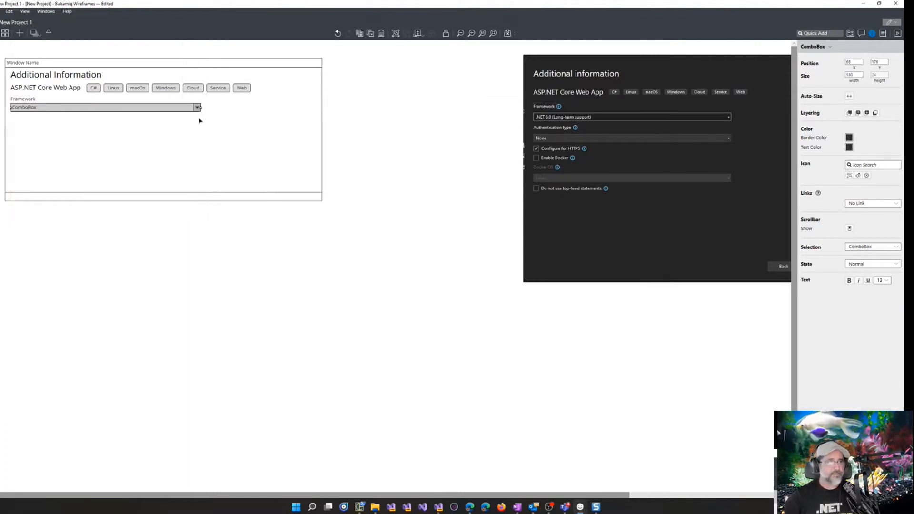
Set the combo box's text to ".NET 6.0 (Long-term support)"
{"action": "double_click", "coordinate": [109, 114]}
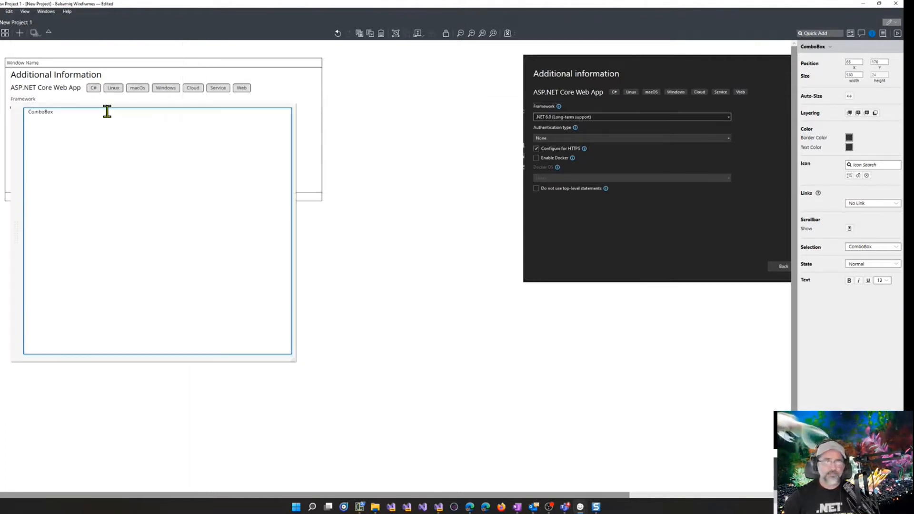
{"action": "key", "text": "ctrl+a"}
{"action": "type", "text": ".NET"}
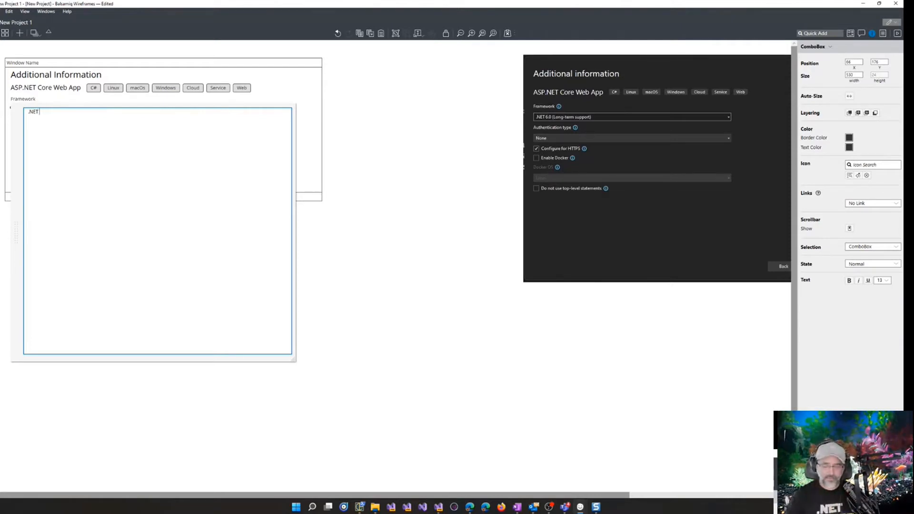
{"action": "type", "text": " 6.0 (Long"}
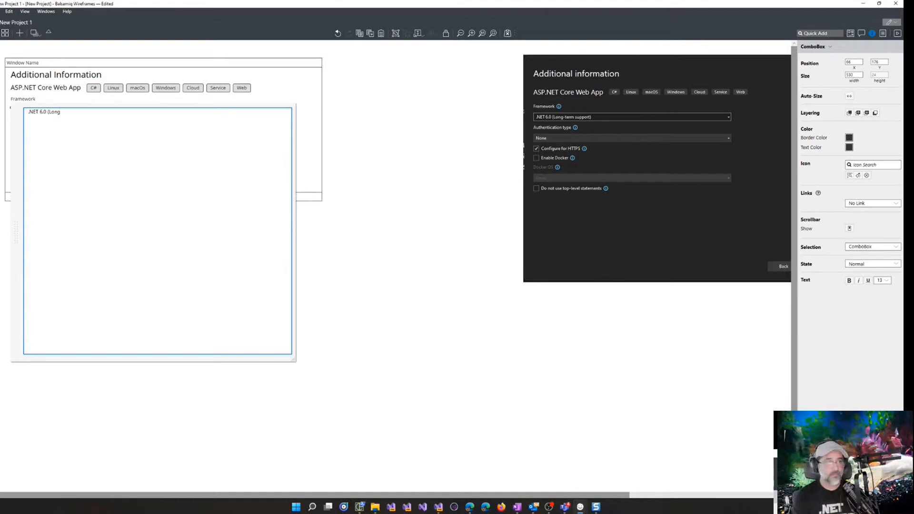
{"action": "type", "text": "-term support"}
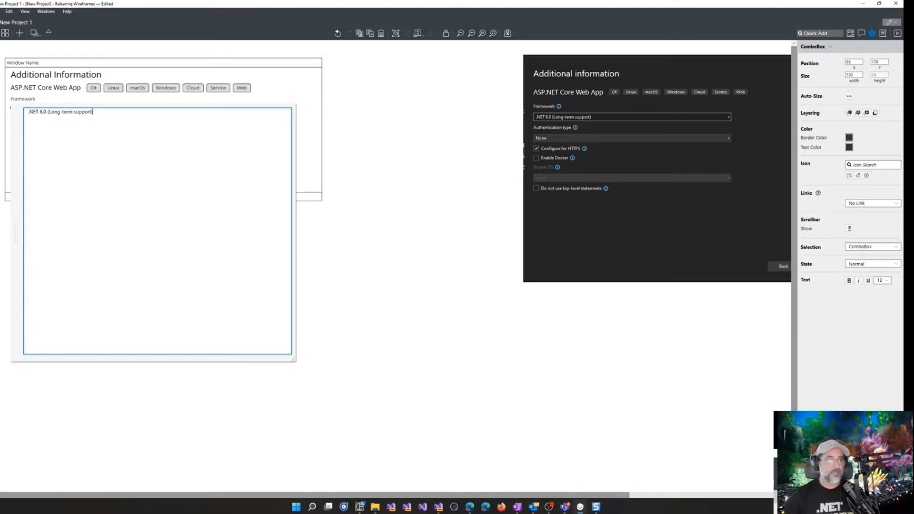
{"action": "key", "text": "Escape"}
Move the "Framework" label and its combo box onto the empty canvas below the Window control and duplicate the pair directly beneath
{"action": "left_click_drag", "start_coordinate": [0, 99], "coordinate": [301, 229]}
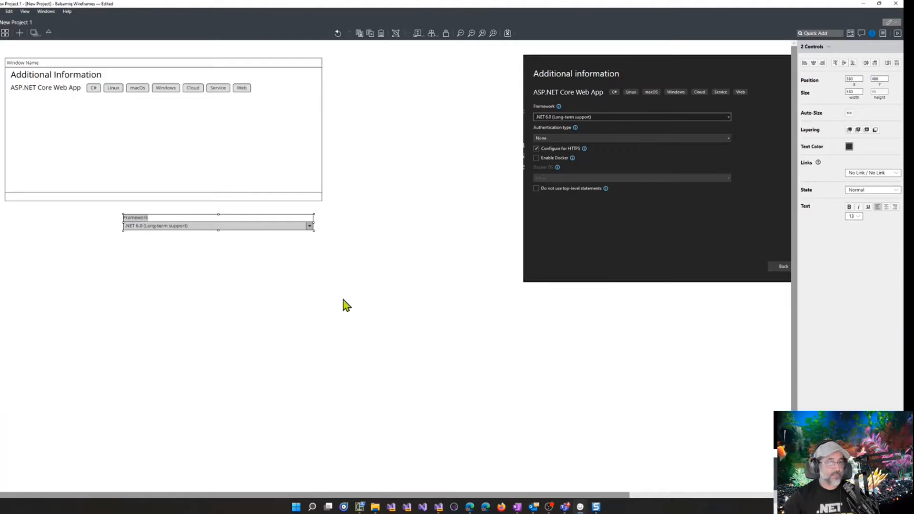
{"action": "left_click", "coordinate": [379, 292]}
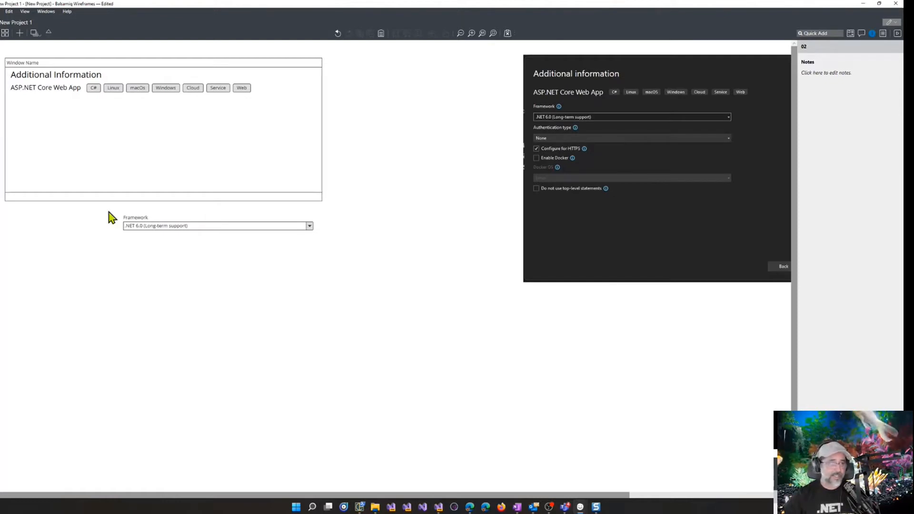
{"action": "left_click_drag", "start_coordinate": [104, 208], "coordinate": [395, 268]}
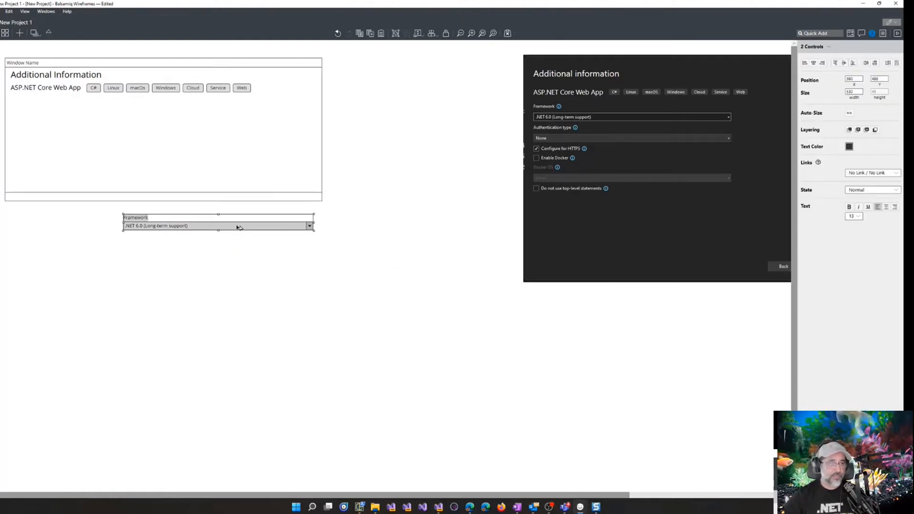
{"action": "left_click_drag", "start_coordinate": [236, 232], "coordinate": [238, 249]}
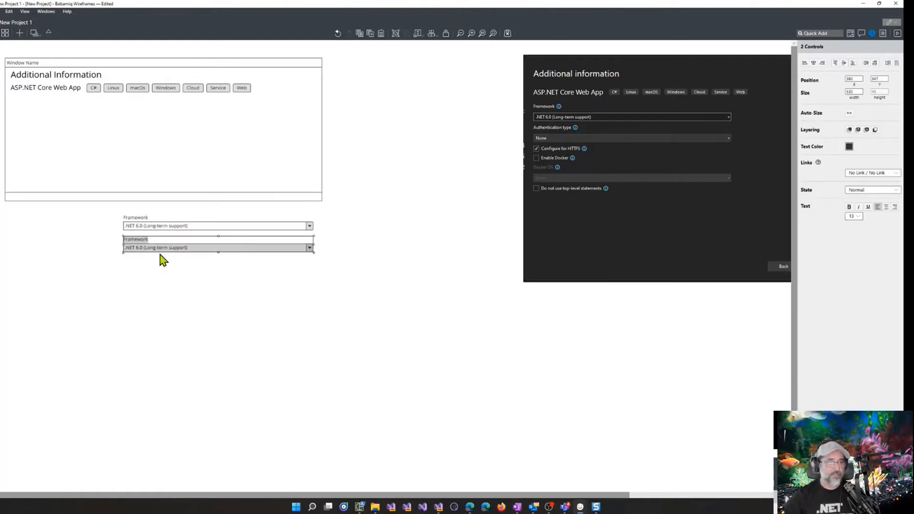
Change the duplicated "Framework" label's text to "Authentication Type"
{"action": "left_click", "coordinate": [143, 239]}
{"action": "double_click", "coordinate": [142, 240]}
{"action": "type", "text": "A"}
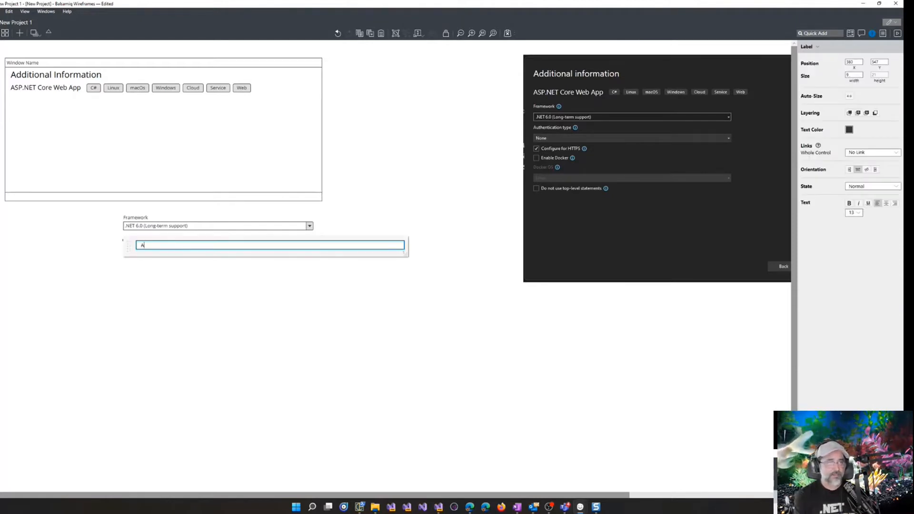
{"action": "type", "text": "uthentication Type"}
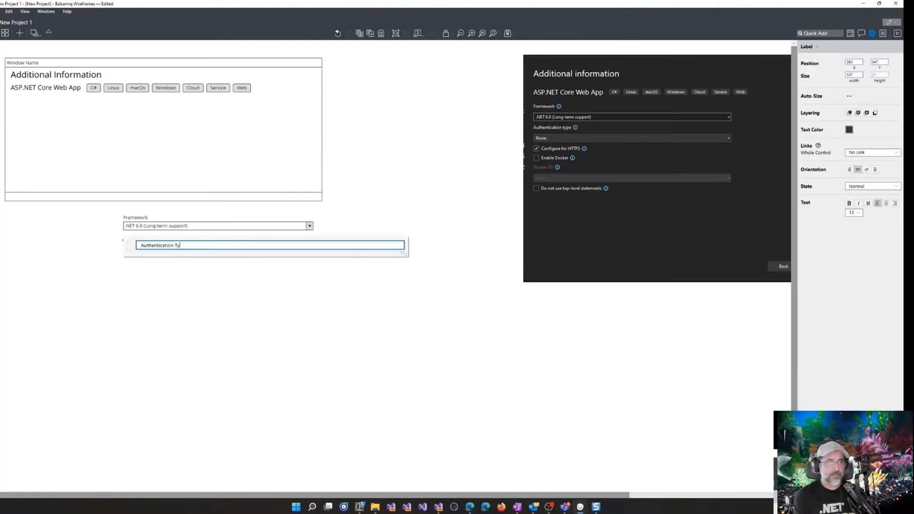
{"action": "left_click", "coordinate": [139, 283]}
Set the text of the combo box under the "Authentication Type" label to "None"
{"action": "left_click", "coordinate": [150, 248]}
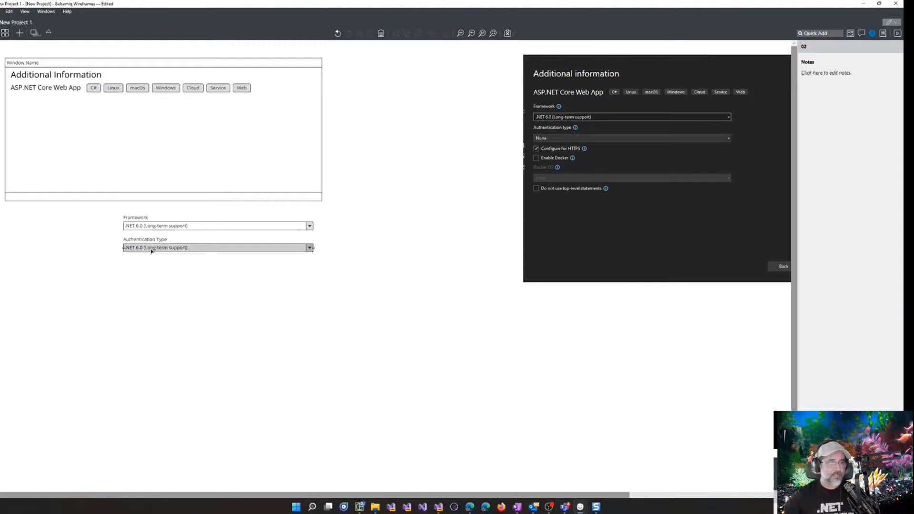
{"action": "double_click", "coordinate": [150, 248]}
{"action": "type", "text": "None"}
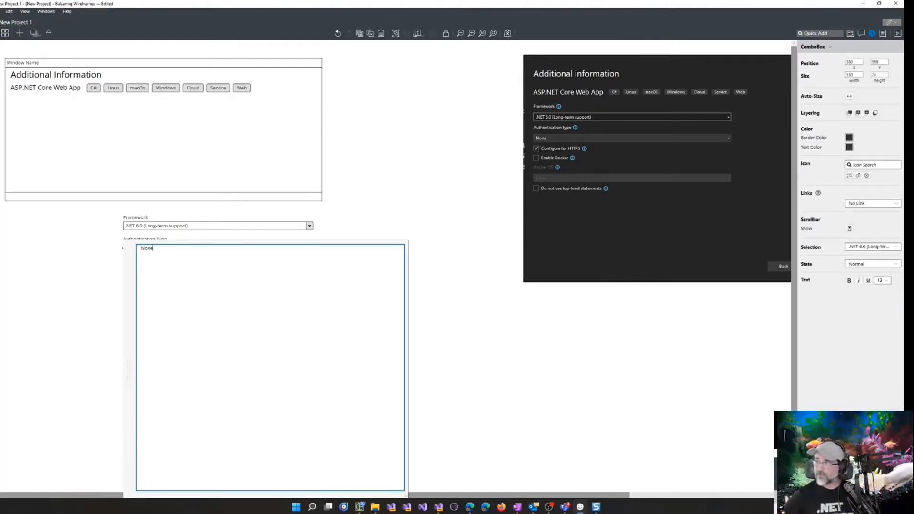
{"action": "left_click", "coordinate": [476, 363]}
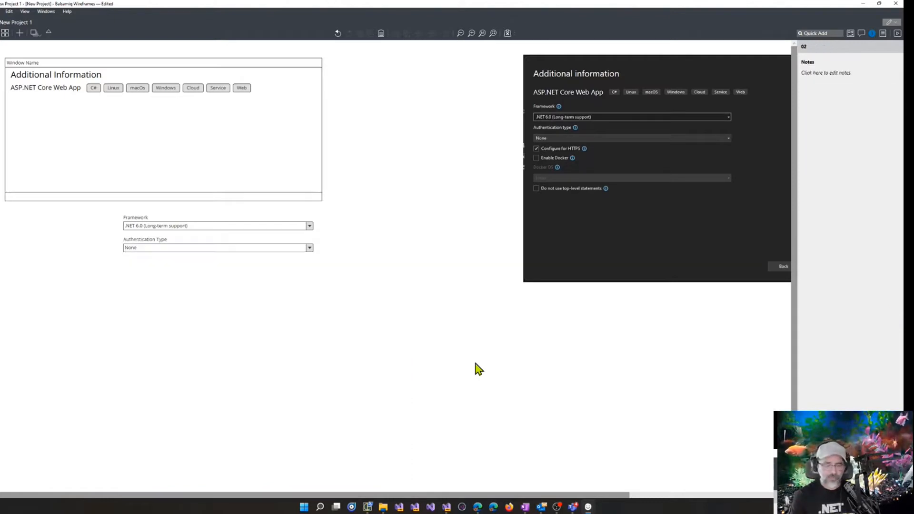
Add a Checkbox control beneath the Authentication Type combo box and label it "Configure for HTTPS"
{"action": "type", "text": "check"}
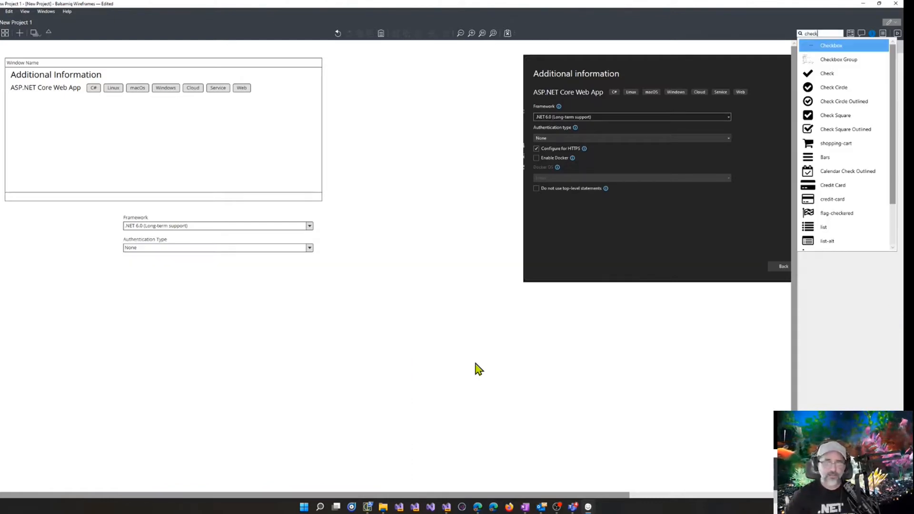
{"action": "key", "text": "Return"}
{"action": "left_click_drag", "start_coordinate": [31, 82], "coordinate": [152, 263]}
{"action": "double_click", "coordinate": [149, 263]}
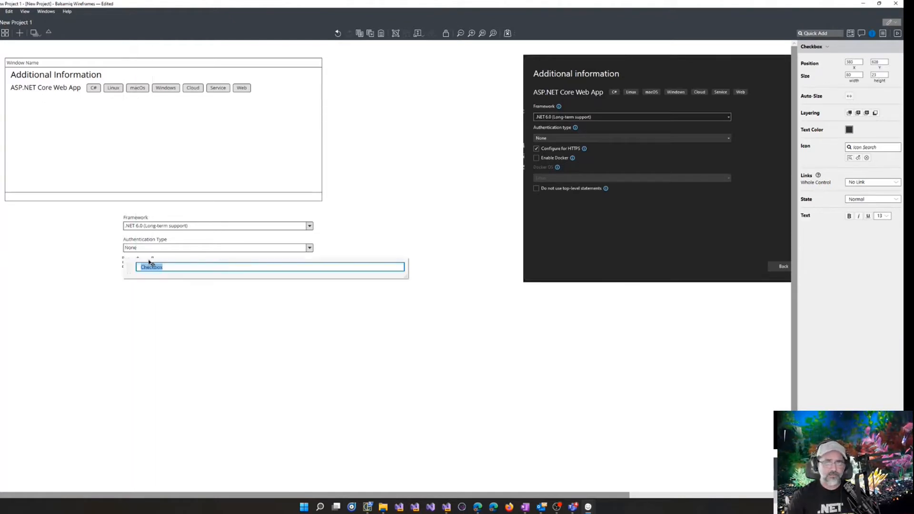
{"action": "type", "text": "Configure for HTTPS"}
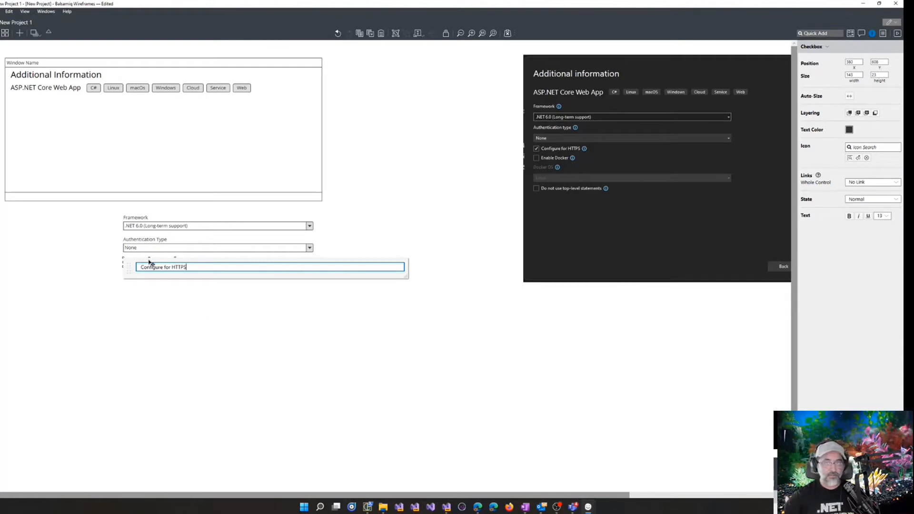
{"action": "left_click", "coordinate": [234, 318]}
Duplicate the "Configure for HTTPS" checkbox directly below itself and change the copy's text to "Enable Docker"
{"action": "left_click_drag", "start_coordinate": [169, 262], "coordinate": [169, 275]}
{"action": "double_click", "coordinate": [169, 274]}
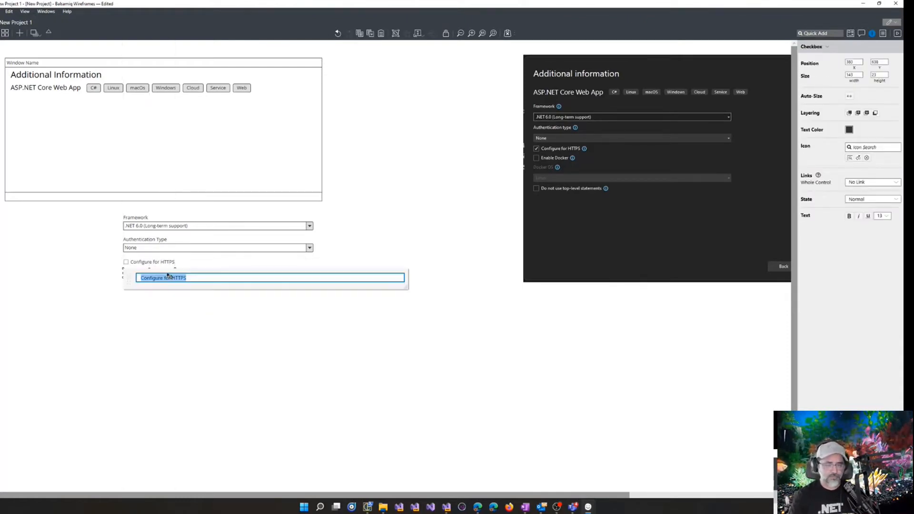
{"action": "type", "text": "Enable Docker"}
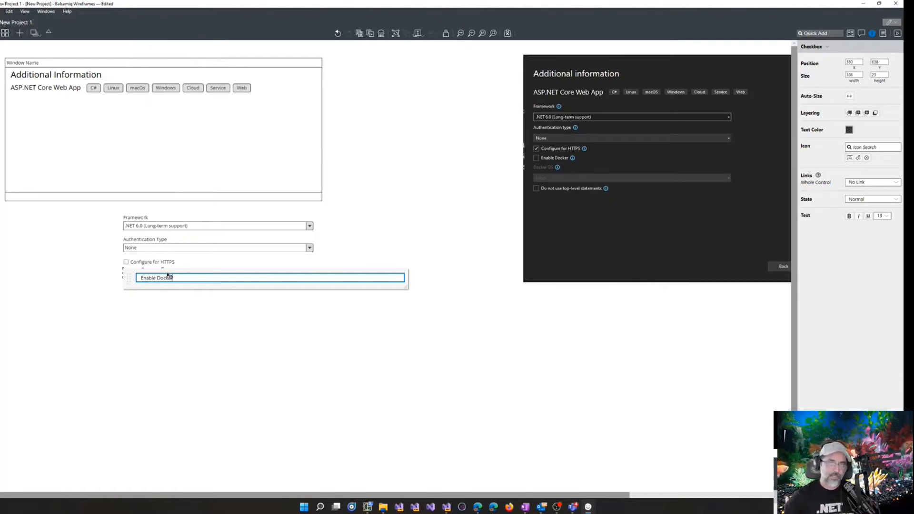
{"action": "left_click", "coordinate": [222, 318]}
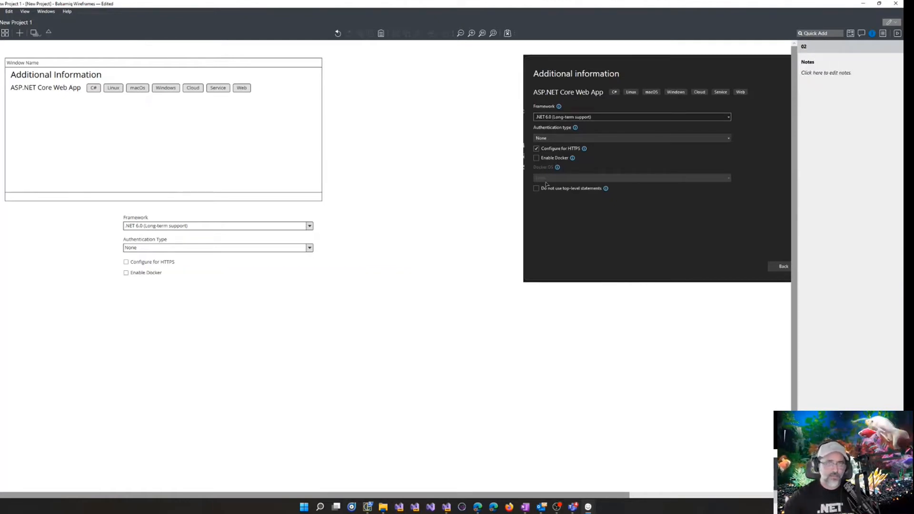
Duplicate the "Authentication Type" label, its combo box and the "Configure for HTTPS" checkbox beneath the "Enable Docker" checkbox
{"action": "left_click_drag", "start_coordinate": [116, 235], "coordinate": [325, 270]}
{"action": "left_click_drag", "start_coordinate": [176, 248], "coordinate": [178, 292]}
{"action": "left_click", "coordinate": [328, 314]}
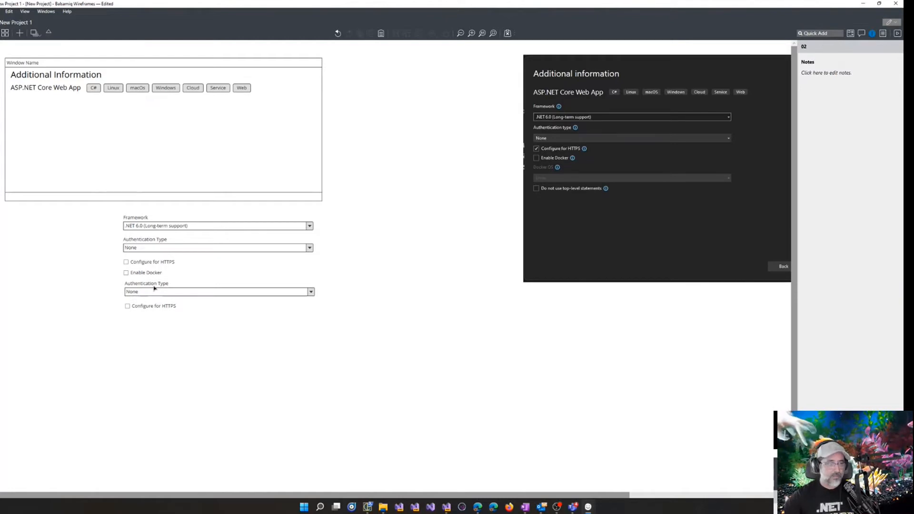
Change the duplicated label's text to "Docker OS" and the text of the combo box below it to "Linux"
{"action": "double_click", "coordinate": [154, 288]}
{"action": "type", "text": "Docker OS"}
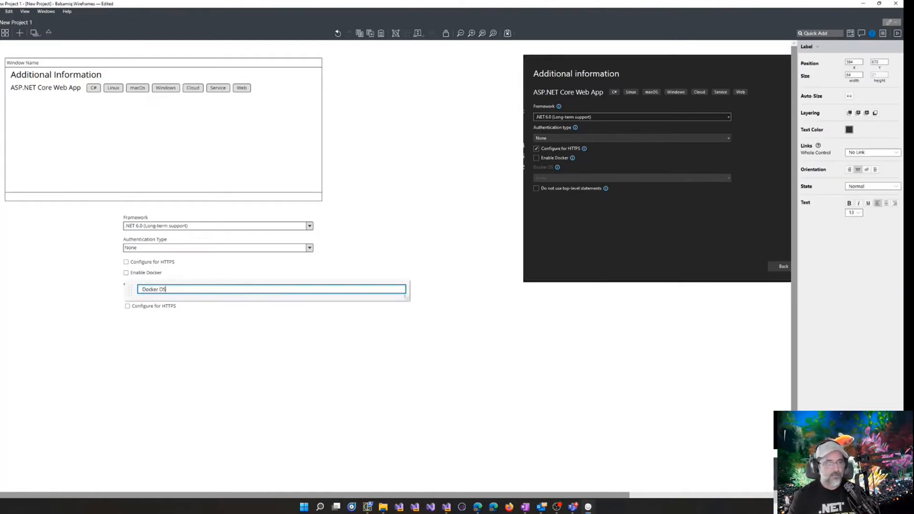
{"action": "left_click", "coordinate": [196, 330]}
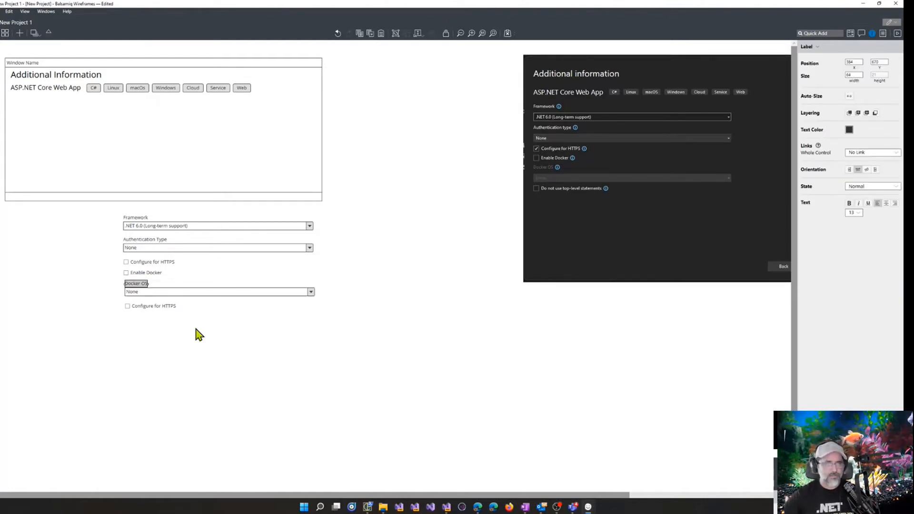
{"action": "double_click", "coordinate": [153, 291]}
{"action": "type", "text": "Linux"}
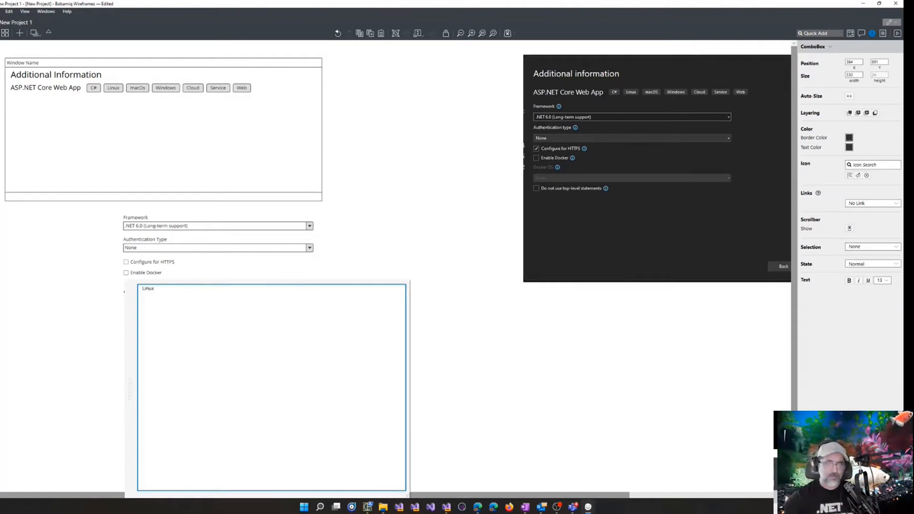
{"action": "left_click", "coordinate": [108, 305]}
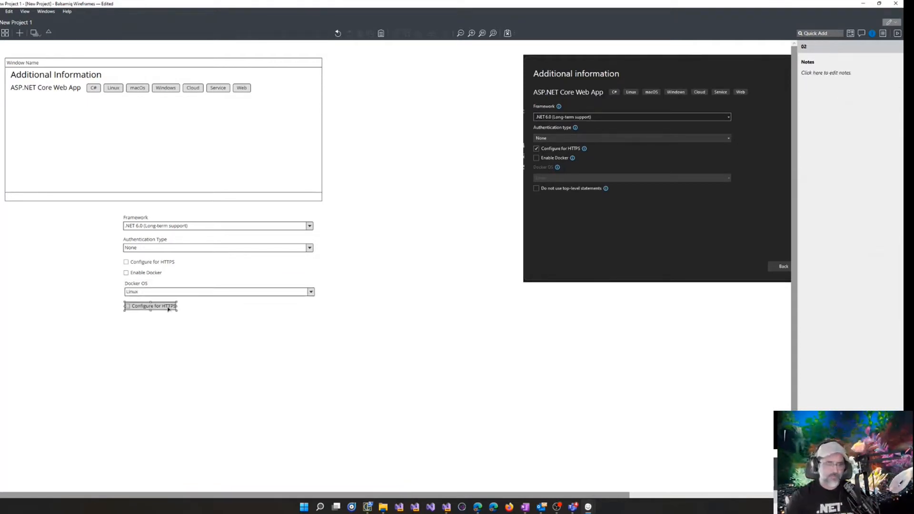
Change the text of the duplicated checkbox below the Docker OS combo box to "Do not use top-level statements"
{"action": "double_click", "coordinate": [169, 309]}
{"action": "type", "text": "Don"}
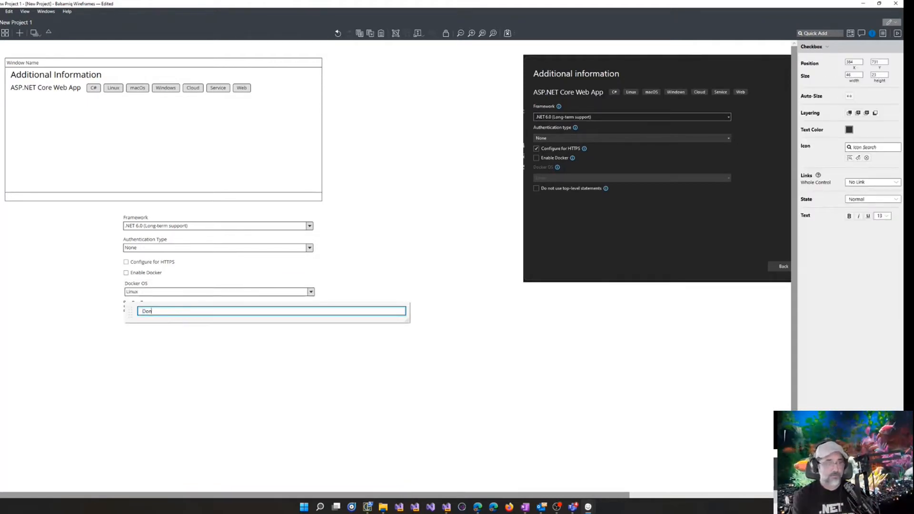
{"action": "type", "text": "t not use "}
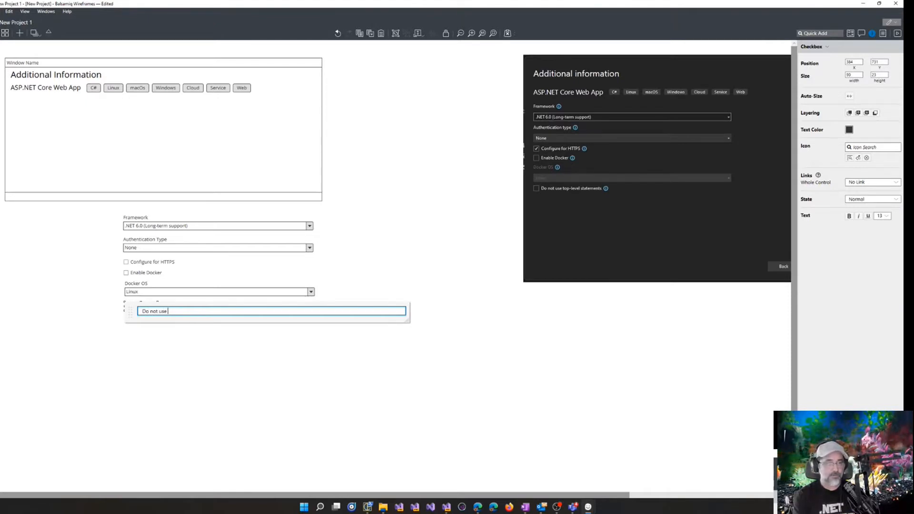
{"action": "type", "text": "top-level statements"}
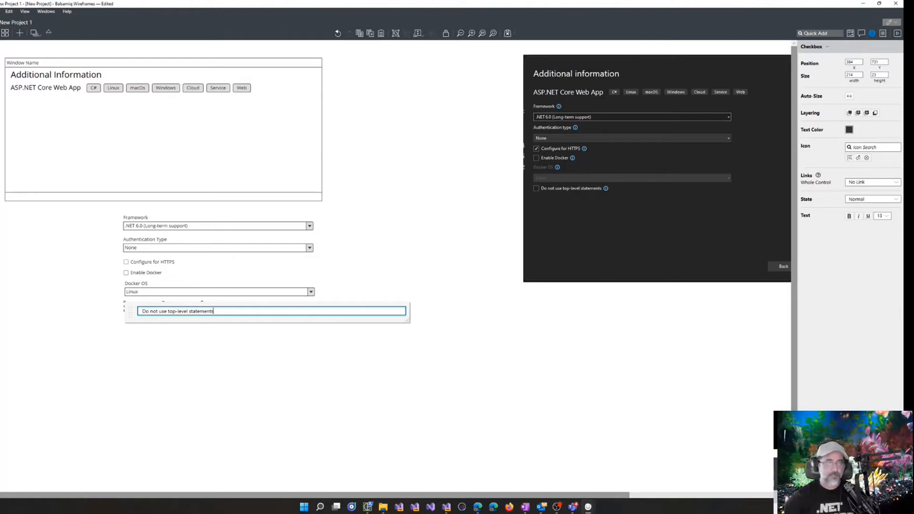
{"action": "left_click", "coordinate": [200, 329]}
Set the state of the "Configure for HTTPS" checkbox to Selected
{"action": "left_click", "coordinate": [158, 261]}
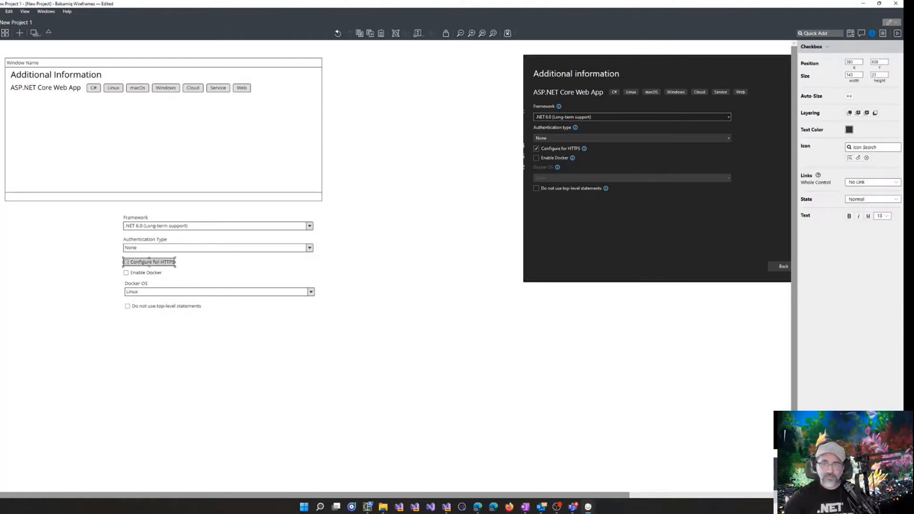
{"action": "left_click", "coordinate": [874, 200]}
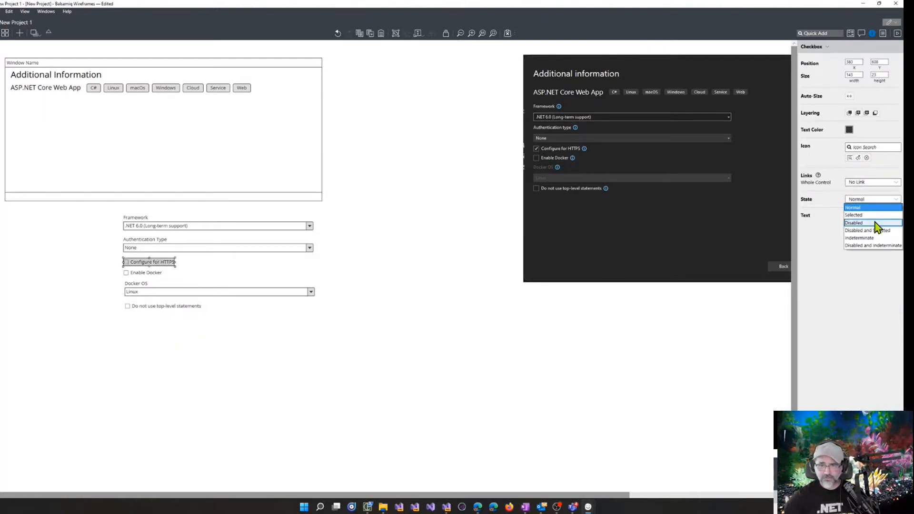
{"action": "left_click", "coordinate": [877, 215]}
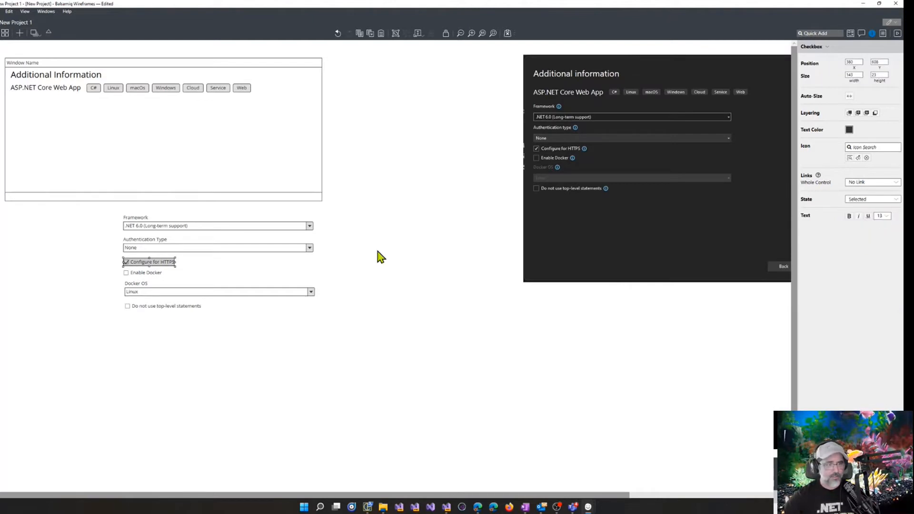
Set the state of the "Docker OS" label and its combo box to Disabled
{"action": "left_click_drag", "start_coordinate": [115, 278], "coordinate": [364, 302]}
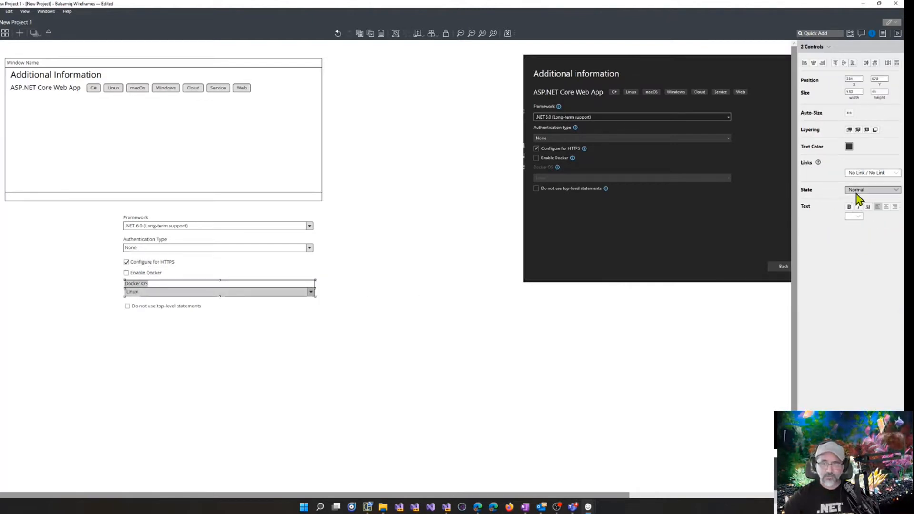
{"action": "left_click", "coordinate": [872, 190]}
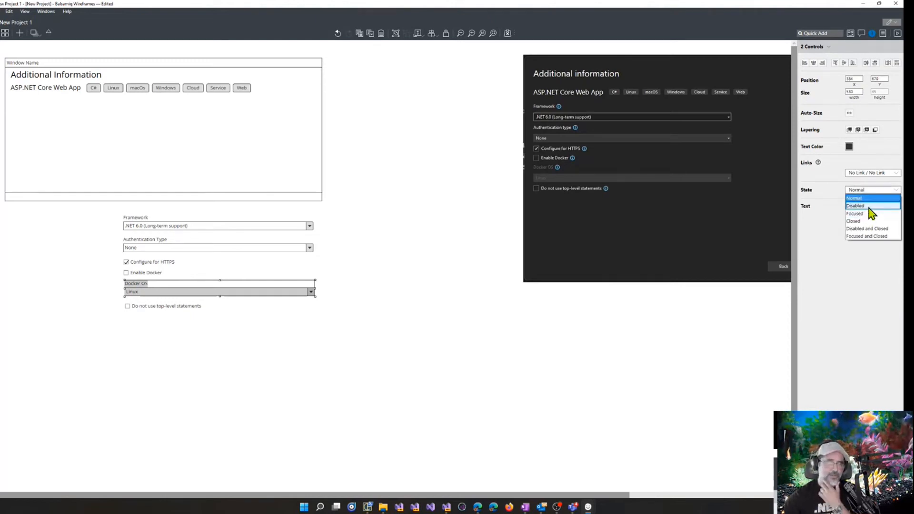
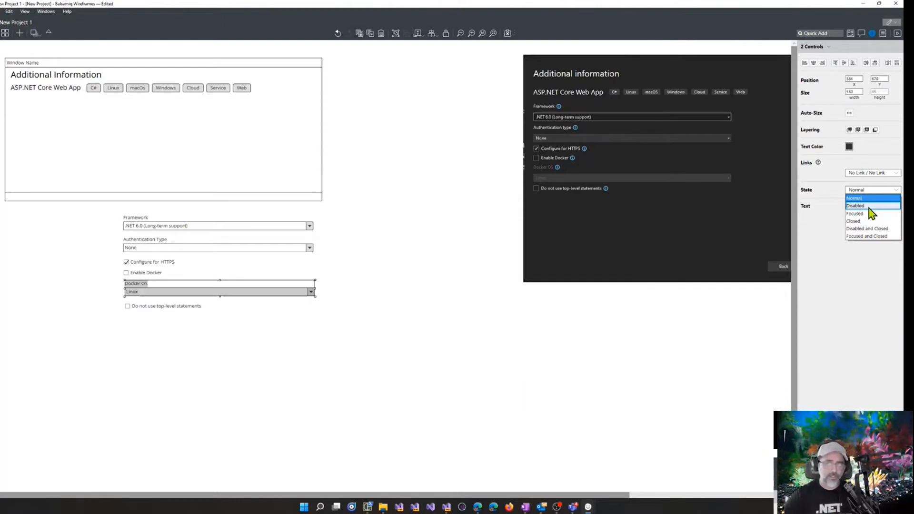
{"action": "left_click", "coordinate": [872, 206]}
{"action": "left_click", "coordinate": [497, 370]}
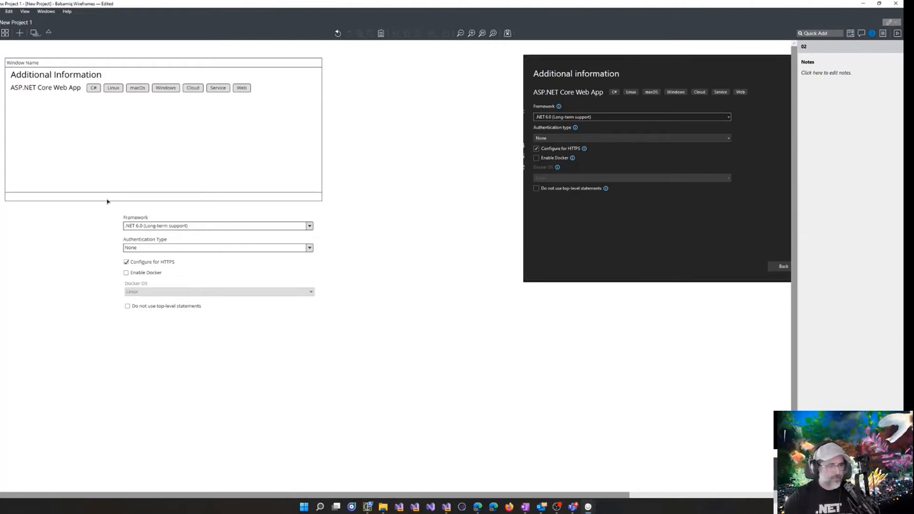
Align the left edges of all labels, combo boxes and checkboxes below the Window control
{"action": "left_click_drag", "start_coordinate": [107, 206], "coordinate": [383, 332]}
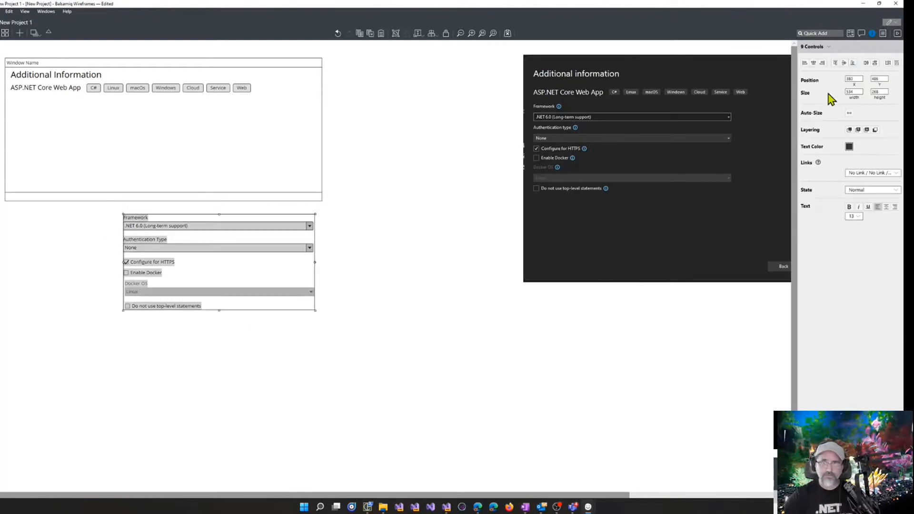
{"action": "left_click", "coordinate": [805, 63]}
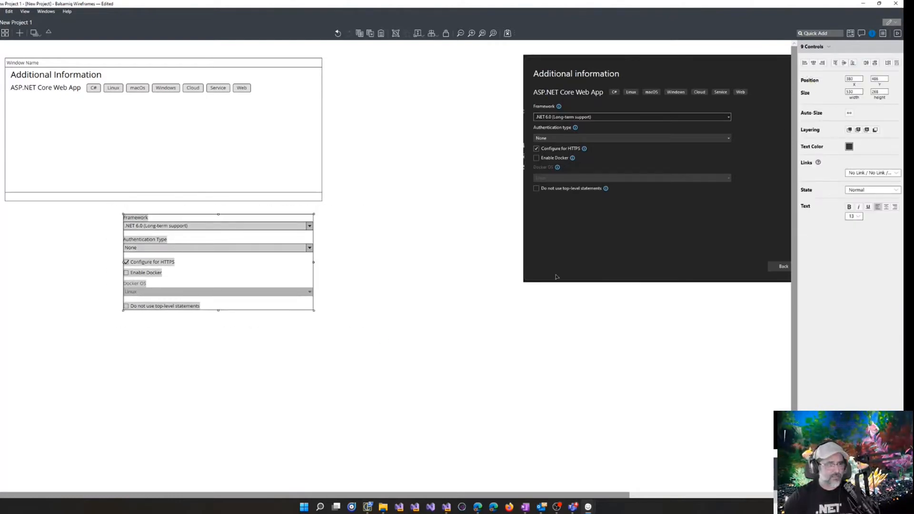
{"action": "left_click", "coordinate": [440, 311]}
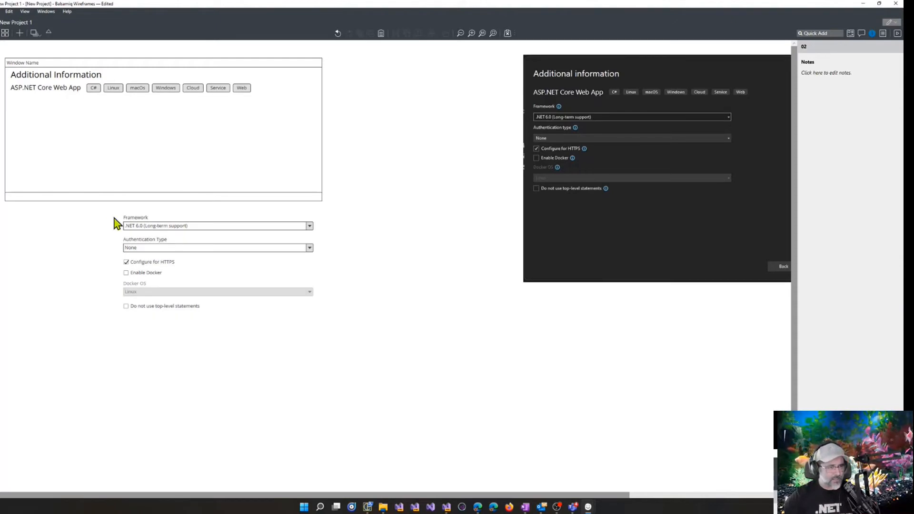
Group each of the Framework, Authentication Type and Docker OS labels with its own combo box
{"action": "left_click_drag", "start_coordinate": [113, 210], "coordinate": [394, 237]}
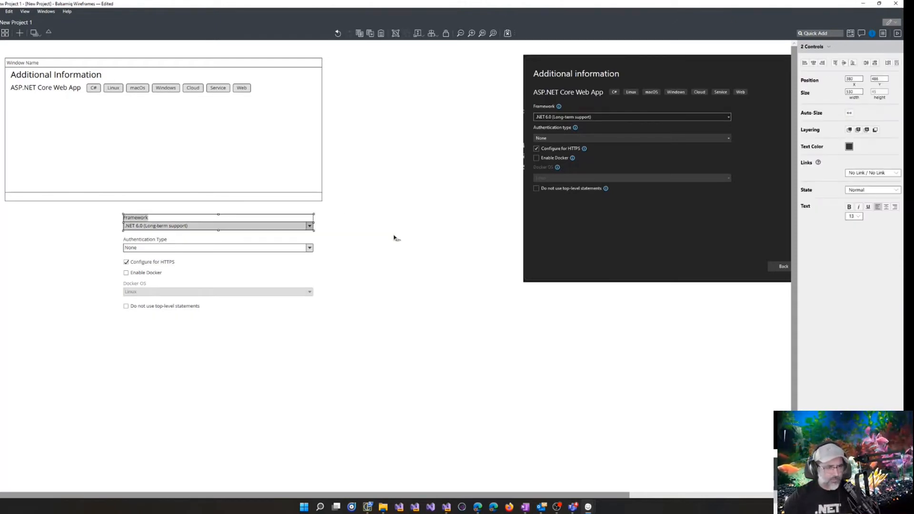
{"action": "key", "text": "ctrl+g"}
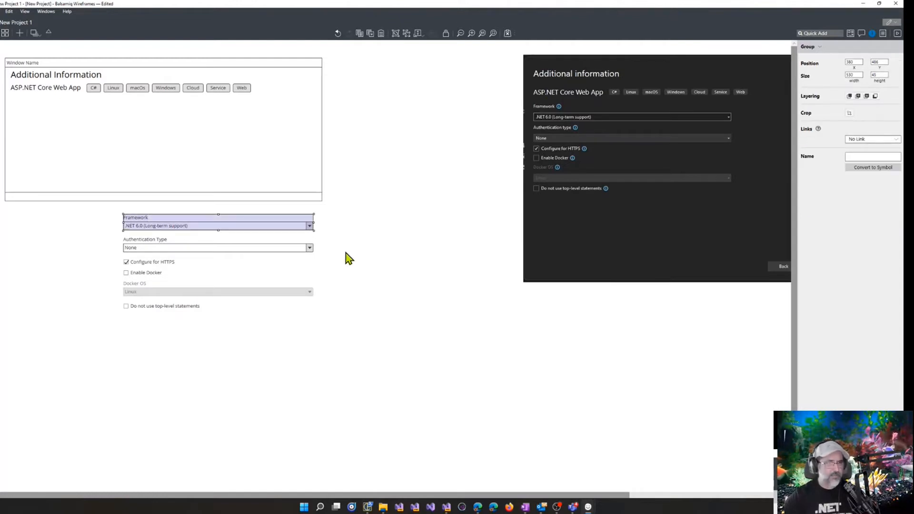
{"action": "left_click_drag", "start_coordinate": [338, 255], "coordinate": [116, 233]}
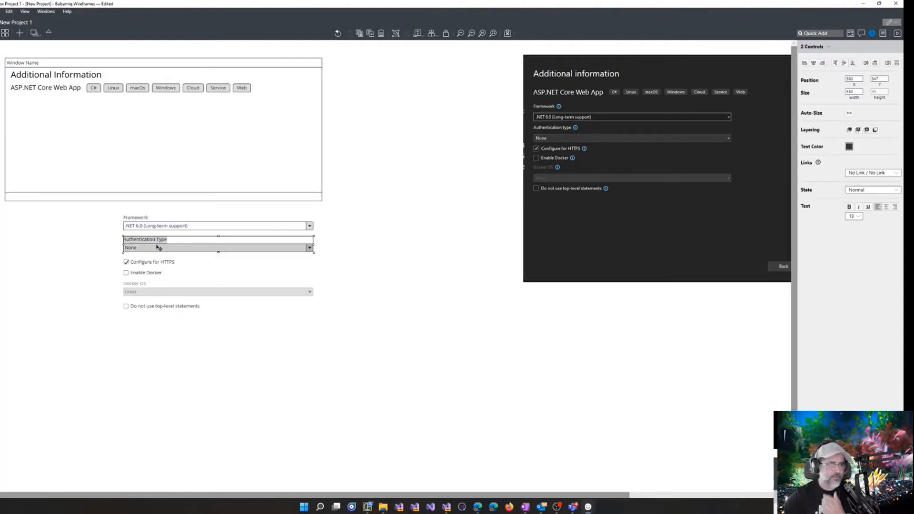
{"action": "right_click", "coordinate": [185, 248]}
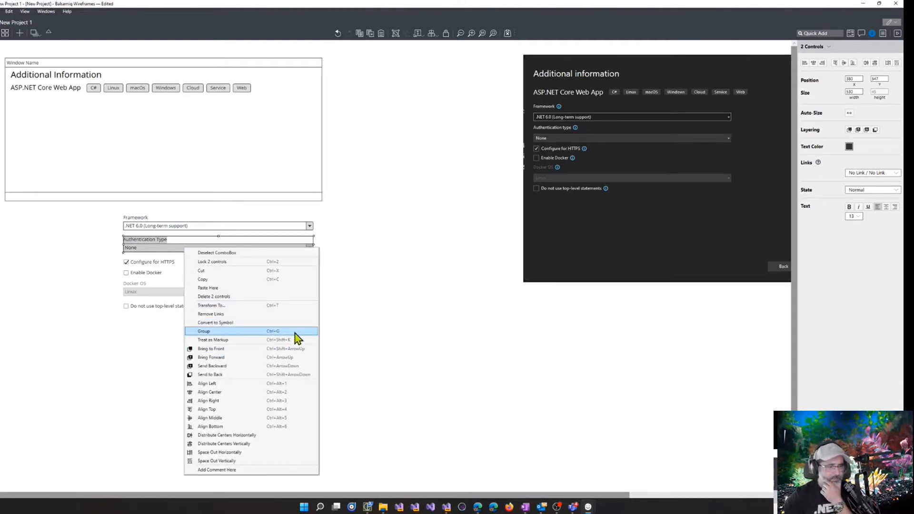
{"action": "left_click", "coordinate": [381, 289]}
{"action": "left_click", "coordinate": [222, 226]}
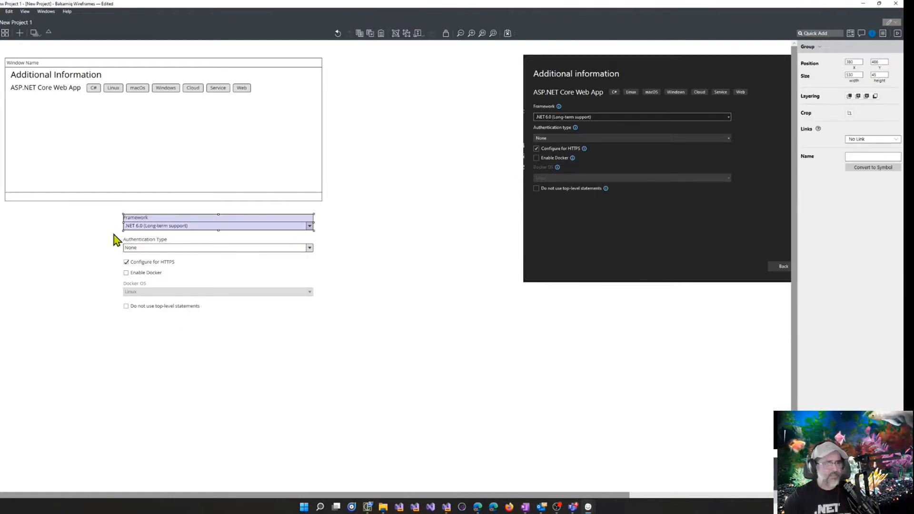
{"action": "left_click_drag", "start_coordinate": [110, 232], "coordinate": [355, 257]}
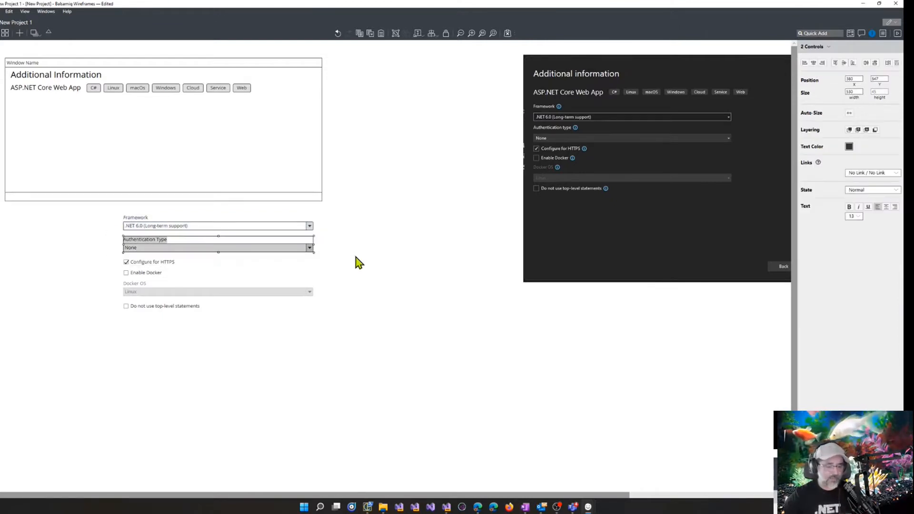
{"action": "key", "text": "ctrl+g"}
{"action": "mouse_move", "coordinate": [117, 287]}
{"action": "left_mouse_down"}
{"action": "mouse_move", "coordinate": [362, 307]}
{"action": "mouse_move", "coordinate": [125, 277]}
{"action": "left_mouse_up"}
{"action": "key", "text": "ctrl+g"}
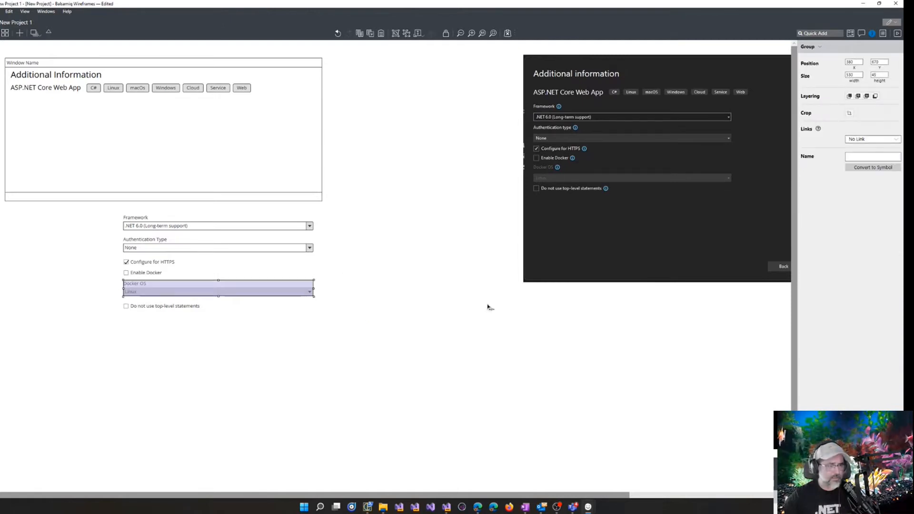
Distribute the six form controls and groups below the Window control with equal vertical spacing
{"action": "left_click_drag", "start_coordinate": [112, 212], "coordinate": [455, 331]}
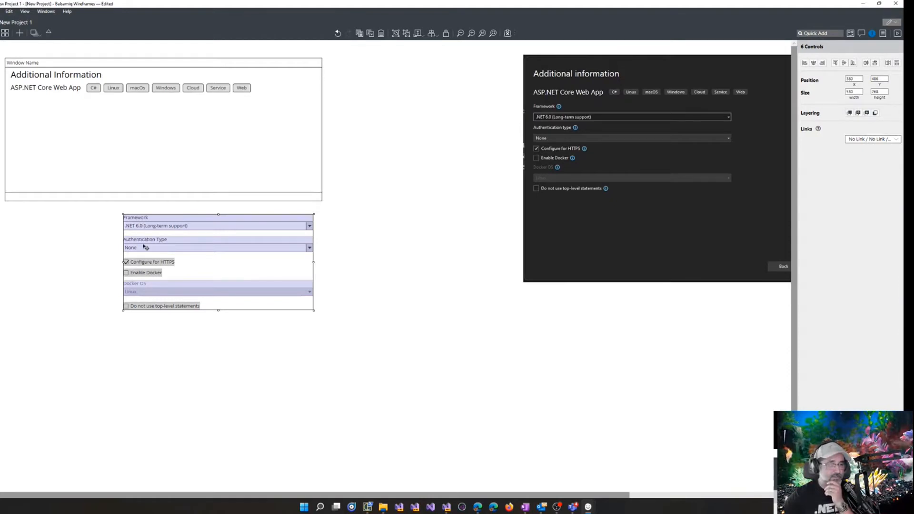
{"action": "left_click", "coordinate": [887, 63]}
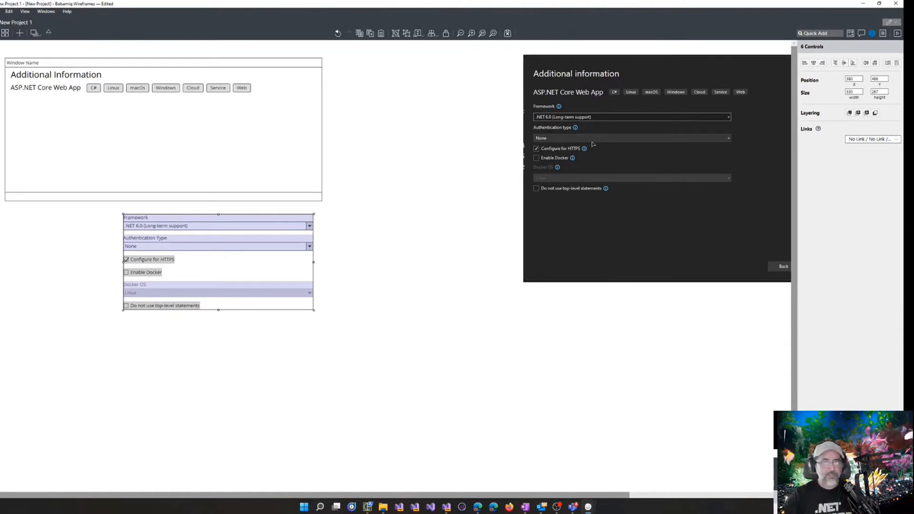
{"action": "left_click", "coordinate": [399, 230]}
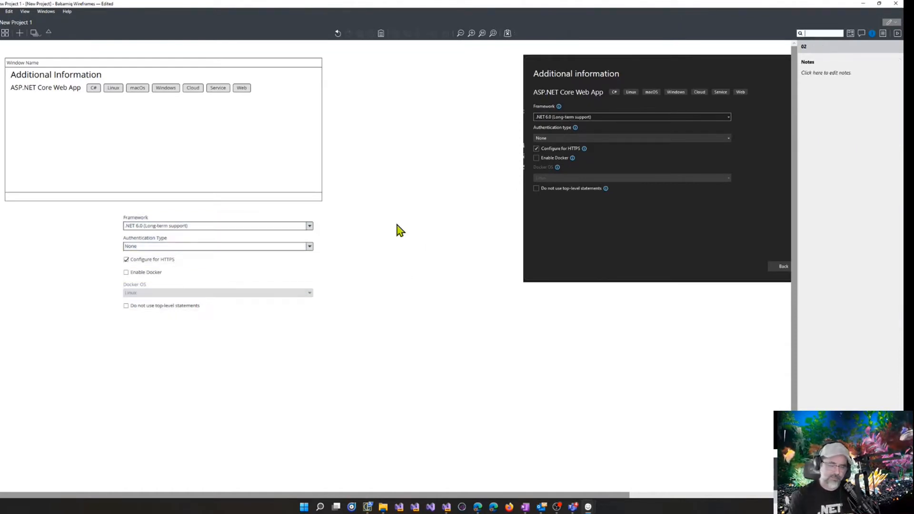
Add an Info Circle icon outside the Window control, color it blue and reduce its size to XS
{"action": "type", "text": "info"}
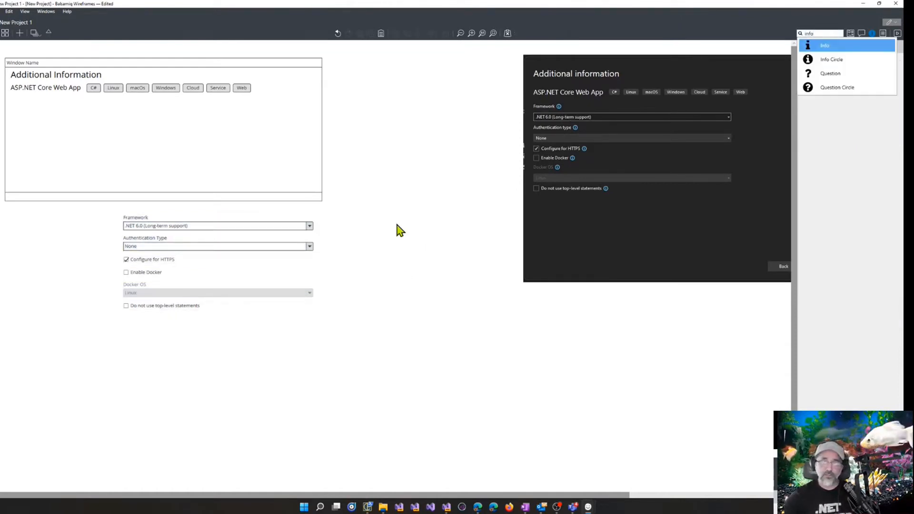
{"action": "left_click", "coordinate": [815, 61]}
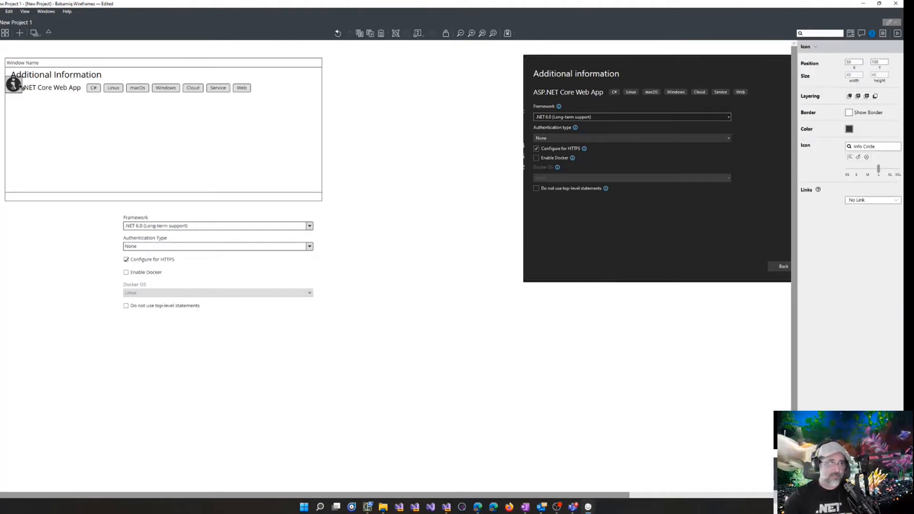
{"action": "left_click_drag", "start_coordinate": [19, 91], "coordinate": [348, 229]}
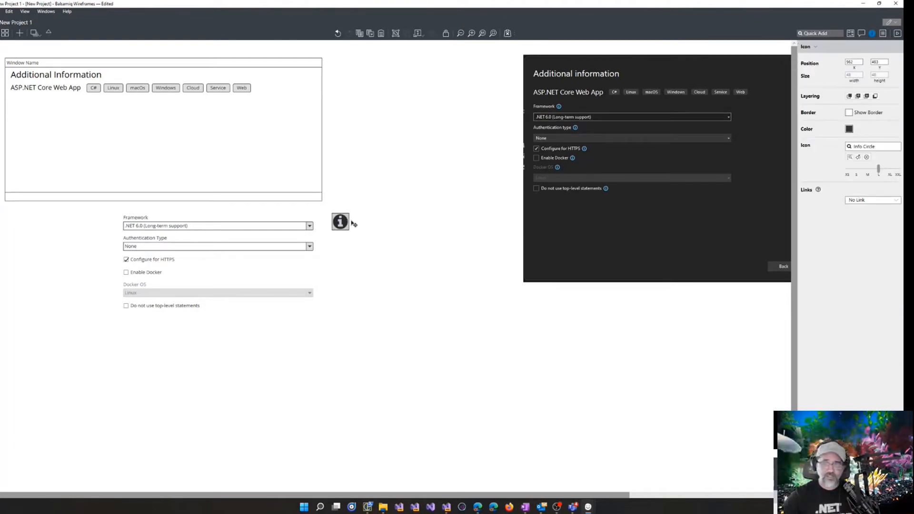
{"action": "left_click", "coordinate": [850, 129]}
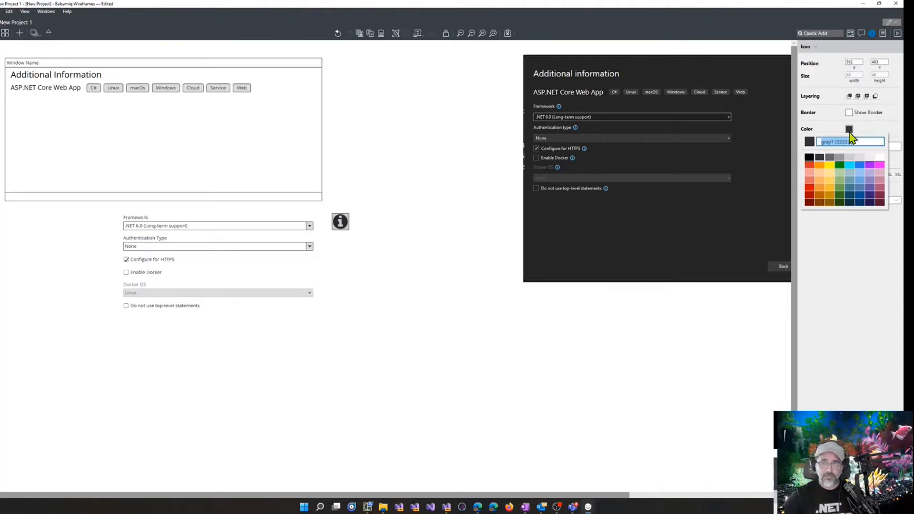
{"action": "left_click", "coordinate": [861, 180]}
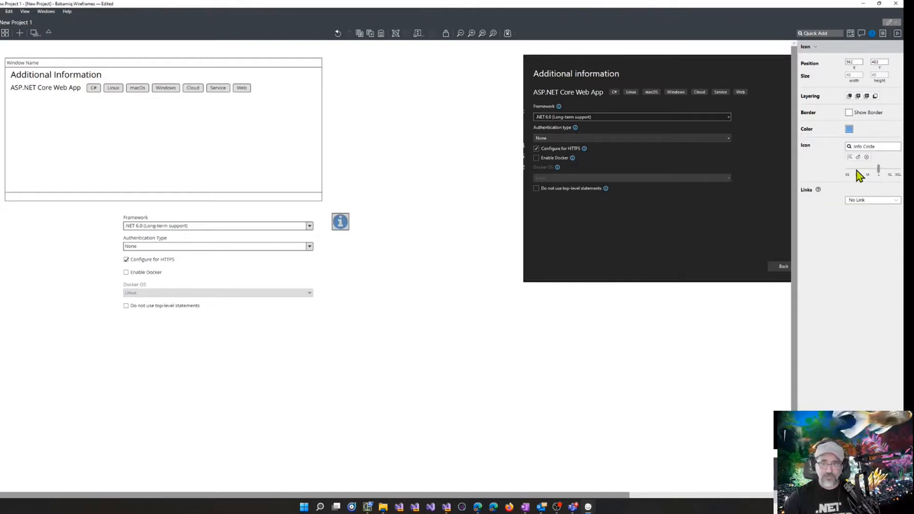
{"action": "left_click_drag", "start_coordinate": [878, 170], "coordinate": [848, 173]}
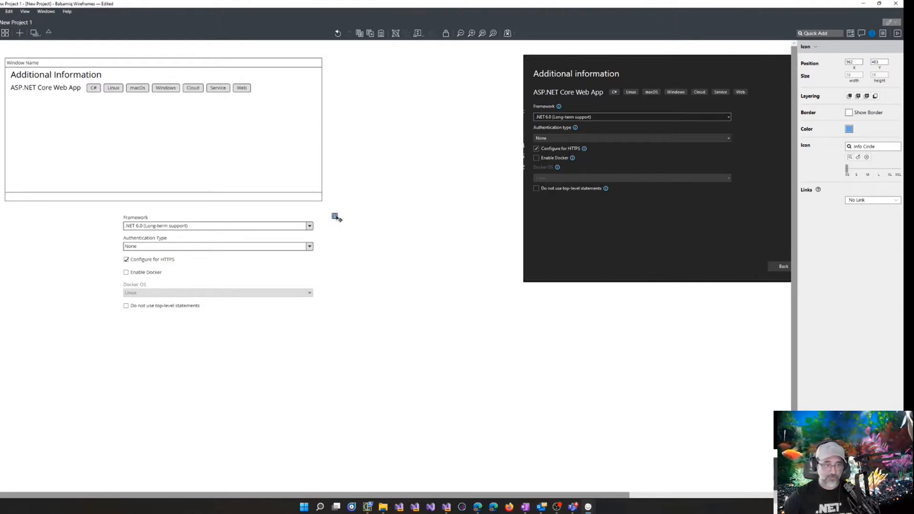
Place the info icon beside the Framework label and a copy beside each of the other labels and checkboxes
{"action": "left_click_drag", "start_coordinate": [335, 215], "coordinate": [155, 220]}
{"action": "key", "text": "Down"}
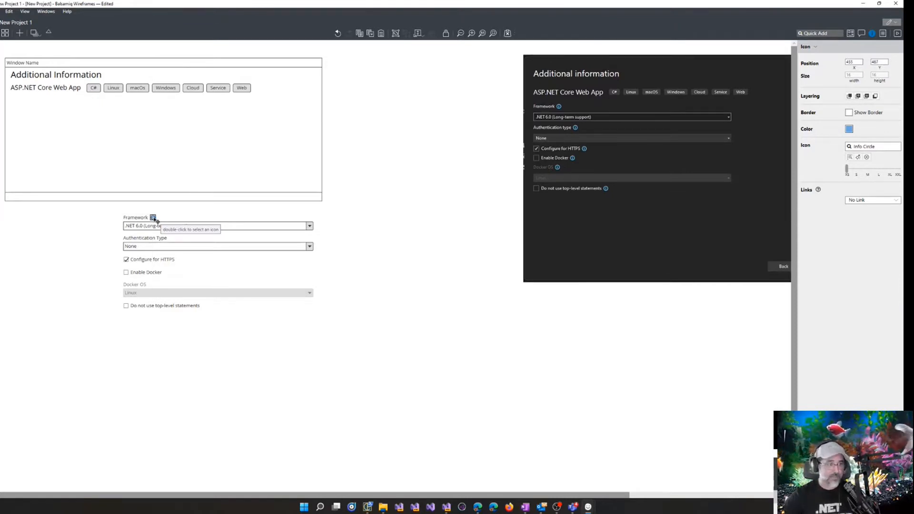
{"action": "left_click_drag", "start_coordinate": [156, 221], "coordinate": [203, 306]}
Move all form controls and info icons into the Window control below the tag row, and remove the window's bottom bar
{"action": "left_click_drag", "start_coordinate": [75, 204], "coordinate": [369, 328]}
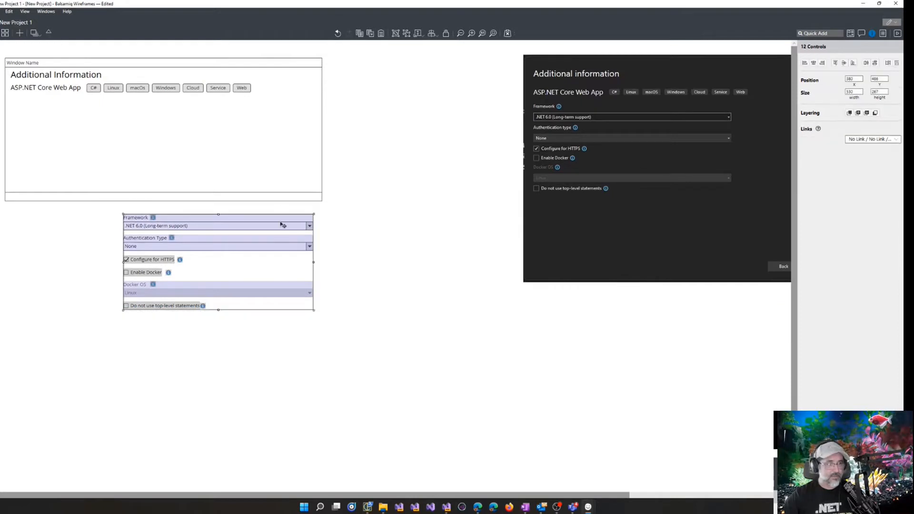
{"action": "left_click_drag", "start_coordinate": [284, 225], "coordinate": [175, 108]}
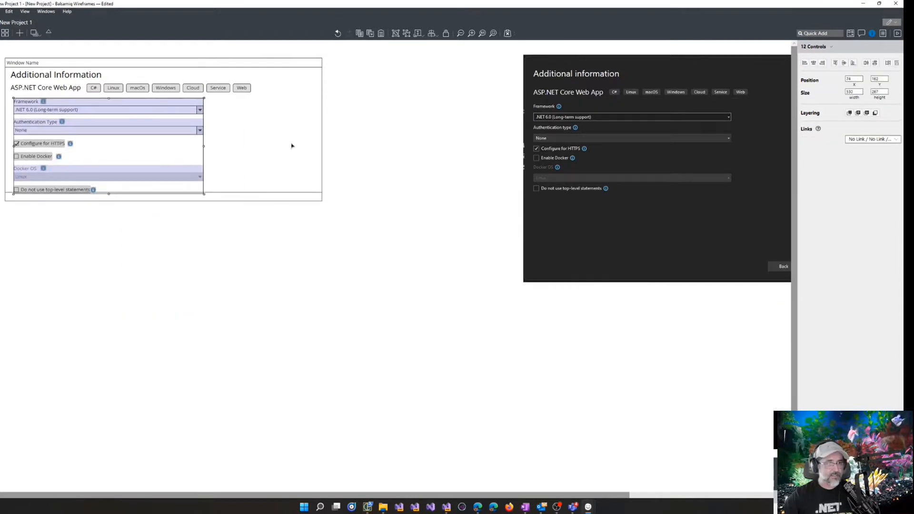
{"action": "left_click", "coordinate": [292, 146]}
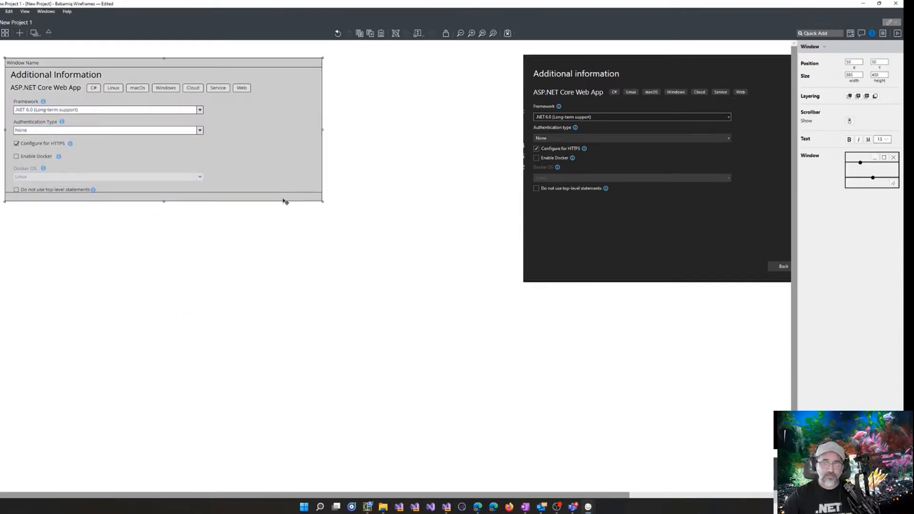
{"action": "left_click", "coordinate": [447, 180]}
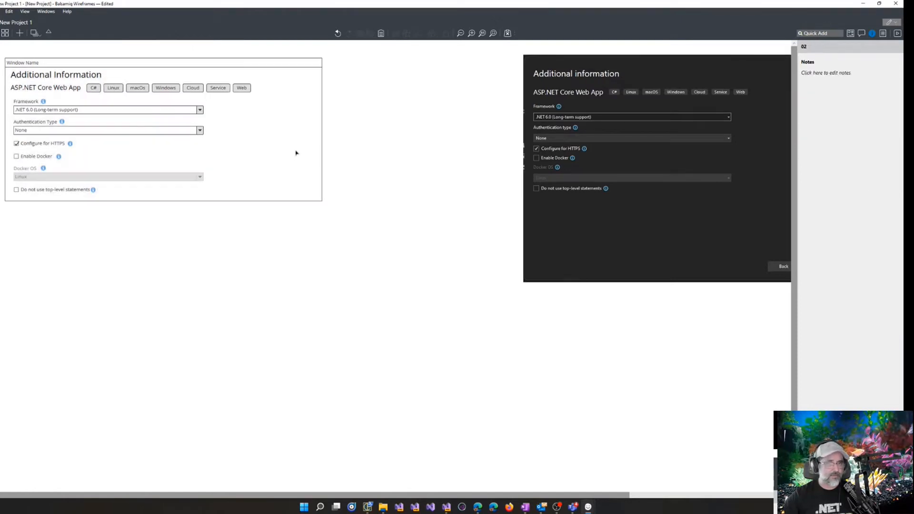
Extend the Window control's height downward to leave empty space below the last checkbox
{"action": "left_click", "coordinate": [295, 153]}
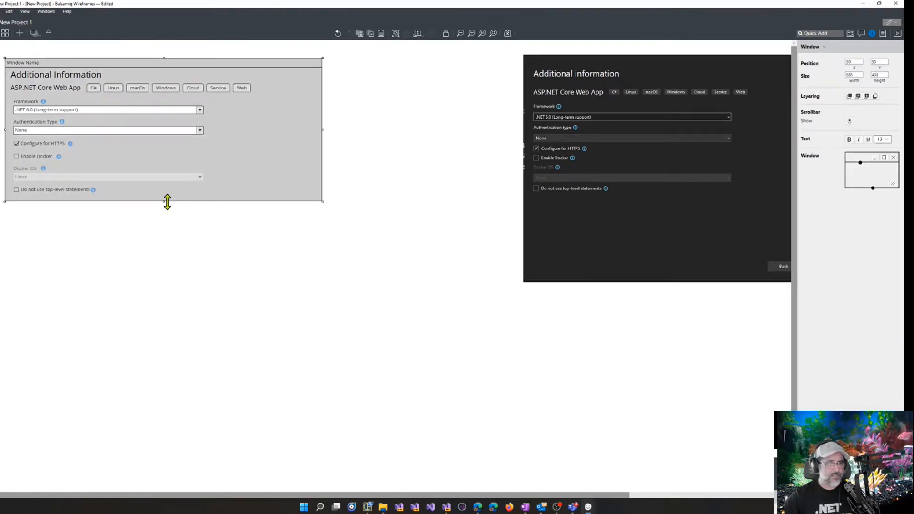
{"action": "left_click_drag", "start_coordinate": [167, 202], "coordinate": [167, 256]}
{"action": "left_click", "coordinate": [433, 318]}
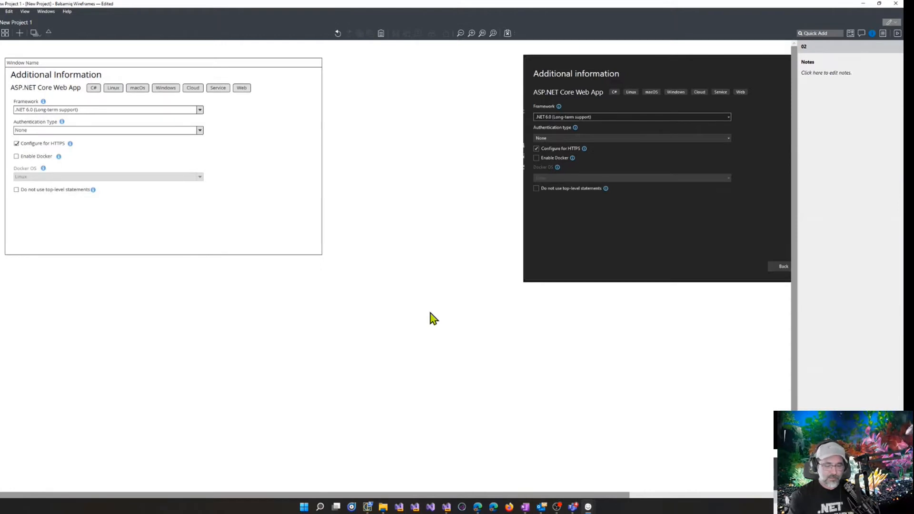
{"action": "type", "text": "labl"}
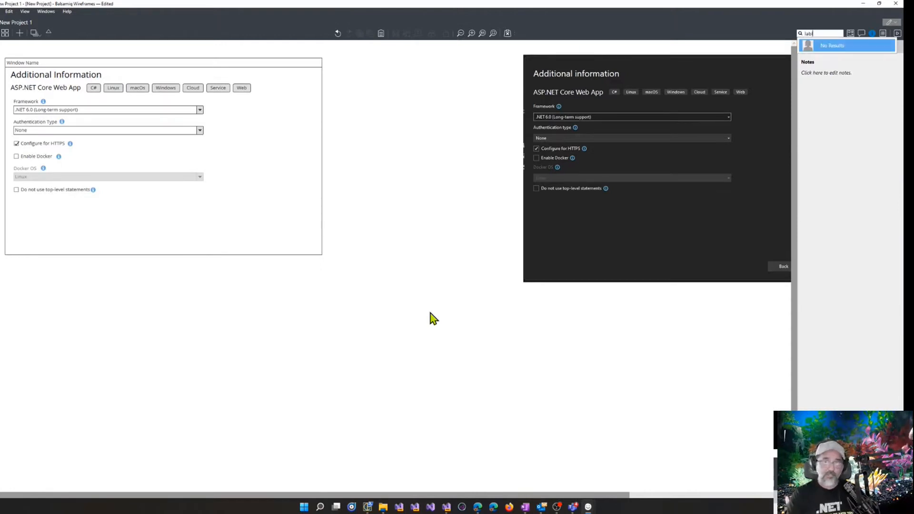
{"action": "key", "text": "BackSpace"}
{"action": "key", "text": "Escape"}
Duplicate the Framework label and combo box group directly below the "Do not use top-level statements" checkbox, keeping it left-aligned
{"action": "left_click", "coordinate": [23, 105]}
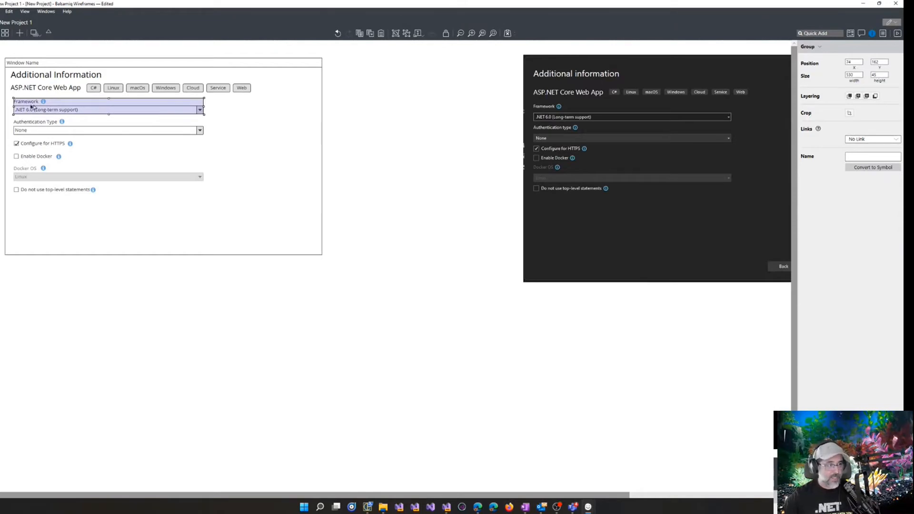
{"action": "left_click_drag", "start_coordinate": [23, 104], "coordinate": [32, 208]}
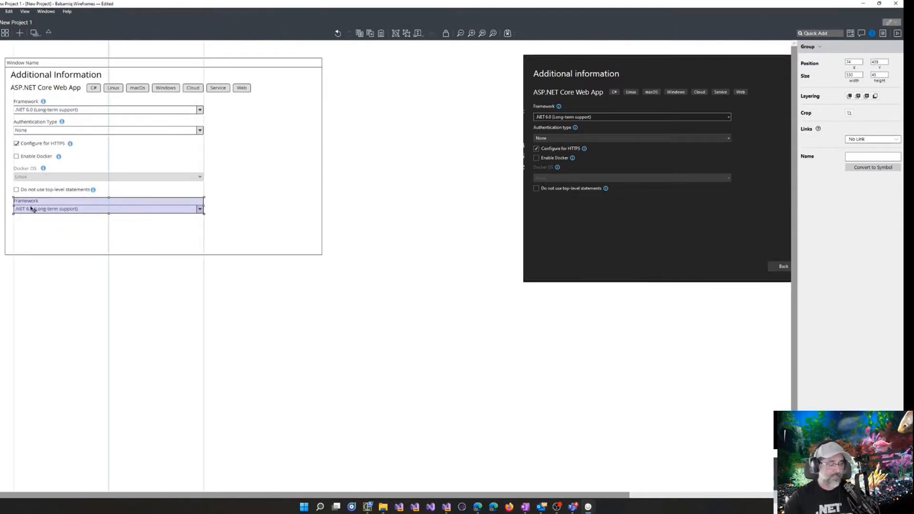
{"action": "left_click", "coordinate": [288, 309]}
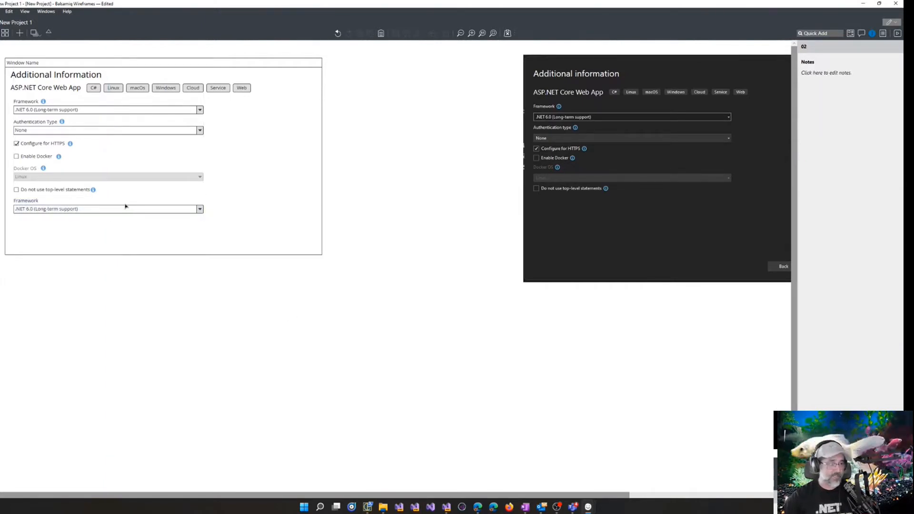
Change the label inside the duplicated Framework group to CSS
{"action": "left_click", "coordinate": [125, 207]}
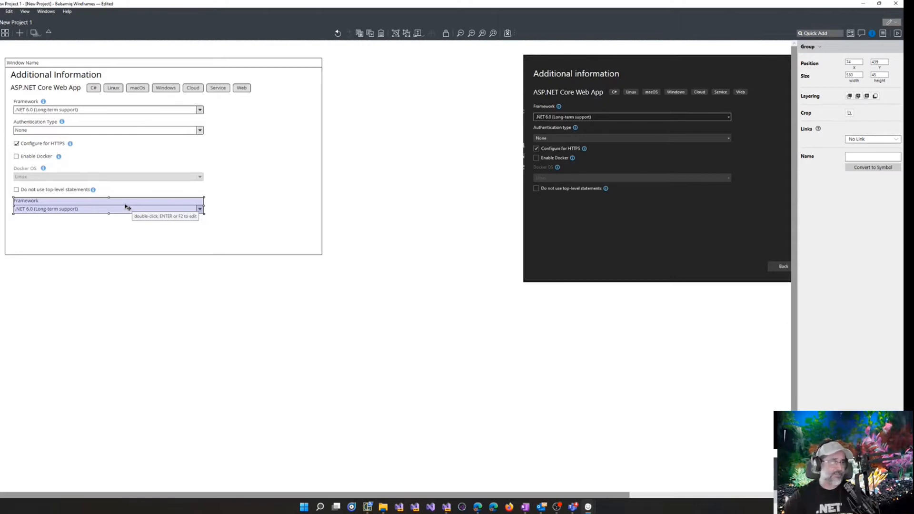
{"action": "left_click", "coordinate": [145, 318]}
{"action": "left_click", "coordinate": [124, 208]}
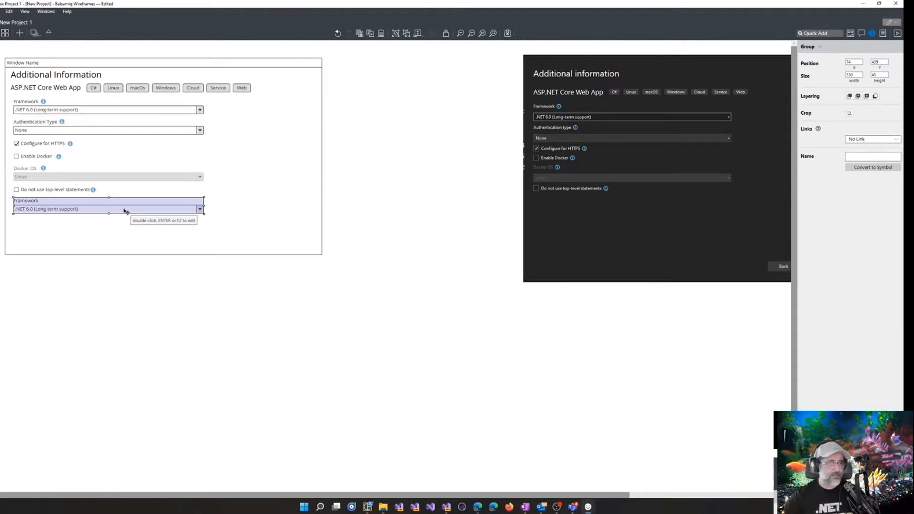
{"action": "double_click", "coordinate": [125, 210]}
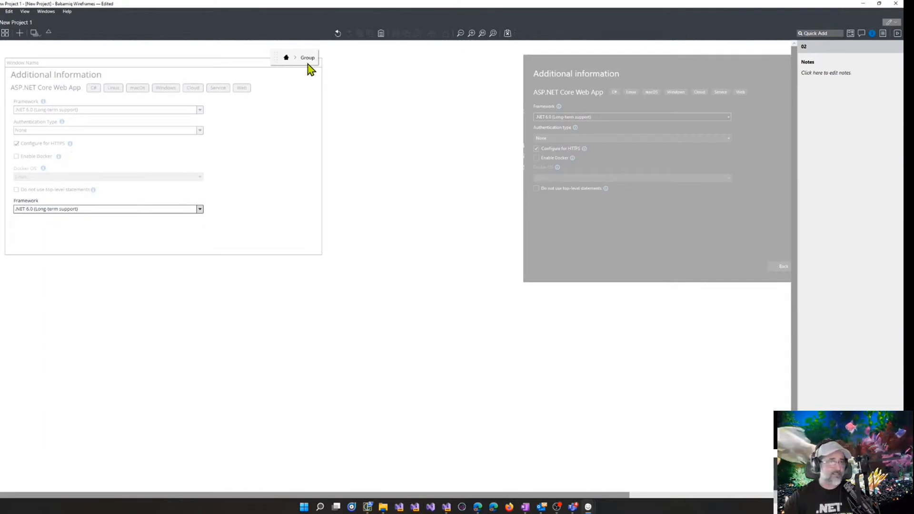
{"action": "left_click", "coordinate": [28, 202]}
{"action": "double_click", "coordinate": [28, 202]}
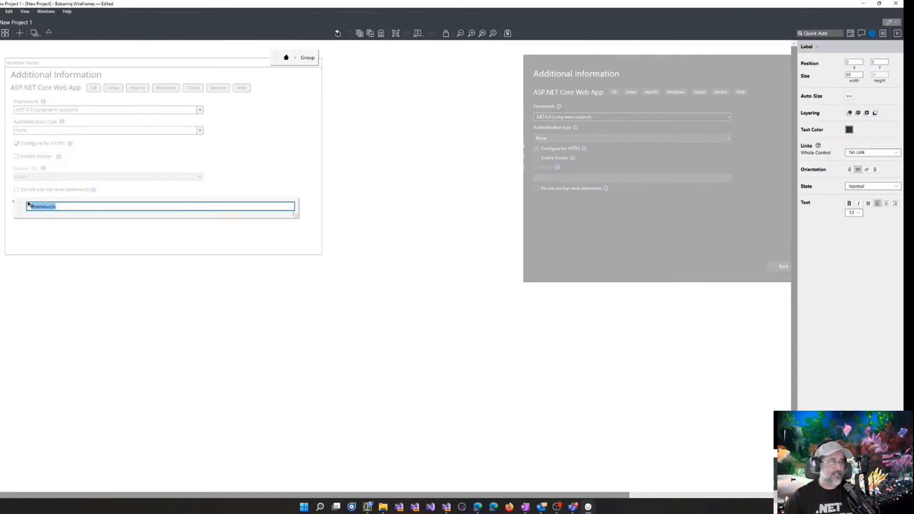
{"action": "type", "text": "css"}
{"action": "key", "text": "Return"}
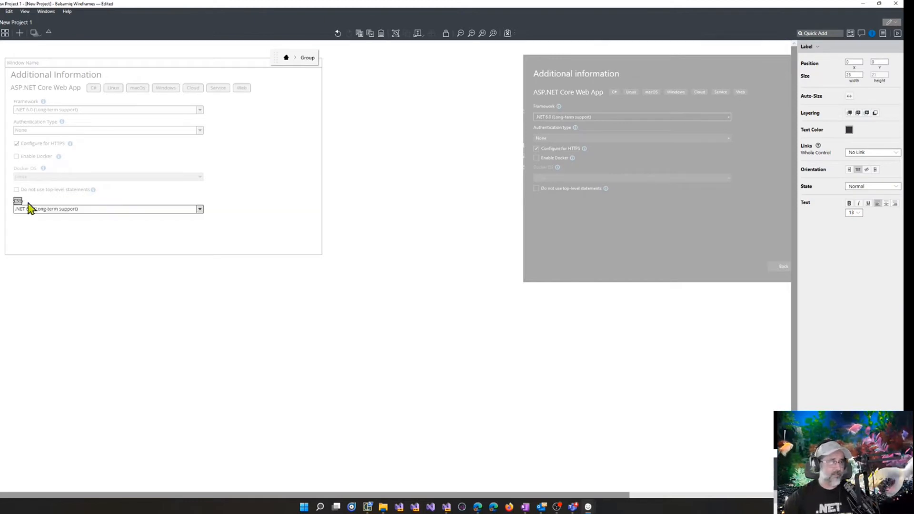
Replace the duplicated combo box's text with the options CSS, SASS and SCSS on separate lines
{"action": "double_click", "coordinate": [50, 214]}
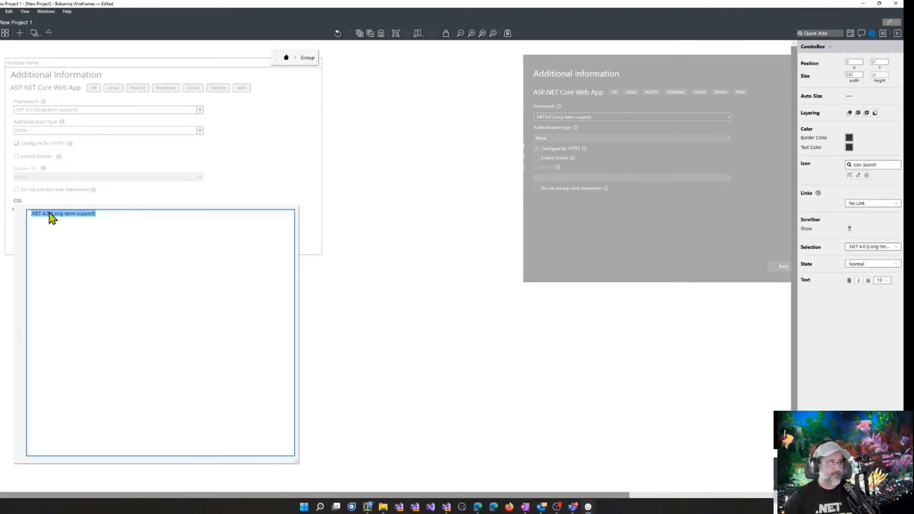
{"action": "type", "text": "csss"}
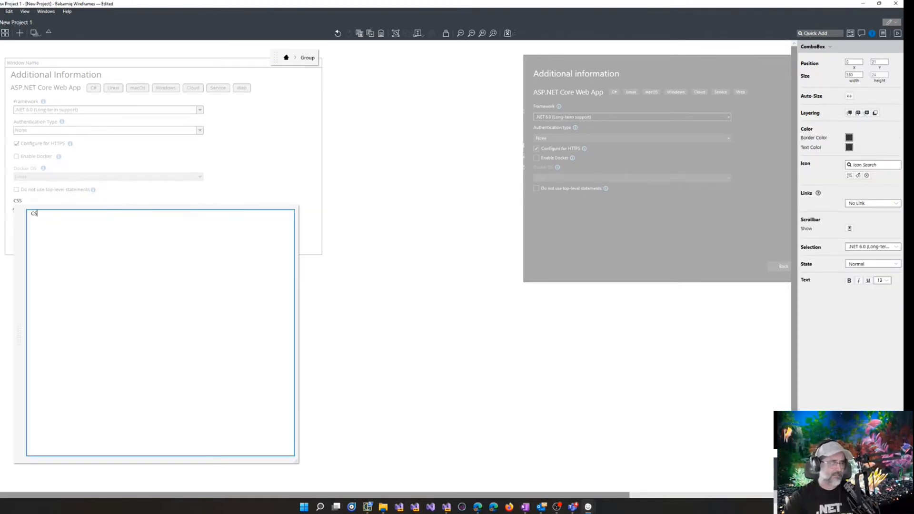
{"action": "type", "text": "SASS"}
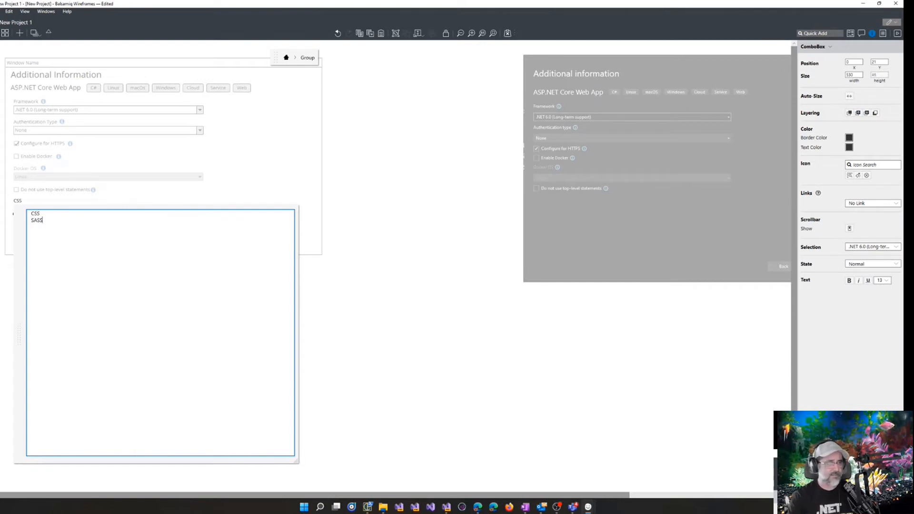
{"action": "key", "text": "Return"}
{"action": "type", "text": "SCSS"}
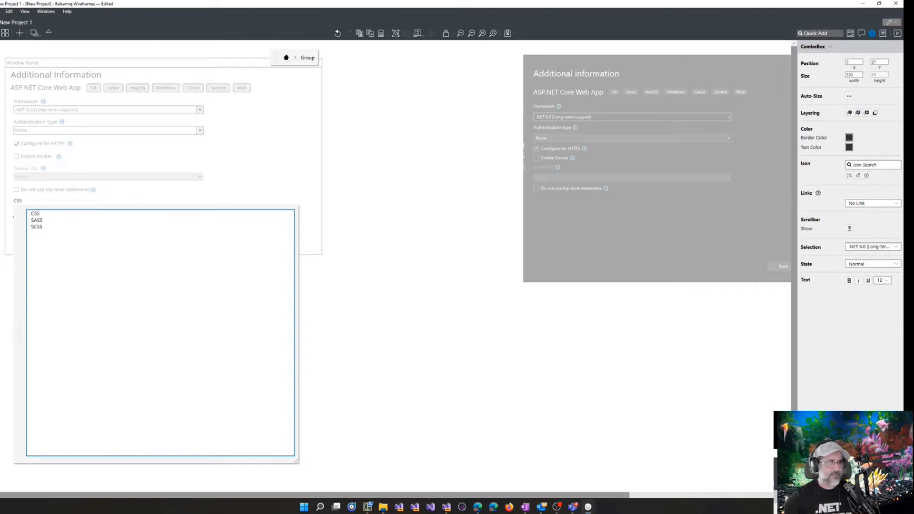
{"action": "left_click", "coordinate": [393, 270]}
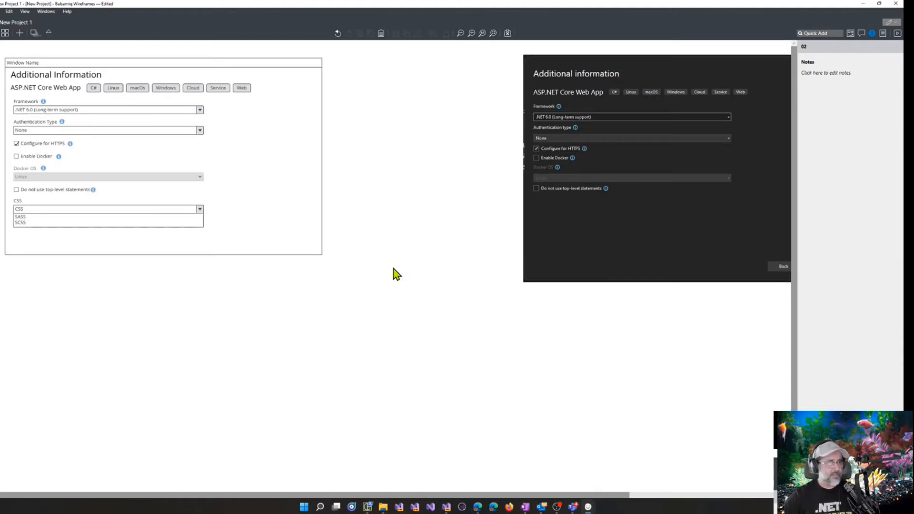
Set the state of the CSS combo box inside its group to Closed and leave group editing
{"action": "left_click", "coordinate": [163, 222]}
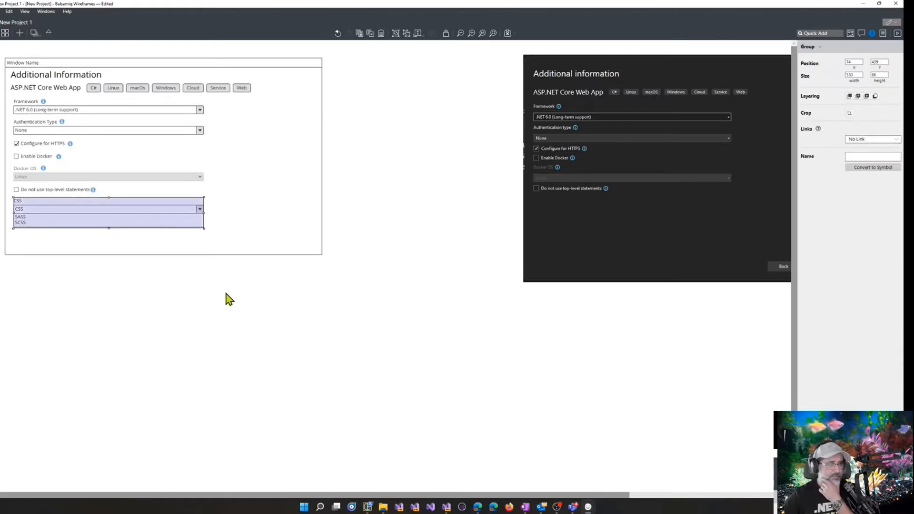
{"action": "double_click", "coordinate": [182, 221]}
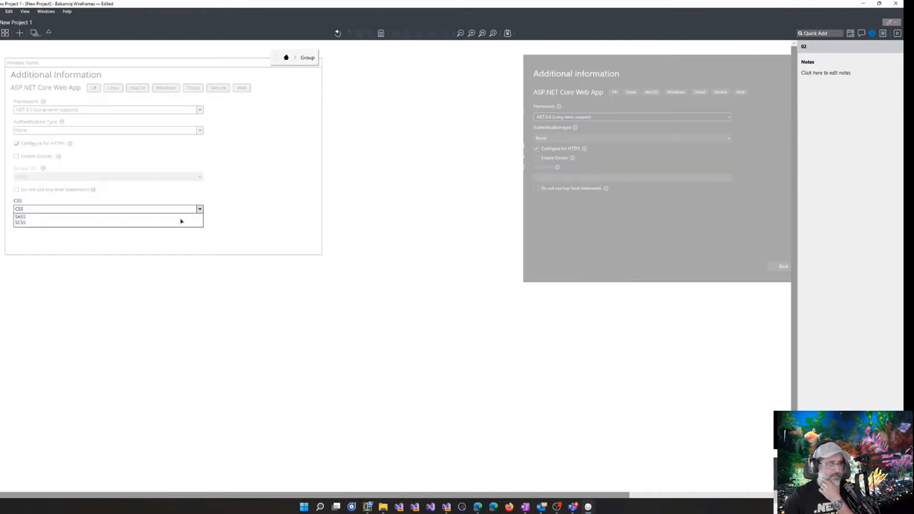
{"action": "left_click", "coordinate": [874, 264]}
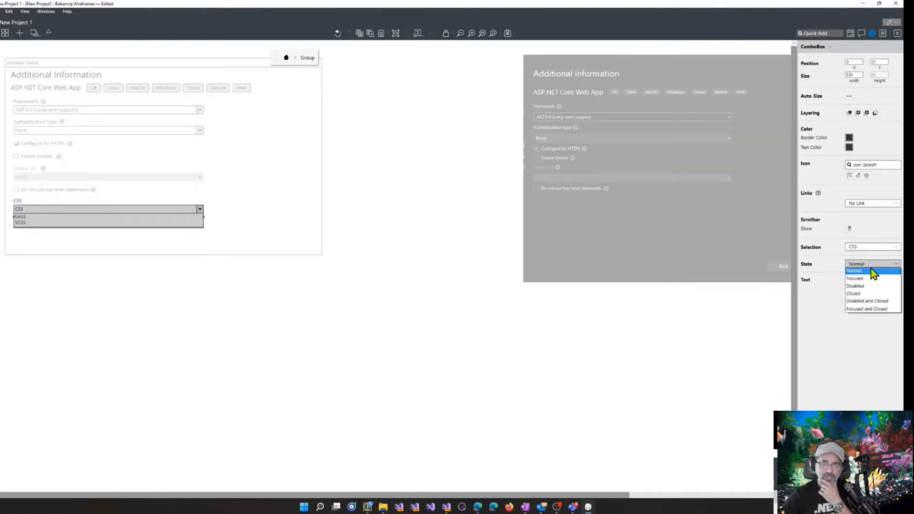
{"action": "left_click", "coordinate": [876, 295]}
{"action": "left_click", "coordinate": [432, 314]}
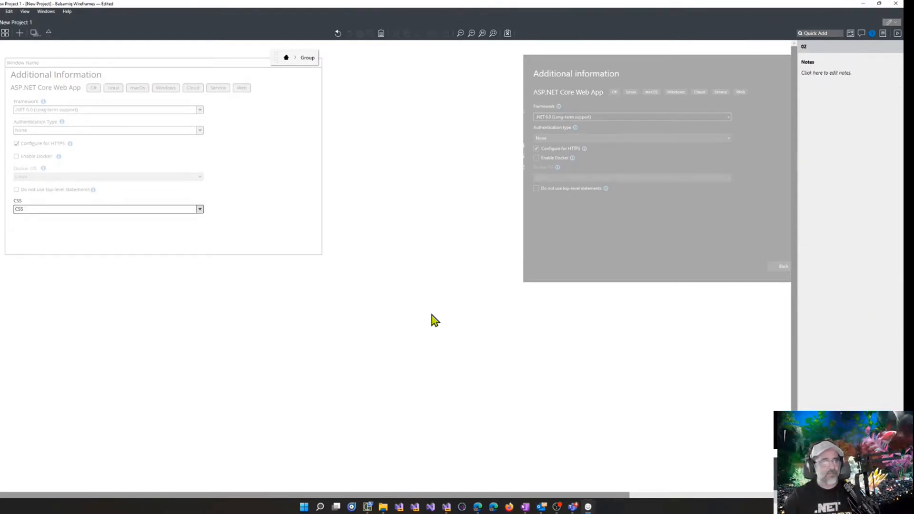
{"action": "left_click", "coordinate": [432, 315]}
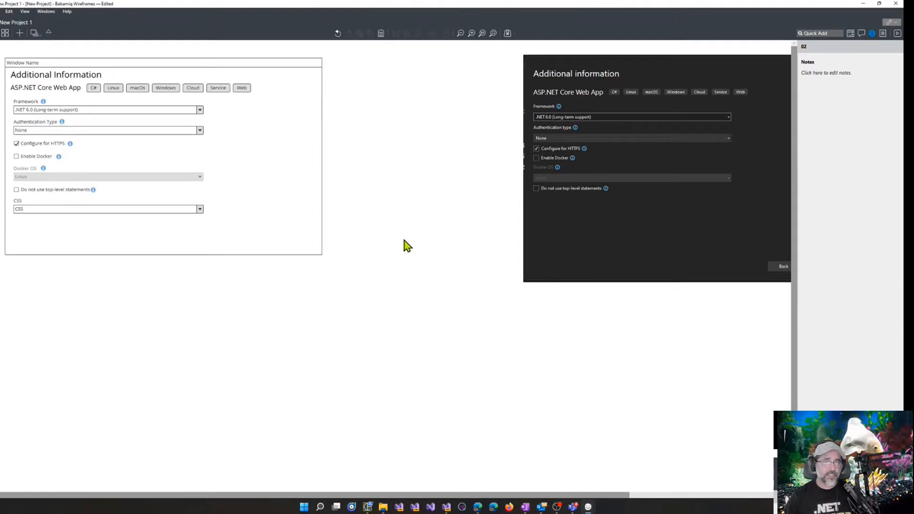
Delete the dark reference screenshot of the Additional information dialog from the wireframe
{"action": "left_click", "coordinate": [675, 242]}
{"action": "key", "text": "Delete"}
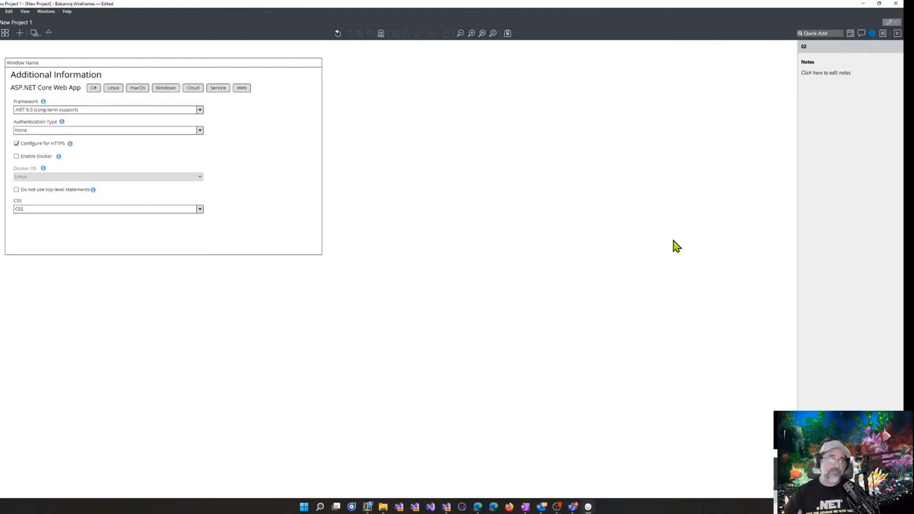
Look through the MyWebApi mockup images in the photo viewer, from 01a-start.png to 08a-debug.png, then return to the wireframe
{"action": "left_click", "coordinate": [386, 509]}
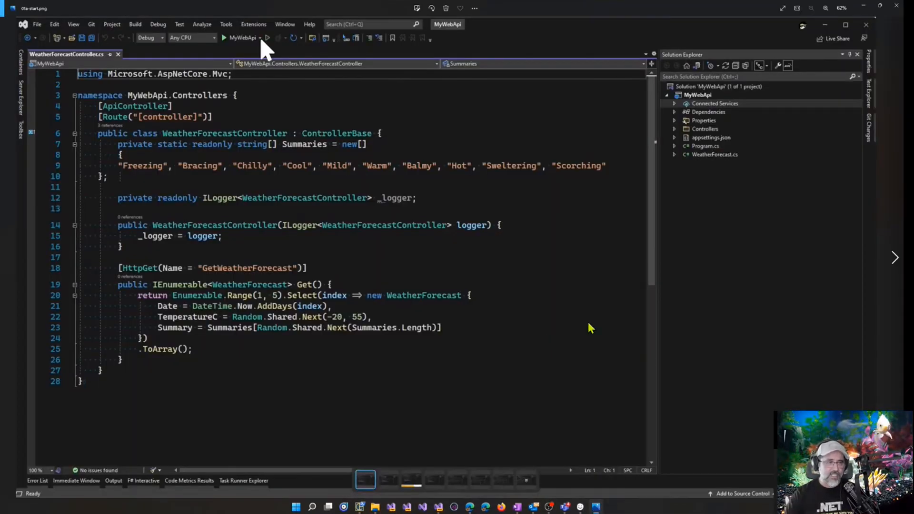
{"action": "key", "text": "Right"}
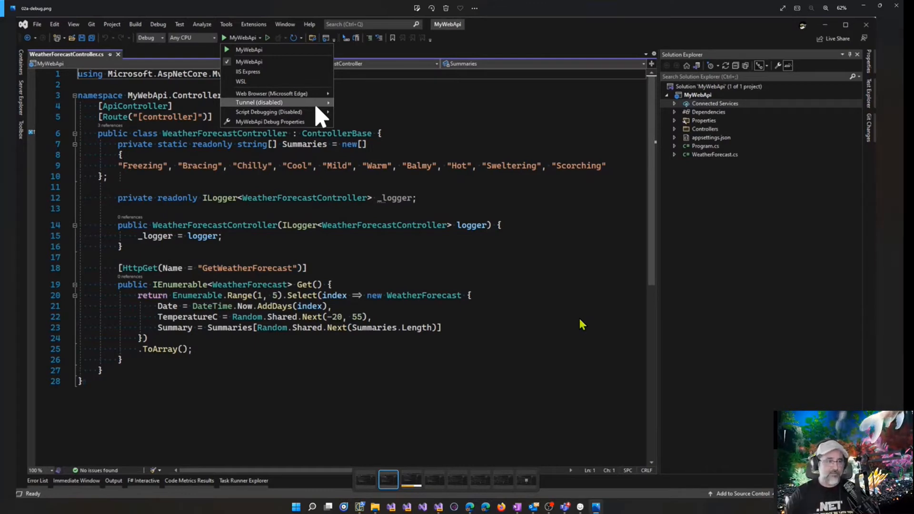
{"action": "key", "text": "Right"}
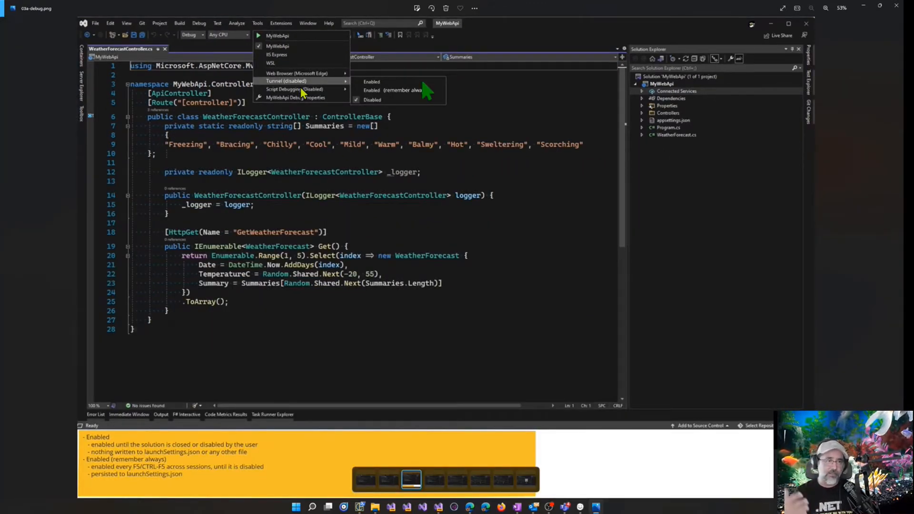
{"action": "key", "text": "Right"}
{"action": "key", "text": "Right"}
{"action": "key", "text": "Right"}
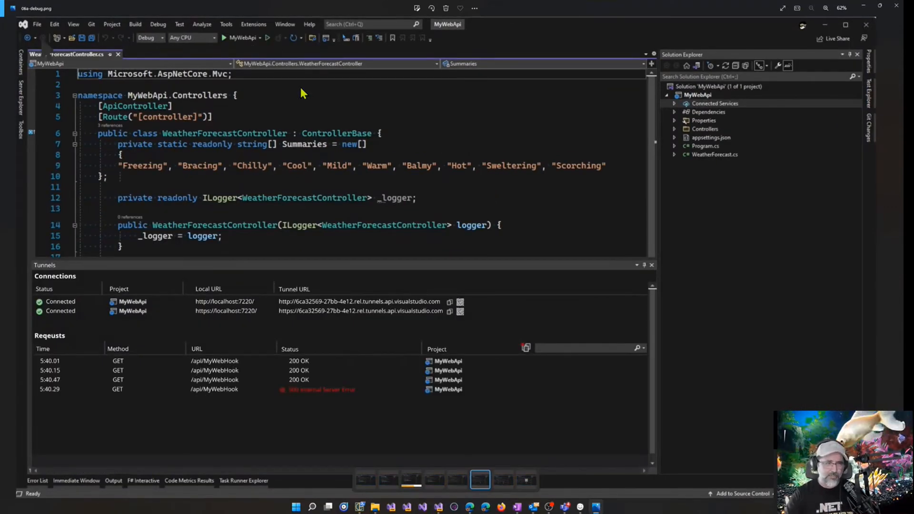
{"action": "key", "text": "Right"}
{"action": "key", "text": "Right"}
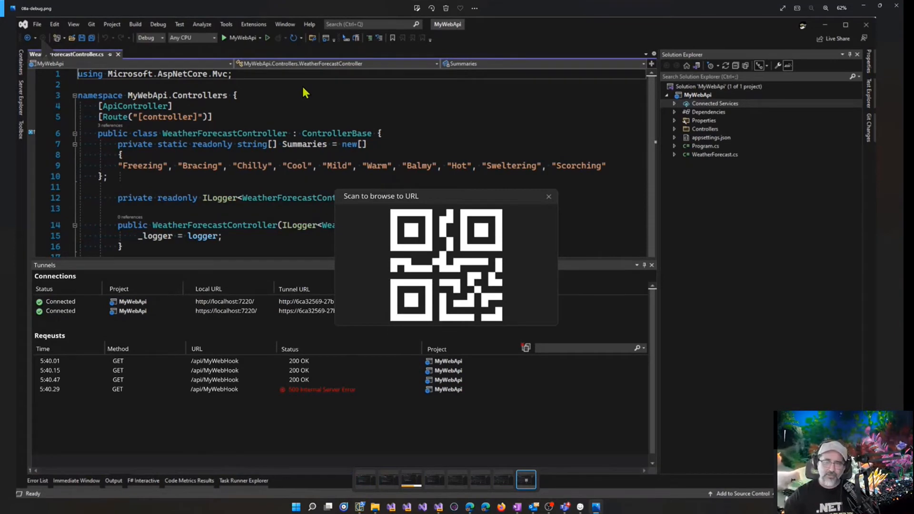
{"action": "left_click", "coordinate": [895, 11]}
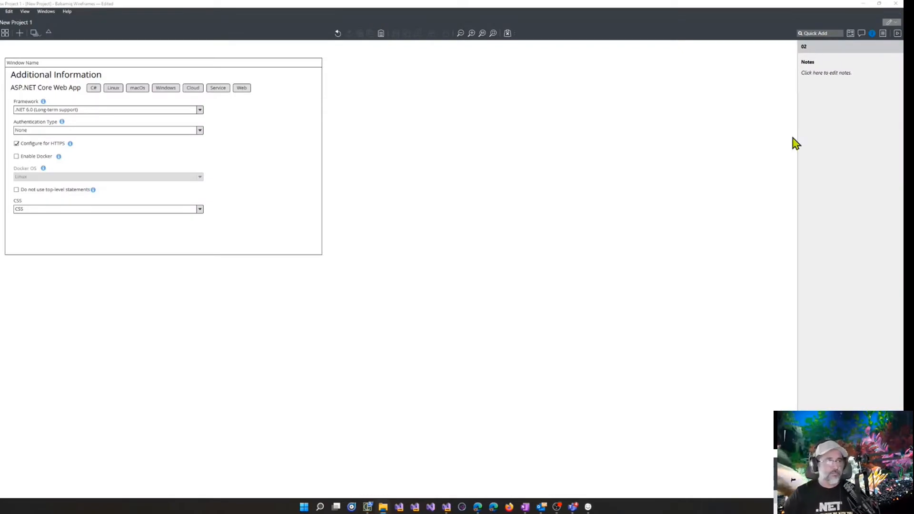
Move the large Additional Information heading out of the dialog window onto the empty canvas beside it
{"action": "left_click", "coordinate": [278, 123]}
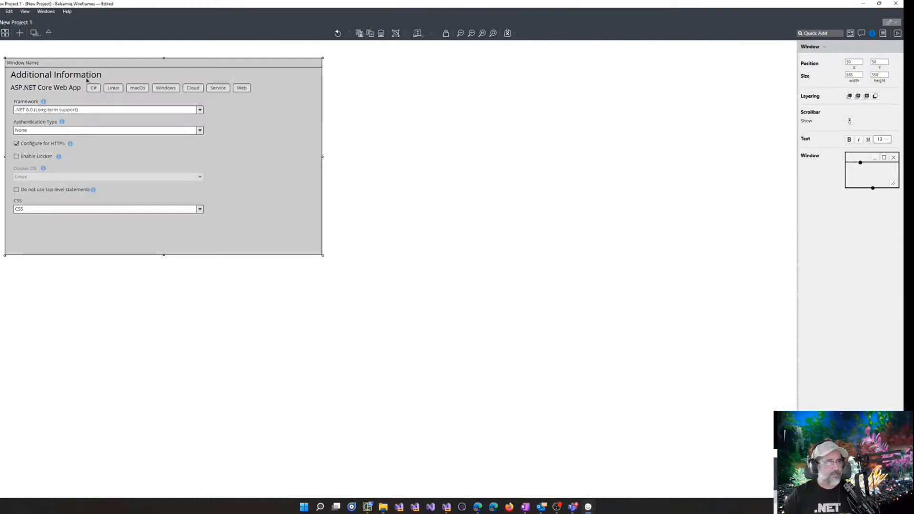
{"action": "left_click_drag", "start_coordinate": [87, 81], "coordinate": [574, 104]}
Change the dialog window's title to Additional Information and show its close button
{"action": "left_click", "coordinate": [79, 65]}
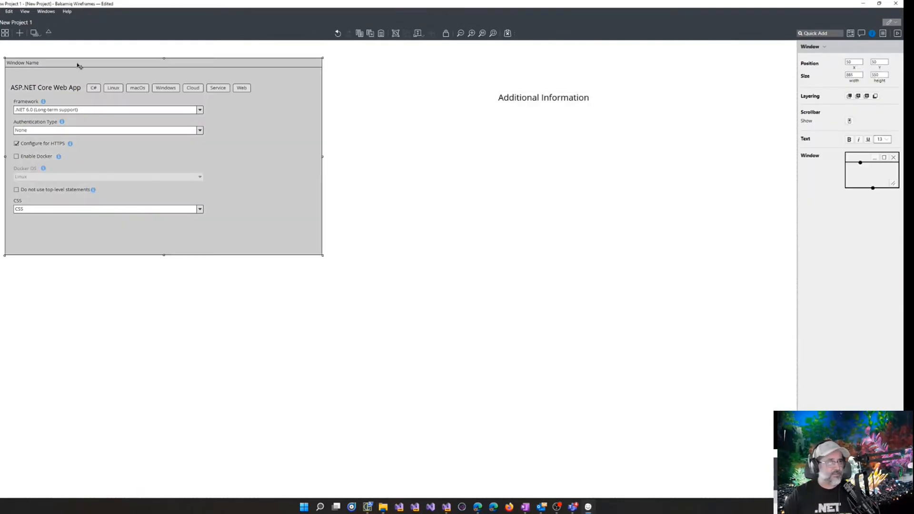
{"action": "double_click", "coordinate": [79, 65]}
{"action": "key", "text": "BackSpace"}
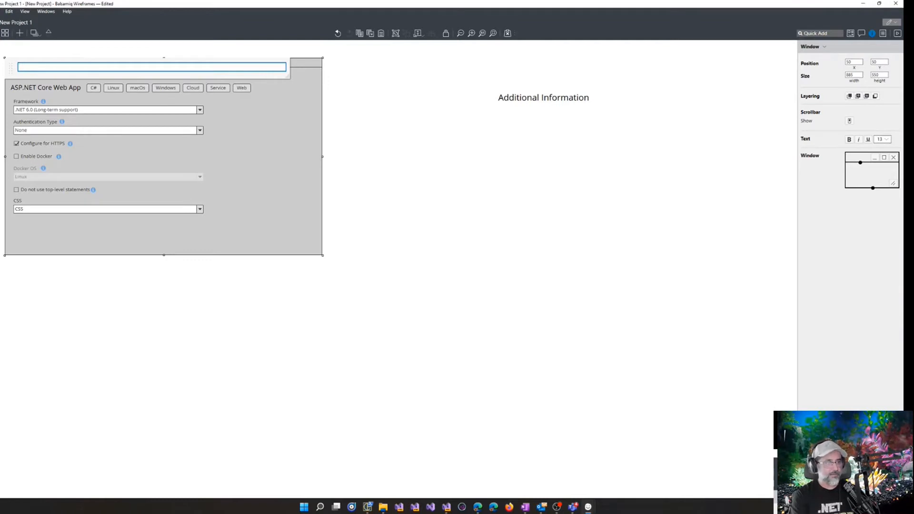
{"action": "type", "text": "Additi"}
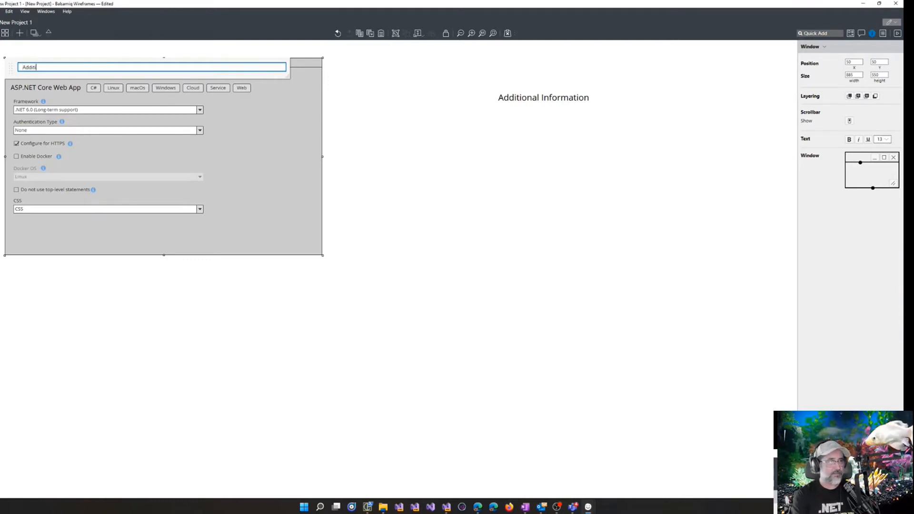
{"action": "type", "text": "onal Information"}
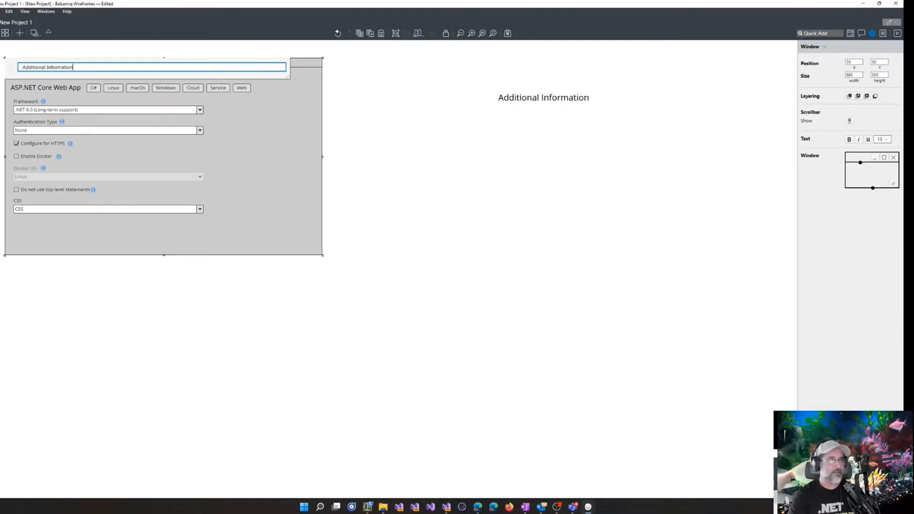
{"action": "left_click", "coordinate": [588, 179]}
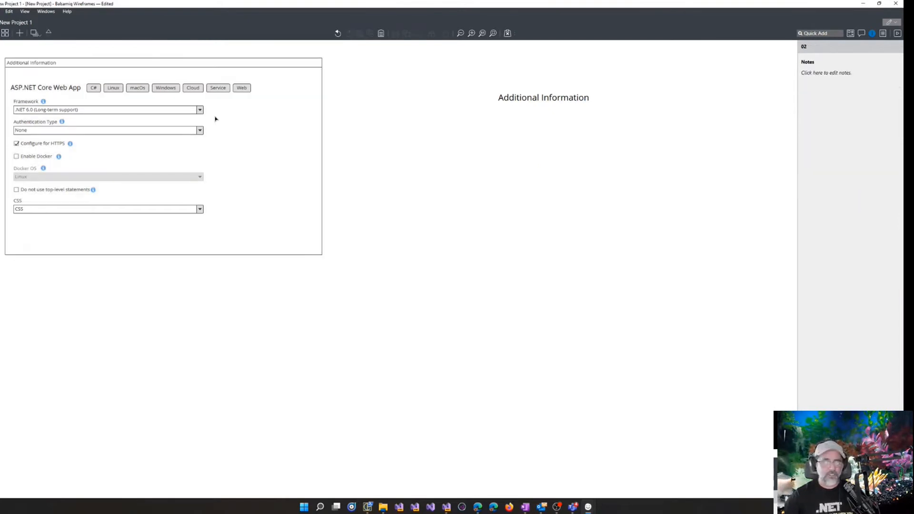
{"action": "left_click", "coordinate": [222, 74]}
{"action": "left_click", "coordinate": [607, 156]}
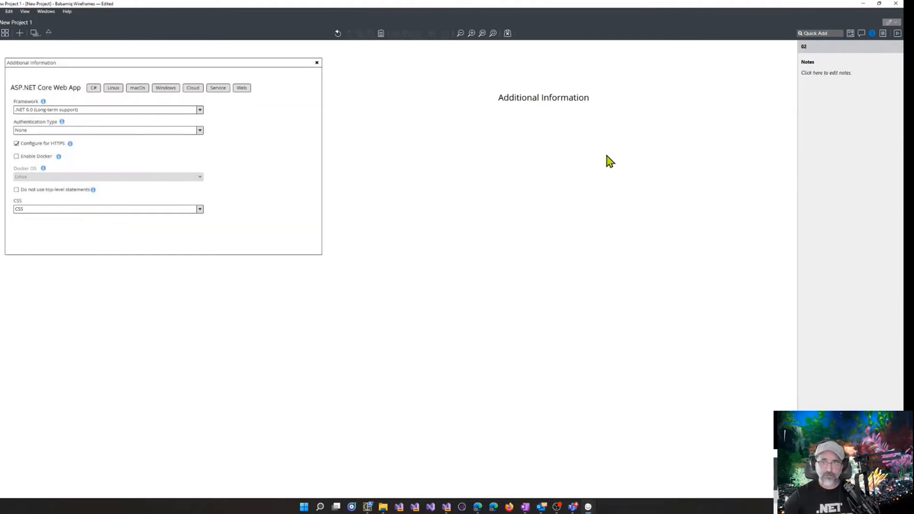
Paste the reference dialog screenshot back from the clipboard history and add a button labelled Back below the dialog window
{"action": "key", "text": "super+v"}
{"action": "left_click", "coordinate": [803, 112]}
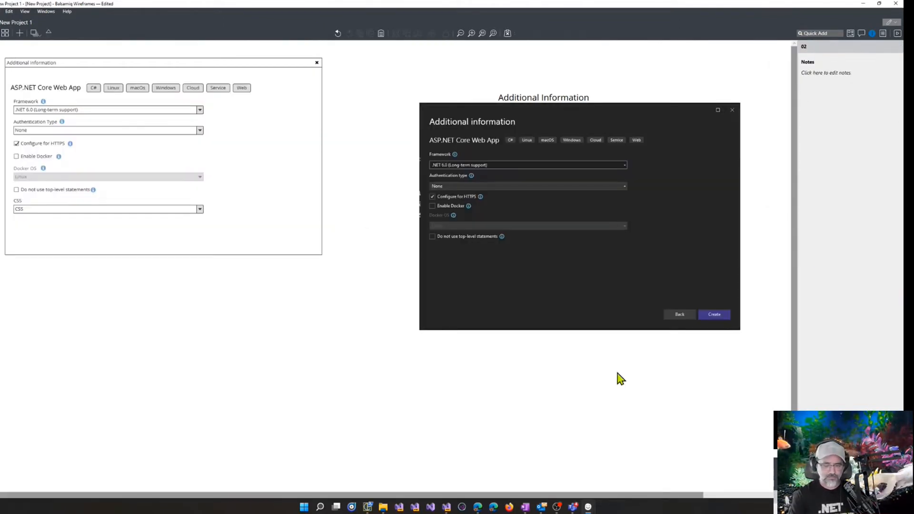
{"action": "key", "text": "slash"}
{"action": "type", "text": "butt"}
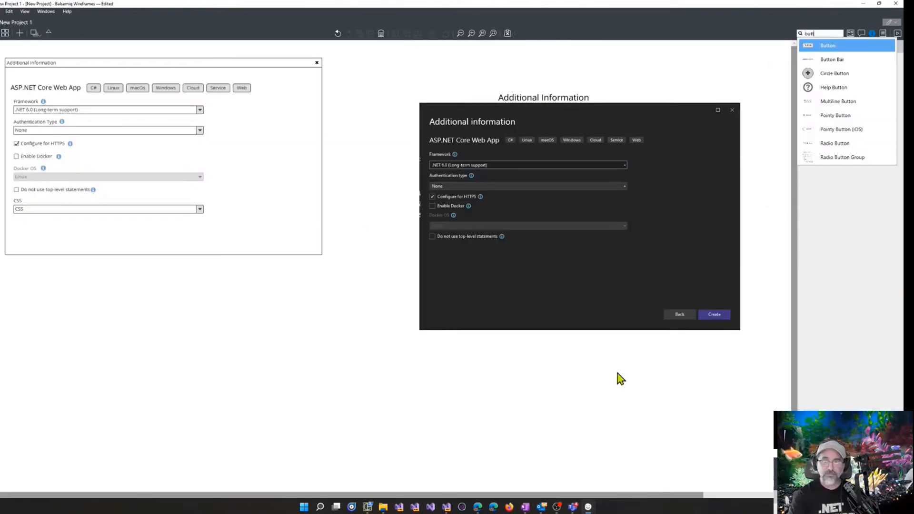
{"action": "key", "text": "Return"}
{"action": "left_click_drag", "start_coordinate": [18, 80], "coordinate": [194, 318]}
{"action": "double_click", "coordinate": [193, 317]}
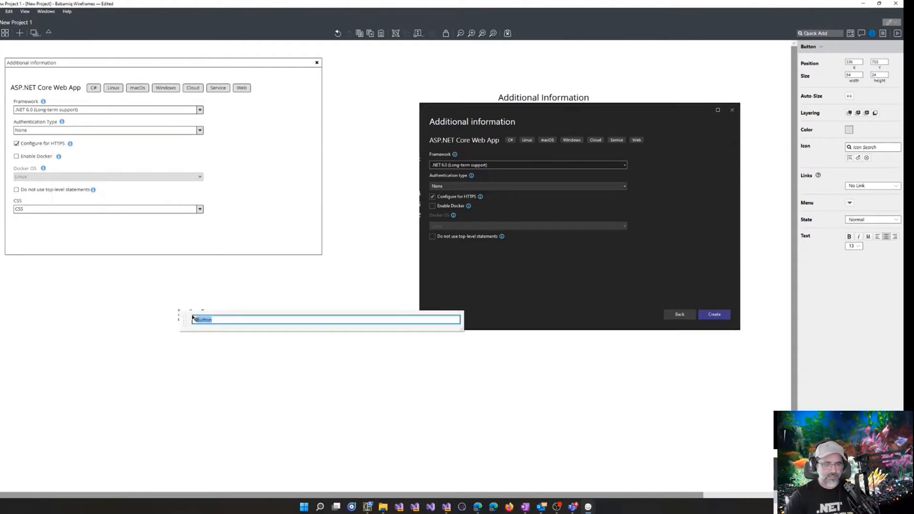
{"action": "type", "text": "Back"}
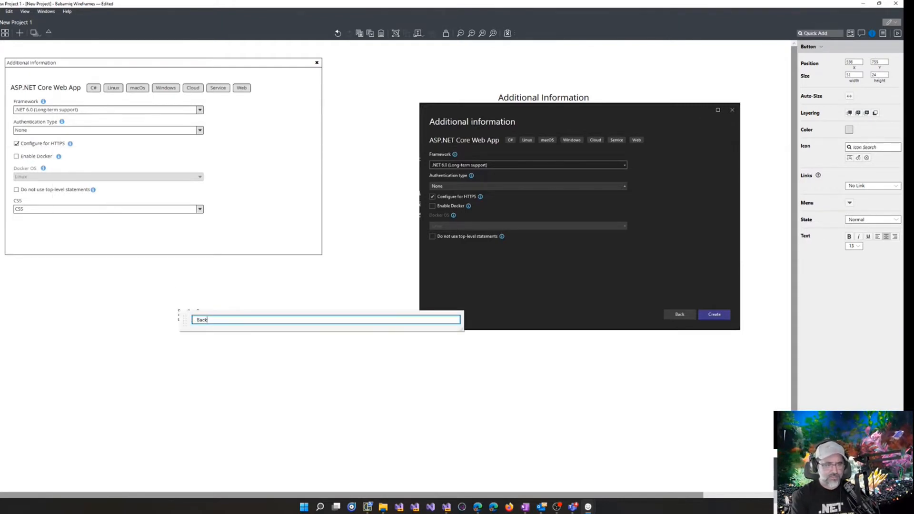
{"action": "key", "text": "Return"}
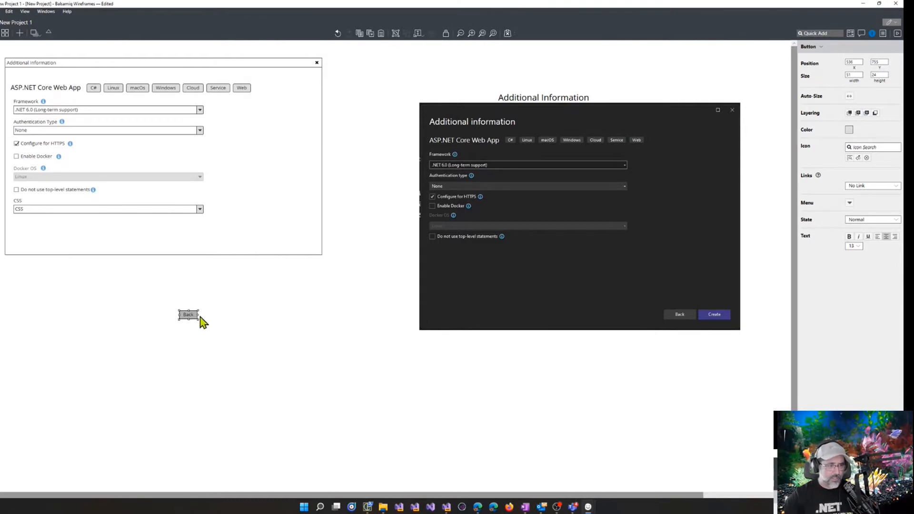
Widen the Back button to about 68 px and duplicate it alongside with the label Create
{"action": "left_click_drag", "start_coordinate": [199, 315], "coordinate": [219, 317]}
{"action": "double_click", "coordinate": [219, 317]}
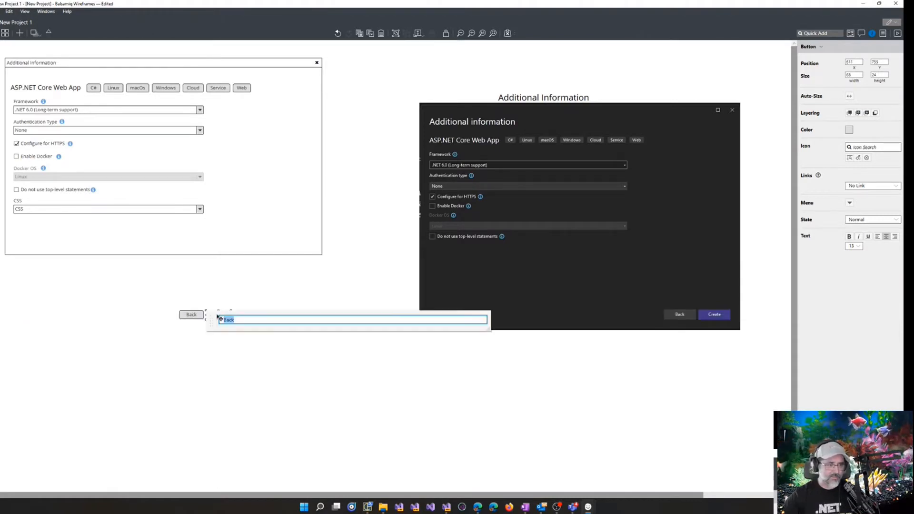
{"action": "type", "text": "Create"}
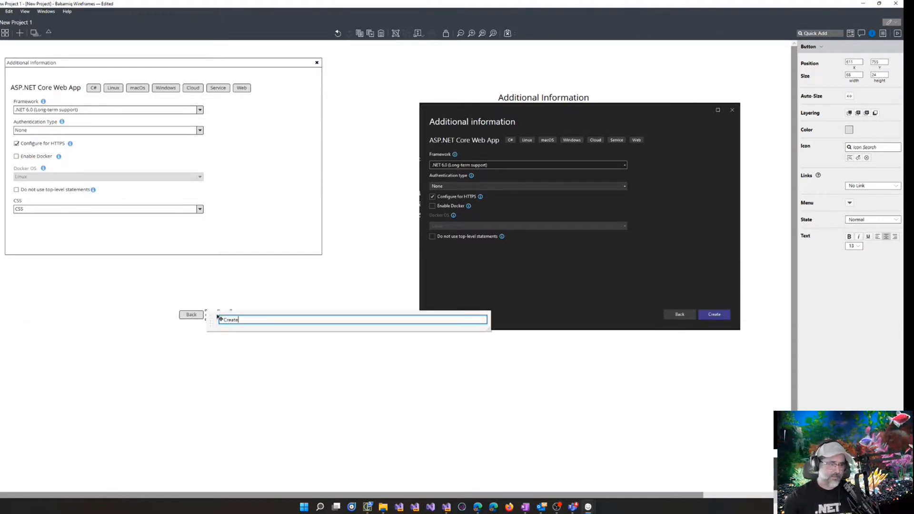
{"action": "key", "text": "Return"}
Move the Back and Create buttons together into the lower-right corner of the dialog window
{"action": "left_click", "coordinate": [261, 361]}
{"action": "left_click_drag", "start_coordinate": [159, 293], "coordinate": [265, 351]}
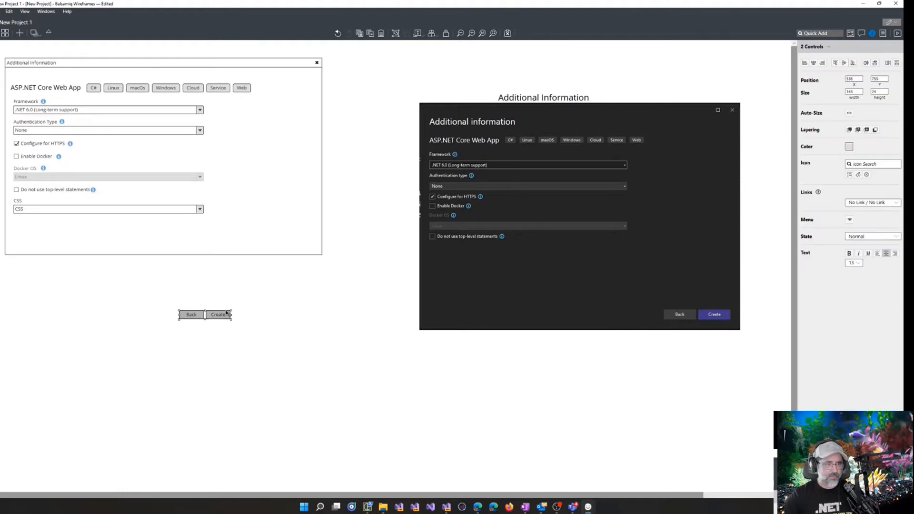
{"action": "left_click_drag", "start_coordinate": [225, 315], "coordinate": [303, 245]}
{"action": "left_click", "coordinate": [350, 258]}
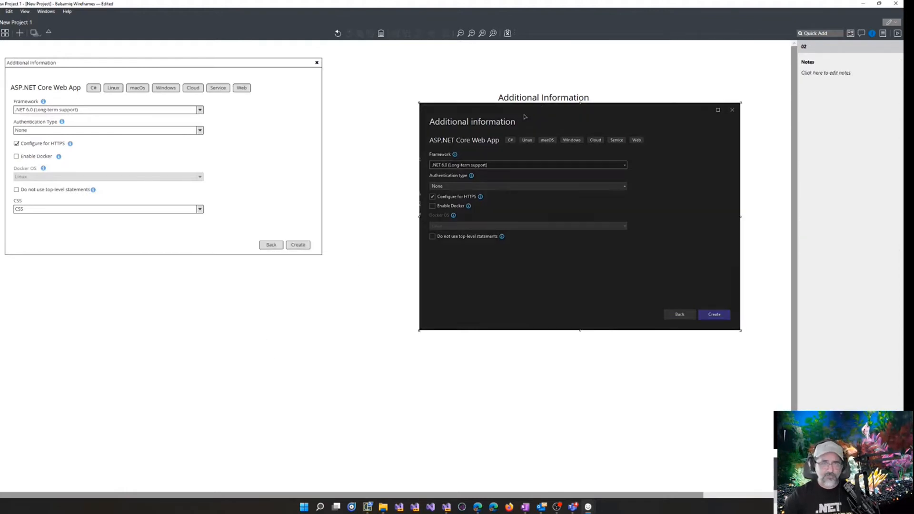
Delete the reference screenshot and the leftover Additional Information heading from the canvas
{"action": "left_click", "coordinate": [525, 118]}
{"action": "key", "text": "Delete"}
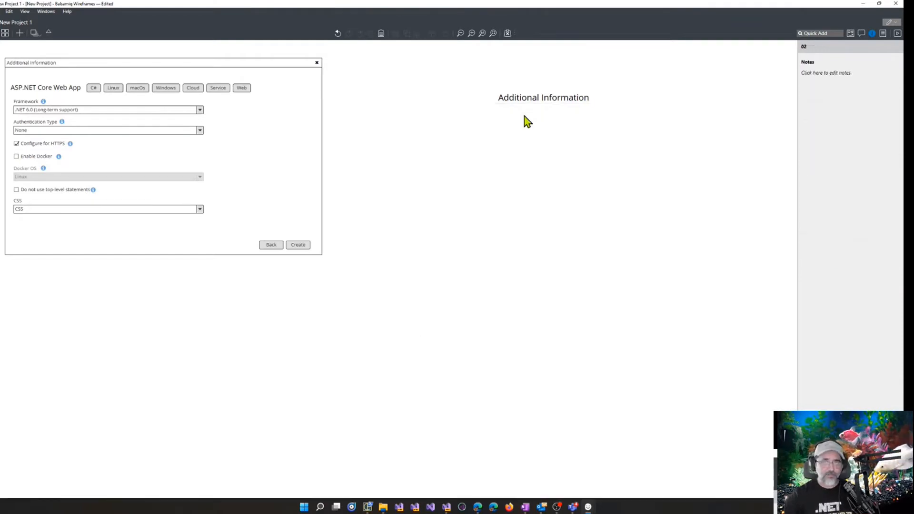
{"action": "left_click", "coordinate": [538, 100]}
{"action": "key", "text": "Delete"}
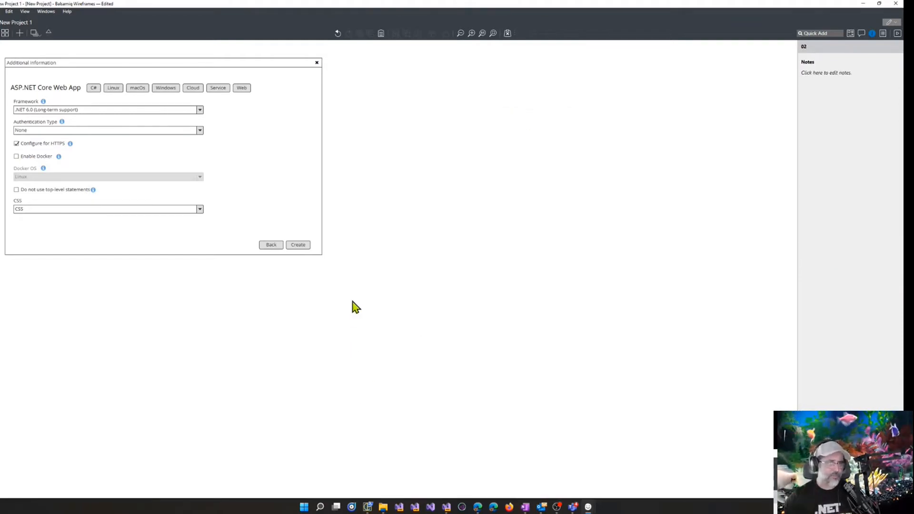
Move the Back and Create buttons up and inward, and shrink the dialog window to about 779 by 524 px
{"action": "left_click_drag", "start_coordinate": [351, 300], "coordinate": [270, 240]}
{"action": "left_click", "coordinate": [309, 200]}
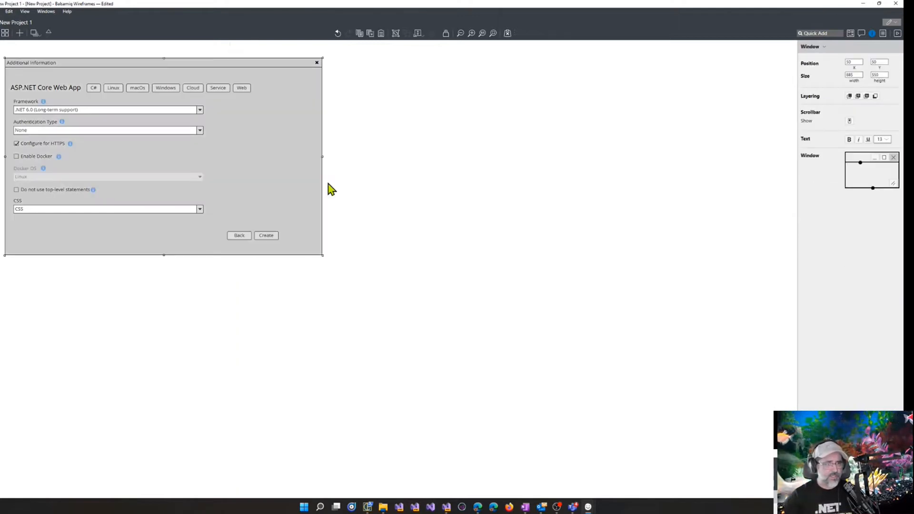
{"action": "left_click_drag", "start_coordinate": [320, 156], "coordinate": [283, 156]}
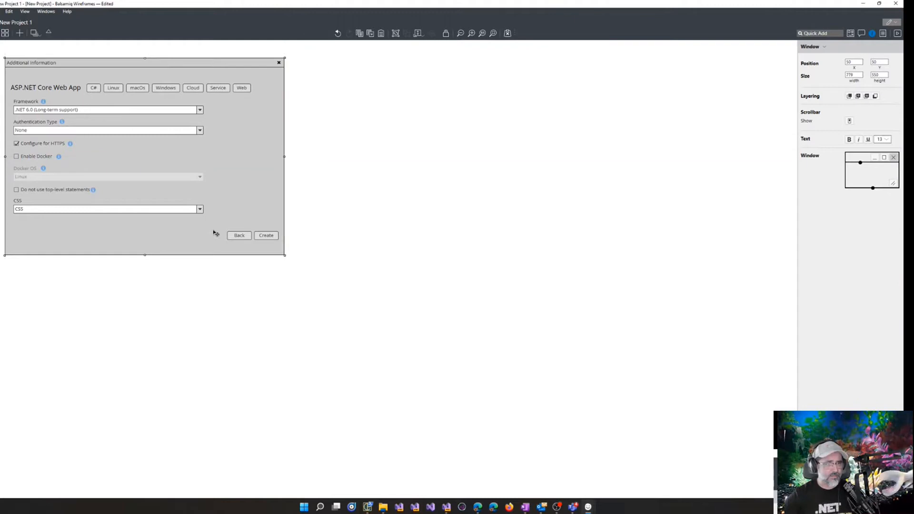
{"action": "left_click_drag", "start_coordinate": [154, 255], "coordinate": [153, 246]}
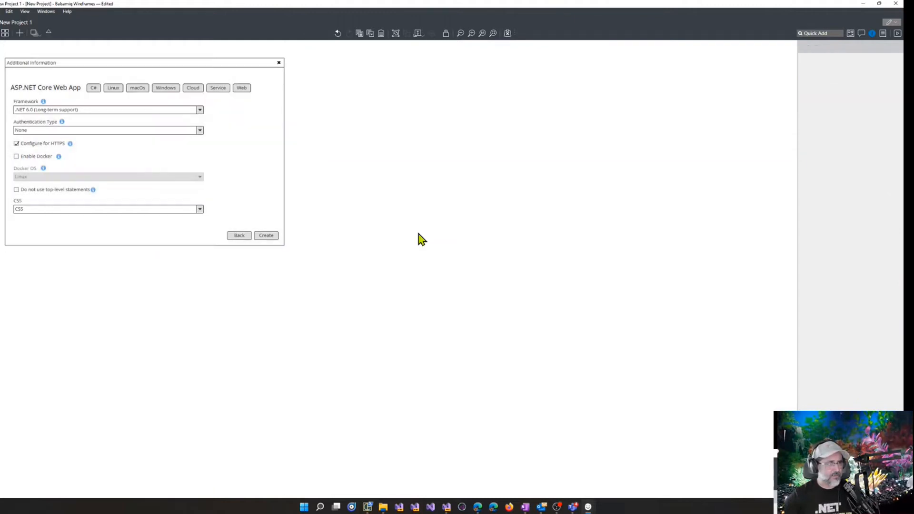
{"action": "left_click", "coordinate": [418, 238]}
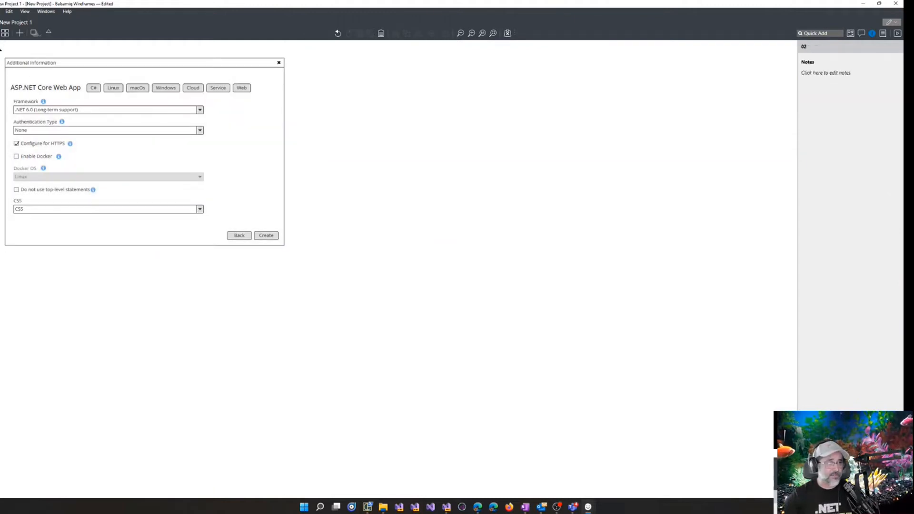
Group all of the dialog's controls and convert the group to a symbol named npd-addl-info
{"action": "left_click_drag", "start_coordinate": [1, 42], "coordinate": [341, 297]}
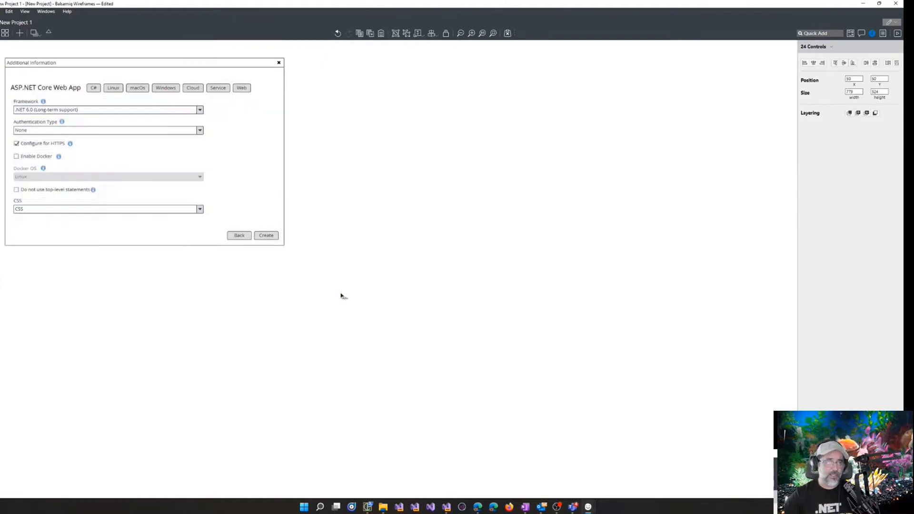
{"action": "key", "text": "ctrl+g"}
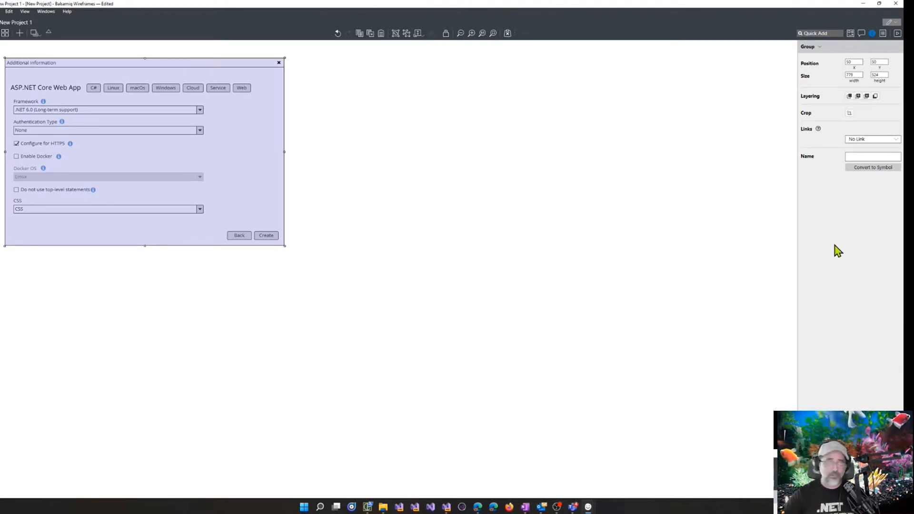
{"action": "left_click", "coordinate": [876, 156]}
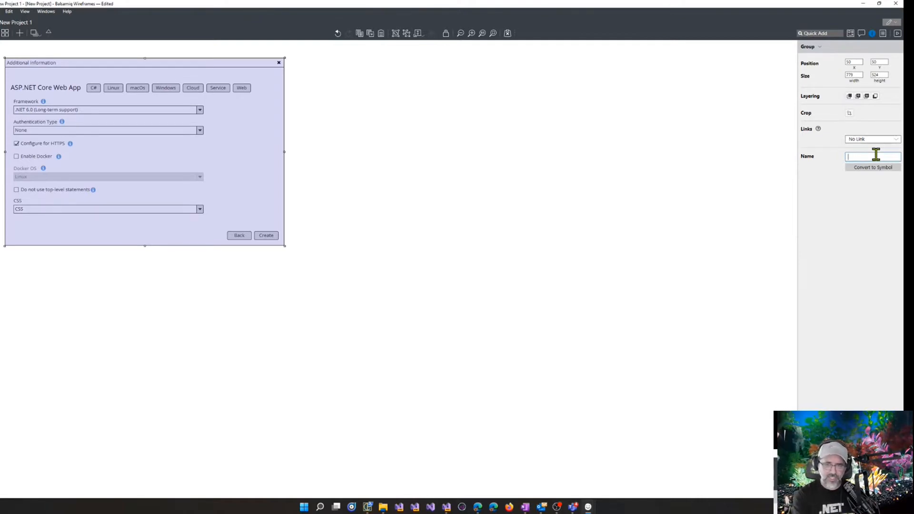
{"action": "type", "text": "npd-addl-info"}
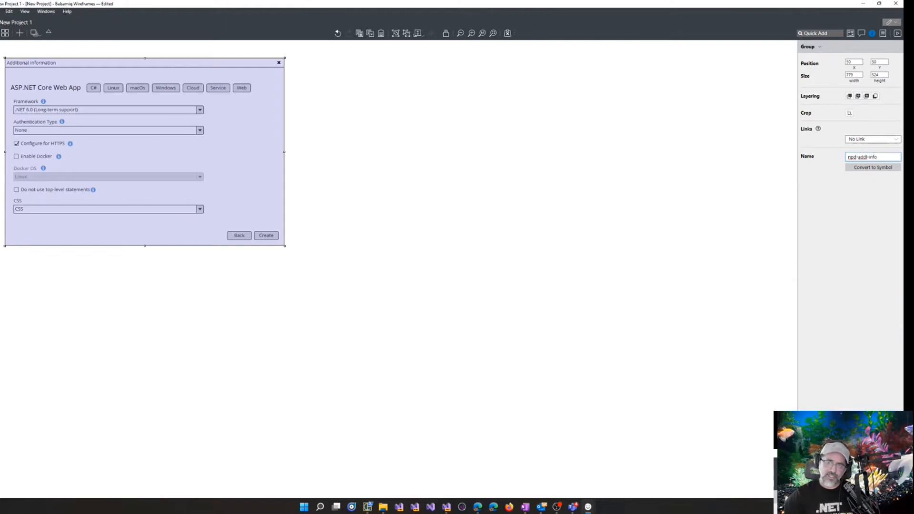
{"action": "left_click", "coordinate": [871, 169]}
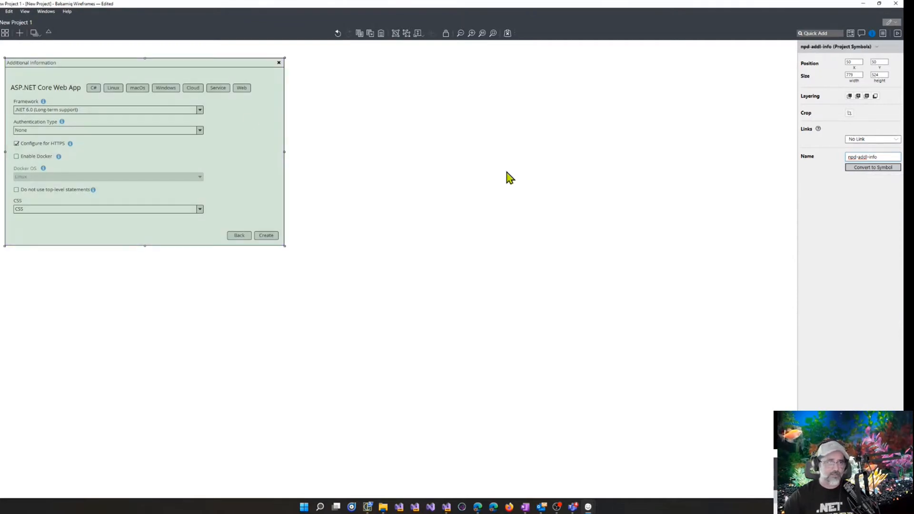
{"action": "left_click", "coordinate": [514, 220]}
{"action": "mouse_move", "coordinate": [447, 507]}
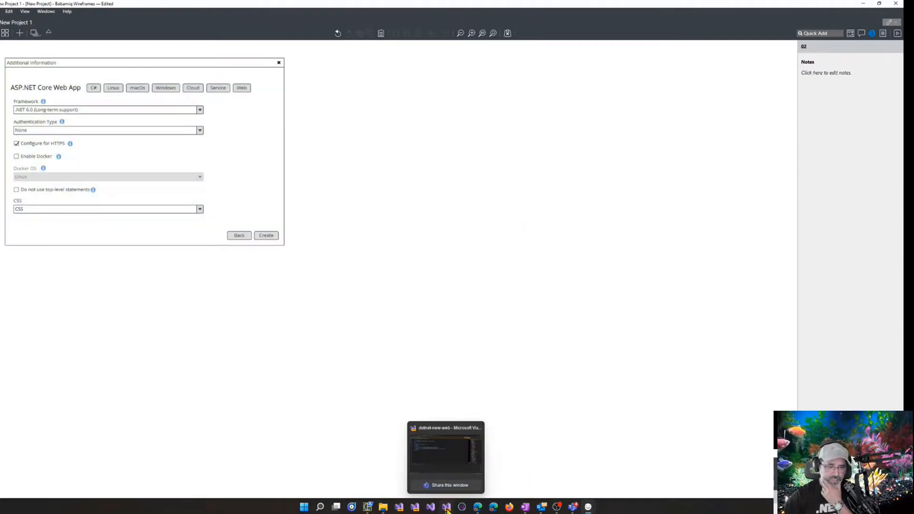
{"action": "left_click", "coordinate": [453, 459]}
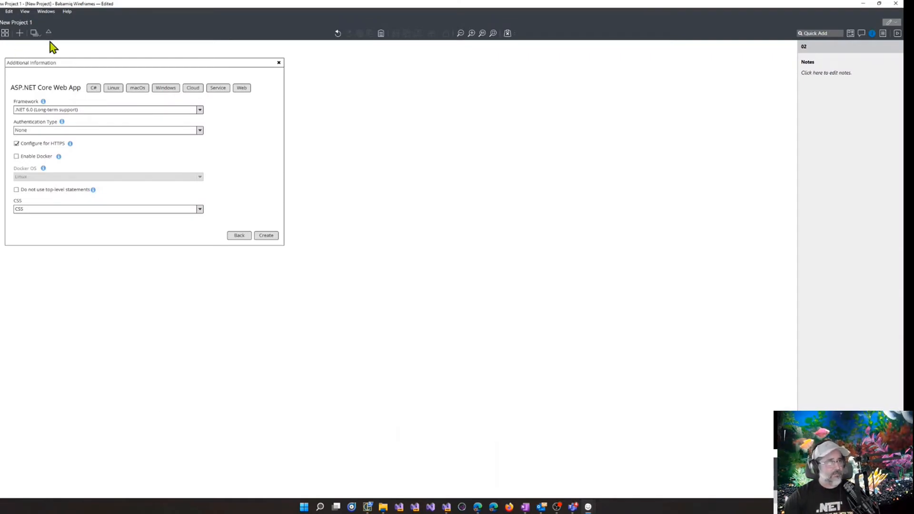
Create a new wireframe and place two instances of the npd-addl-info symbol side by side on it
{"action": "left_click", "coordinate": [4, 34]}
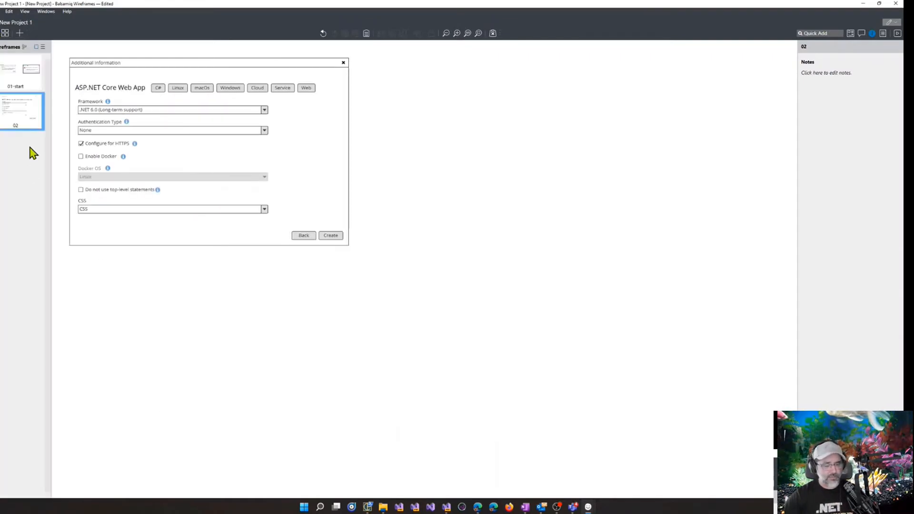
{"action": "key", "text": "ctrl+n"}
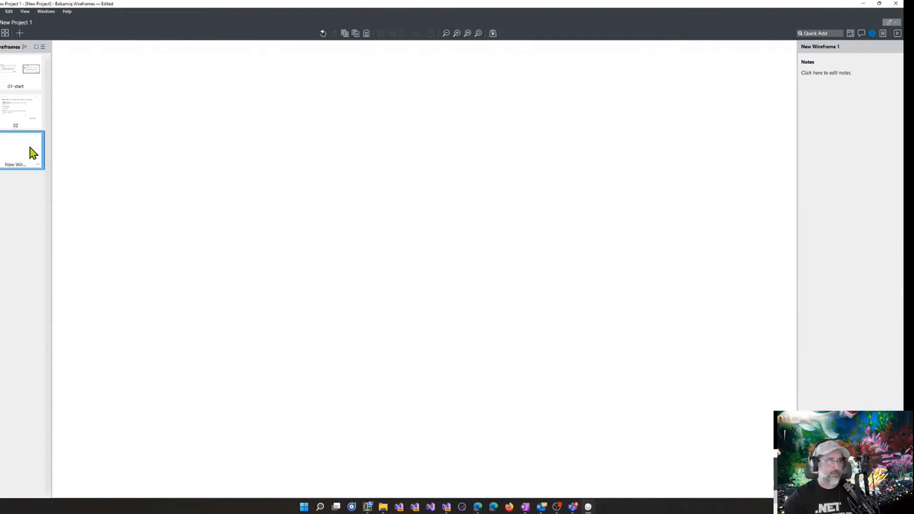
{"action": "key", "text": "ctrl+f"}
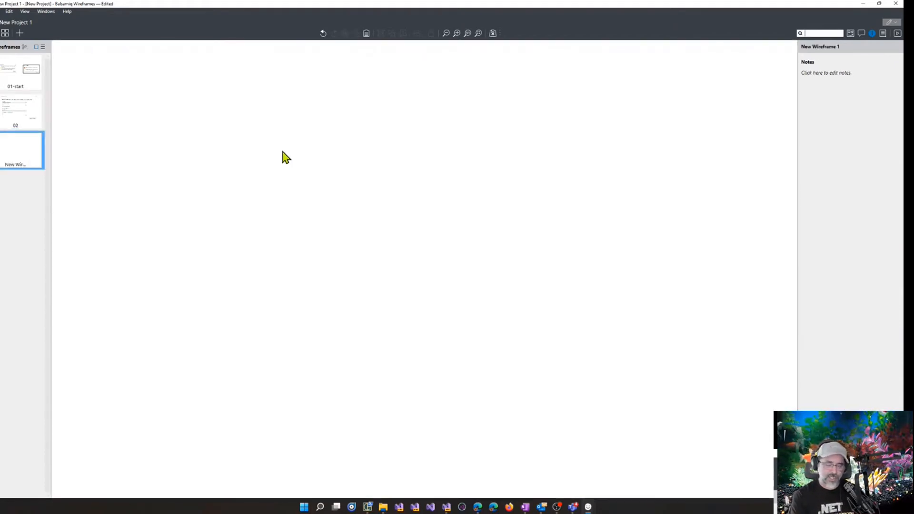
{"action": "type", "text": "npd"}
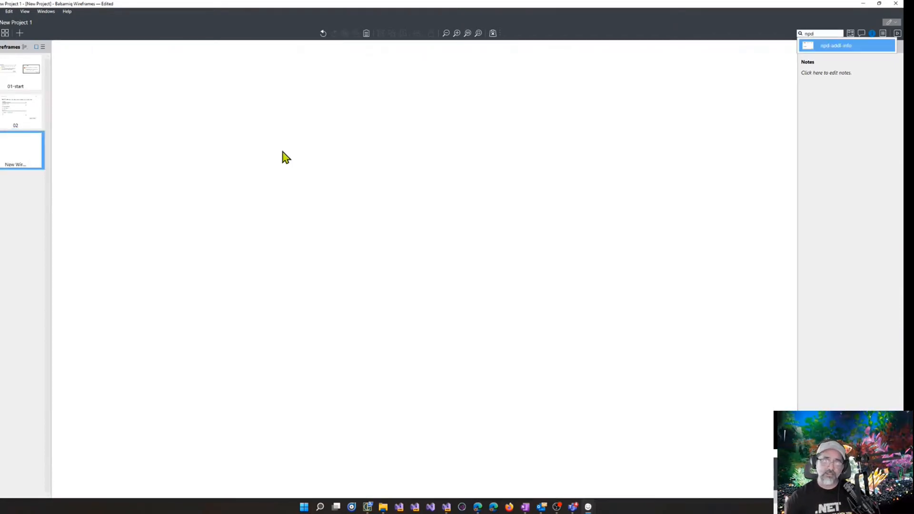
{"action": "key", "text": "Return"}
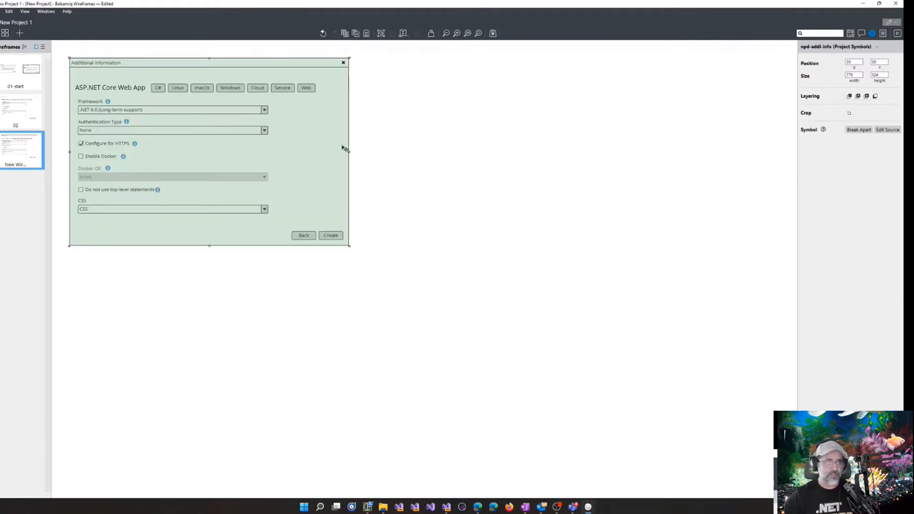
{"action": "left_click_drag", "start_coordinate": [322, 148], "coordinate": [621, 148]}
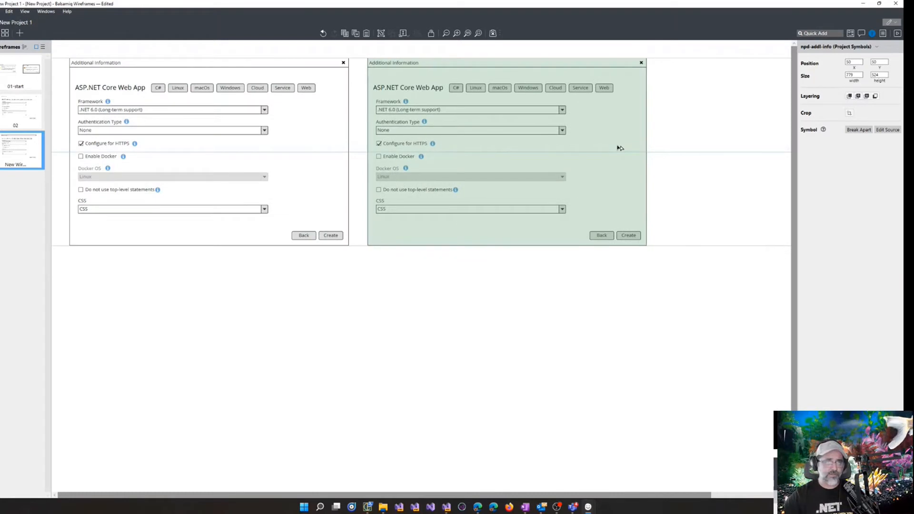
{"action": "key", "text": "Escape"}
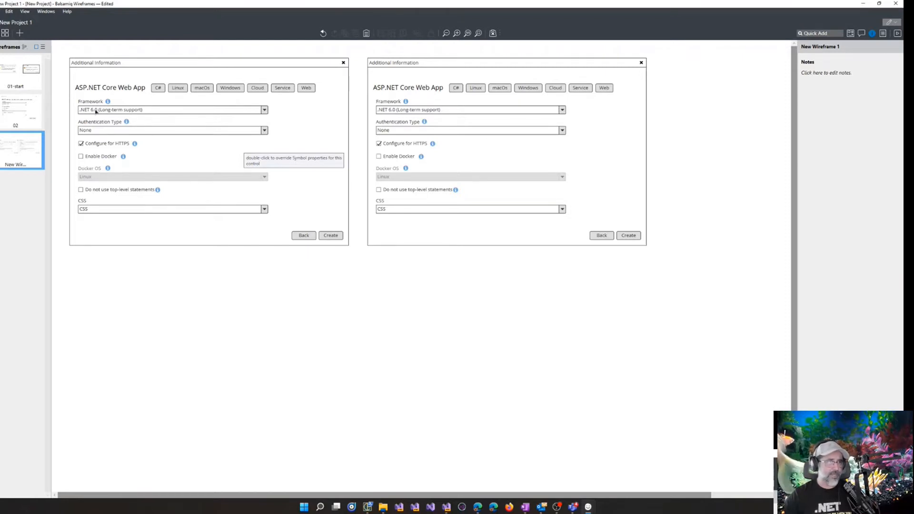
Open the source of the npd-addl-info symbol for editing from the first of the two instances
{"action": "left_click", "coordinate": [201, 122]}
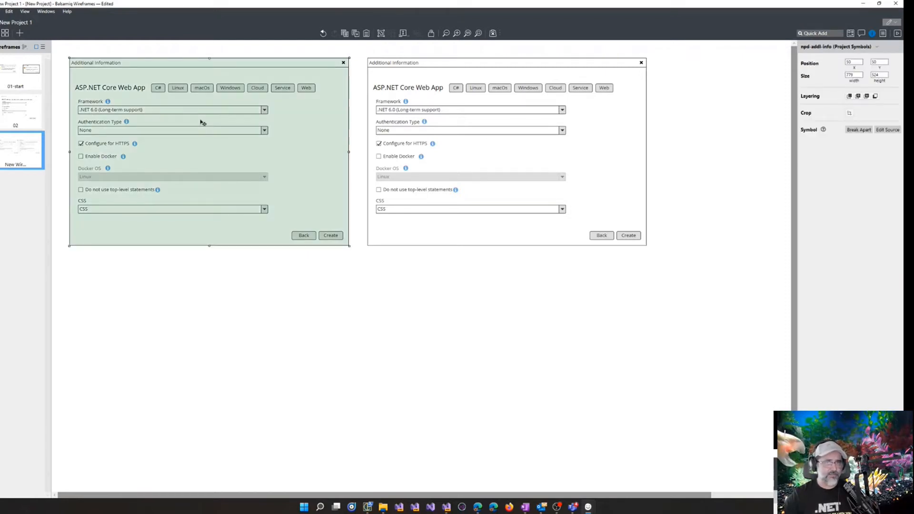
{"action": "left_click", "coordinate": [887, 135]}
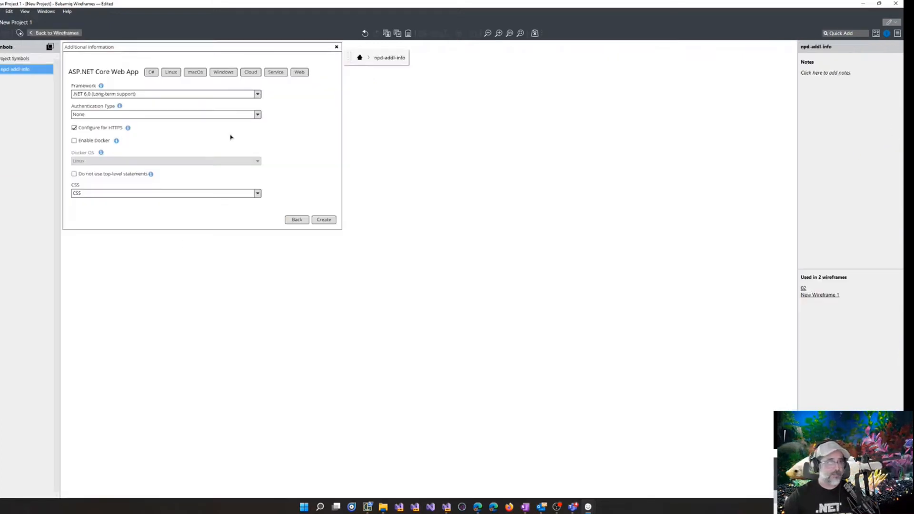
{"action": "left_click", "coordinate": [25, 12]}
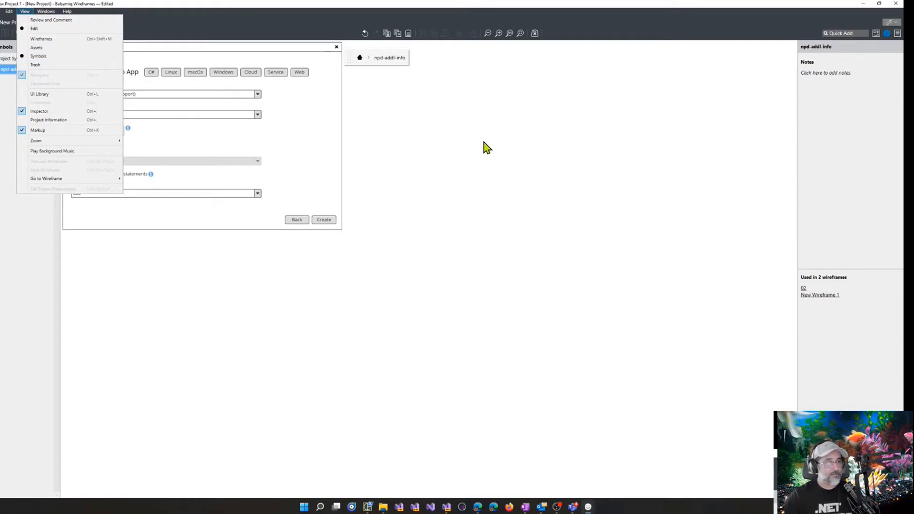
{"action": "left_click", "coordinate": [234, 98]}
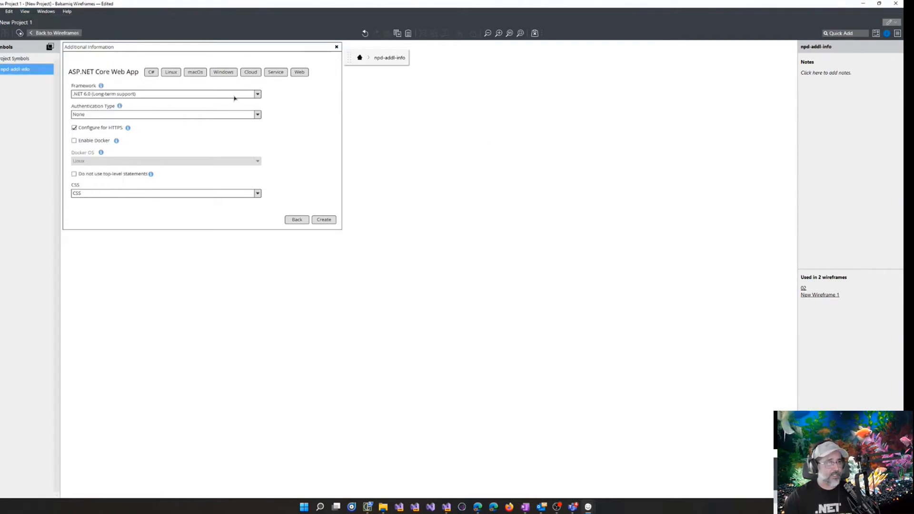
Add a .NET 5.0 option above .NET 6.0 (Long-term support) in the symbol's Framework combo box
{"action": "double_click", "coordinate": [114, 96]}
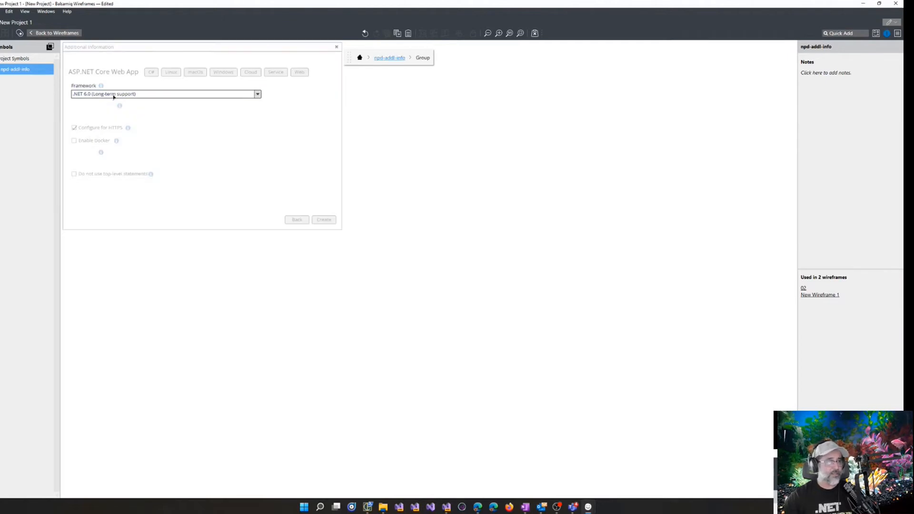
{"action": "double_click", "coordinate": [114, 96]}
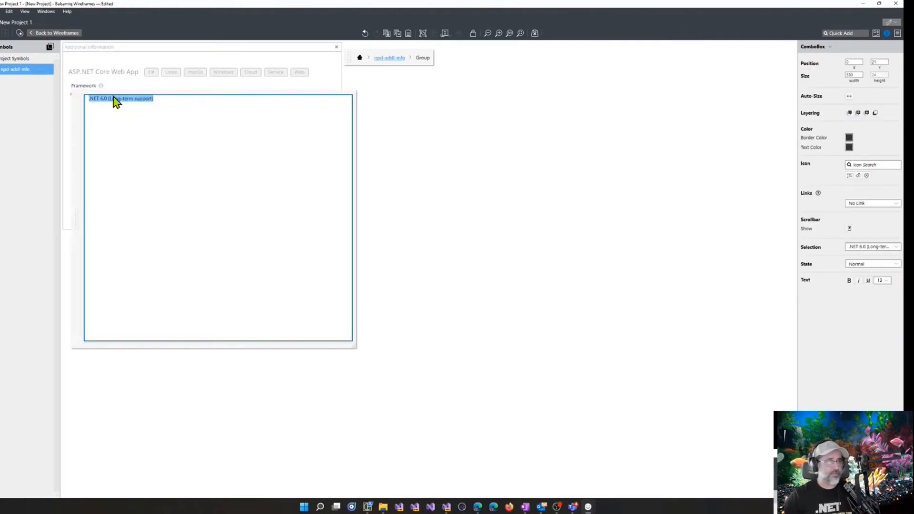
{"action": "key", "text": "Home"}
{"action": "key", "text": "Return"}
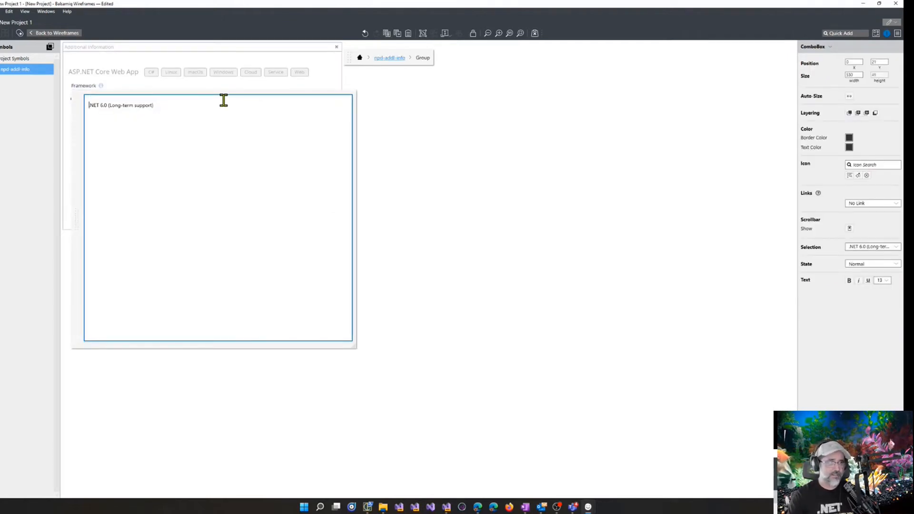
{"action": "type", "text": ".NET 5.0"}
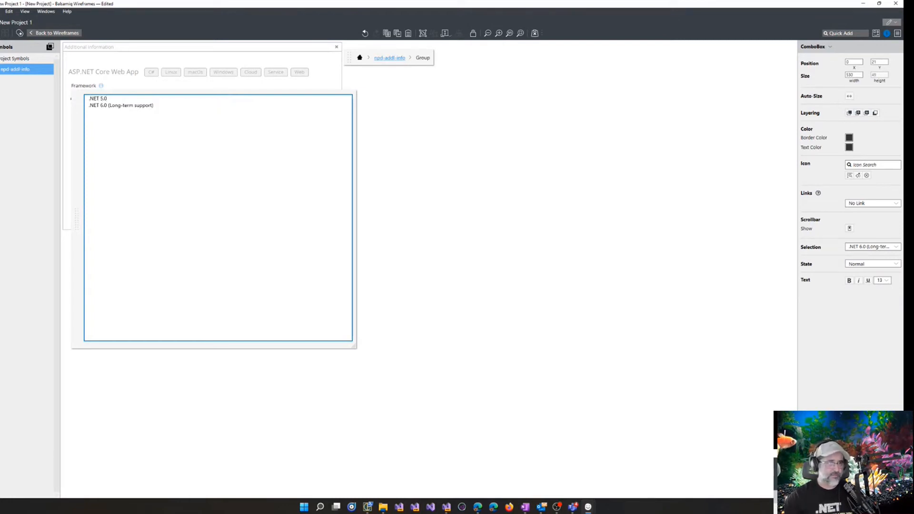
{"action": "left_click", "coordinate": [527, 152]}
Set the Framework combo box's state to Closed and return to the whole symbol
{"action": "left_click", "coordinate": [215, 103]}
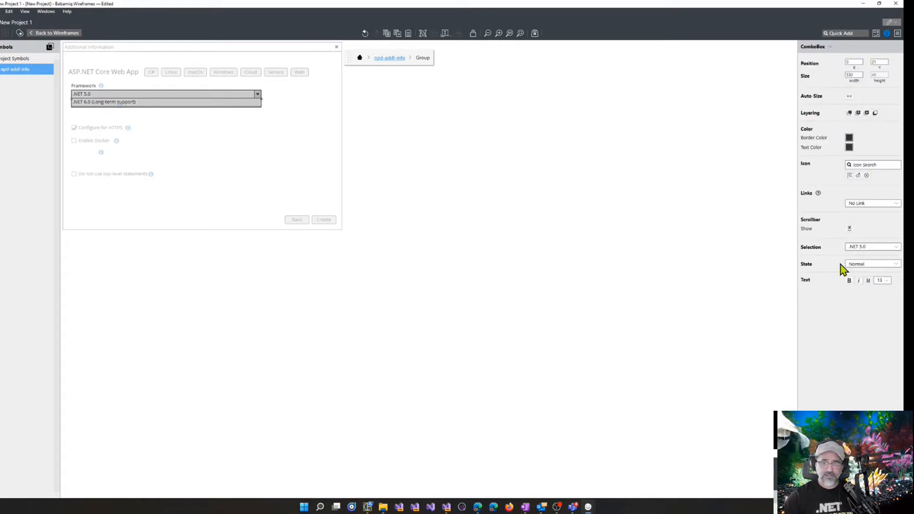
{"action": "left_click", "coordinate": [863, 264]}
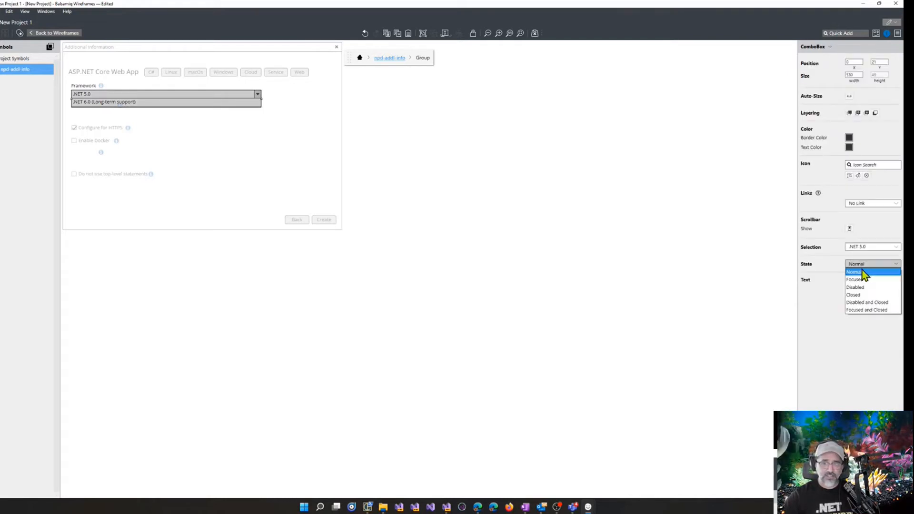
{"action": "left_click", "coordinate": [870, 295]}
{"action": "left_click", "coordinate": [553, 192]}
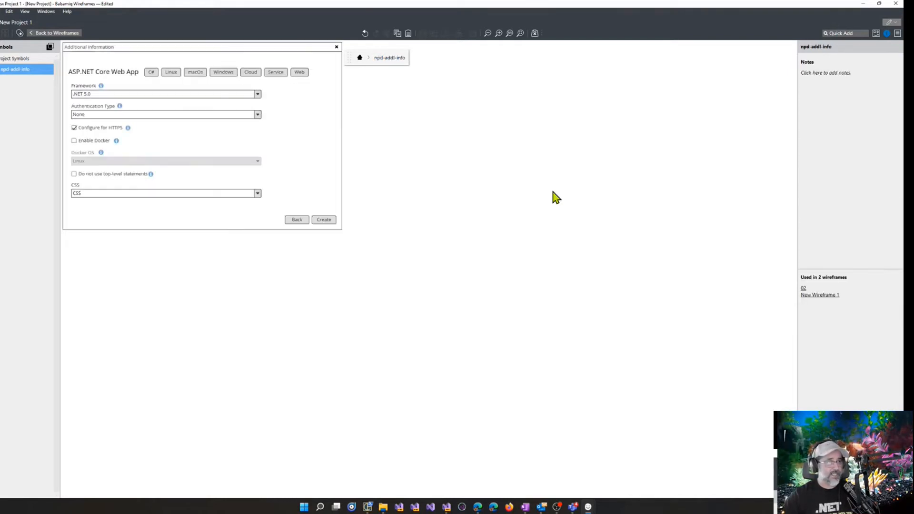
Add the options Individual Accounts, Microsoft identity platform and Windows below None in the Authentication Type combo box
{"action": "left_click", "coordinate": [131, 109]}
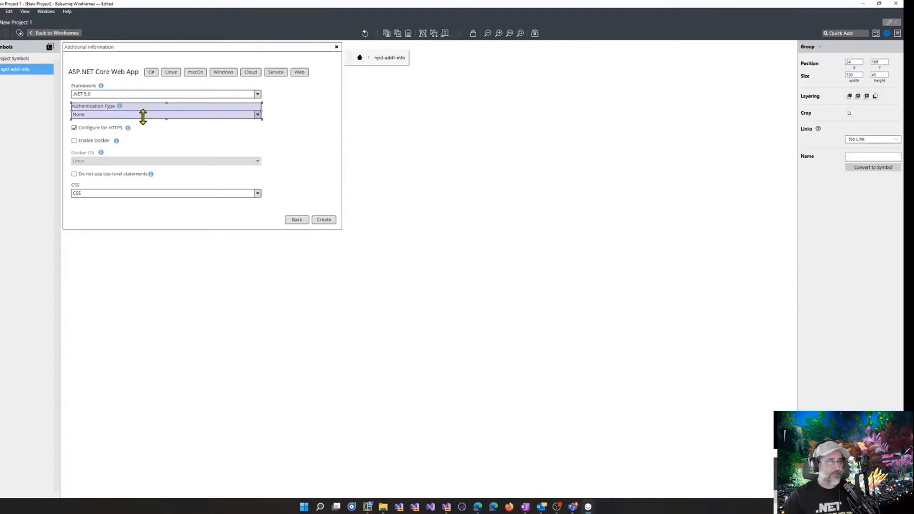
{"action": "double_click", "coordinate": [100, 116]}
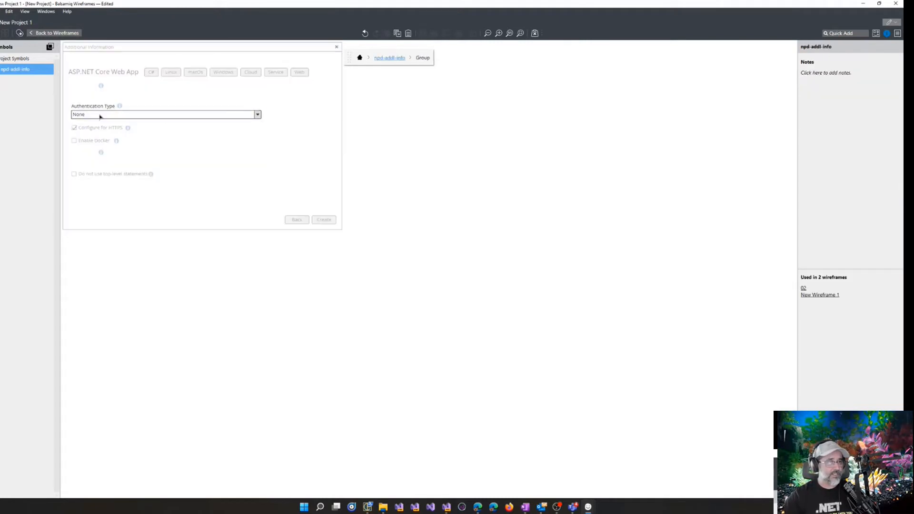
{"action": "double_click", "coordinate": [124, 117]}
{"action": "left_click", "coordinate": [130, 122]}
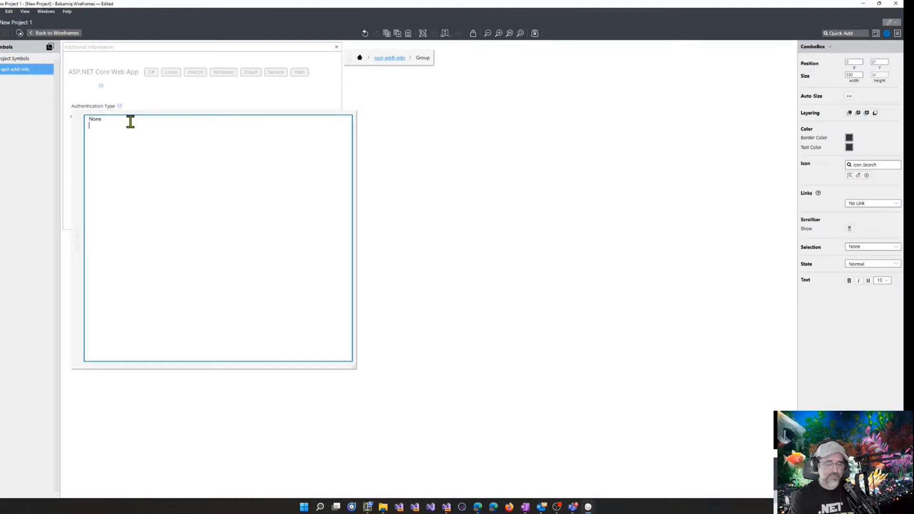
{"action": "key", "text": "Return"}
{"action": "type", "text": "Individual "}
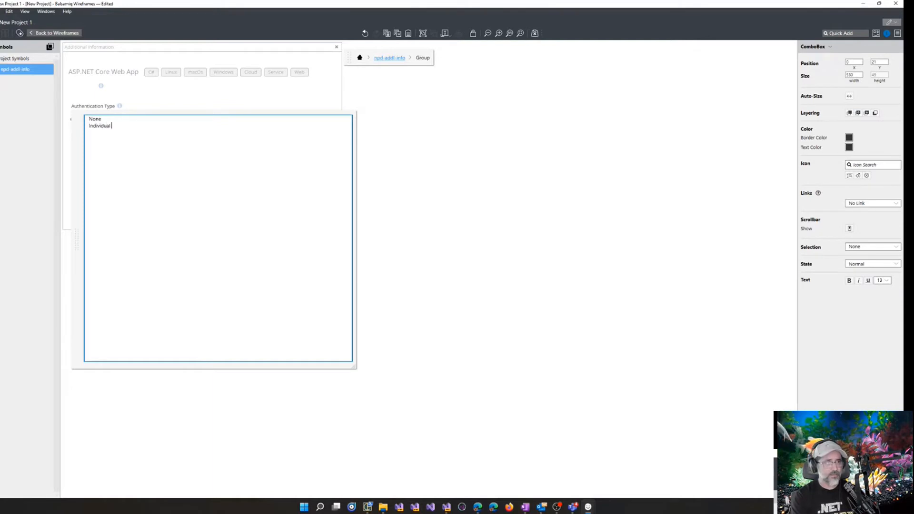
{"action": "type", "text": "Accounts"}
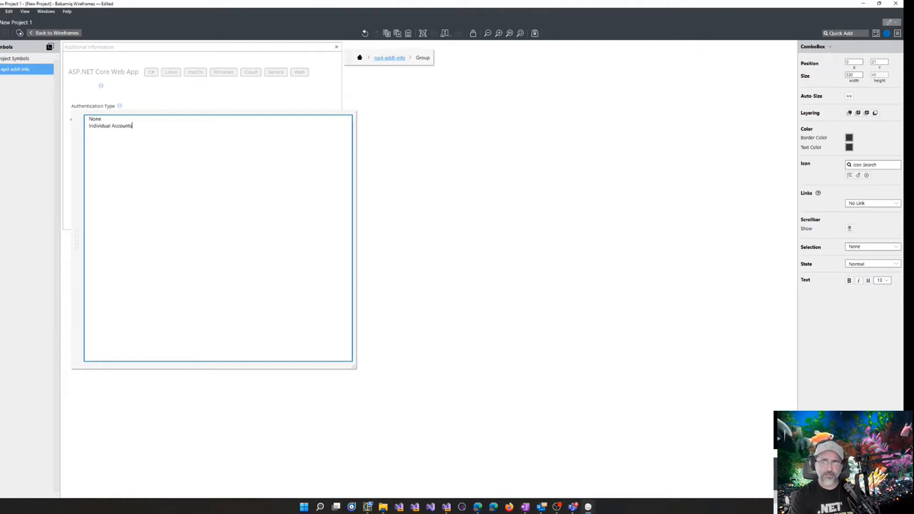
{"action": "key", "text": "Return"}
{"action": "type", "text": "Micro"}
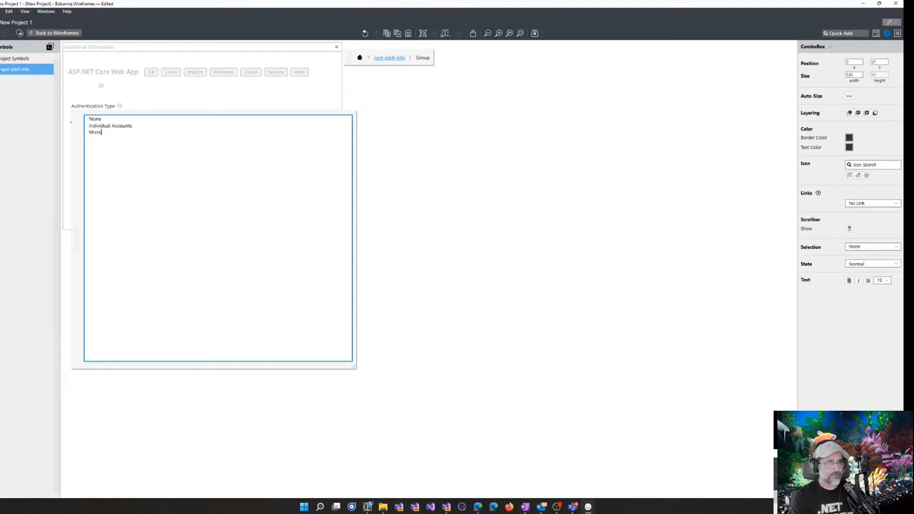
{"action": "type", "text": "ssoft ide"}
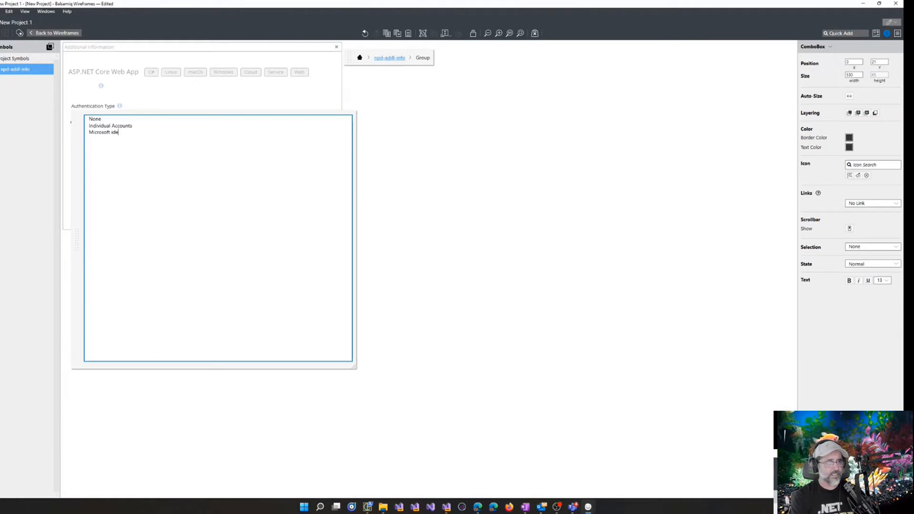
{"action": "type", "text": "ntity platform"}
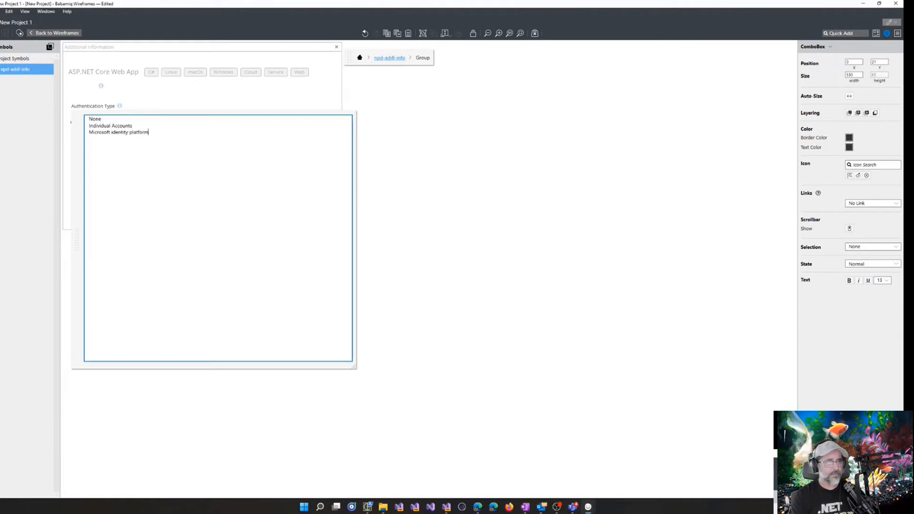
{"action": "key", "text": "Return"}
{"action": "type", "text": "Windows"}
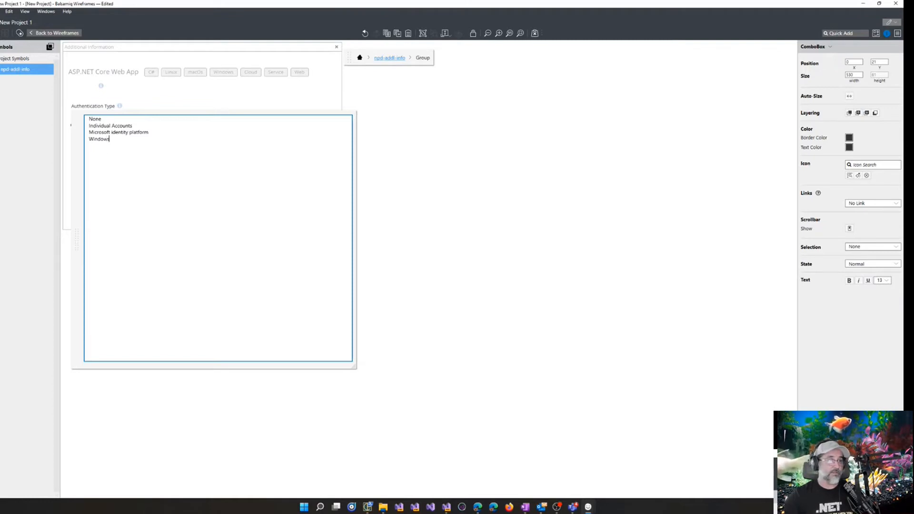
{"action": "left_click", "coordinate": [529, 173]}
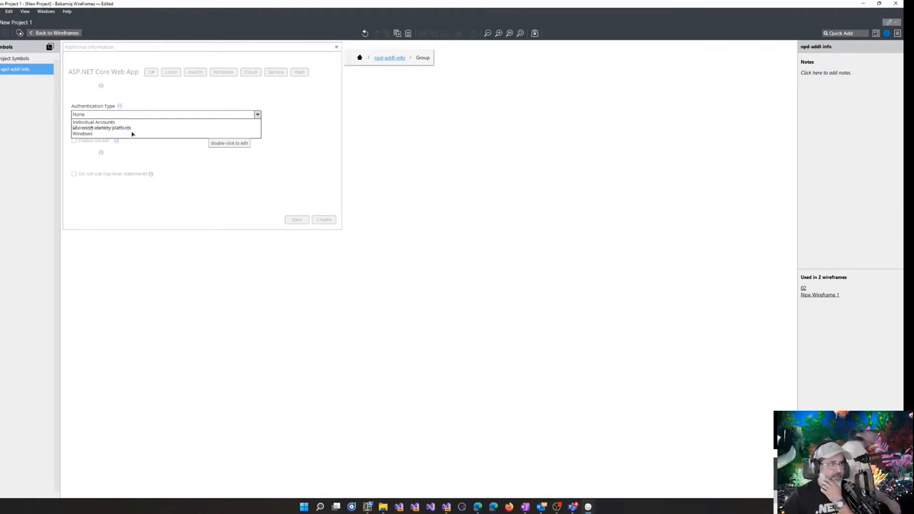
Try to bring the Authentication Type combo box to the front from inside its group, and return to the whole symbol
{"action": "left_click", "coordinate": [213, 128]}
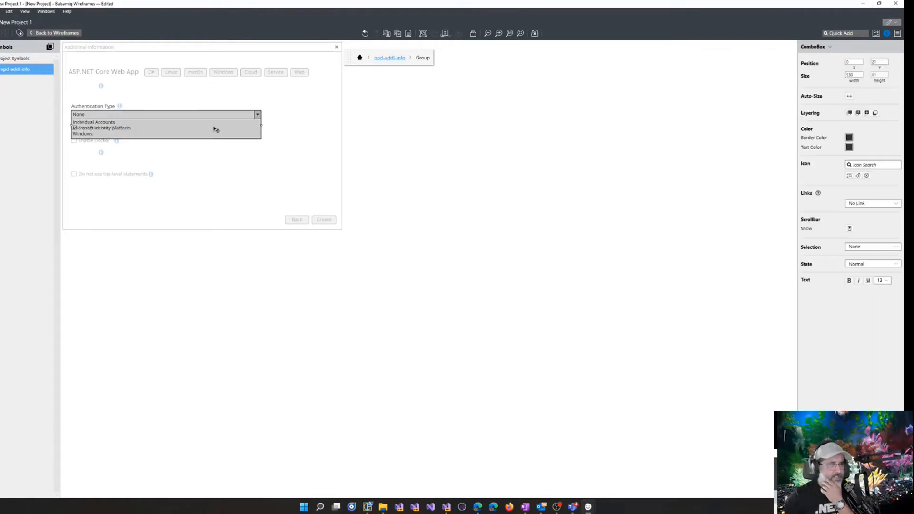
{"action": "right_click", "coordinate": [215, 129]}
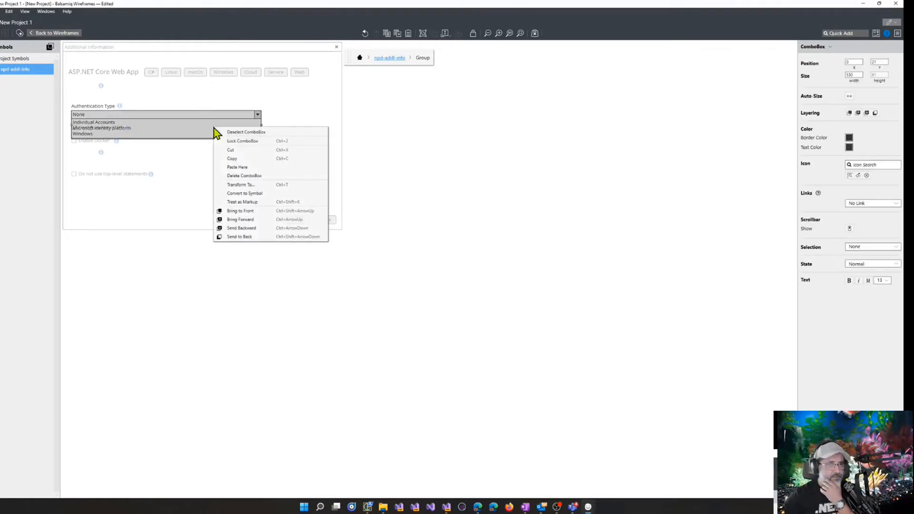
{"action": "left_click", "coordinate": [262, 211]}
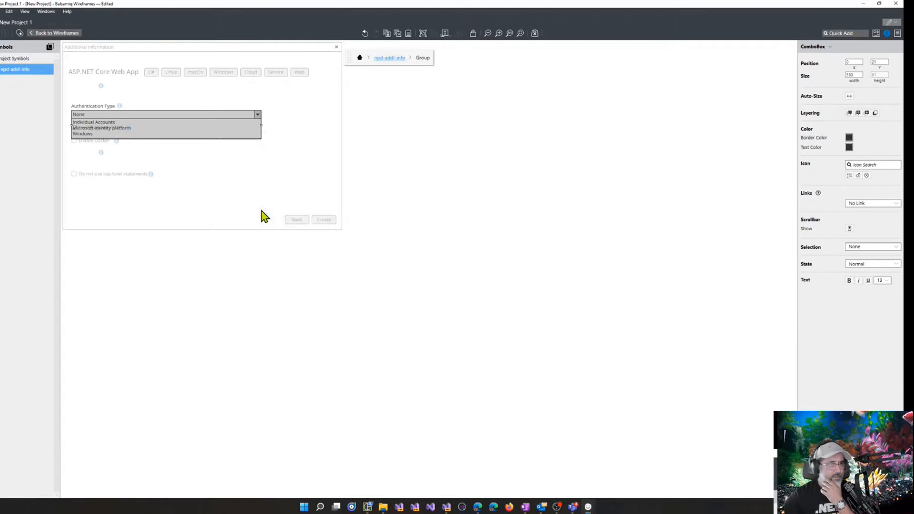
{"action": "left_click", "coordinate": [442, 211]}
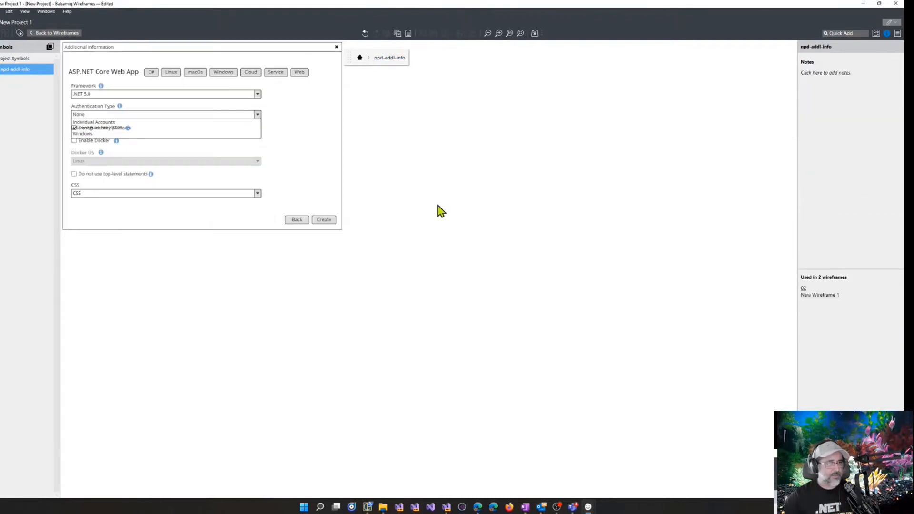
Bring the whole Authentication Type group to the front of the dialog's other controls
{"action": "left_click", "coordinate": [237, 128]}
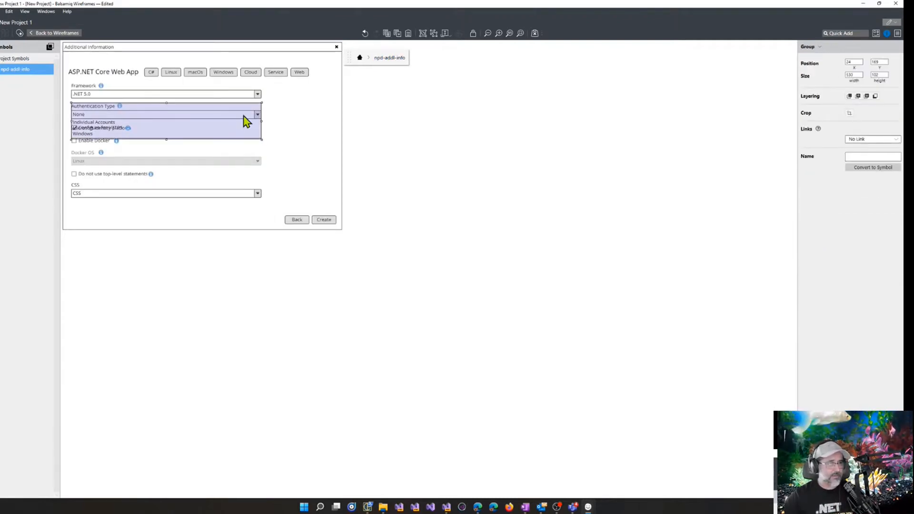
{"action": "right_click", "coordinate": [243, 116]}
{"action": "left_click", "coordinate": [300, 226]}
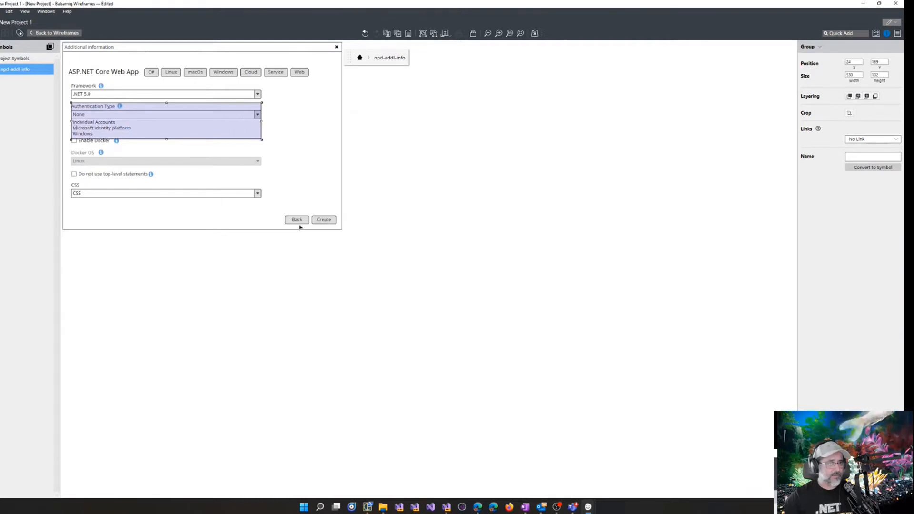
{"action": "left_click", "coordinate": [475, 224]}
Set the Authentication Type combo box's state to Closed and return to the wireframes
{"action": "double_click", "coordinate": [180, 126]}
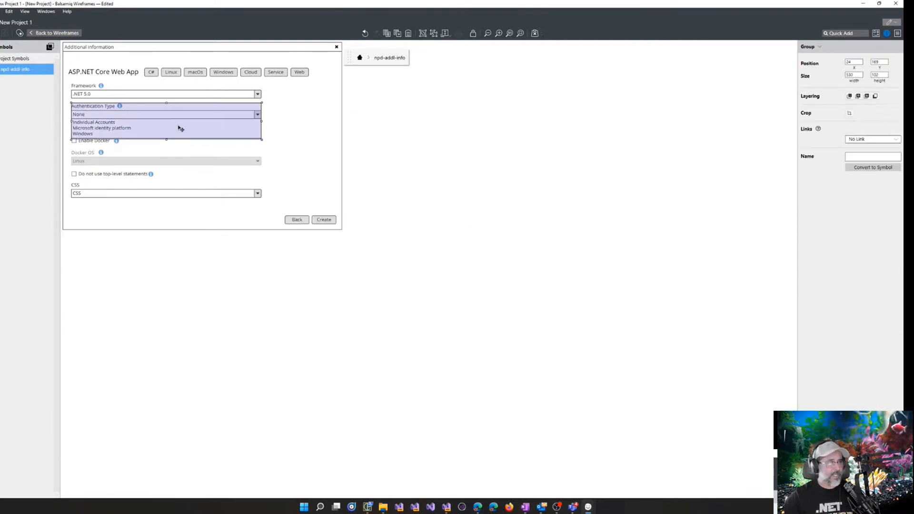
{"action": "left_click", "coordinate": [863, 264]}
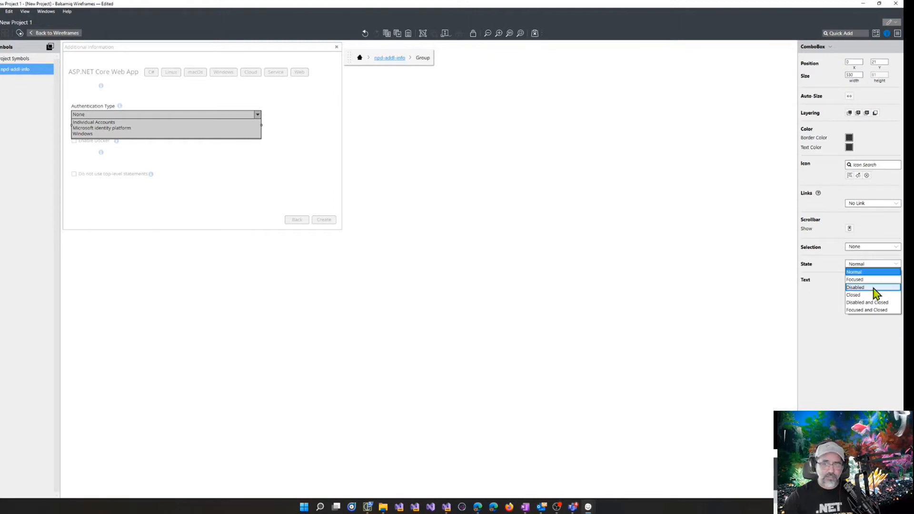
{"action": "left_click", "coordinate": [876, 299]}
{"action": "left_click", "coordinate": [579, 180]}
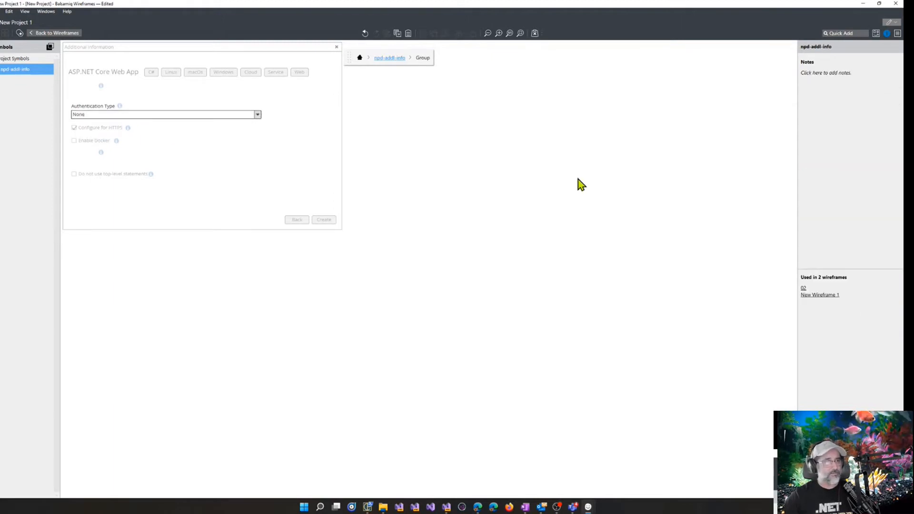
{"action": "left_click", "coordinate": [579, 184]}
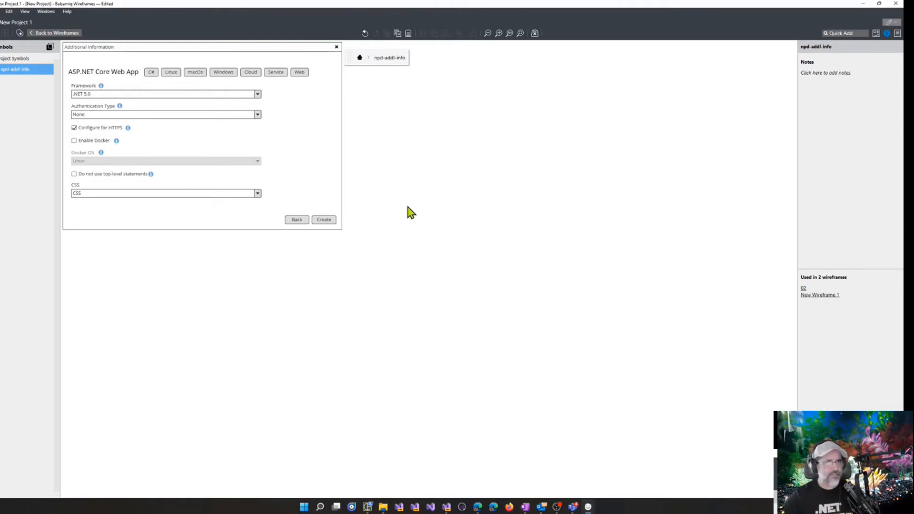
{"action": "left_click", "coordinate": [62, 33]}
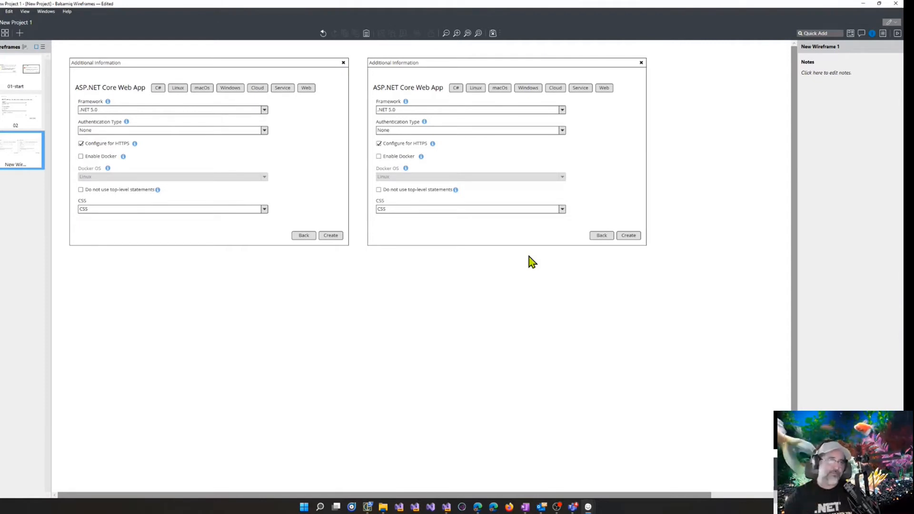
Replace both dialog instances in New Wireframe 1 with one new npd-addl-info symbol placed in the canvas's upper-left corner
{"action": "left_click_drag", "start_coordinate": [706, 283], "coordinate": [14, 50]}
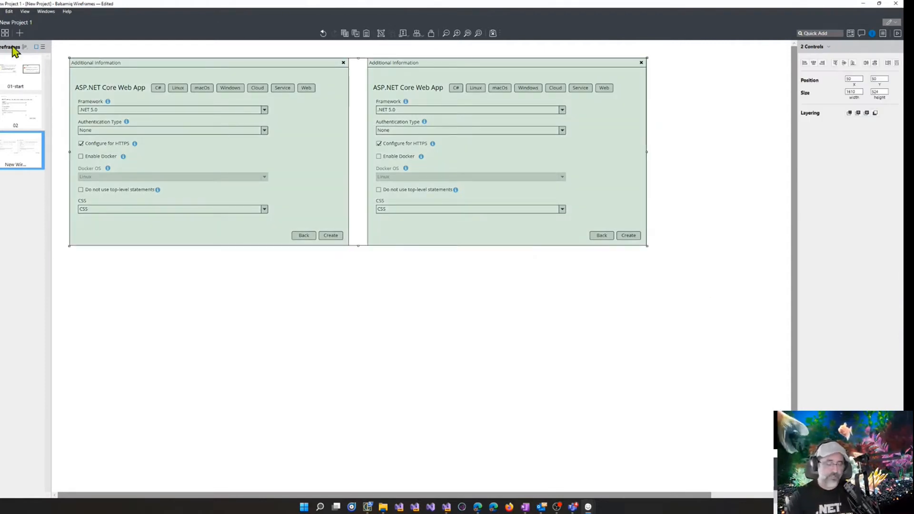
{"action": "key", "text": "Delete"}
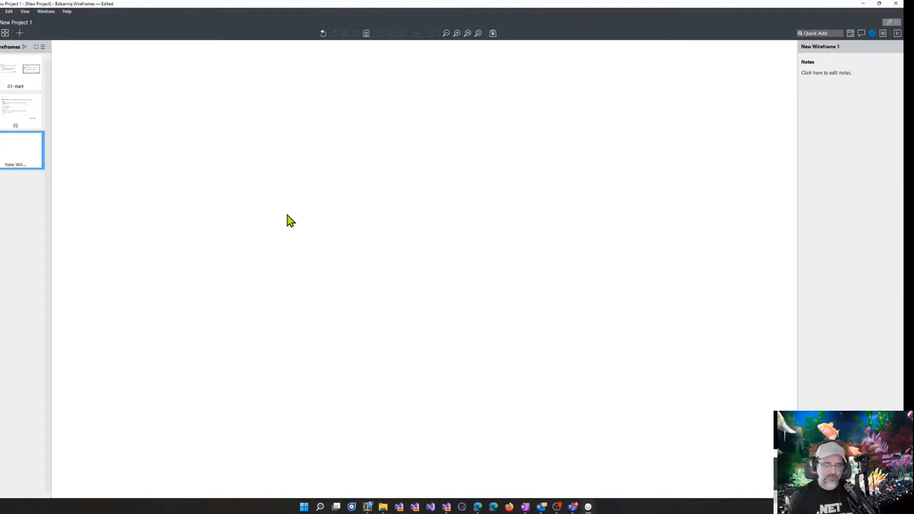
{"action": "key", "text": "slash"}
{"action": "type", "text": "npd"}
{"action": "key", "text": "Return"}
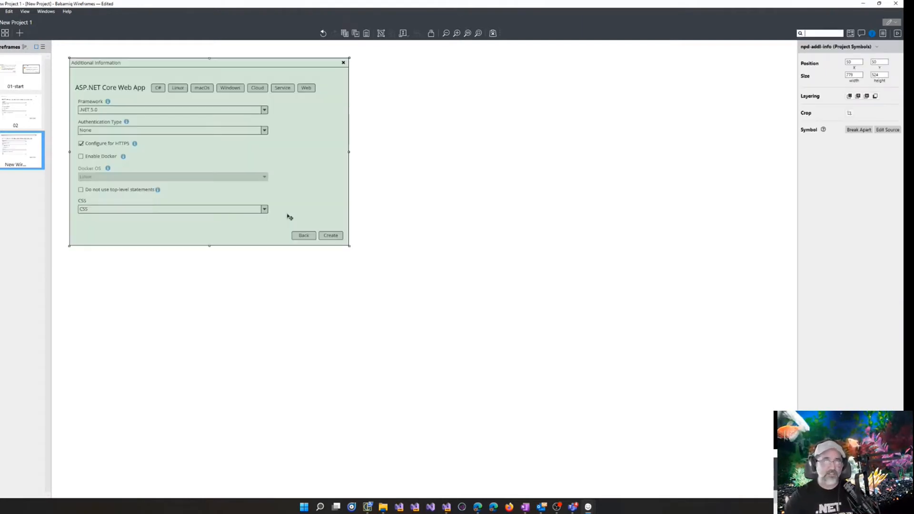
{"action": "left_click_drag", "start_coordinate": [306, 174], "coordinate": [294, 158]}
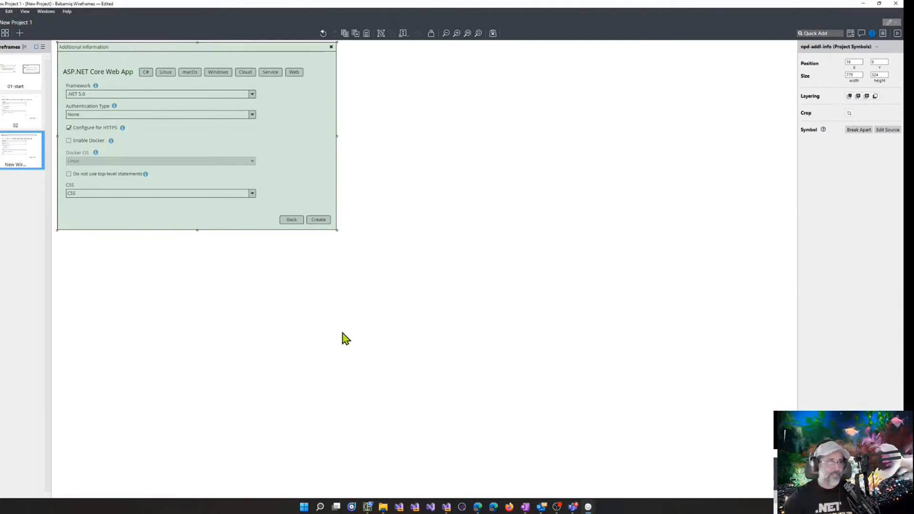
{"action": "left_click", "coordinate": [235, 255]}
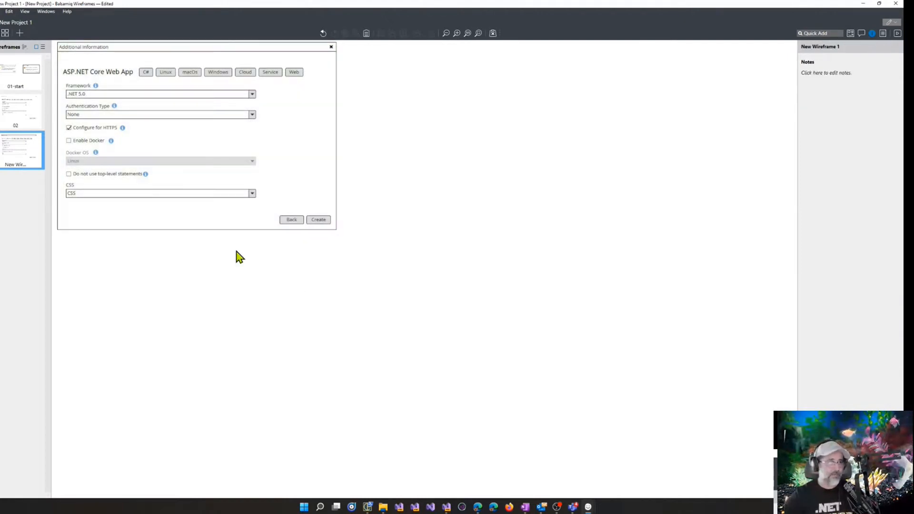
Set the Framework combo box's selection to .NET 6.0 (Long-term support) in the symbol's source and return to the wireframes
{"action": "left_click", "coordinate": [155, 98]}
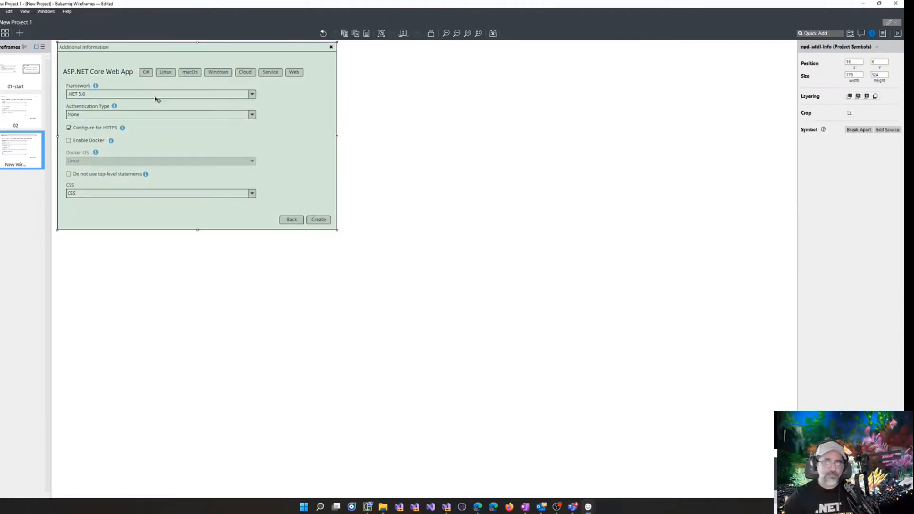
{"action": "left_click", "coordinate": [887, 131]}
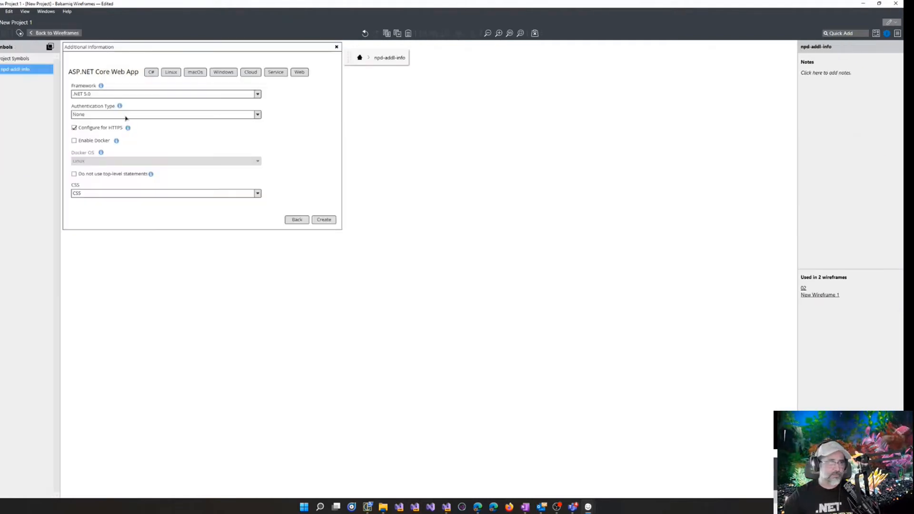
{"action": "double_click", "coordinate": [127, 95]}
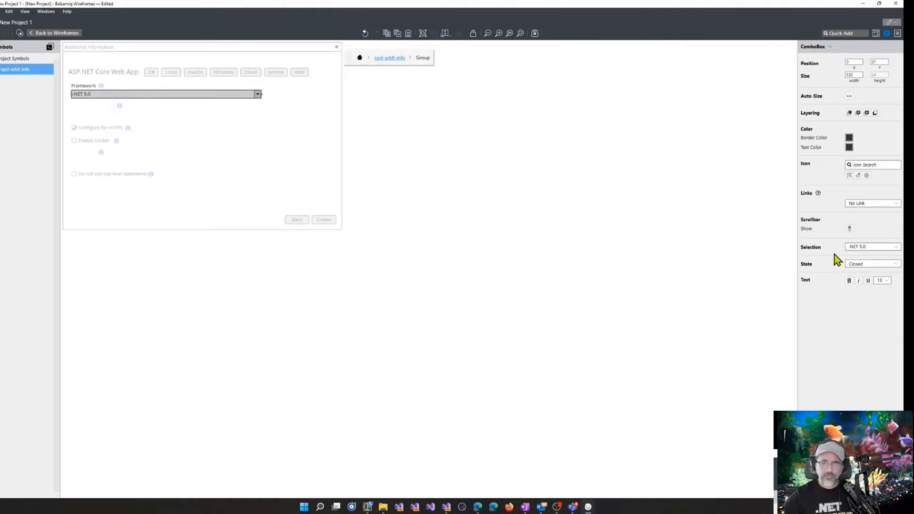
{"action": "left_click", "coordinate": [857, 249]}
{"action": "left_click", "coordinate": [863, 262]}
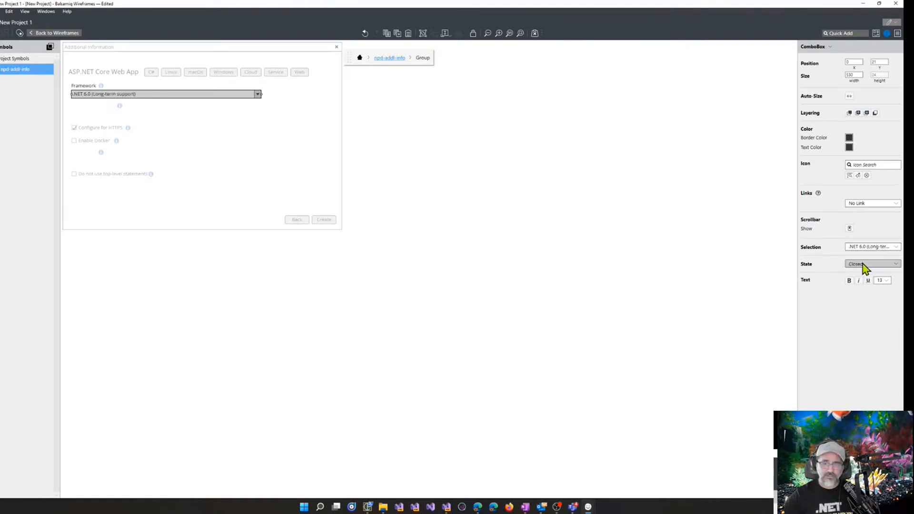
{"action": "left_click", "coordinate": [480, 171]}
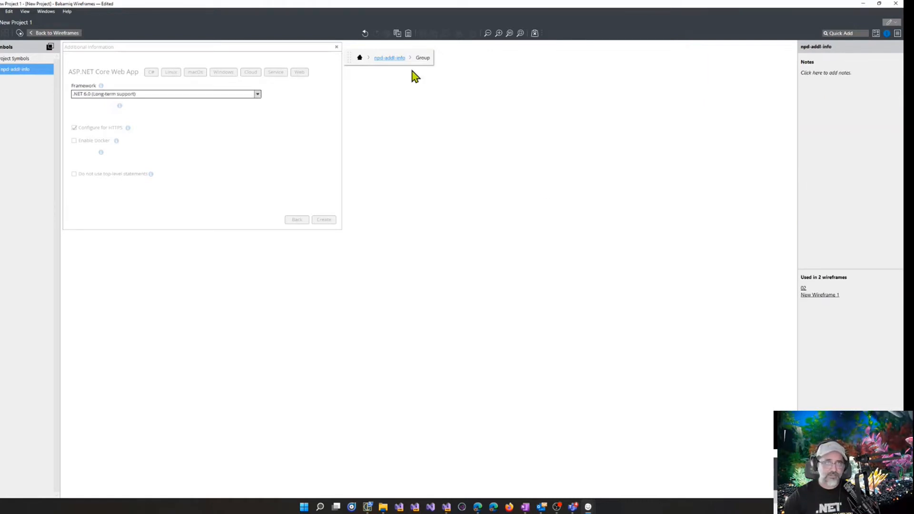
{"action": "left_click", "coordinate": [60, 34]}
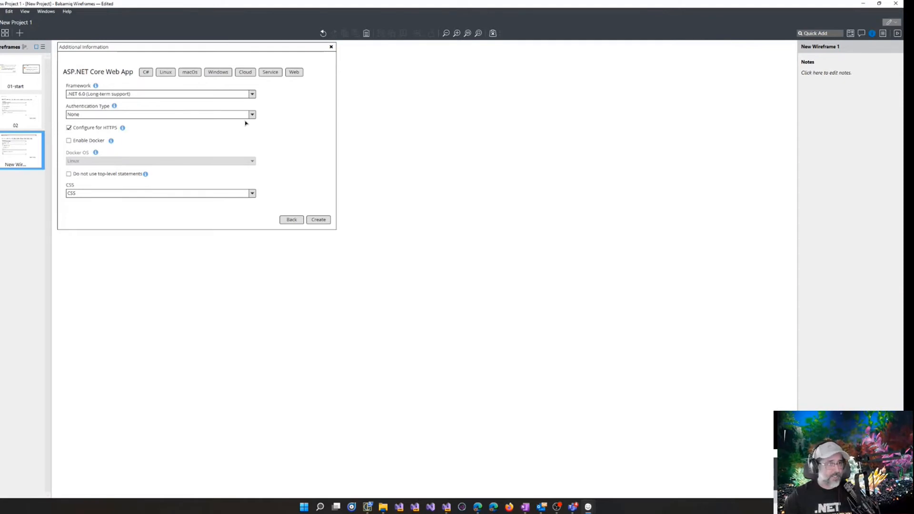
Place a copy of the Additional Information dialog symbol to the right of the original
{"action": "left_click", "coordinate": [298, 141]}
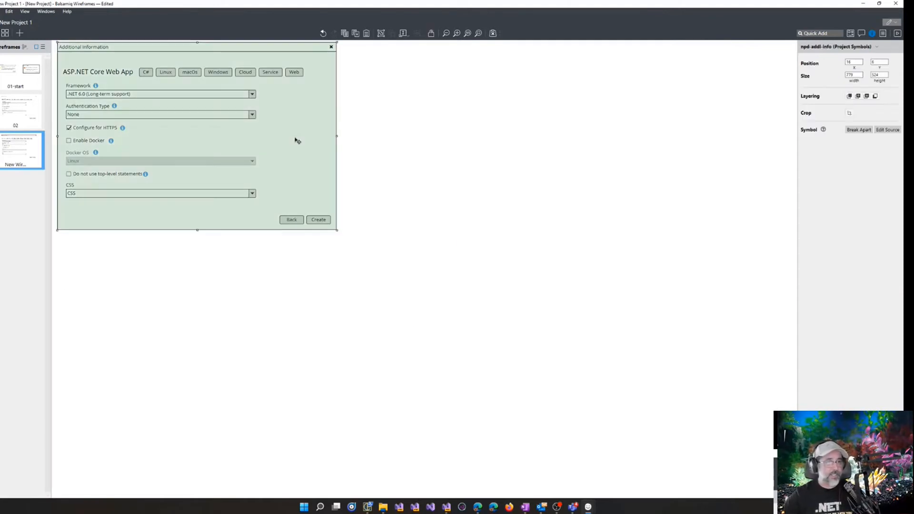
{"action": "left_click_drag", "start_coordinate": [297, 141], "coordinate": [590, 139]}
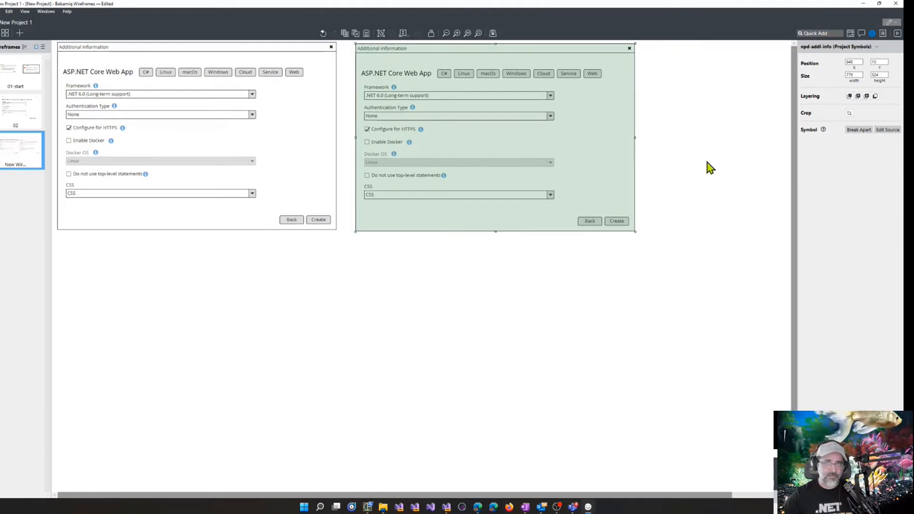
{"action": "left_click", "coordinate": [737, 164]}
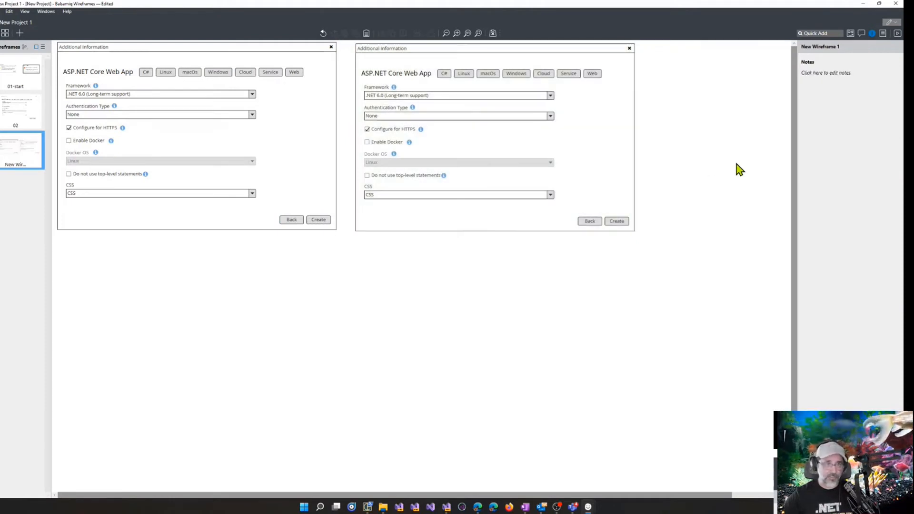
Override the Framework combo box in the second Additional Information dialog with the Normal state so its list shows open
{"action": "left_click", "coordinate": [547, 129]}
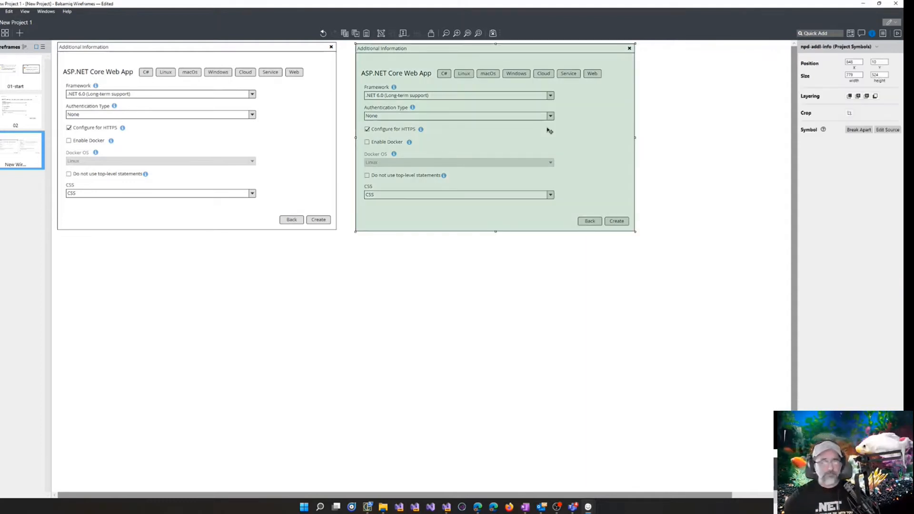
{"action": "double_click", "coordinate": [445, 102]}
{"action": "left_click", "coordinate": [414, 96]}
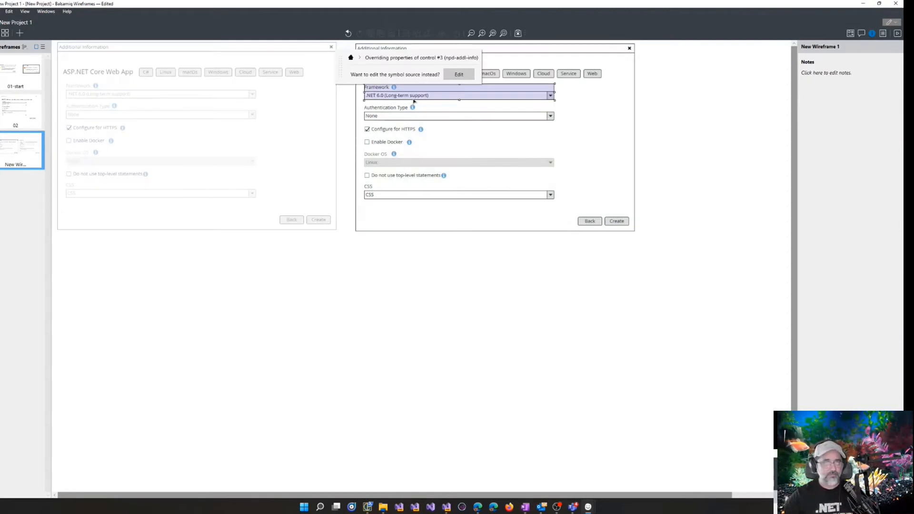
{"action": "double_click", "coordinate": [481, 98]}
{"action": "left_click", "coordinate": [479, 95]}
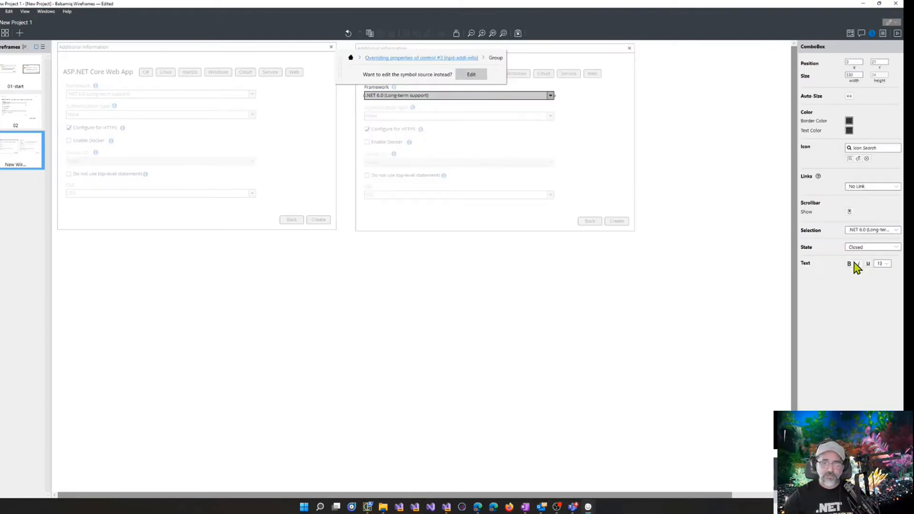
{"action": "left_click", "coordinate": [871, 230]}
{"action": "left_click", "coordinate": [871, 240]}
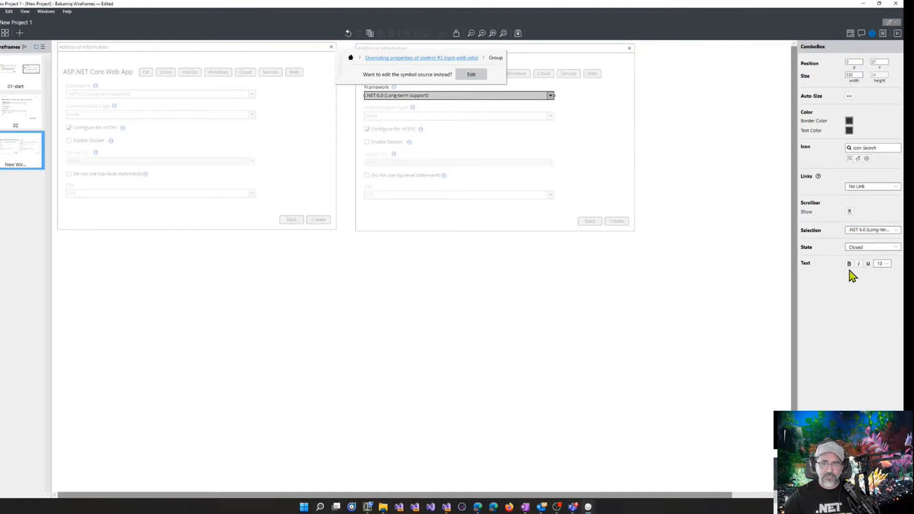
{"action": "left_click", "coordinate": [861, 247]}
{"action": "left_click", "coordinate": [868, 260]}
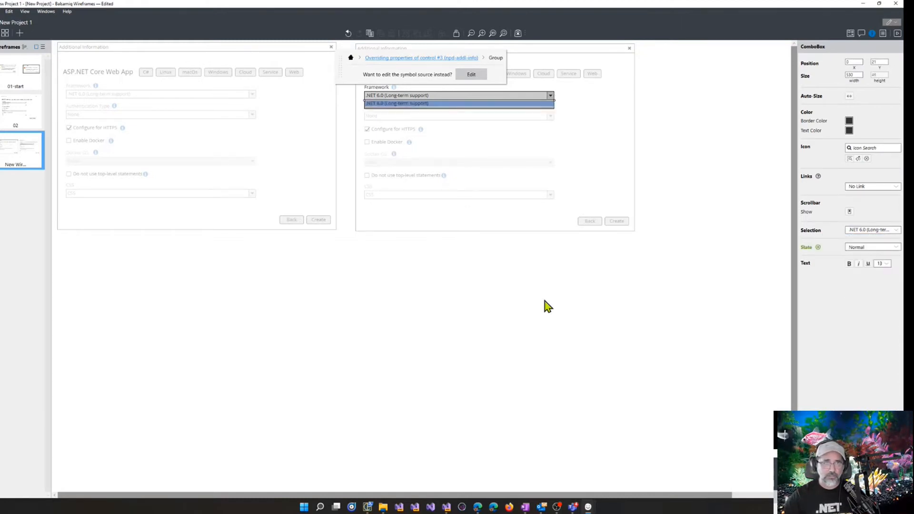
{"action": "left_click", "coordinate": [548, 307]}
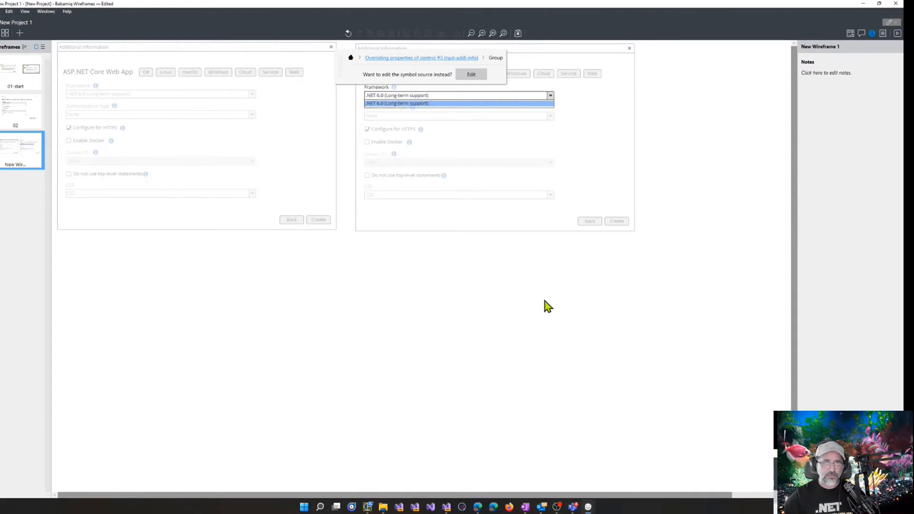
{"action": "left_click", "coordinate": [547, 306]}
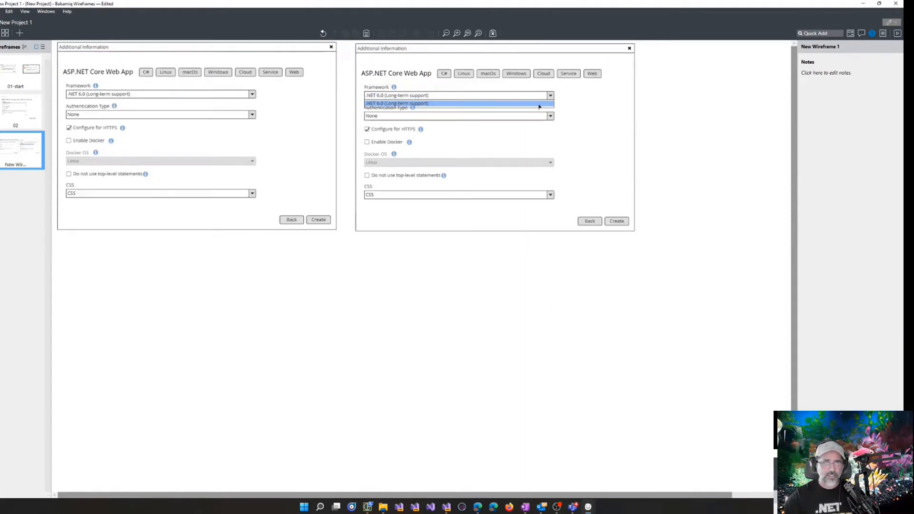
Bring the Framework group to the front in the npd-addl-info symbol source and return to the wireframe
{"action": "left_click", "coordinate": [540, 104]}
{"action": "left_click", "coordinate": [888, 130]}
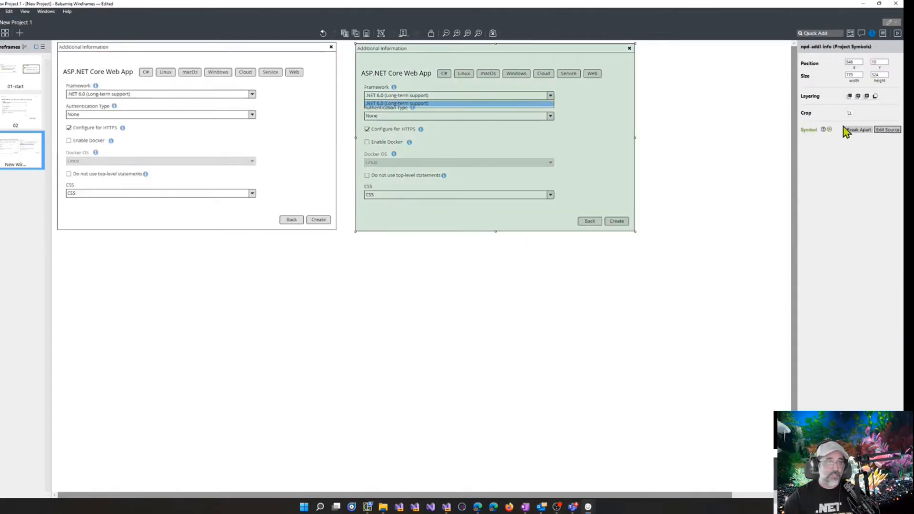
{"action": "left_click", "coordinate": [143, 97]}
{"action": "right_click", "coordinate": [143, 98]}
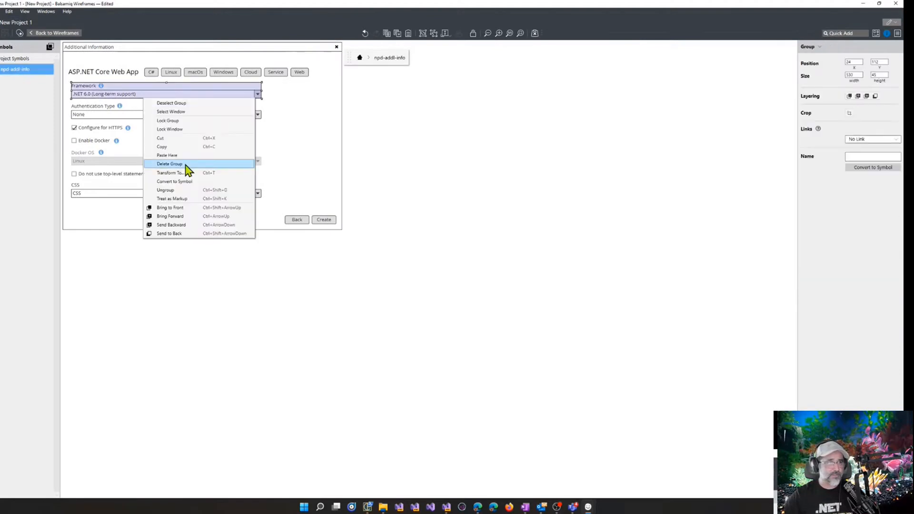
{"action": "left_click", "coordinate": [197, 207]}
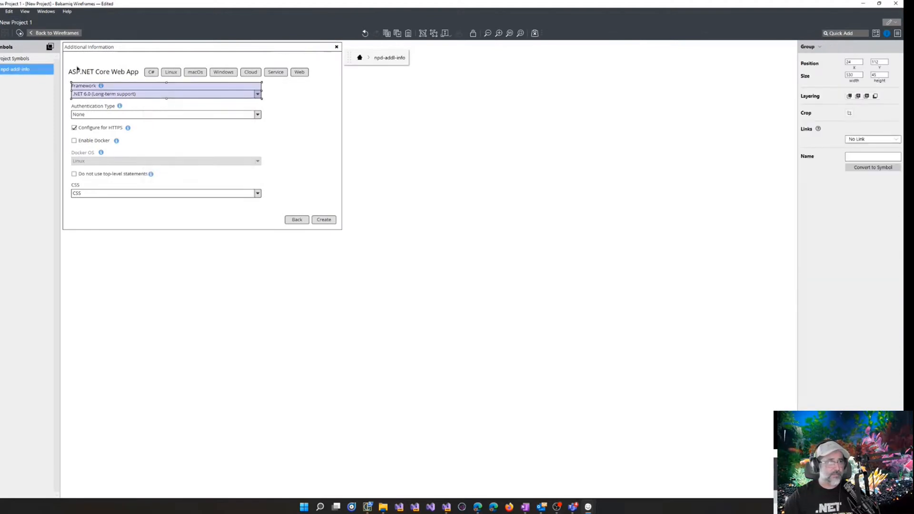
{"action": "left_click", "coordinate": [69, 35]}
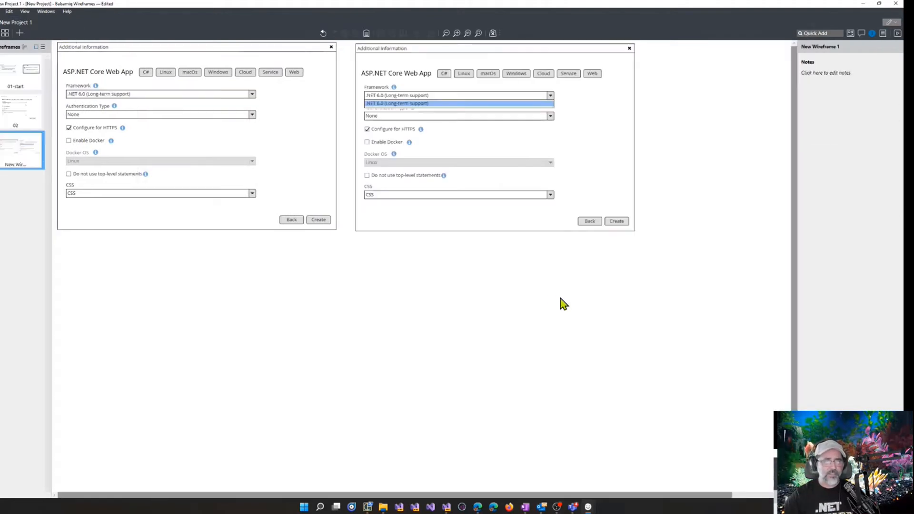
Add ".NET 3.1" above .NET 5.0 in the Framework combo box options of the npd-addl-info symbol source
{"action": "left_click", "coordinate": [502, 104]}
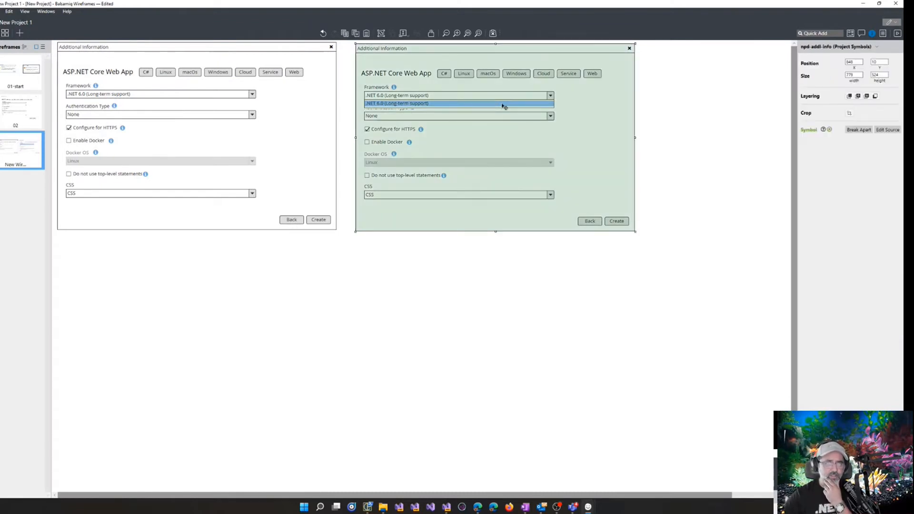
{"action": "left_click", "coordinate": [888, 130]}
{"action": "double_click", "coordinate": [153, 94]}
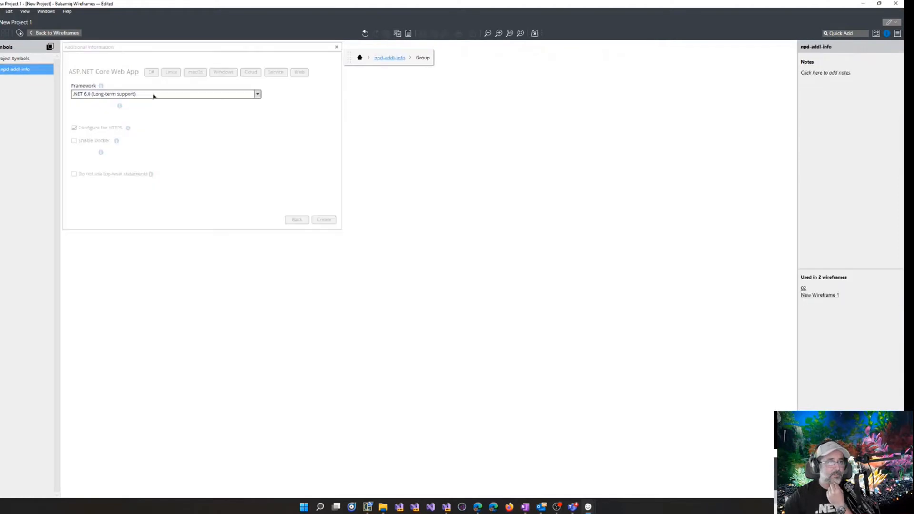
{"action": "double_click", "coordinate": [155, 95]}
{"action": "left_click", "coordinate": [177, 102]}
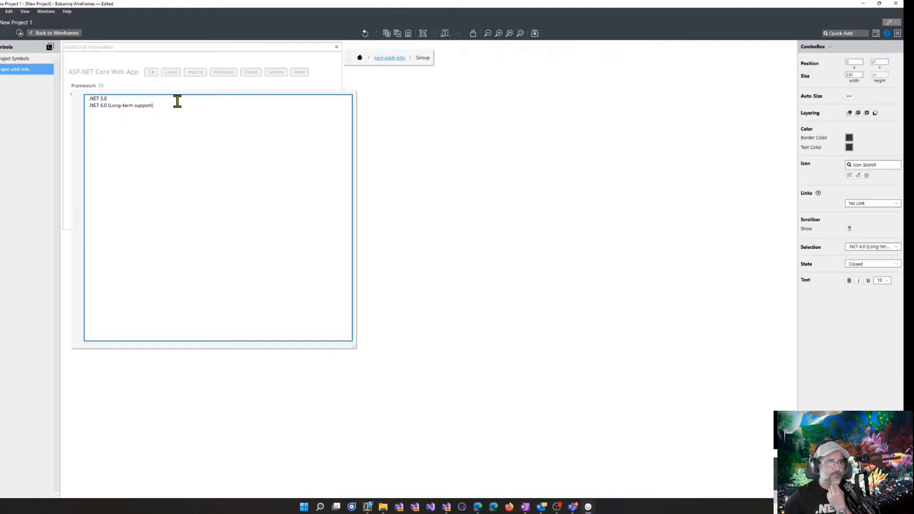
{"action": "key", "text": "Home"}
{"action": "key", "text": "Return"}
{"action": "key", "text": "Up"}
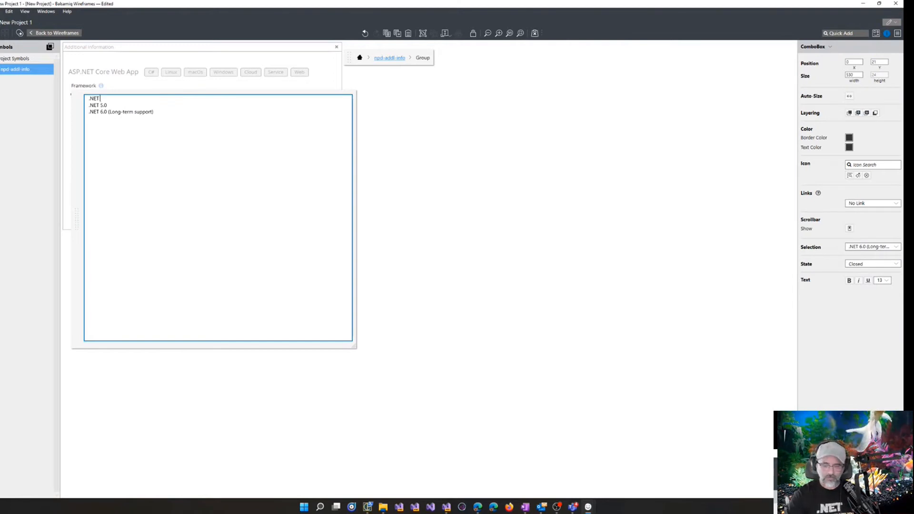
{"action": "left_click", "coordinate": [606, 184]}
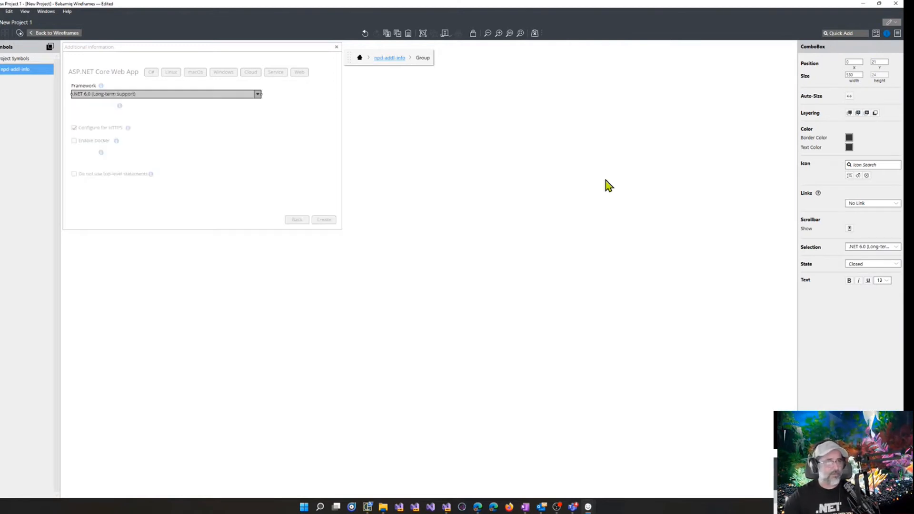
{"action": "left_click", "coordinate": [606, 185]}
Check the Framework option list in the symbol source and how the second dialog renders it back in the wireframe
{"action": "double_click", "coordinate": [221, 95]}
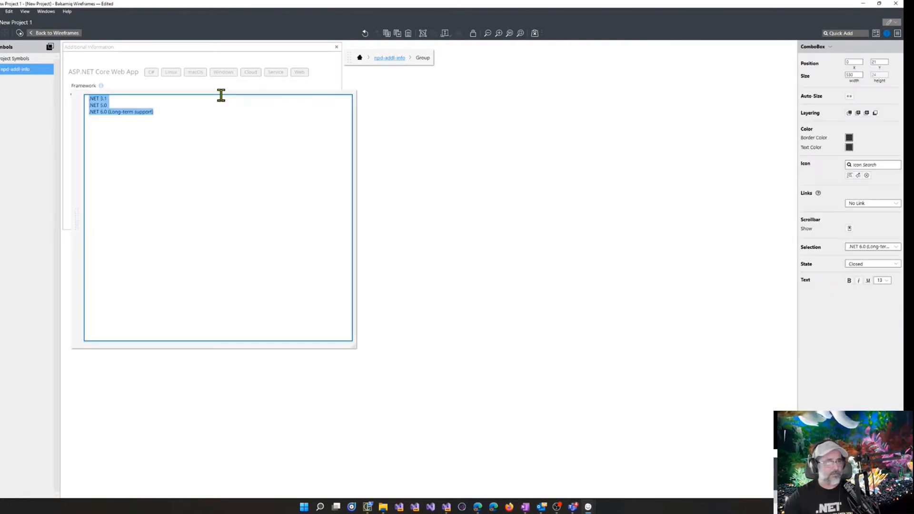
{"action": "left_click", "coordinate": [532, 145]}
{"action": "left_click", "coordinate": [532, 145]}
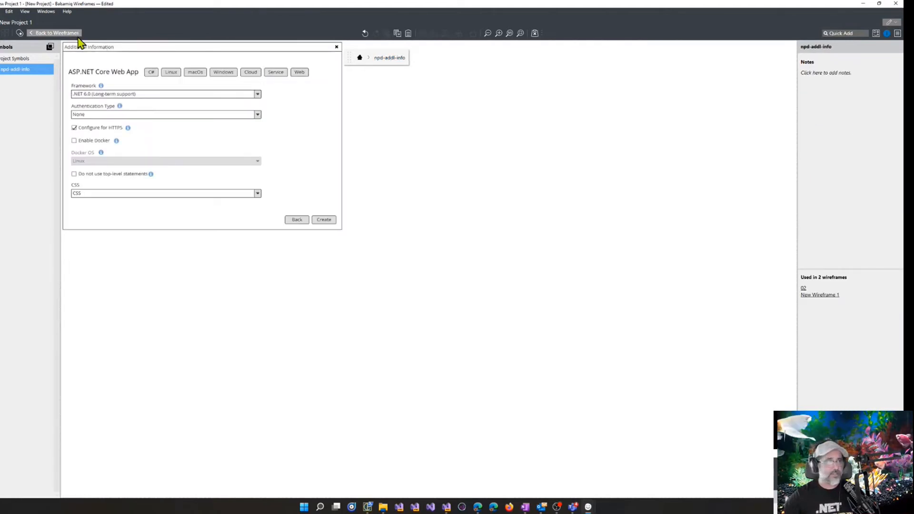
{"action": "left_click", "coordinate": [62, 33]}
{"action": "left_click", "coordinate": [485, 96]}
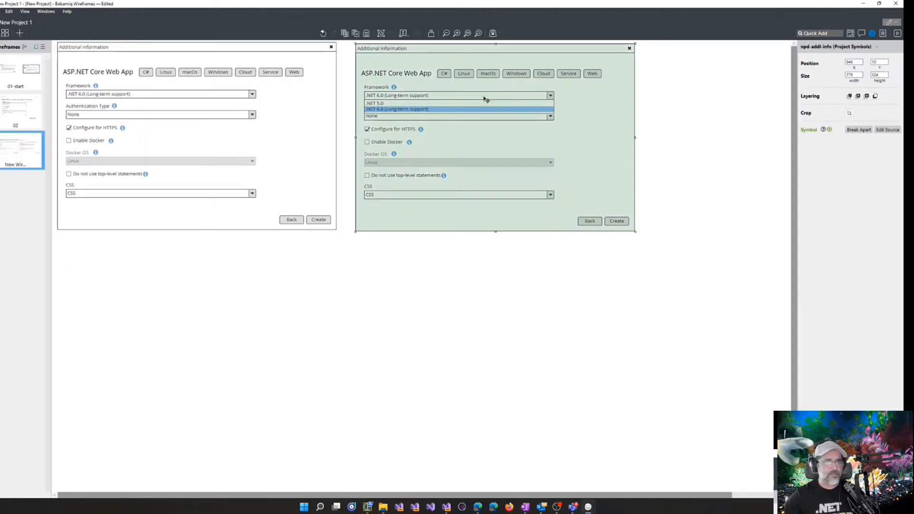
Replace the second dialog with a fresh npd-addl-info symbol placed beside the first dialog
{"action": "left_click", "coordinate": [648, 115]}
{"action": "left_click_drag", "start_coordinate": [664, 274], "coordinate": [339, 44]}
{"action": "key", "text": "Delete"}
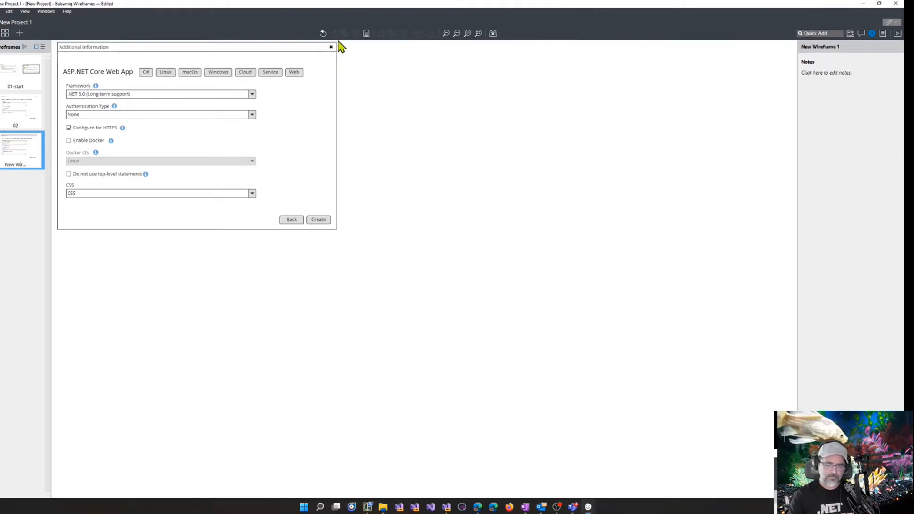
{"action": "type", "text": "npd"}
{"action": "key", "text": "Return"}
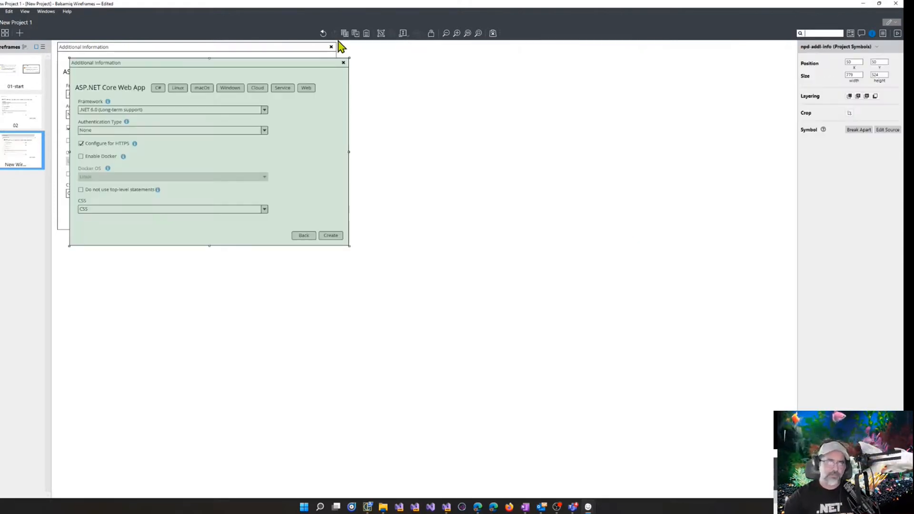
{"action": "left_click_drag", "start_coordinate": [324, 137], "coordinate": [612, 152]}
{"action": "key", "text": "Escape"}
Override the new dialog's Framework combo box with the Normal state to show its list open
{"action": "double_click", "coordinate": [429, 123]}
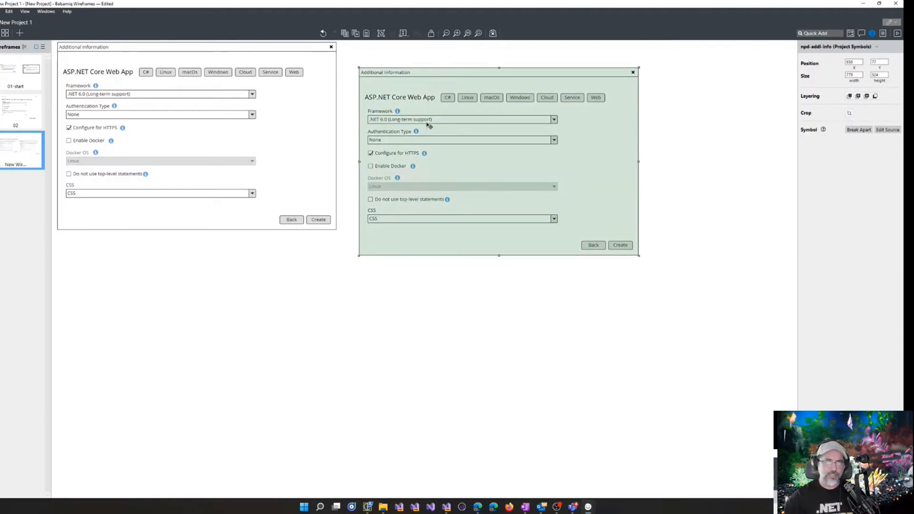
{"action": "left_click", "coordinate": [429, 125]}
{"action": "double_click", "coordinate": [427, 123]}
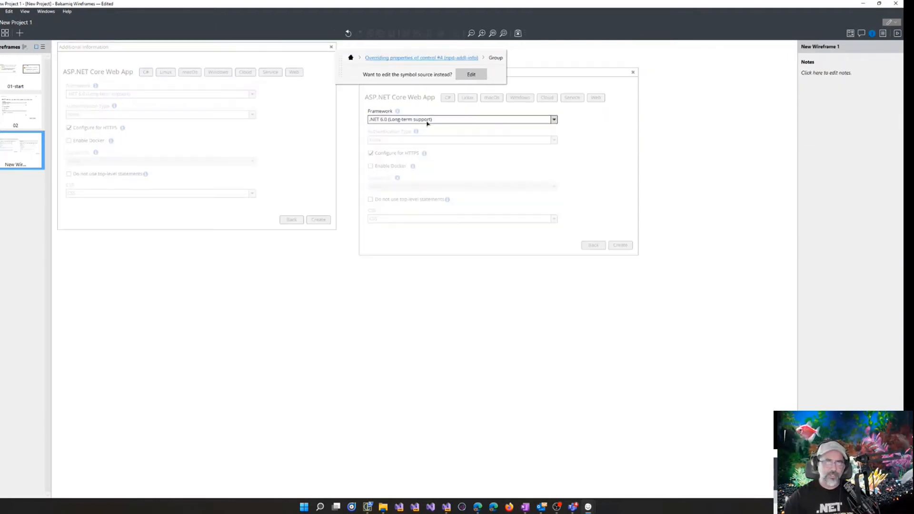
{"action": "left_click", "coordinate": [894, 230]}
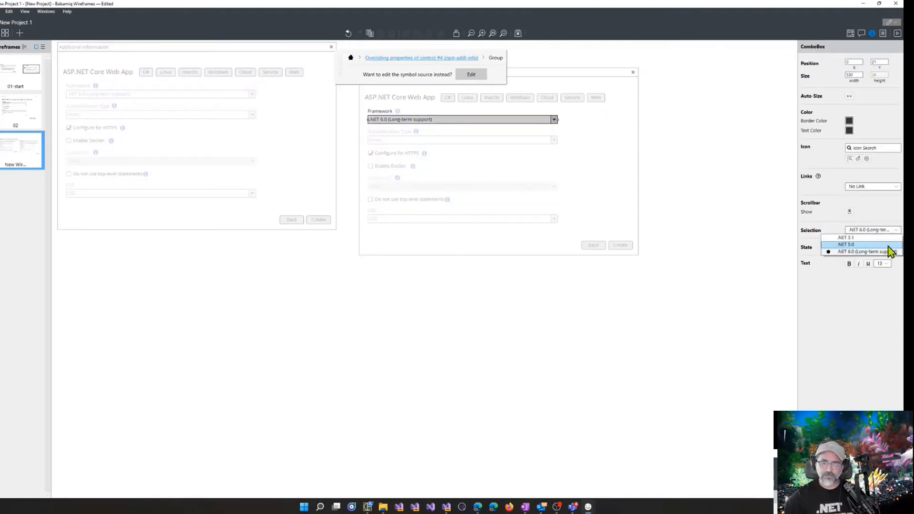
{"action": "left_click", "coordinate": [867, 265]}
{"action": "left_click", "coordinate": [875, 248]}
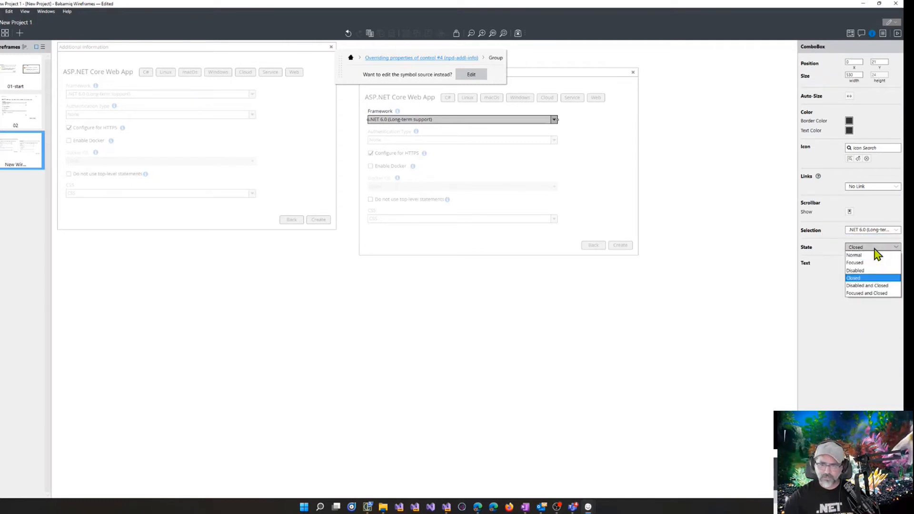
{"action": "left_click", "coordinate": [875, 256]}
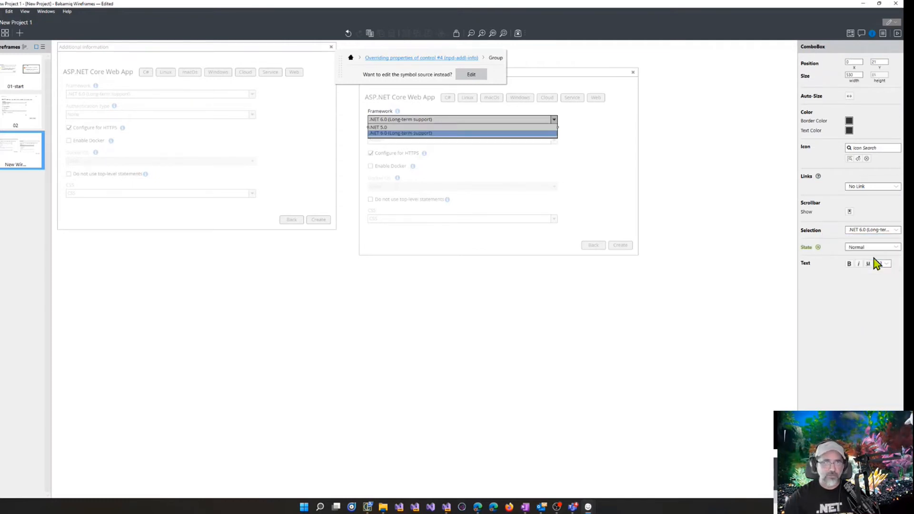
{"action": "left_click", "coordinate": [663, 307]}
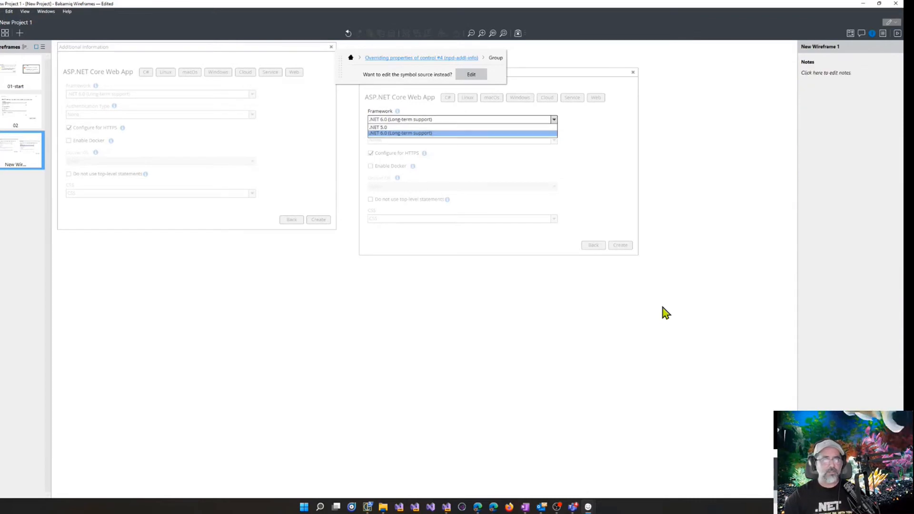
{"action": "key", "text": "Escape"}
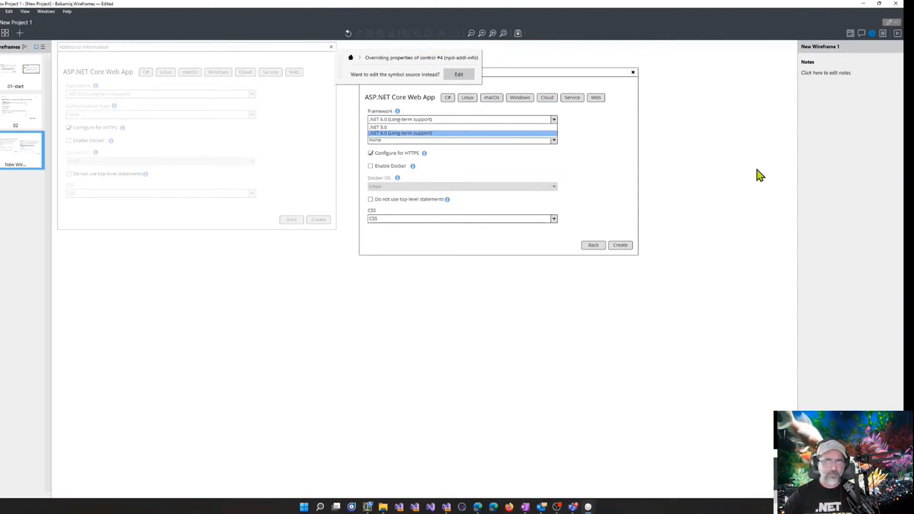
{"action": "key", "text": "Escape"}
Align the second dialog with the top of the first one and duplicate it directly below itself
{"action": "left_click_drag", "start_coordinate": [523, 73], "coordinate": [507, 51]}
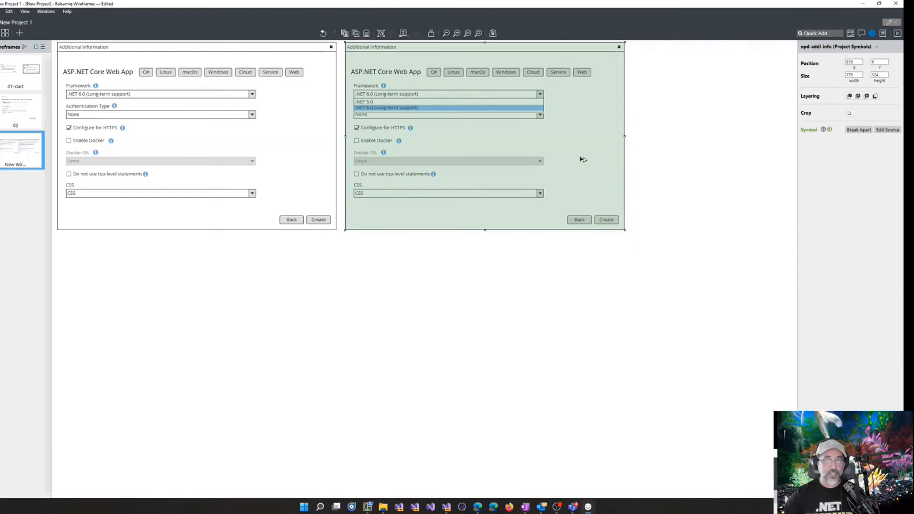
{"action": "left_click_drag", "start_coordinate": [583, 159], "coordinate": [585, 351]}
{"action": "key", "text": "Escape"}
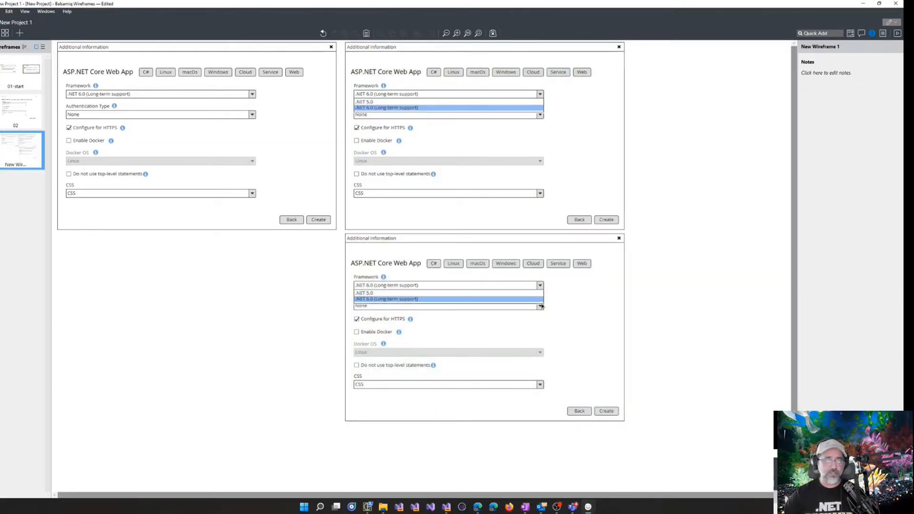
Override the lower dialog's Framework combo box with the selection .NET 5.0 and the Closed state
{"action": "double_click", "coordinate": [496, 297]}
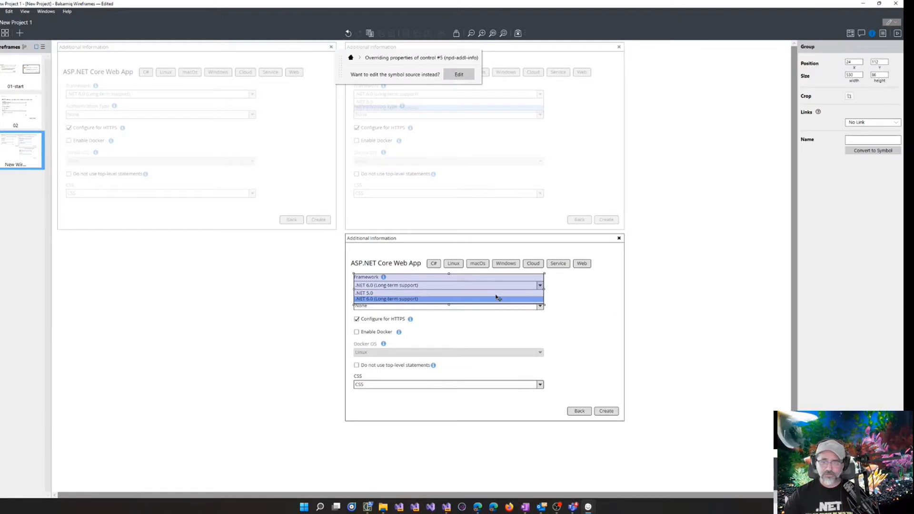
{"action": "double_click", "coordinate": [376, 294]}
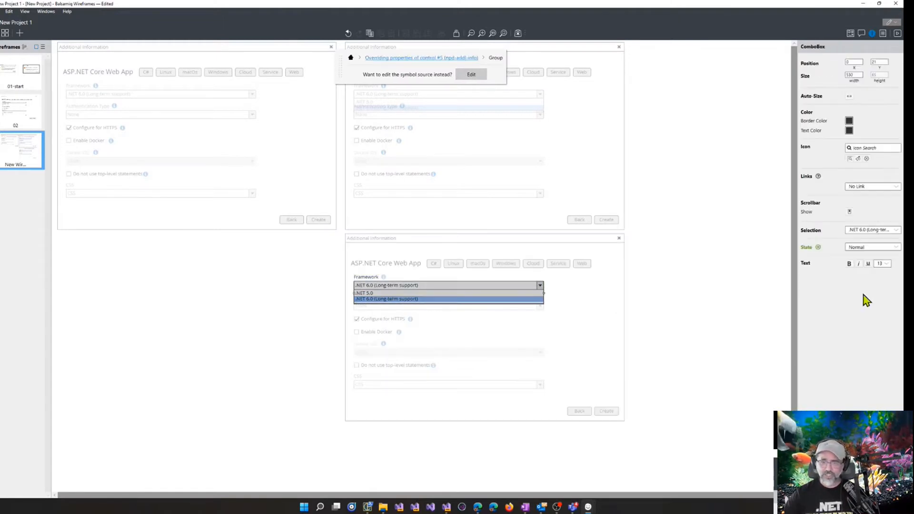
{"action": "left_click", "coordinate": [871, 230]}
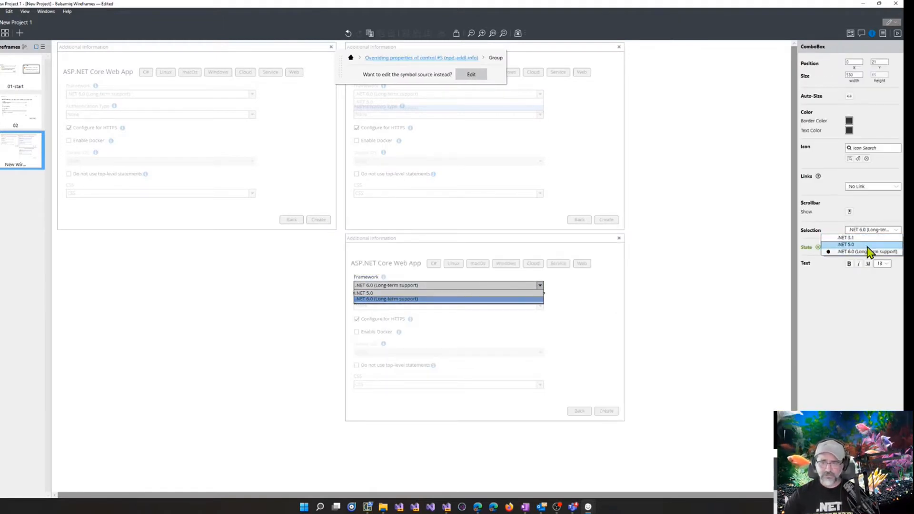
{"action": "left_click", "coordinate": [867, 244]}
{"action": "left_click", "coordinate": [870, 247]}
{"action": "left_click", "coordinate": [867, 277]}
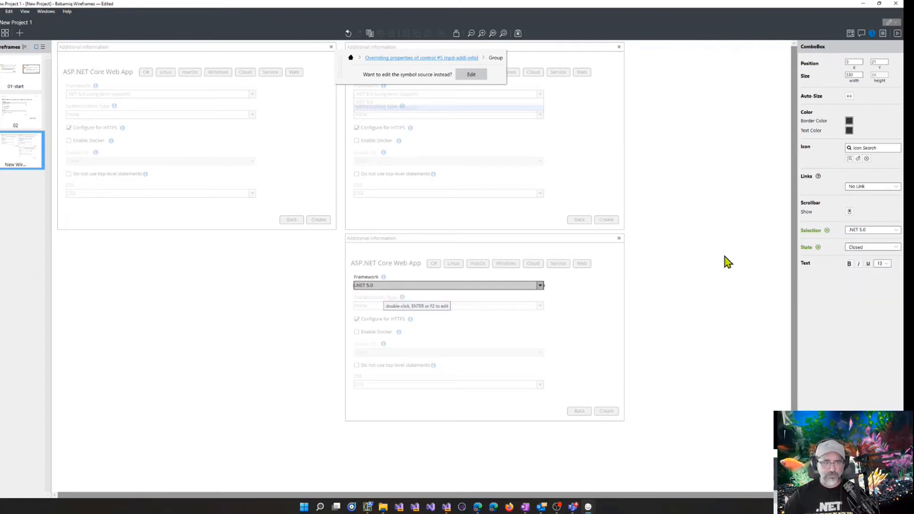
{"action": "left_click", "coordinate": [727, 262]}
{"action": "scroll", "coordinate": [714, 336], "scroll_direction": "down", "scroll_amount": 1}
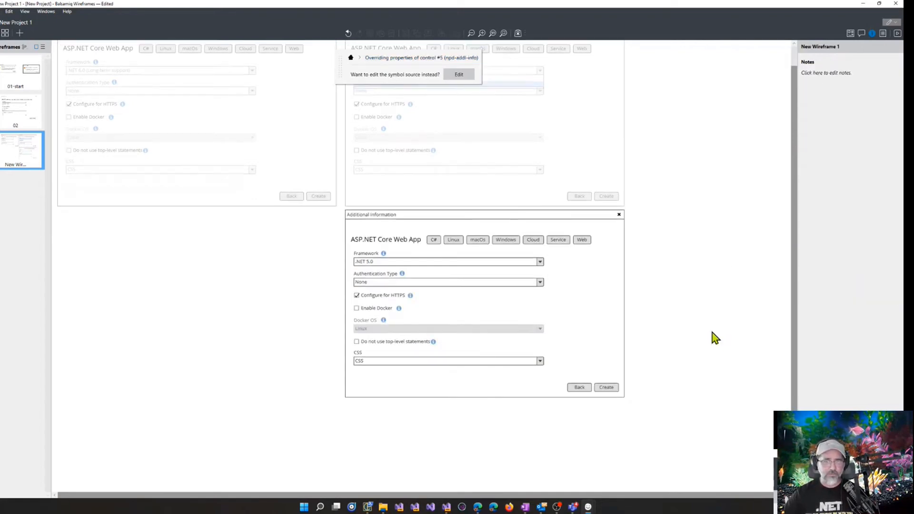
Position the lower Additional Information dialog directly beneath the first dialog and leave the symbol overrides
{"action": "key", "text": "ctrl+z"}
{"action": "key", "text": "ctrl+z"}
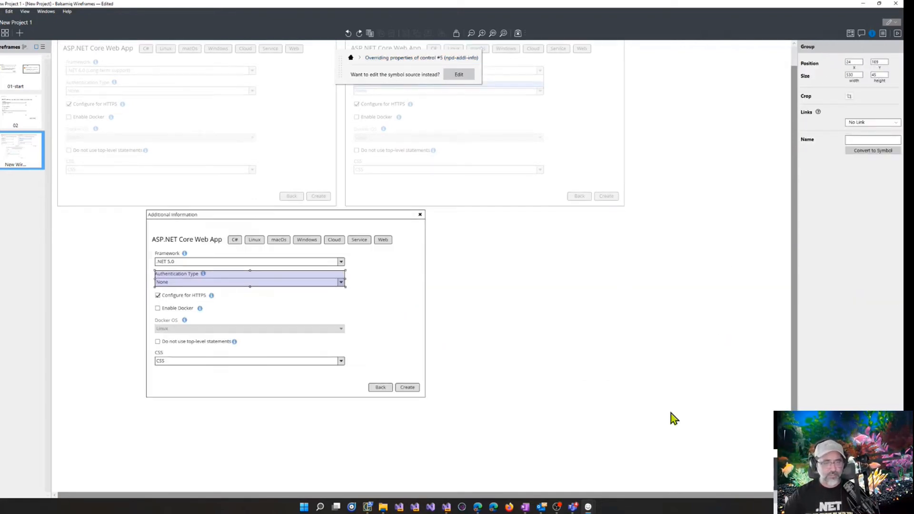
{"action": "left_click_drag", "start_coordinate": [396, 310], "coordinate": [315, 311]}
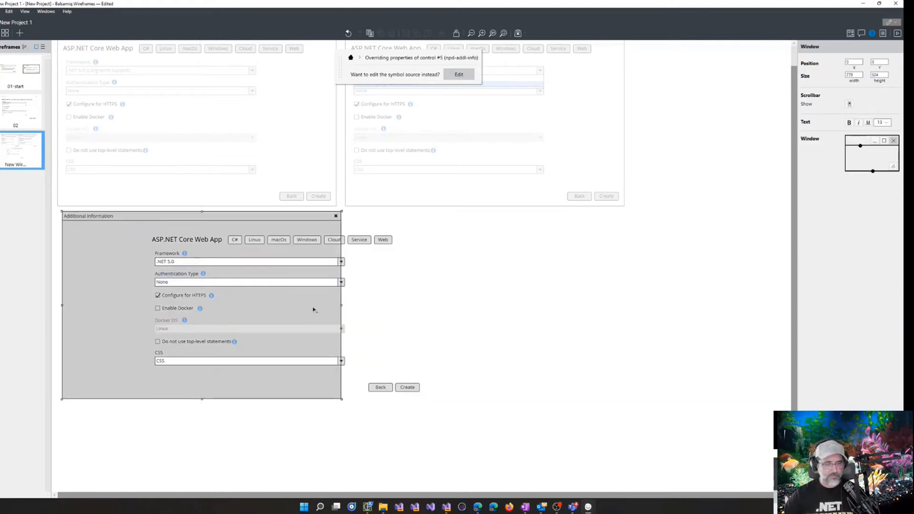
{"action": "key", "text": "ctrl+z"}
{"action": "left_click_drag", "start_coordinate": [362, 418], "coordinate": [67, 217]}
{"action": "key", "text": "Escape"}
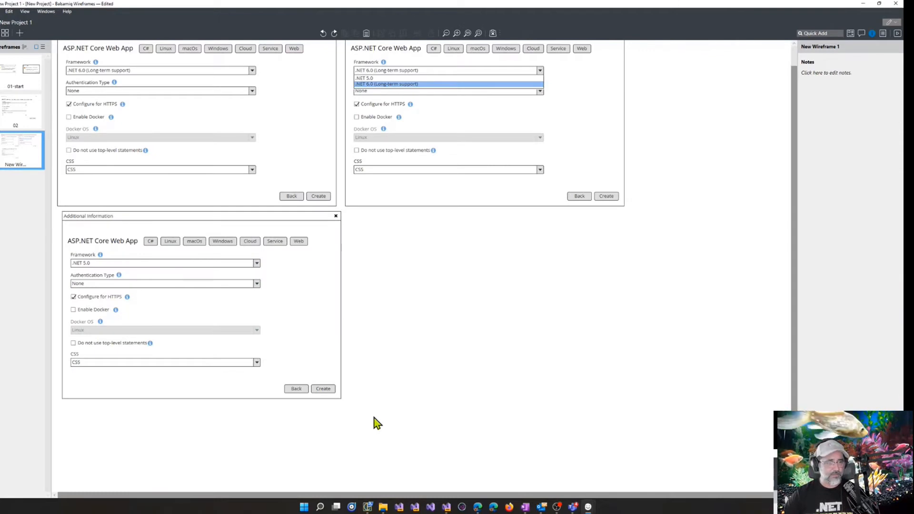
Duplicate the lower .NET 5.0 dialog into the empty space beside it, below the second dialog
{"action": "left_click_drag", "start_coordinate": [374, 419], "coordinate": [55, 199]}
{"action": "left_click_drag", "start_coordinate": [241, 261], "coordinate": [581, 268]}
{"action": "left_click", "coordinate": [655, 299]}
{"action": "left_click", "coordinate": [515, 322]}
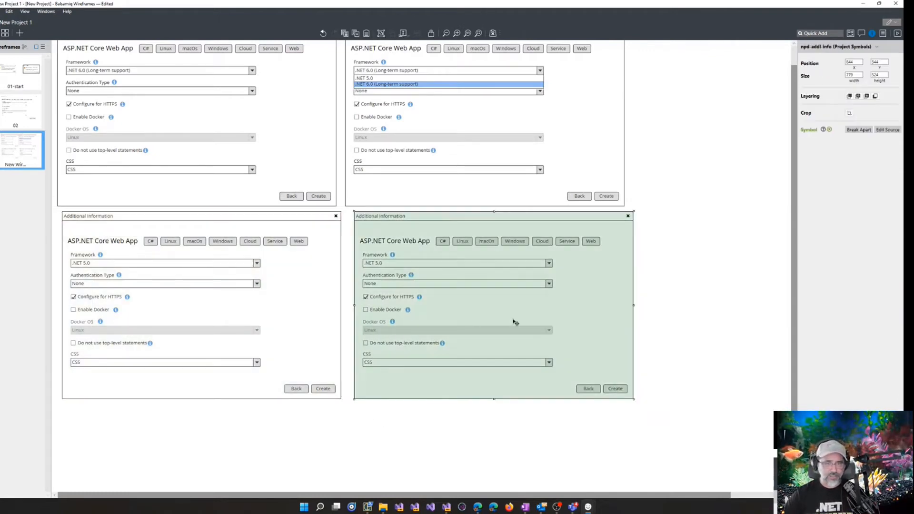
Override the new dialog's Authentication Type combo box with the selection Microsoft identity platform
{"action": "double_click", "coordinate": [523, 312]}
{"action": "left_click", "coordinate": [499, 284]}
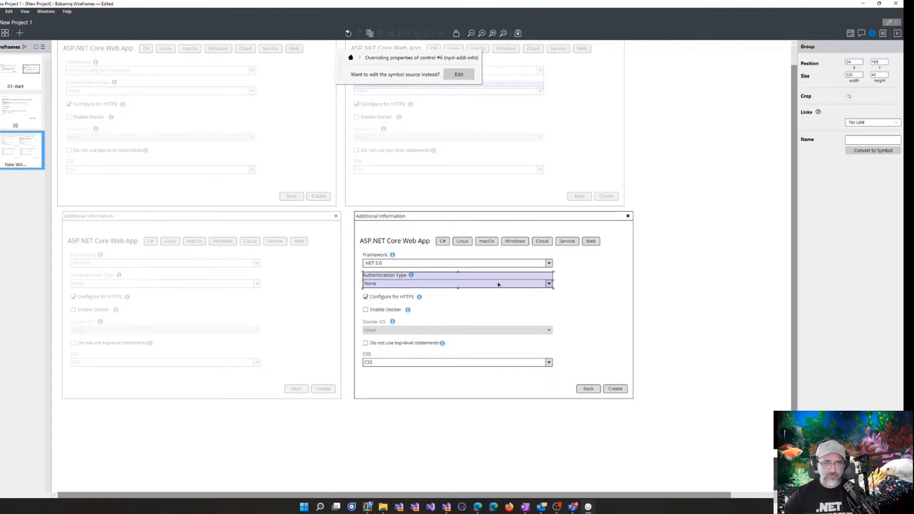
{"action": "double_click", "coordinate": [498, 285]}
{"action": "left_click", "coordinate": [442, 286]}
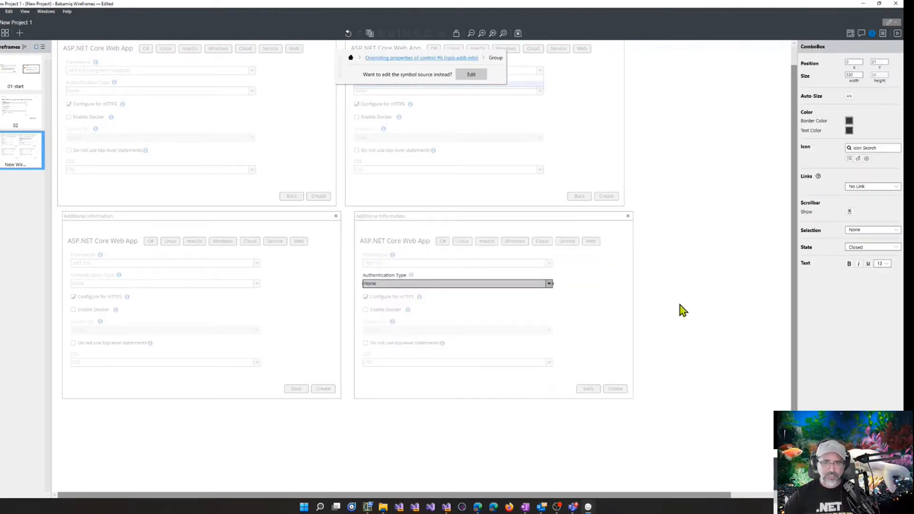
{"action": "left_click", "coordinate": [864, 233]}
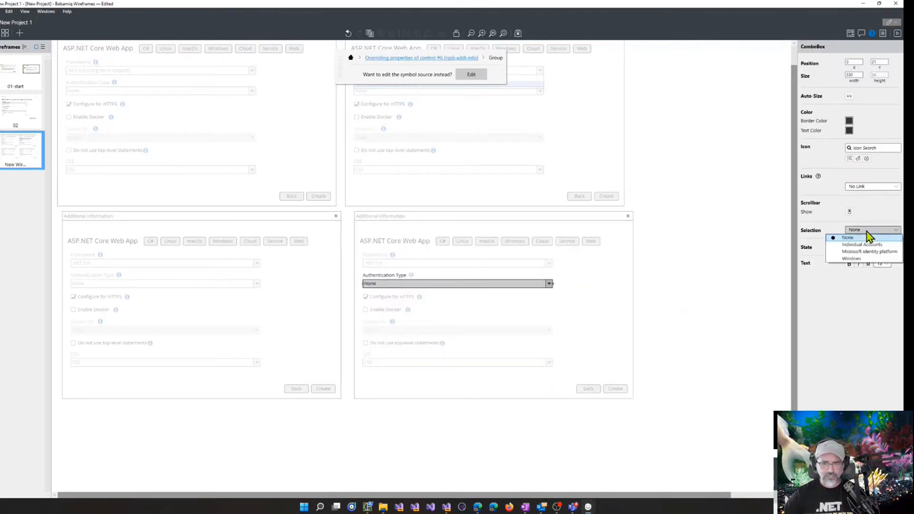
{"action": "left_click", "coordinate": [876, 252]}
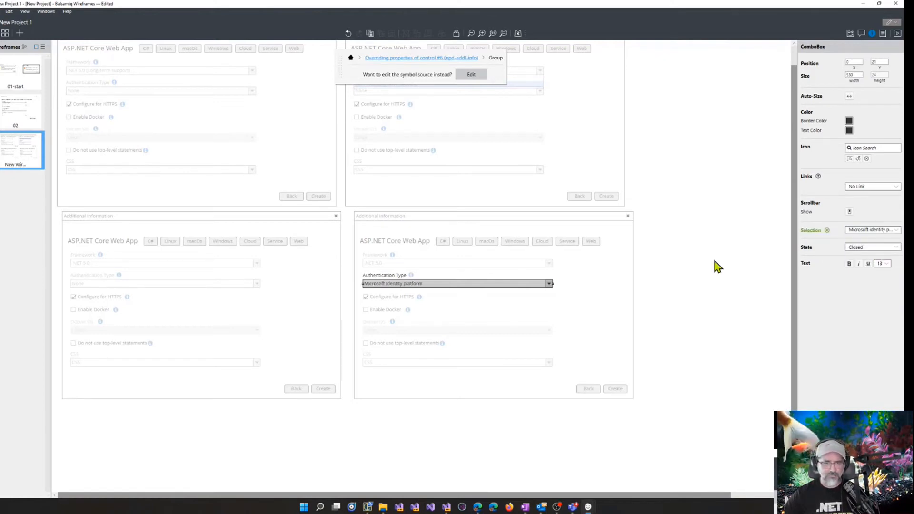
{"action": "key", "text": "Escape"}
{"action": "key", "text": "Escape"}
{"action": "key", "text": "Escape"}
{"action": "key", "text": "Escape"}
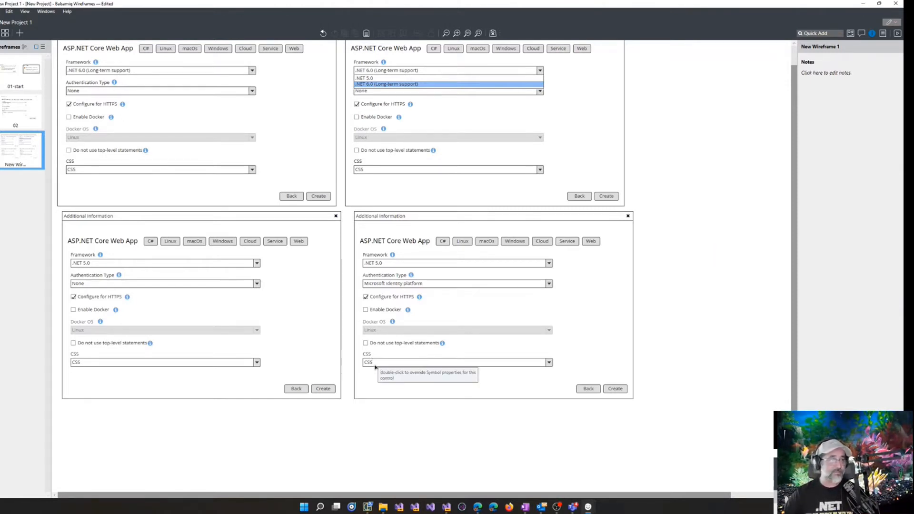
Set the CSS combo box in the npd-addl-info symbol source to SCSS and return to the wireframes
{"action": "left_click", "coordinate": [614, 278]}
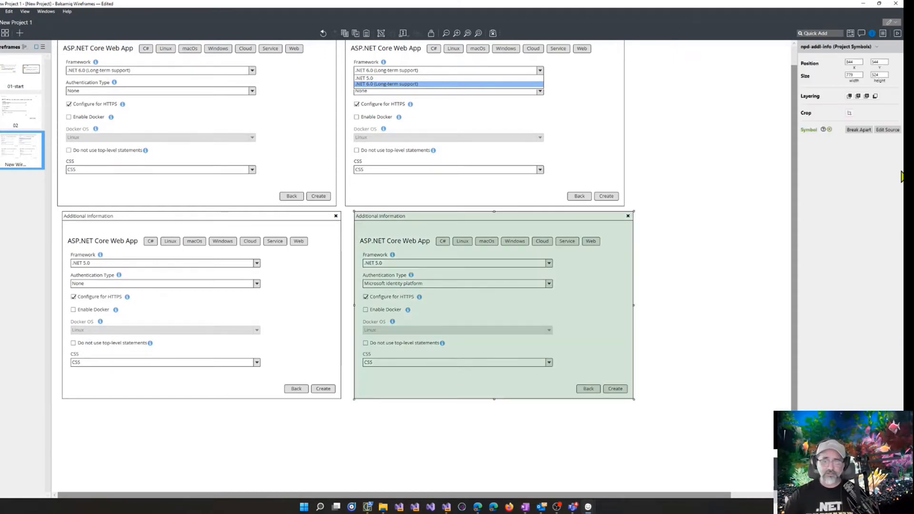
{"action": "left_click", "coordinate": [889, 130]}
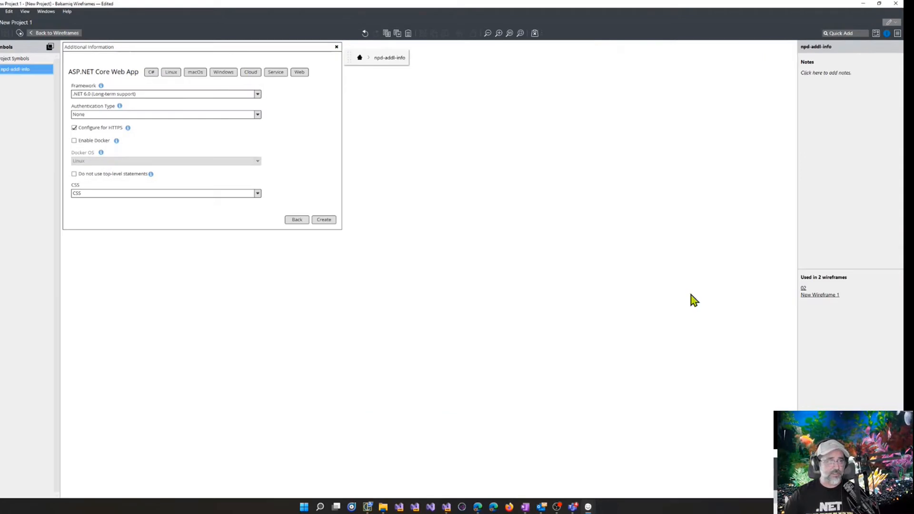
{"action": "left_click", "coordinate": [119, 197]}
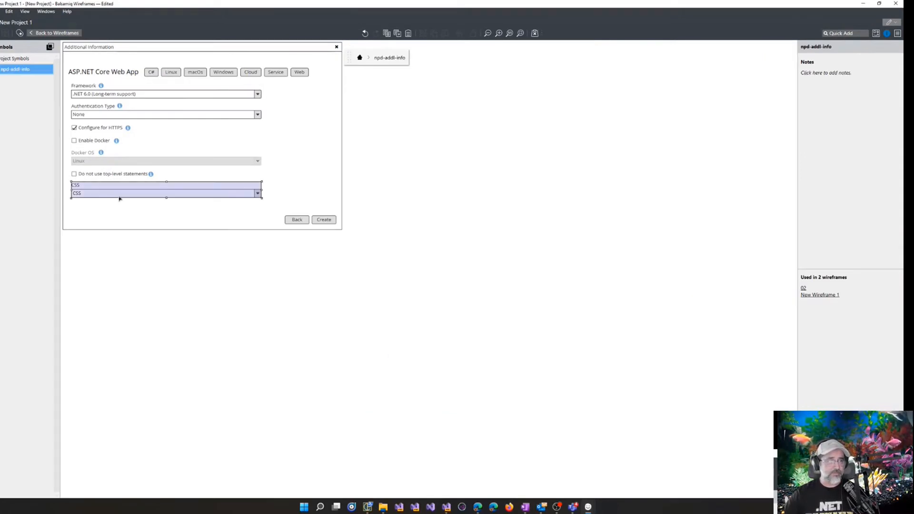
{"action": "double_click", "coordinate": [119, 197]}
{"action": "left_click", "coordinate": [868, 247]}
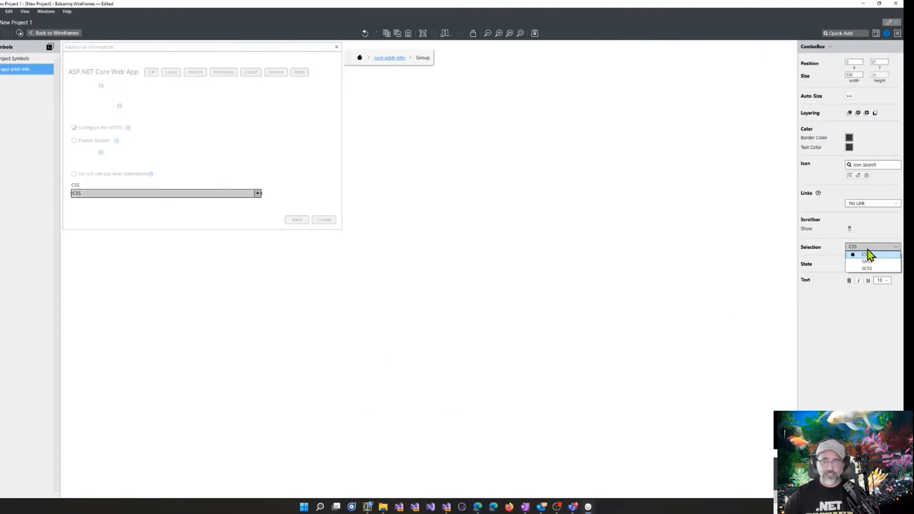
{"action": "left_click", "coordinate": [878, 268]}
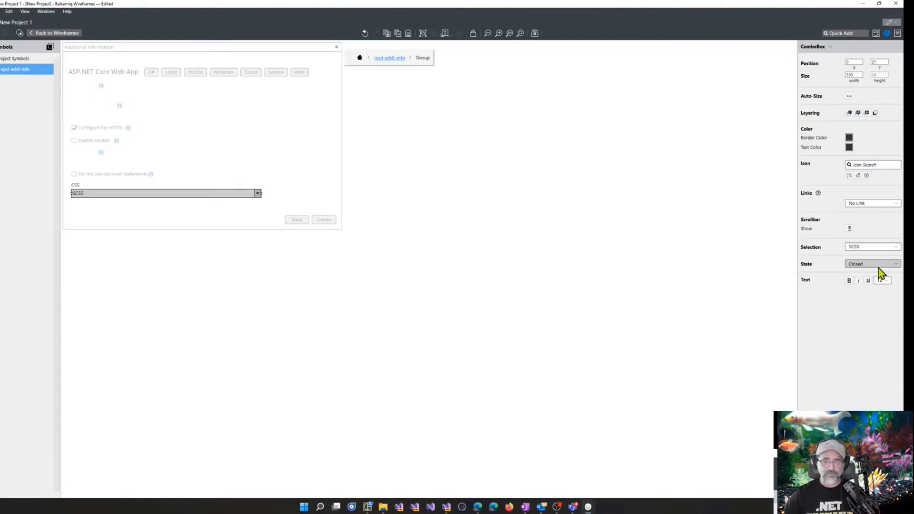
{"action": "left_click", "coordinate": [617, 268]}
{"action": "left_click", "coordinate": [618, 268]}
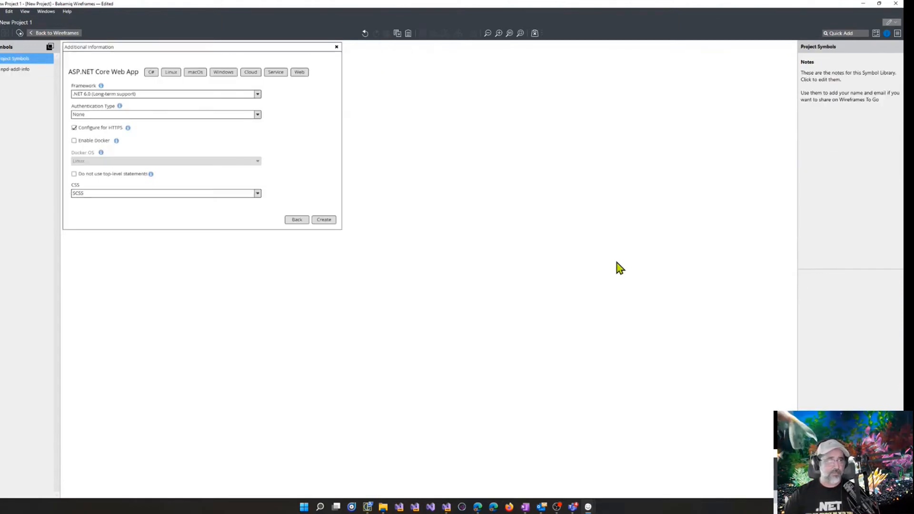
{"action": "left_click", "coordinate": [63, 33]}
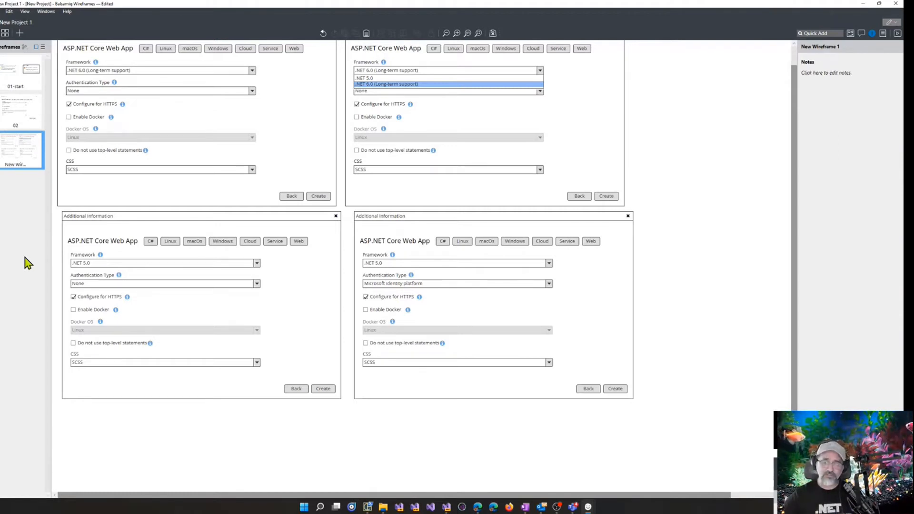
In File Explorer, examine how the d16-wireframes folder and the assets subfolder of 2022.04.tunnel.preview.feature are organised
{"action": "left_click", "coordinate": [907, 329]}
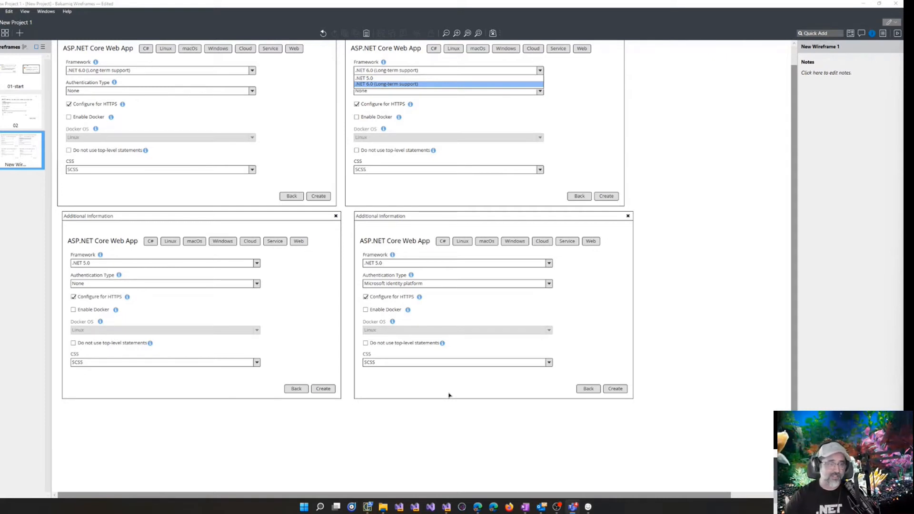
{"action": "left_click", "coordinate": [384, 507]}
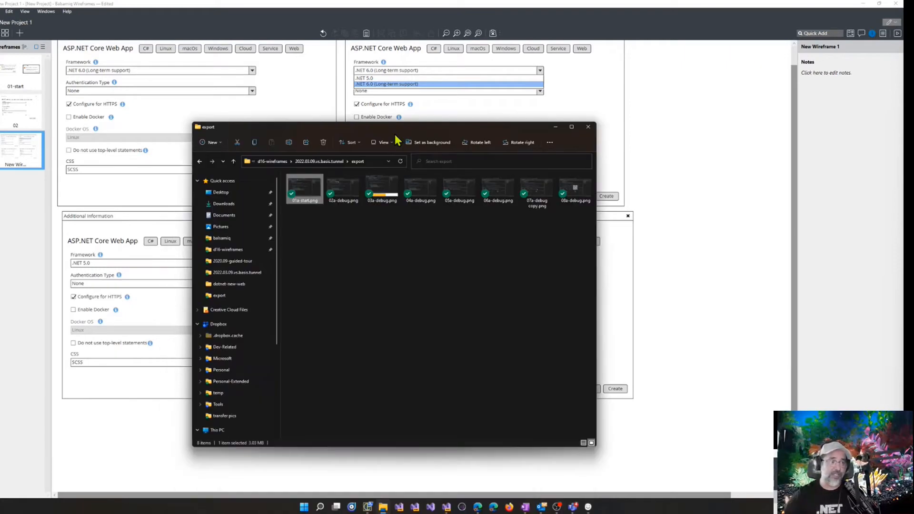
{"action": "left_click", "coordinate": [274, 161]}
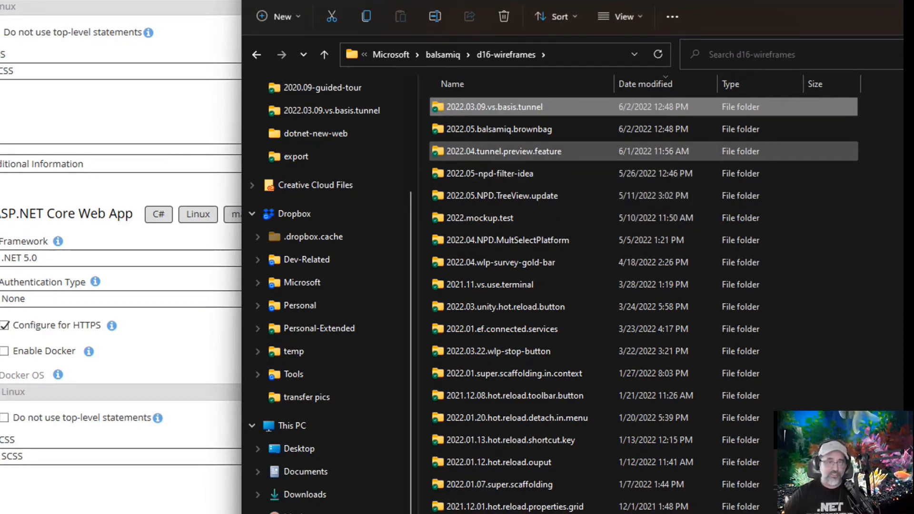
{"action": "double_click", "coordinate": [503, 152]}
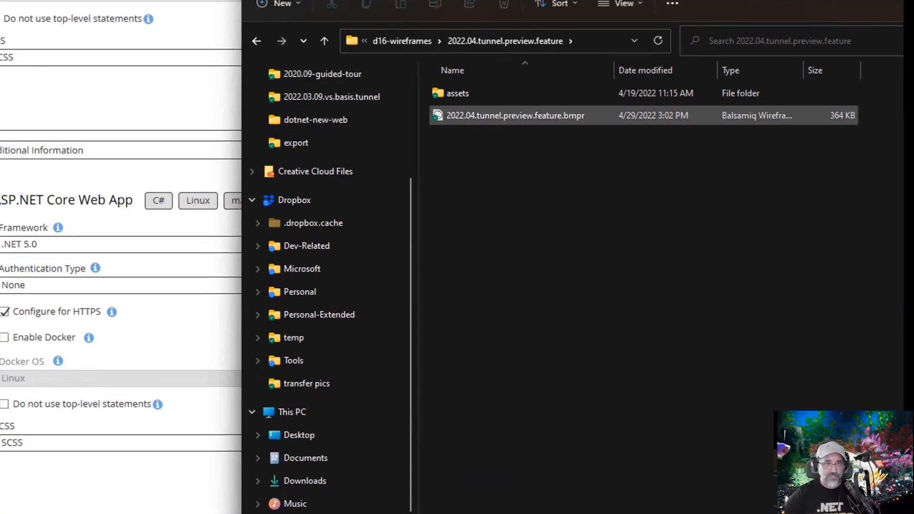
{"action": "double_click", "coordinate": [458, 93]}
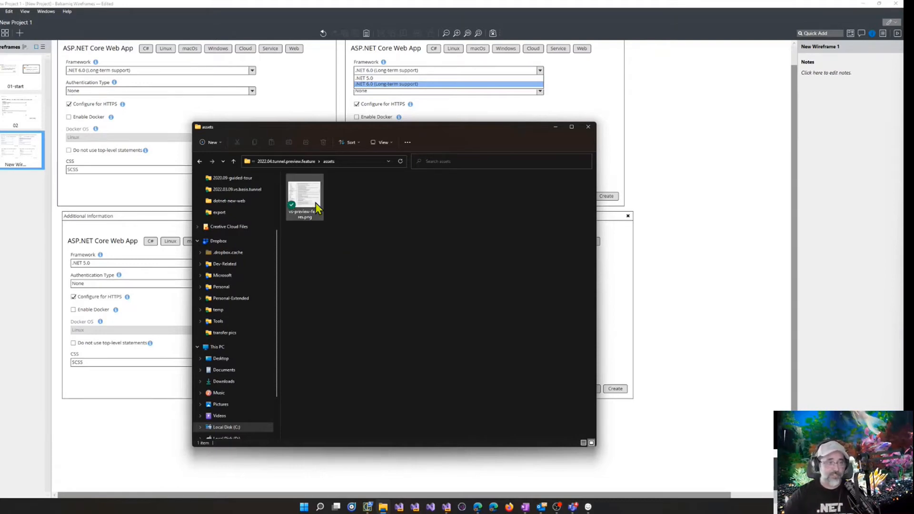
{"action": "left_click", "coordinate": [304, 162]}
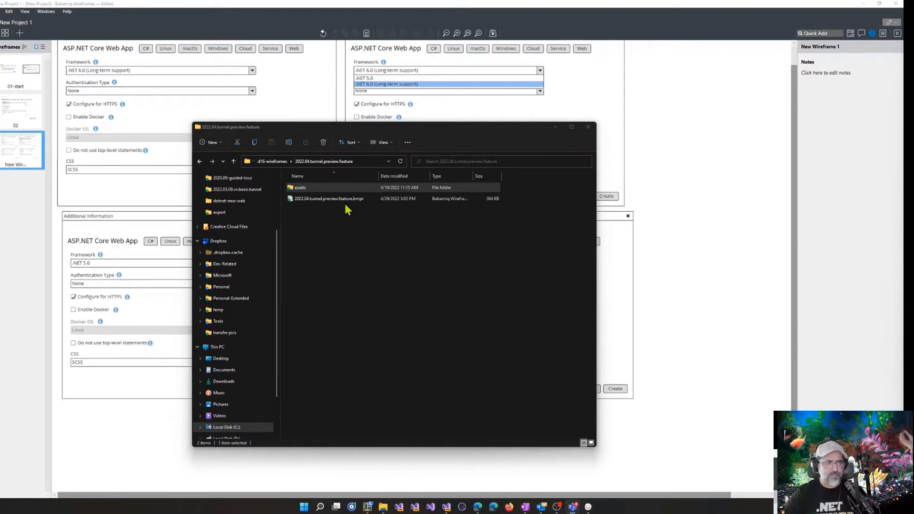
{"action": "left_click", "coordinate": [284, 163]}
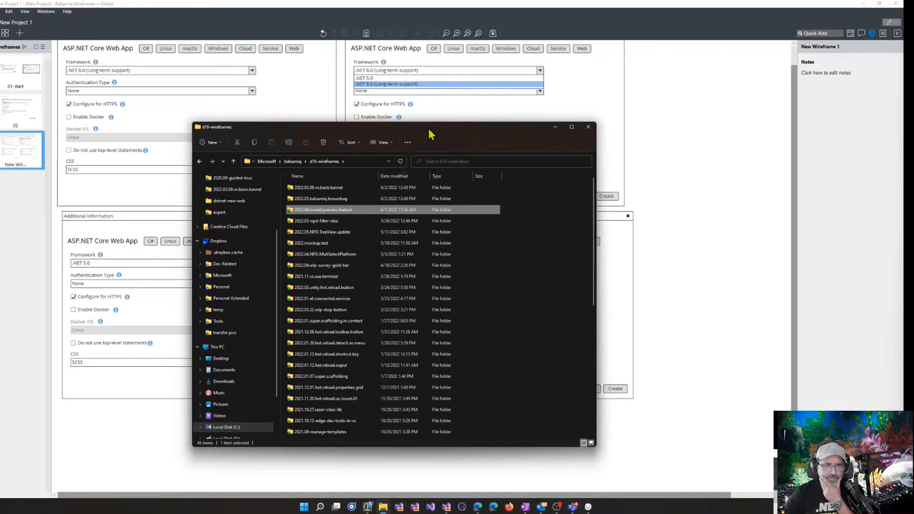
{"action": "left_click_drag", "start_coordinate": [431, 135], "coordinate": [440, 135]}
{"action": "key", "text": "alt+Tab"}
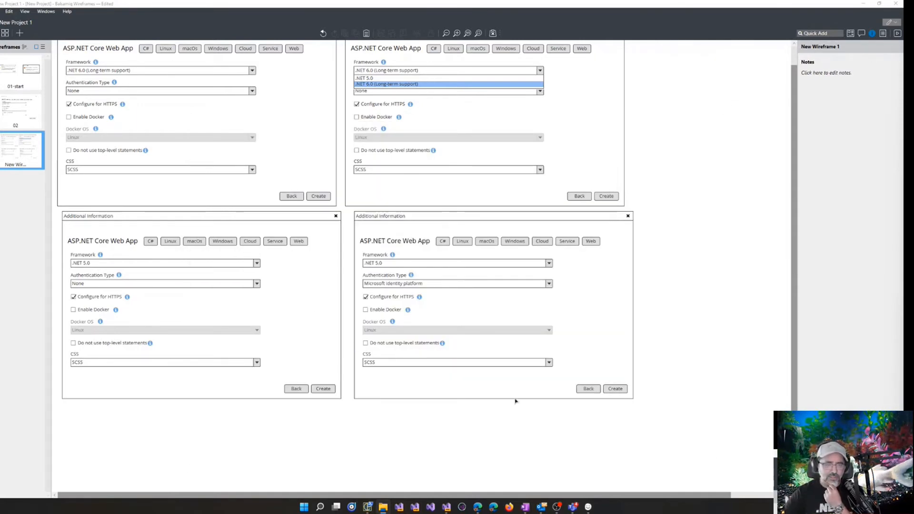
Switch to Visual Studio, capture its Additional information dialog as a screenshot with Snagit, and return to Balsamiq
{"action": "left_click", "coordinate": [446, 507]}
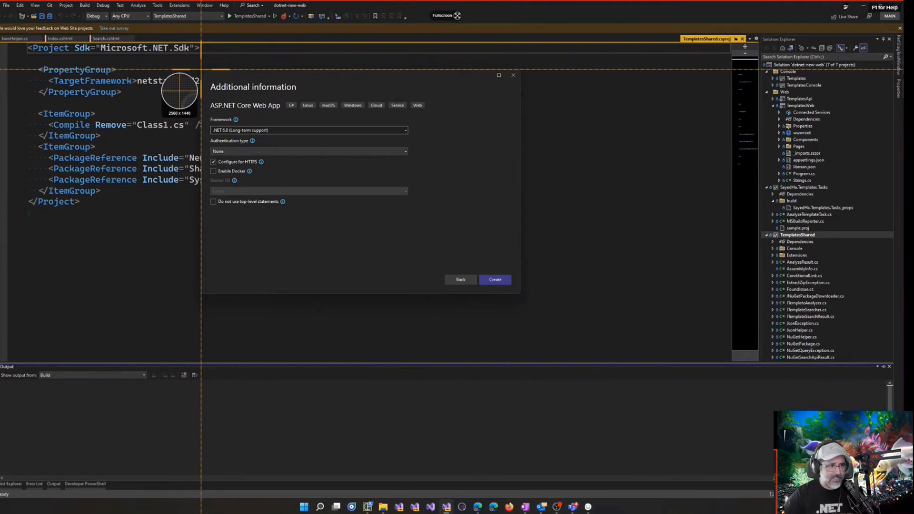
{"action": "left_click_drag", "start_coordinate": [201, 69], "coordinate": [520, 294]}
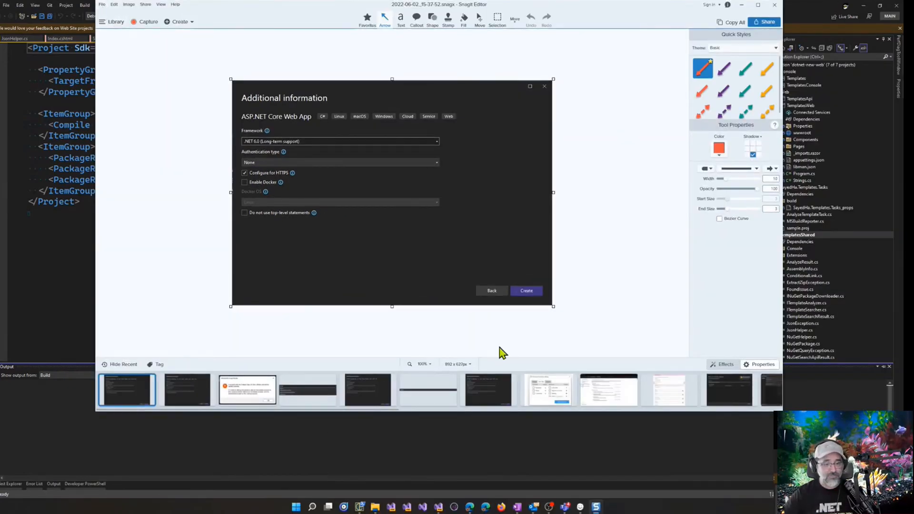
{"action": "mouse_move", "coordinate": [580, 507]}
{"action": "left_click", "coordinate": [618, 452]}
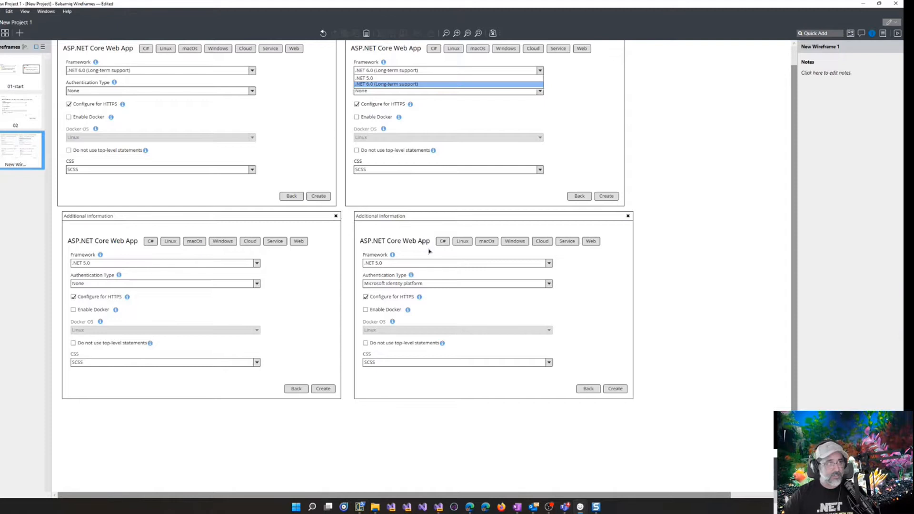
Begin saving the project and create a folder named 2022.06.02.demo inside d16-wireframes, copying its name
{"action": "left_click", "coordinate": [2, 11]}
{"action": "left_click", "coordinate": [42, 75]}
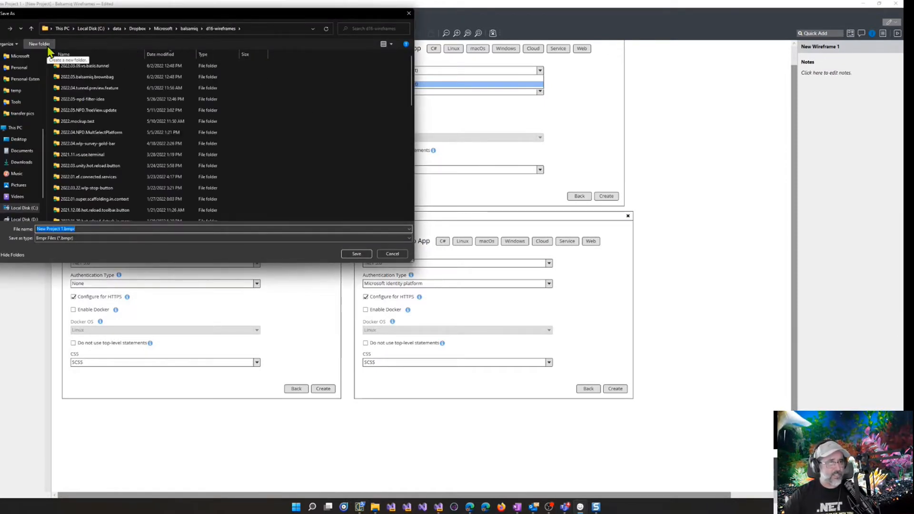
{"action": "left_click", "coordinate": [48, 46]}
{"action": "type", "text": "2"}
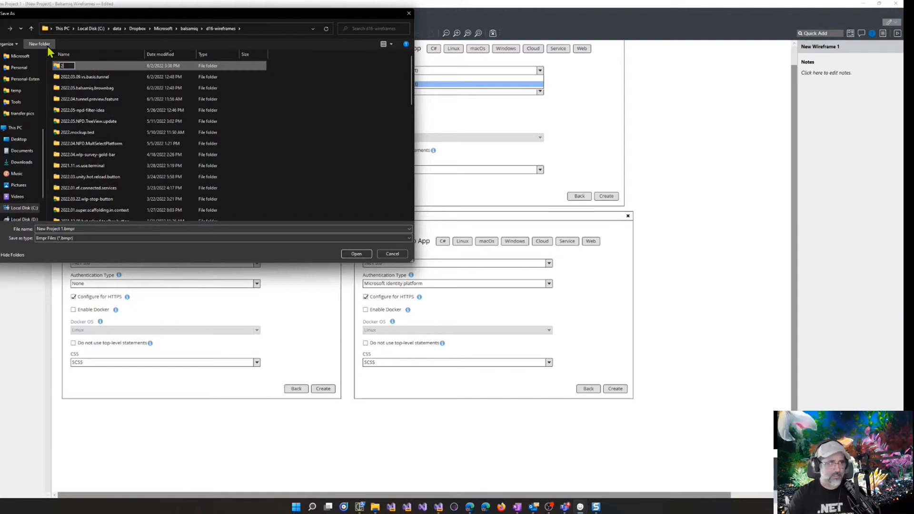
{"action": "type", "text": "022.06"}
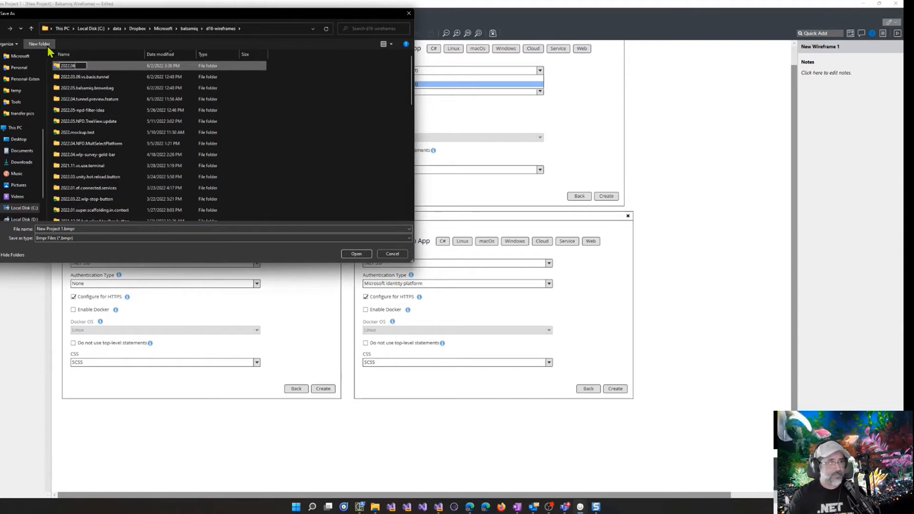
{"action": "type", "text": ".02.demo"}
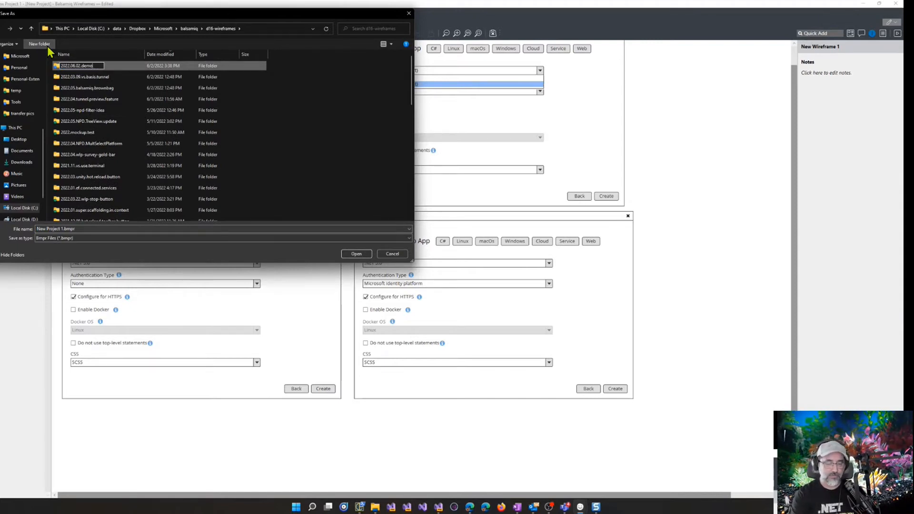
{"action": "key", "text": "ctrl+a"}
{"action": "key", "text": "ctrl+c"}
{"action": "key", "text": "Return"}
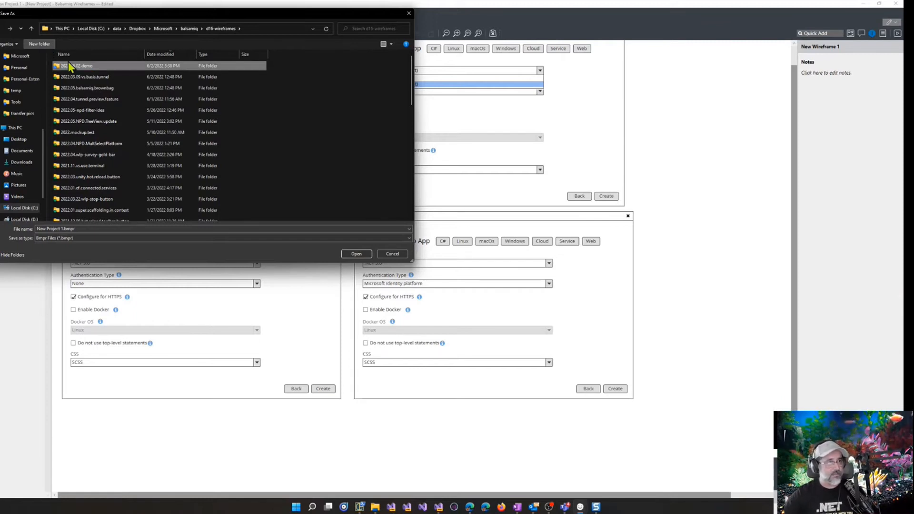
Choose the 2022.06.02.demo folder as the save location and name the project file 2022.06.02.demo
{"action": "double_click", "coordinate": [85, 65]}
{"action": "left_click", "coordinate": [106, 228]}
{"action": "key", "text": "ctrl+a"}
{"action": "key", "text": "ctrl+v"}
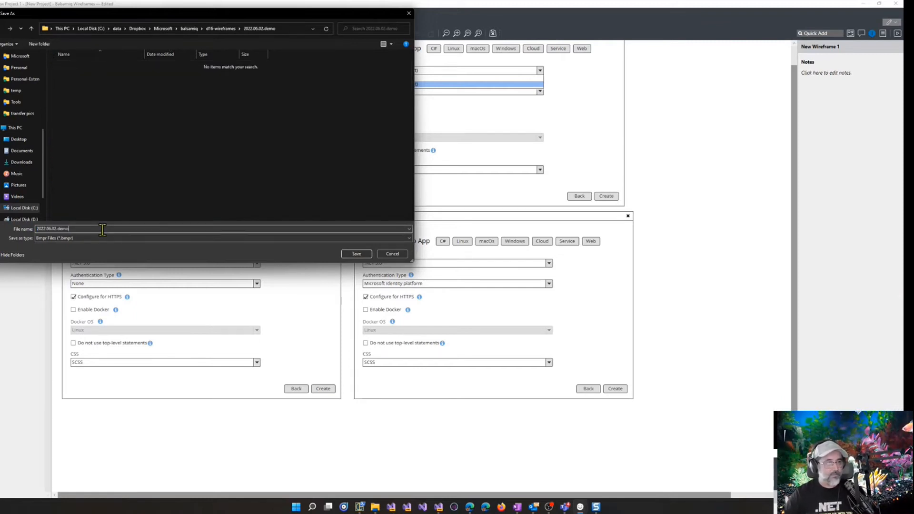
Create a subfolder named assets inside the 2022.06.02.demo folder
{"action": "left_click", "coordinate": [39, 44]}
{"action": "type", "text": "assets"}
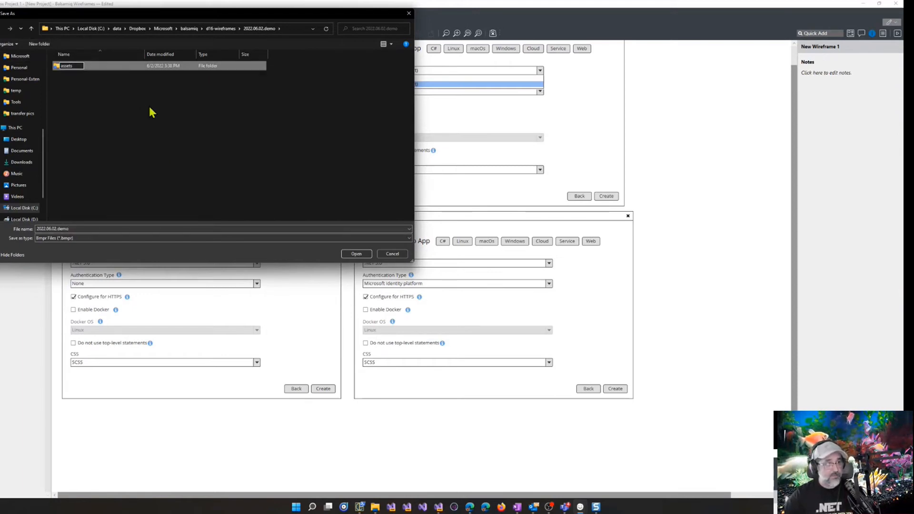
{"action": "left_click", "coordinate": [312, 174]}
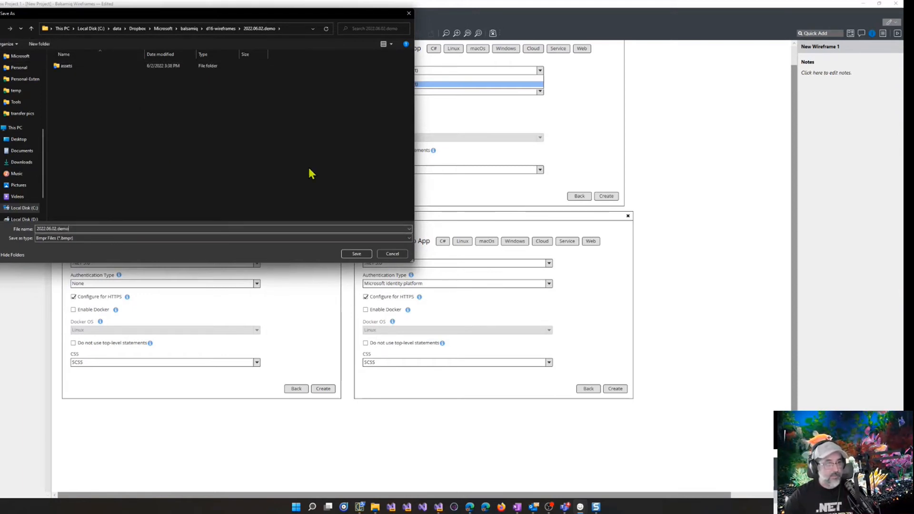
Reopen the 2022.06.02.demo folder and save the project file there as 2022.06.02.demo
{"action": "left_click", "coordinate": [356, 253]}
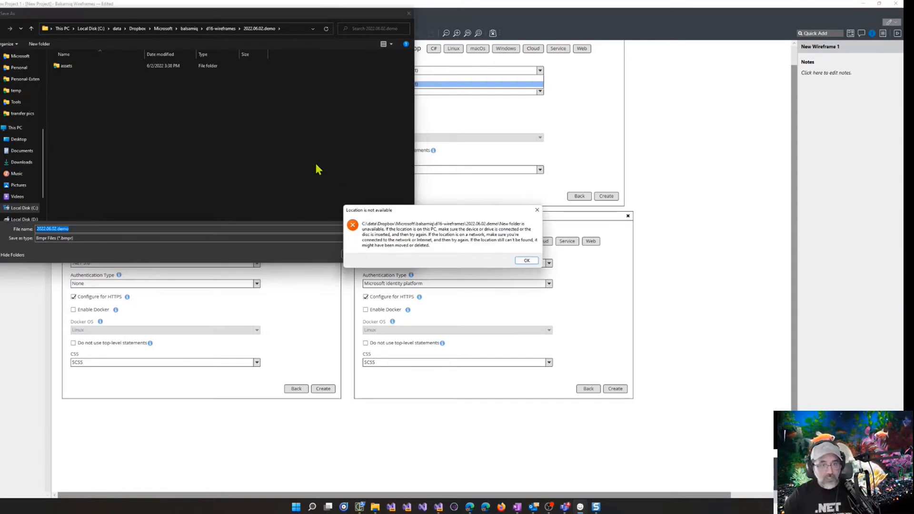
{"action": "key", "text": "Return"}
{"action": "left_click", "coordinate": [221, 28]}
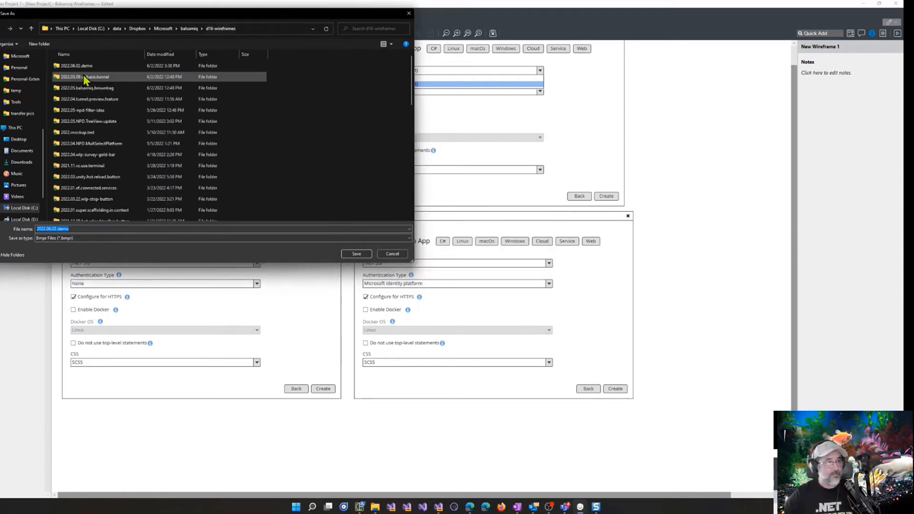
{"action": "double_click", "coordinate": [75, 64]}
{"action": "left_click", "coordinate": [356, 253]}
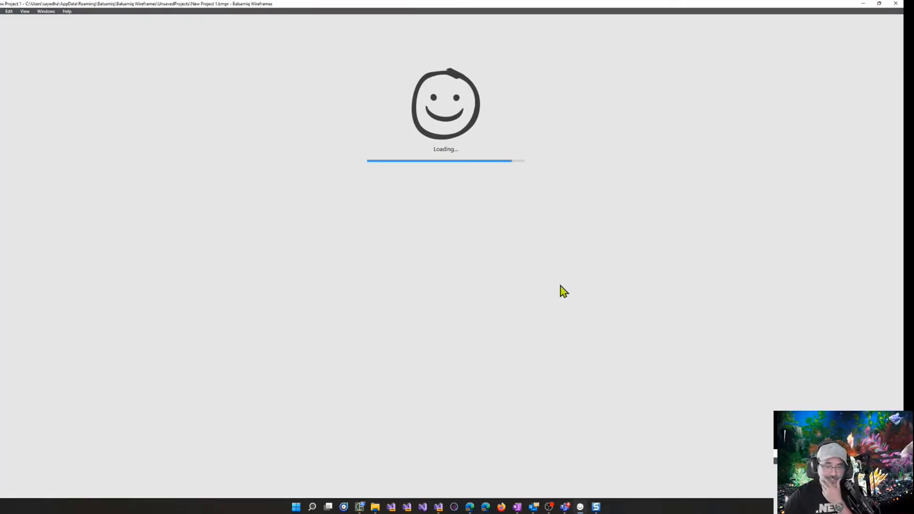
Switch to Snagit and begin saving the dialog capture, choosing the assets folder inside 2022.06.02.demo as its location
{"action": "mouse_move", "coordinate": [376, 506]}
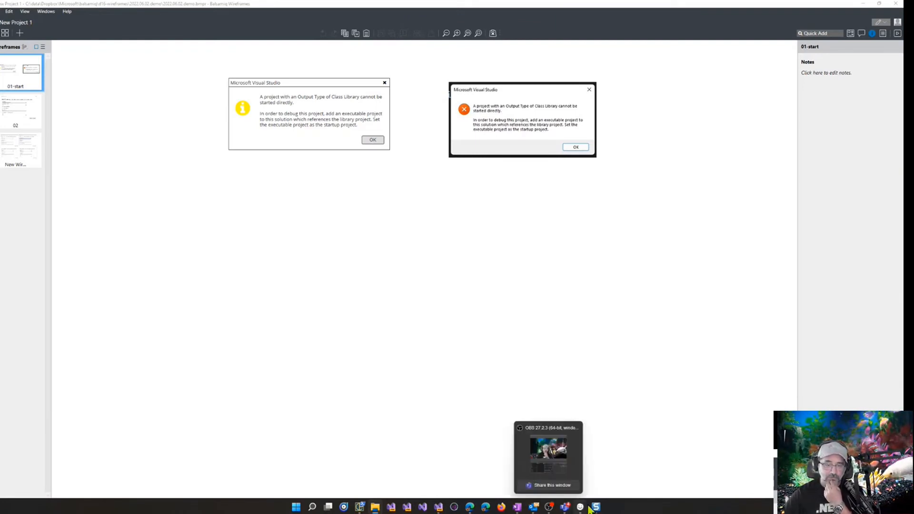
{"action": "left_click", "coordinate": [596, 467]}
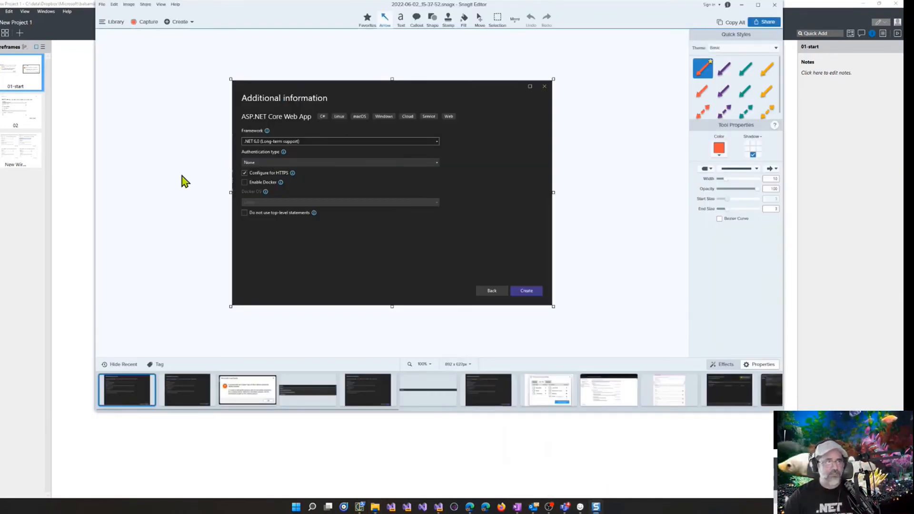
{"action": "left_click", "coordinate": [102, 4]}
{"action": "left_click", "coordinate": [129, 64]}
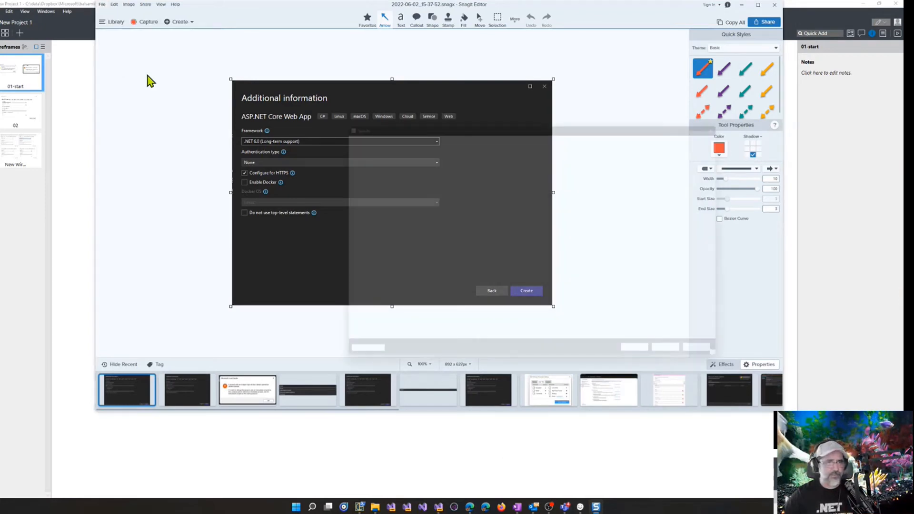
{"action": "left_click", "coordinate": [599, 131]}
{"action": "type", "text": "C:\\data\\Dropbox\\Microsoft\\balsamiq\\d16-wireframes\\2022.06.02.demo"}
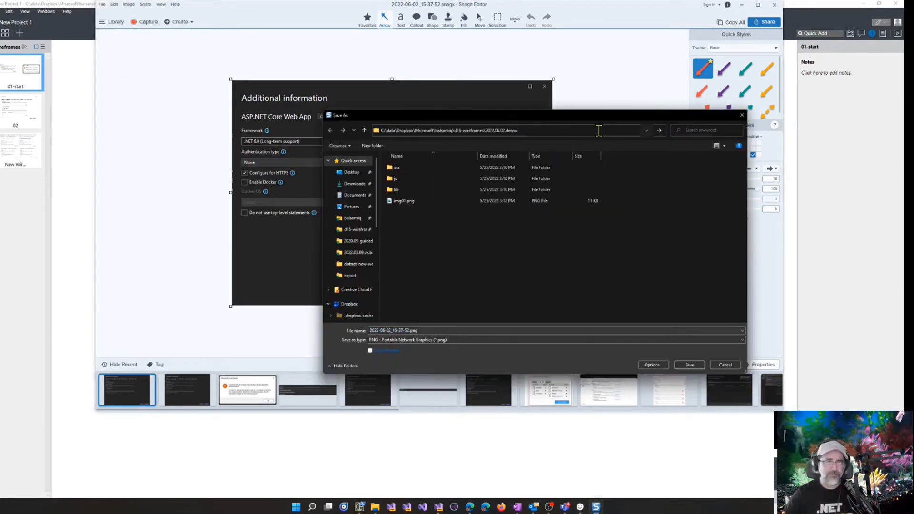
{"action": "key", "text": "Return"}
{"action": "double_click", "coordinate": [397, 171]}
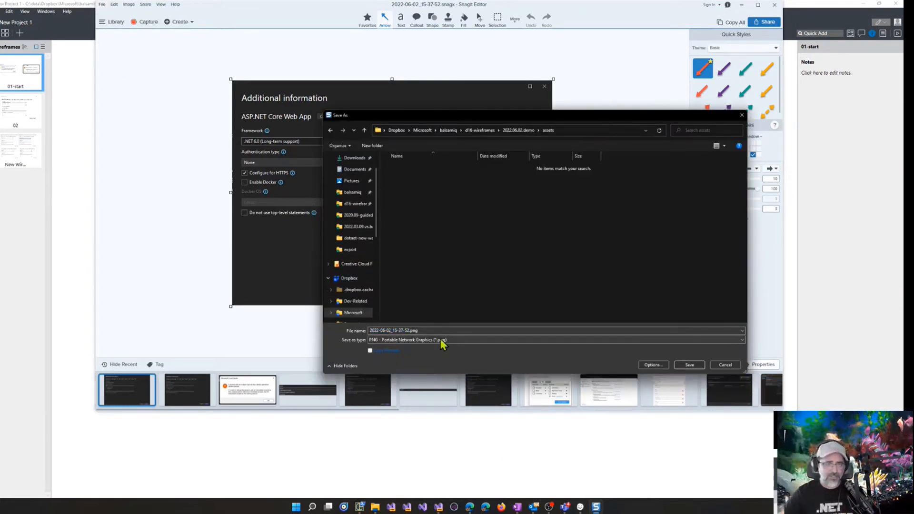
Save the capture as a PNG named 01-npd-addl-info and return to Balsamiq
{"action": "left_click", "coordinate": [444, 330]}
{"action": "type", "text": "01-npd-"}
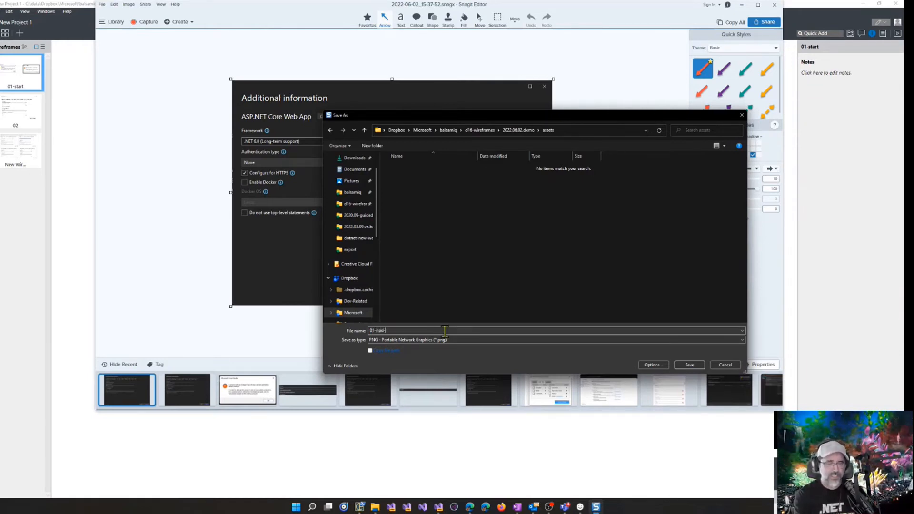
{"action": "type", "text": "ad"}
{"action": "type", "text": "ditional"}
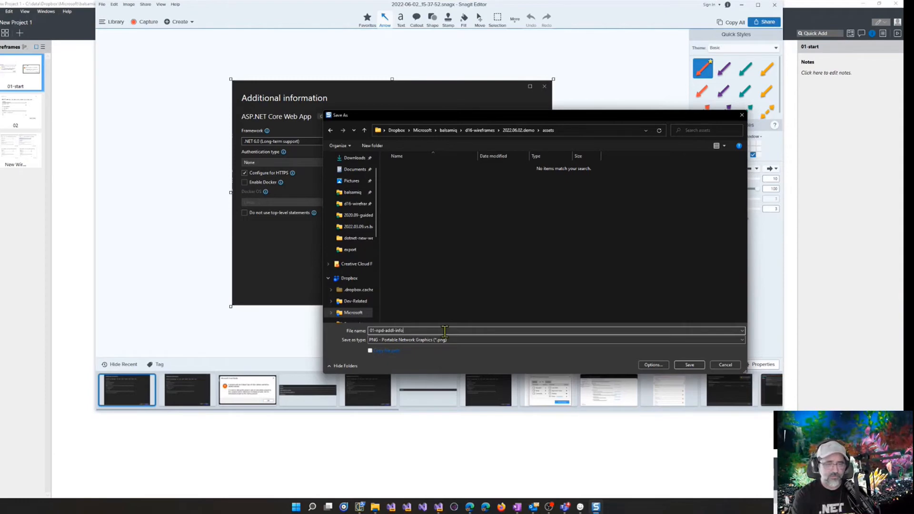
{"action": "key", "text": "Return"}
{"action": "left_click", "coordinate": [742, 5]}
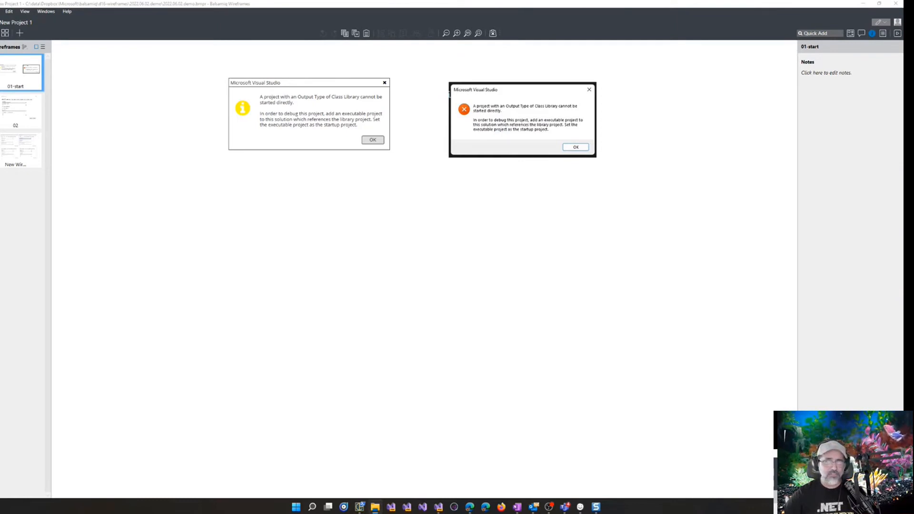
Add a new wireframe at the end of the wireframe list and paste the Additional information screenshot into it
{"action": "left_click", "coordinate": [20, 33]}
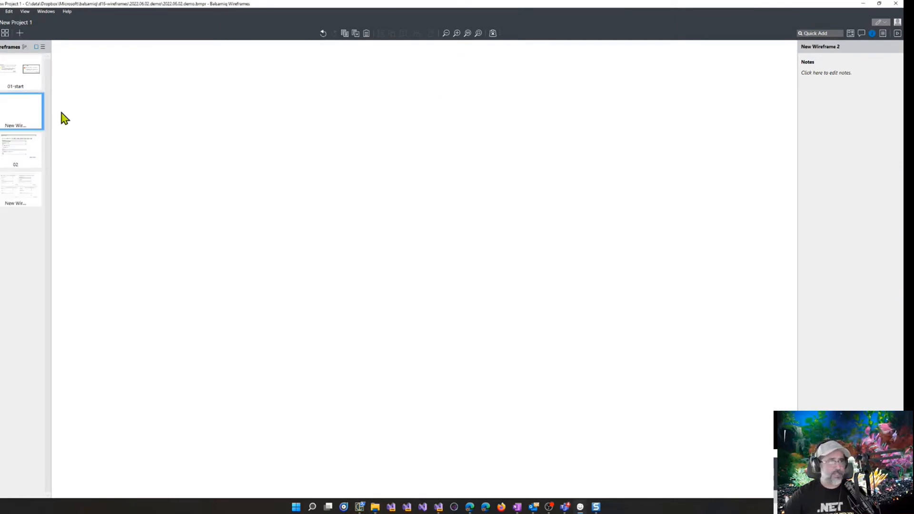
{"action": "left_click_drag", "start_coordinate": [33, 115], "coordinate": [30, 214]}
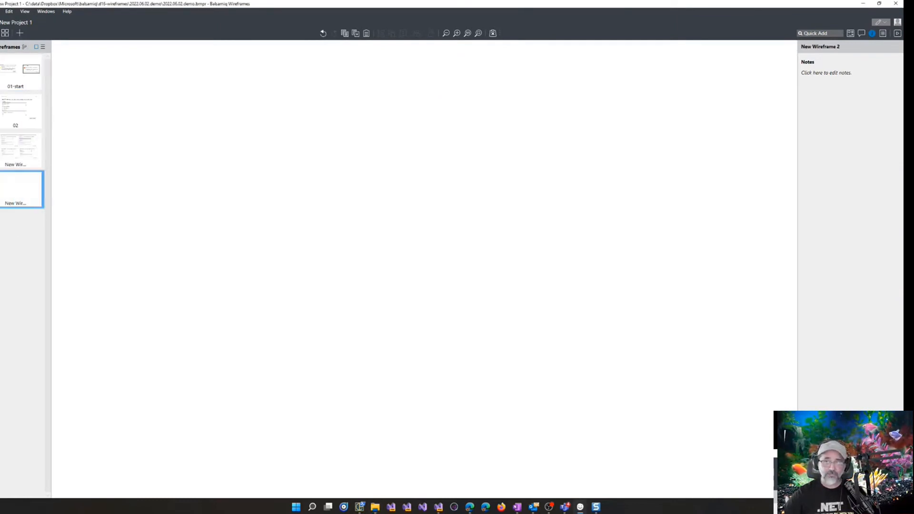
{"action": "key", "text": "ctrl+v"}
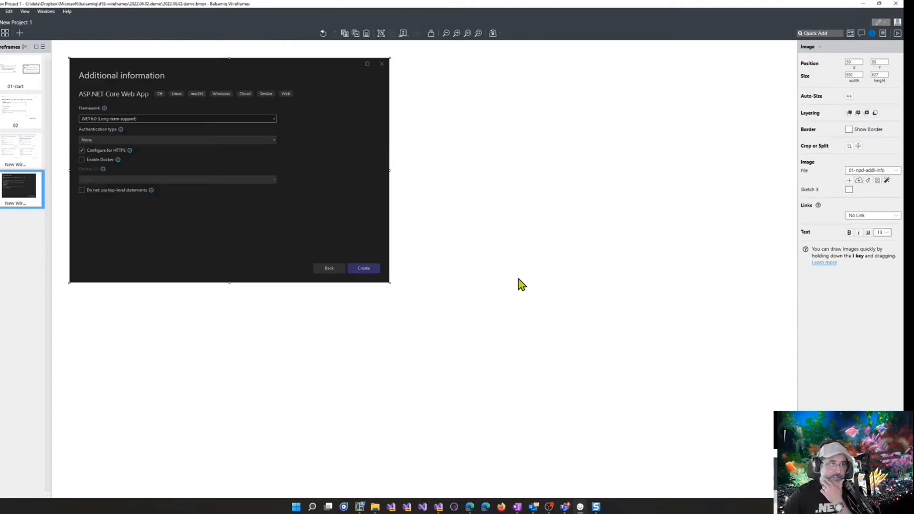
{"action": "left_click", "coordinate": [519, 280]}
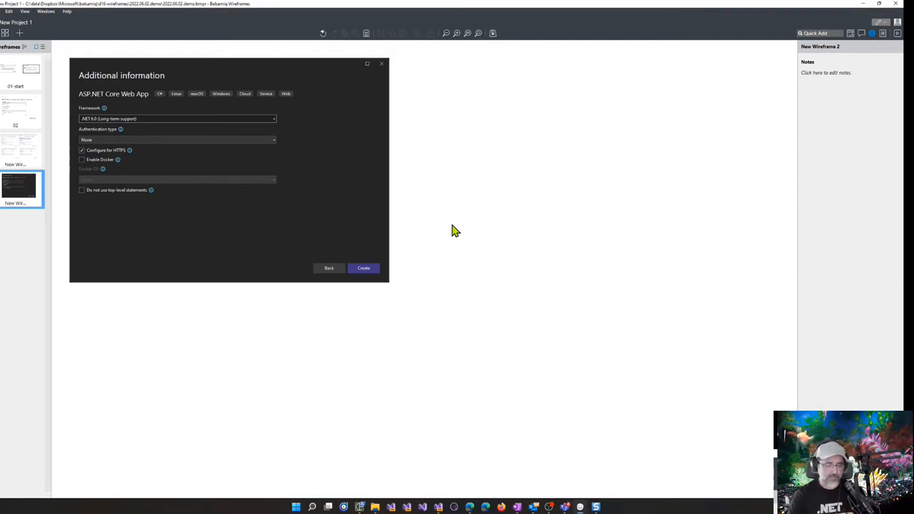
Add a Label control to the wireframe and set its text color to white
{"action": "key", "text": "slash"}
{"action": "type", "text": "css"}
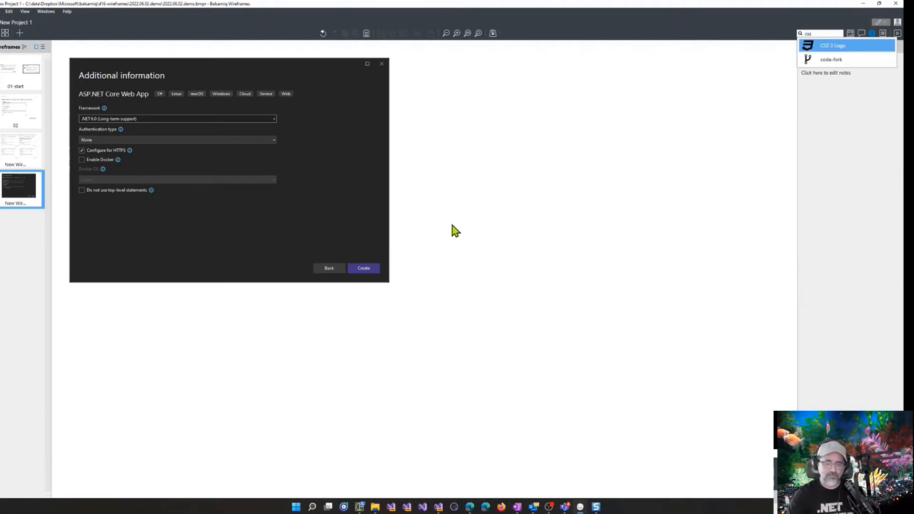
{"action": "key", "text": "BackSpace"}
{"action": "key", "text": "BackSpace"}
{"action": "key", "text": "BackSpace"}
{"action": "type", "text": "lab"}
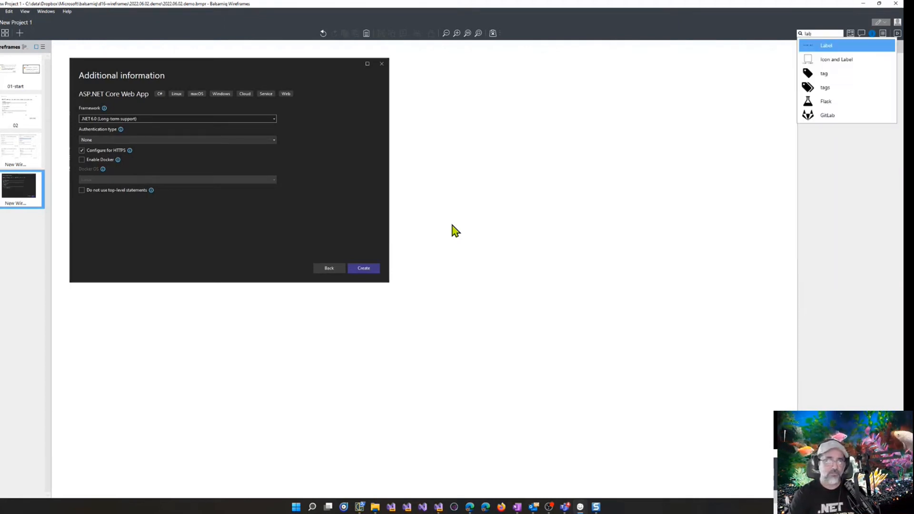
{"action": "key", "text": "Return"}
{"action": "left_click", "coordinate": [849, 129]}
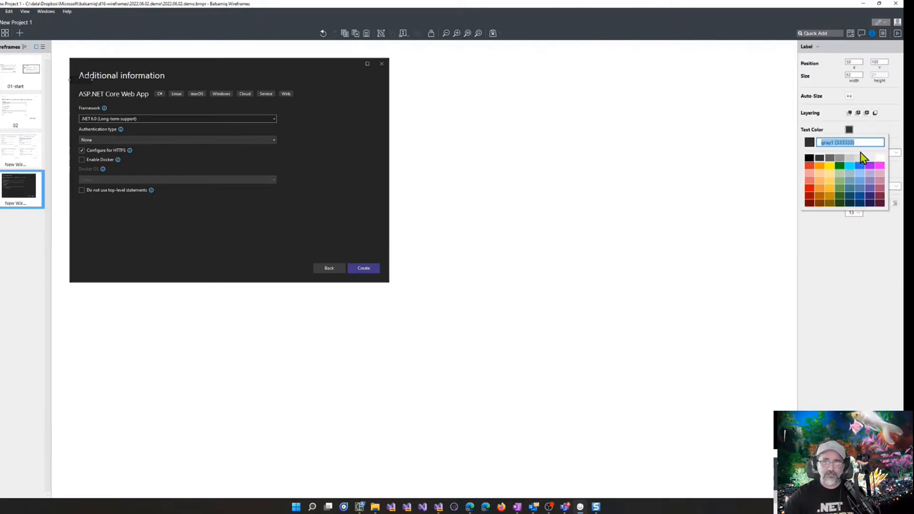
{"action": "left_click", "coordinate": [880, 158]}
Place the label below the "Do not use top-level statements" checkbox and change its text to CSS
{"action": "left_click_drag", "start_coordinate": [89, 87], "coordinate": [101, 206]}
{"action": "double_click", "coordinate": [100, 205]}
{"action": "type", "text": "C"}
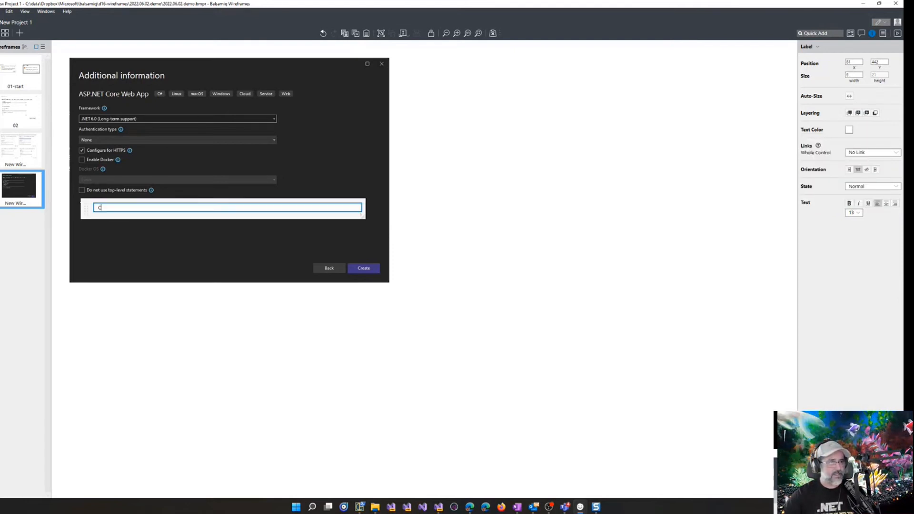
{"action": "type", "text": "SS"}
{"action": "left_click", "coordinate": [585, 250]}
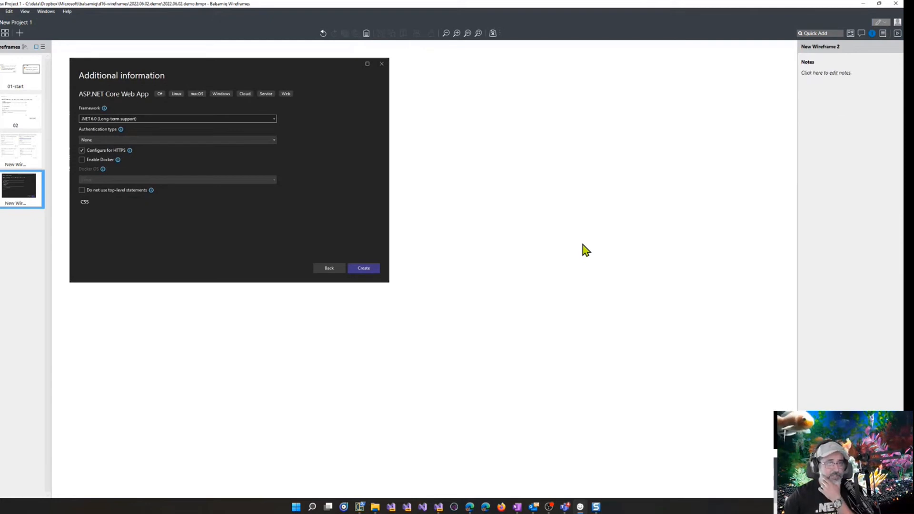
{"action": "left_click", "coordinate": [836, 34]}
{"action": "type", "text": "drop"}
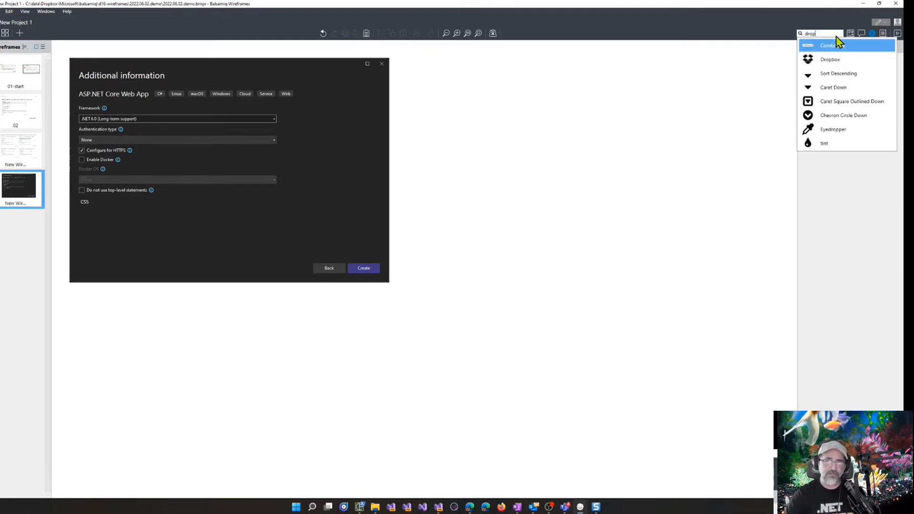
{"action": "left_click", "coordinate": [839, 44]}
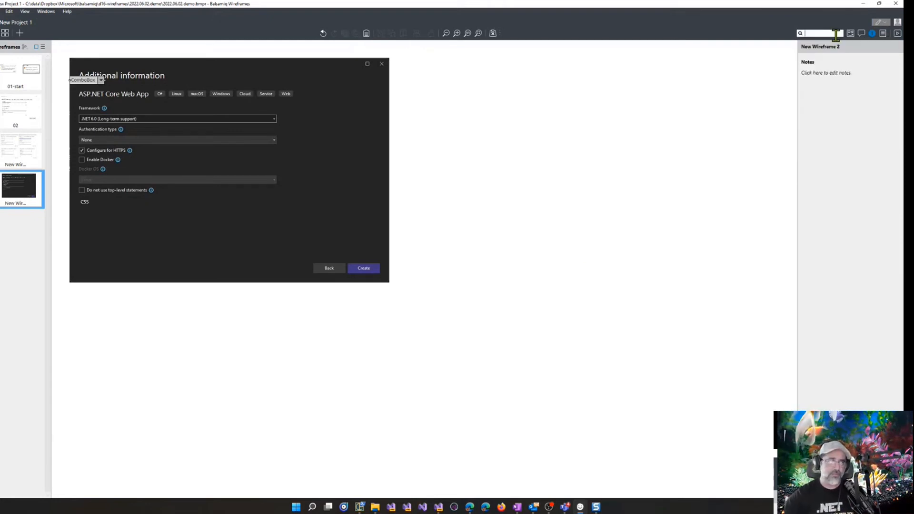
{"action": "left_click_drag", "start_coordinate": [100, 227], "coordinate": [529, 186]}
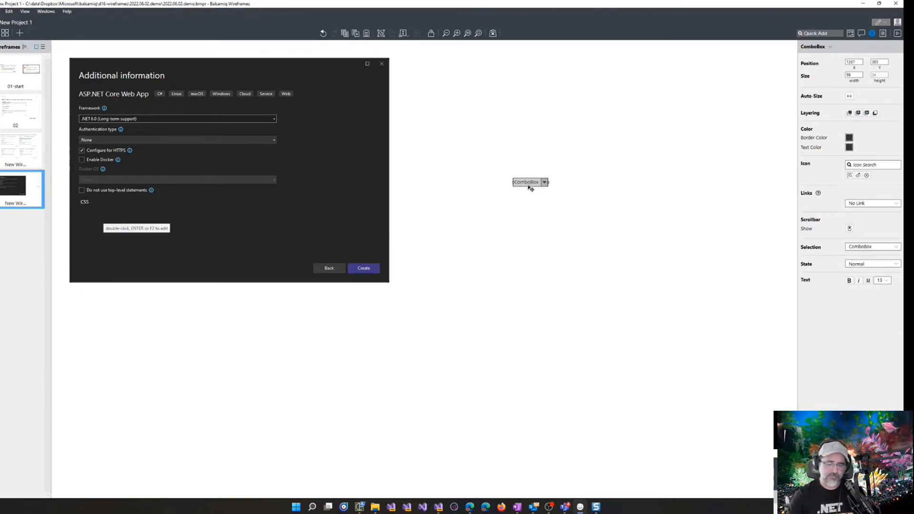
{"action": "key", "text": "Delete"}
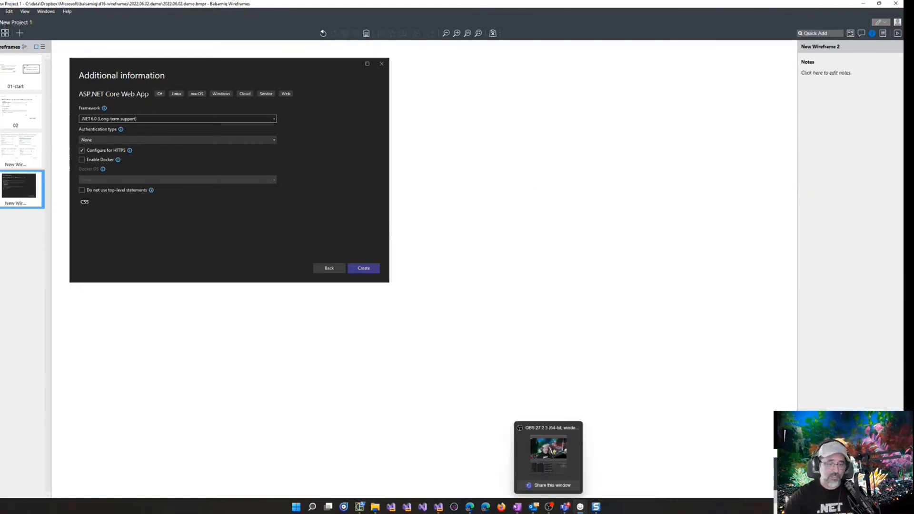
Switch to Visual Studio and capture the Authentication type dropdown as an image with Snagit
{"action": "mouse_move", "coordinate": [597, 508]}
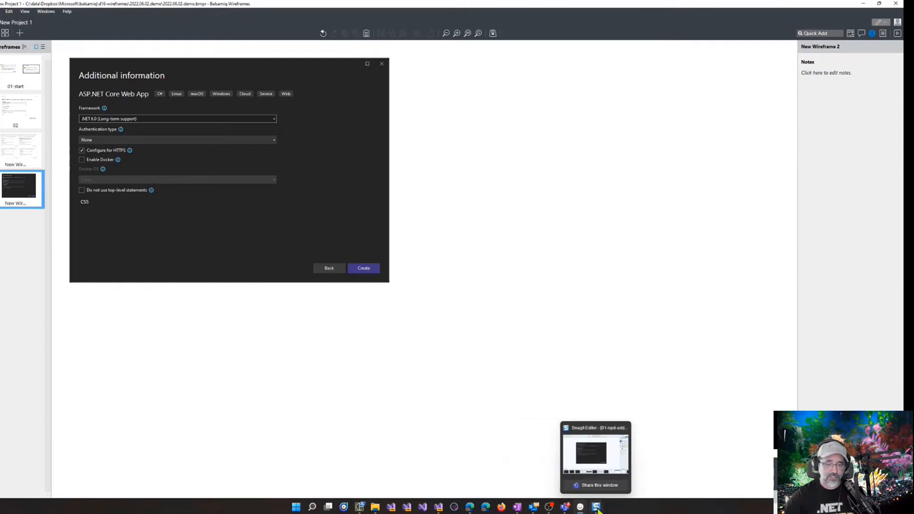
{"action": "left_click", "coordinate": [444, 507]}
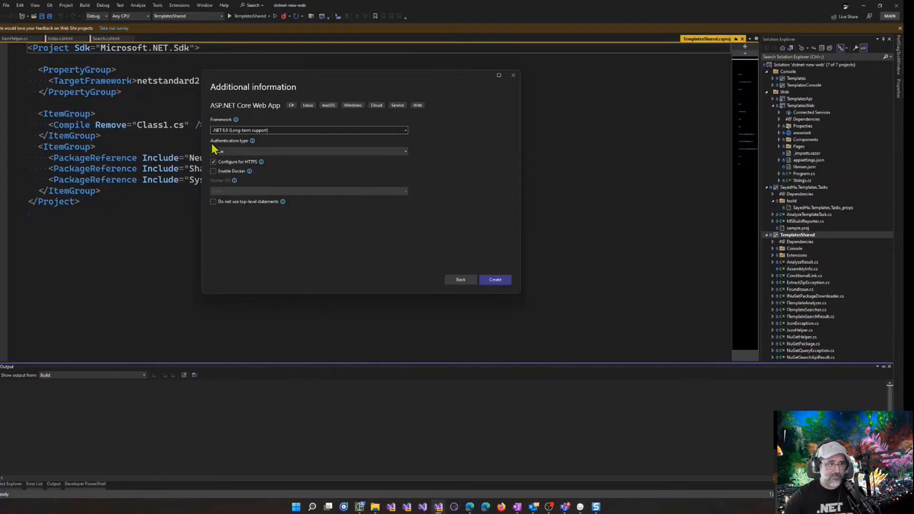
{"action": "key", "text": "Print"}
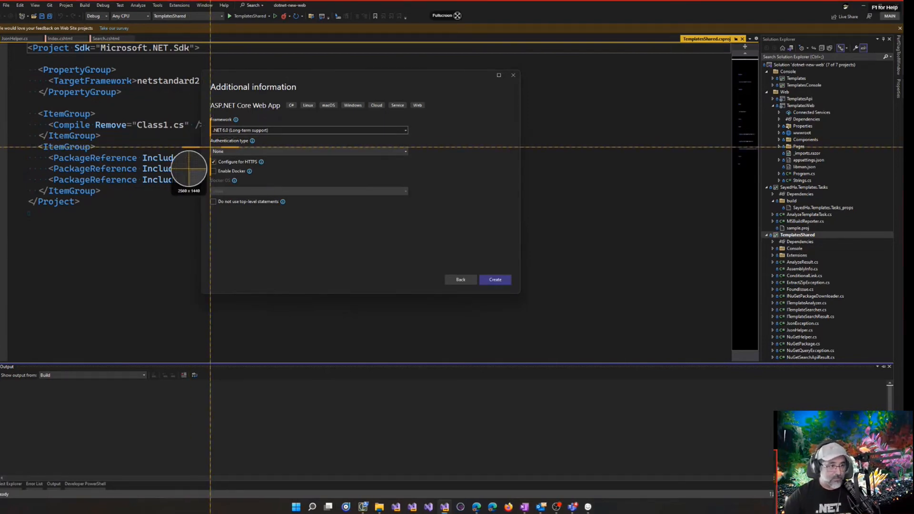
{"action": "left_click_drag", "start_coordinate": [209, 147], "coordinate": [409, 157]}
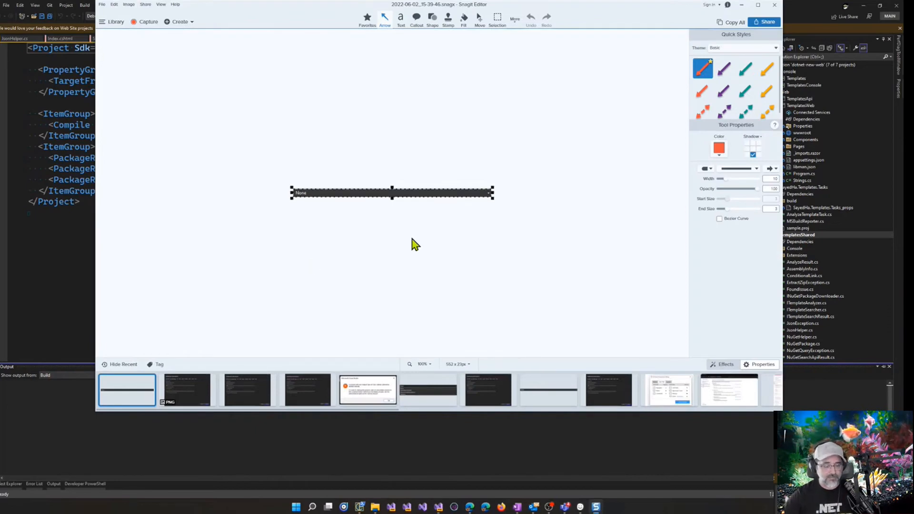
{"action": "left_click", "coordinate": [743, 6]}
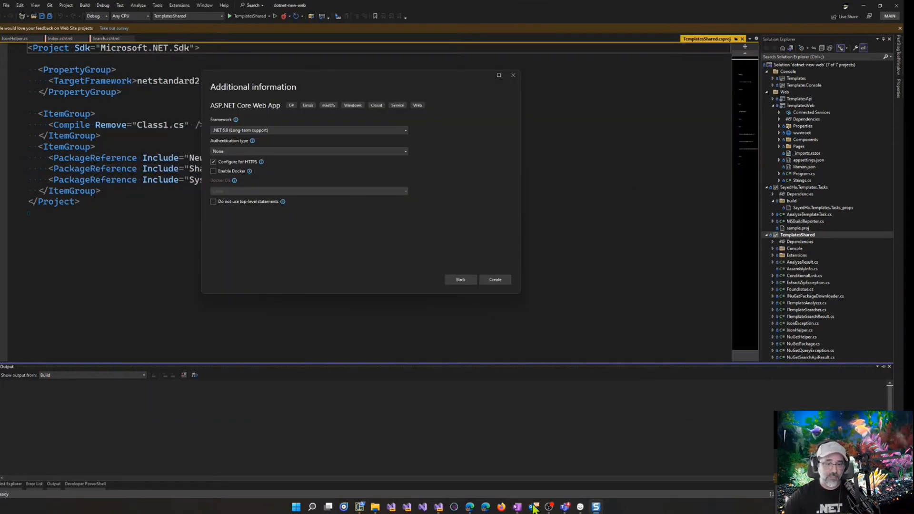
Return to Balsamiq, paste the captured dropdown image and place it directly under the CSS label
{"action": "mouse_move", "coordinate": [580, 507]}
{"action": "left_click", "coordinate": [602, 461]}
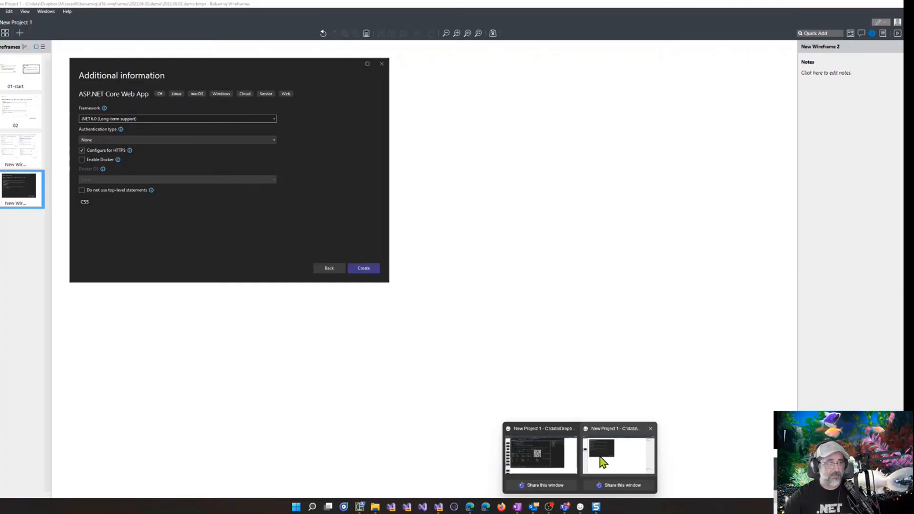
{"action": "key", "text": "ctrl+v"}
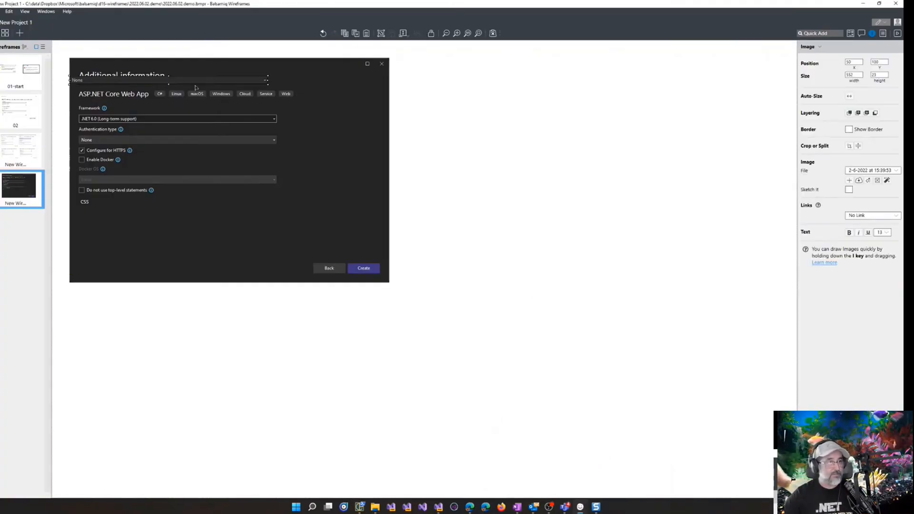
{"action": "left_click_drag", "start_coordinate": [200, 85], "coordinate": [213, 216]}
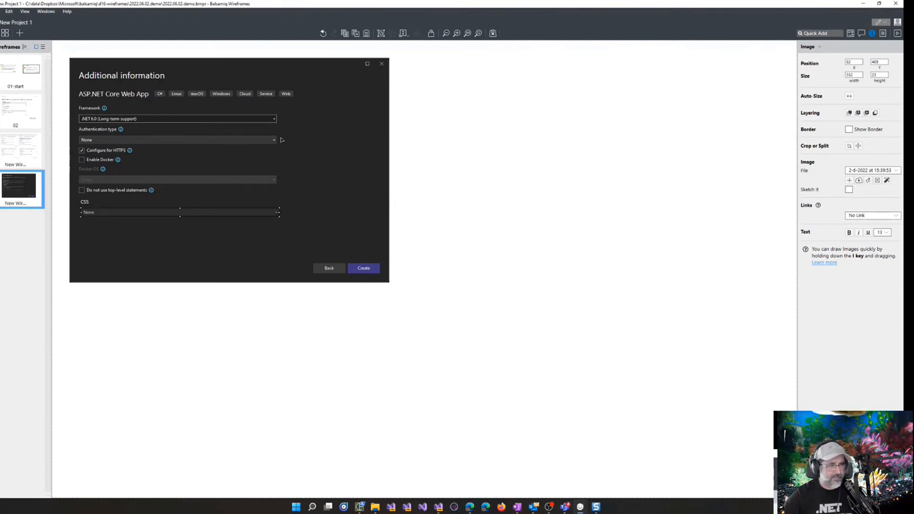
{"action": "left_click", "coordinate": [492, 300]}
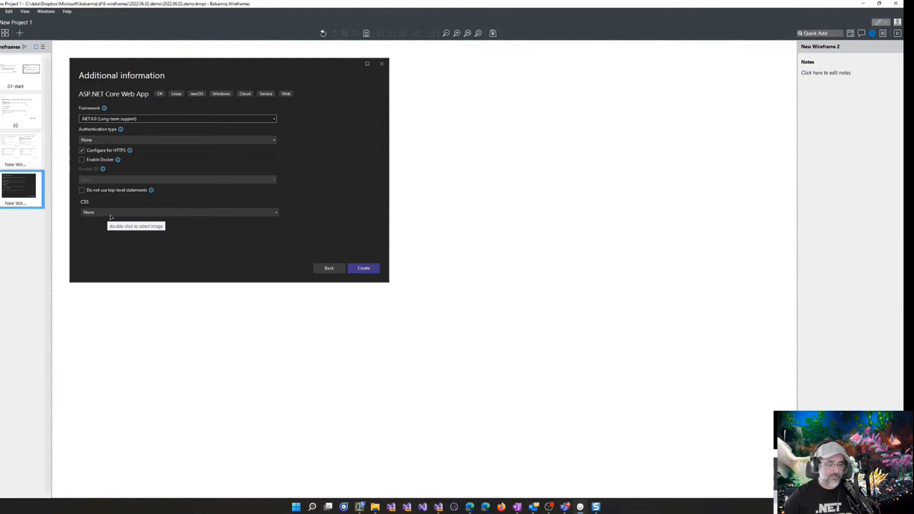
Add a 100 by 70 rectangle just below the CSS dropdown image and remove its border
{"action": "type", "text": "rect"}
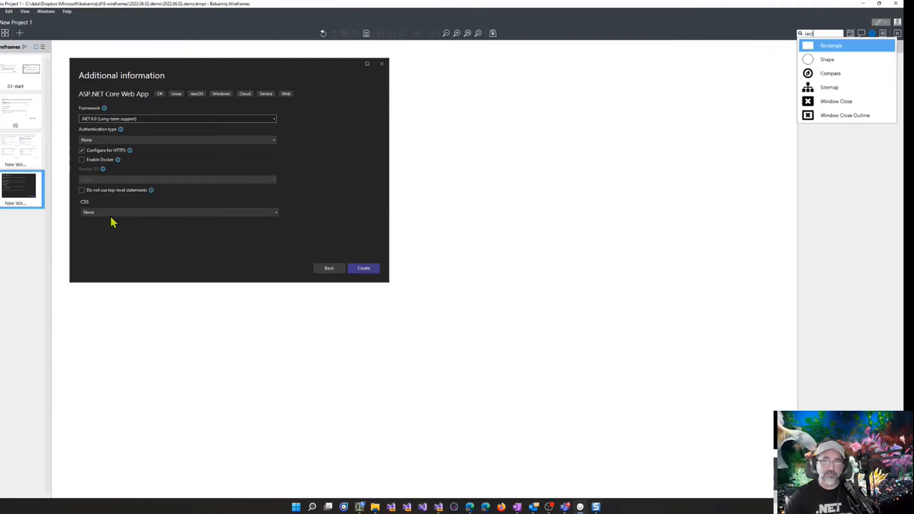
{"action": "key", "text": "Return"}
{"action": "left_click_drag", "start_coordinate": [91, 92], "coordinate": [145, 230]}
{"action": "left_click", "coordinate": [849, 113]}
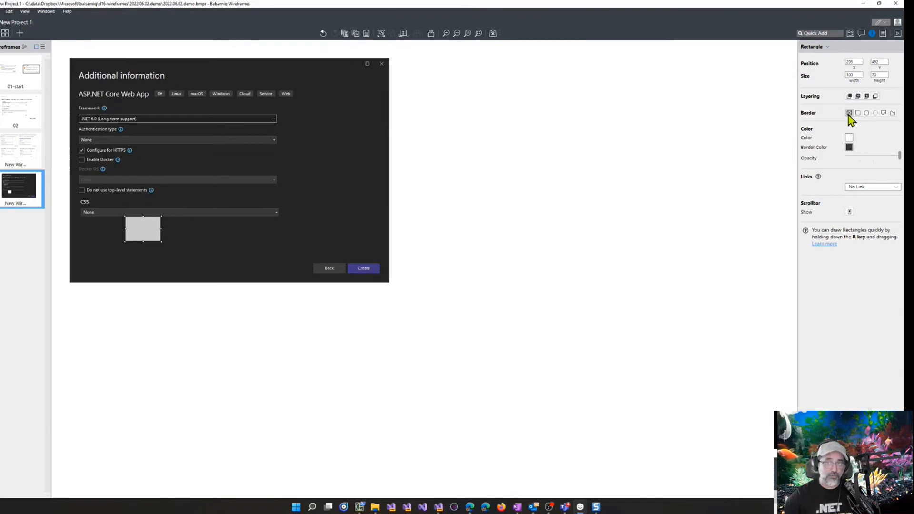
Move the borderless white rectangle up so it partly overlaps the CSS dropdown image
{"action": "left_click", "coordinate": [173, 339]}
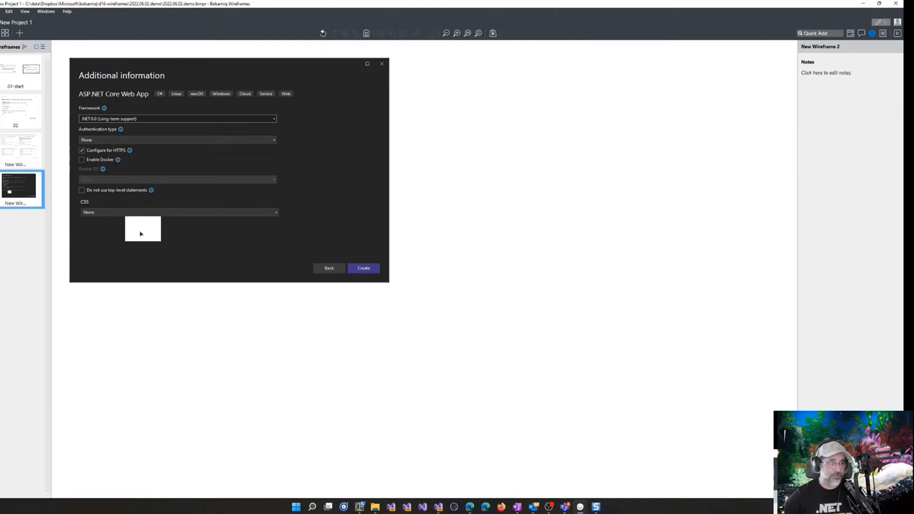
{"action": "left_click_drag", "start_coordinate": [141, 233], "coordinate": [122, 224]}
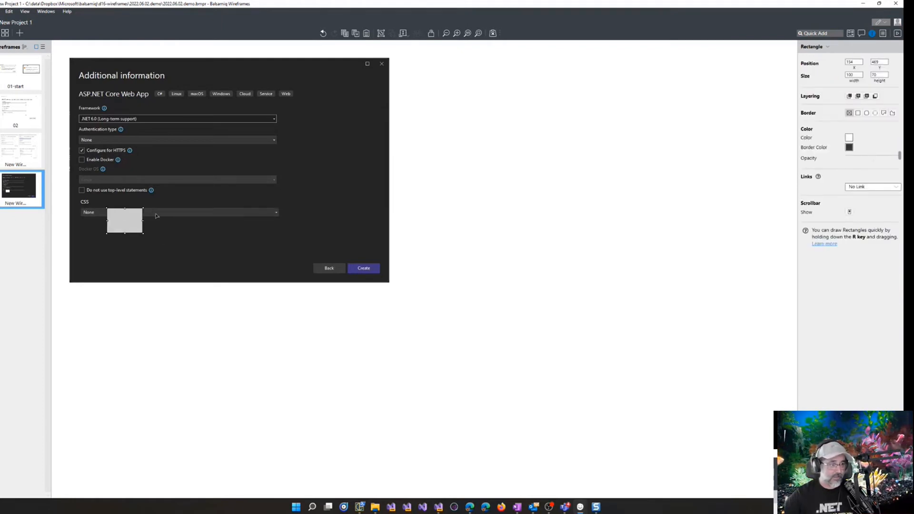
{"action": "left_click", "coordinate": [193, 356]}
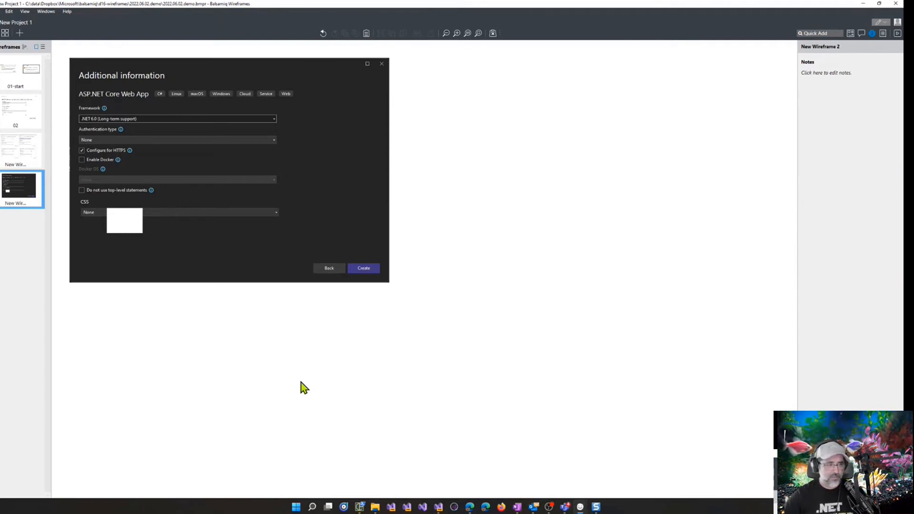
Sample the CSS dropdown's background with the screen color picker and copy its hex value 383838
{"action": "key", "text": "super+shift+c"}
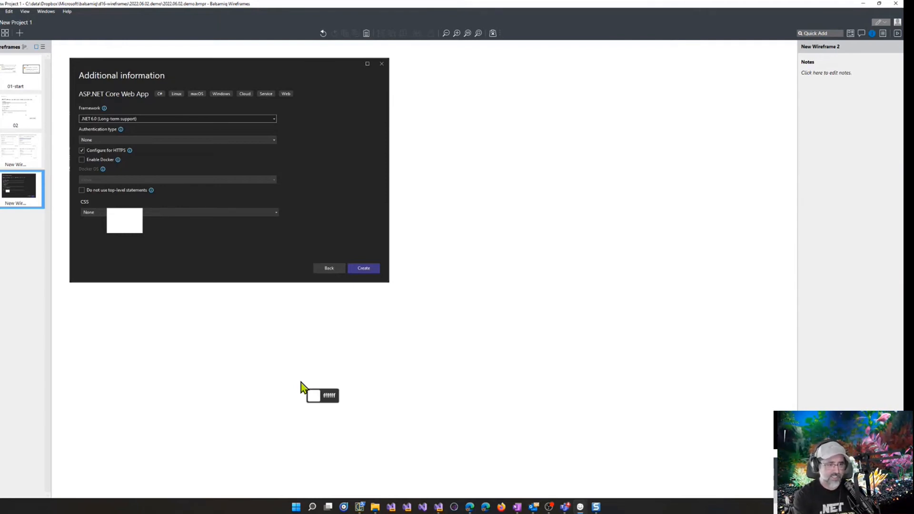
{"action": "left_click", "coordinate": [219, 217]}
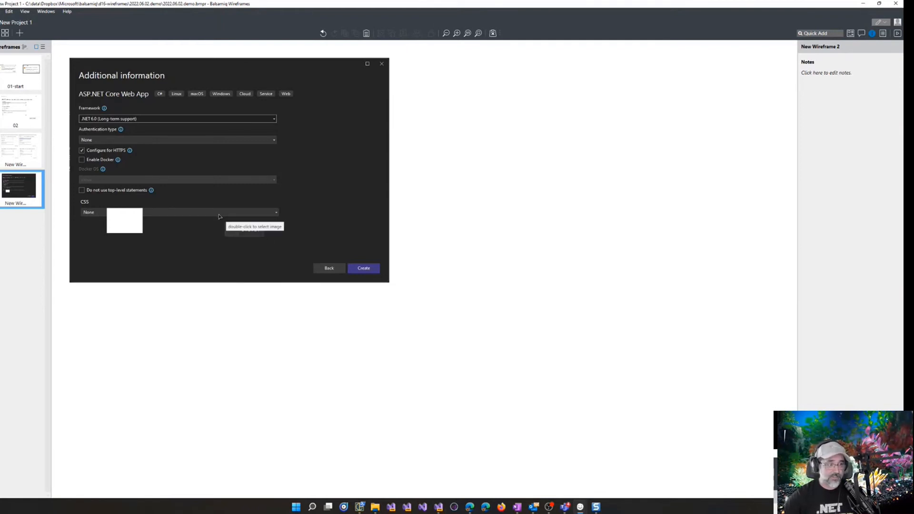
{"action": "left_click", "coordinate": [218, 215]}
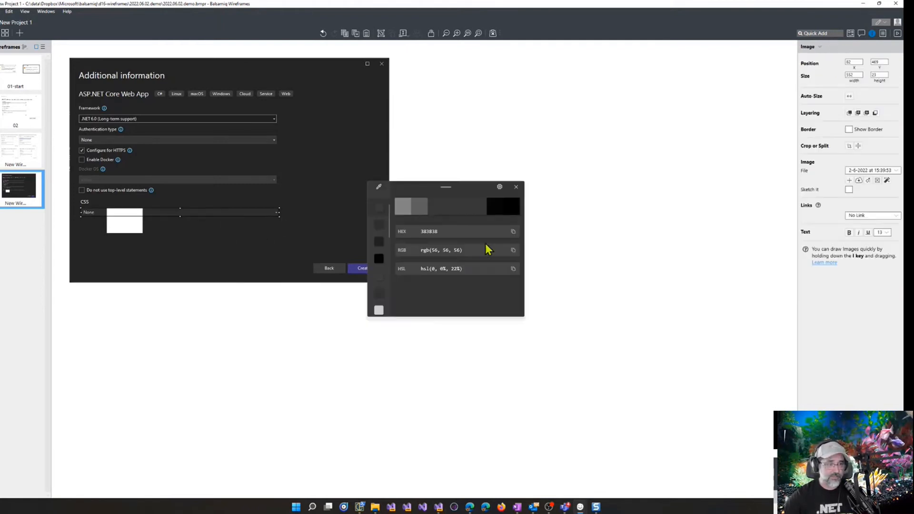
{"action": "left_click", "coordinate": [513, 231]}
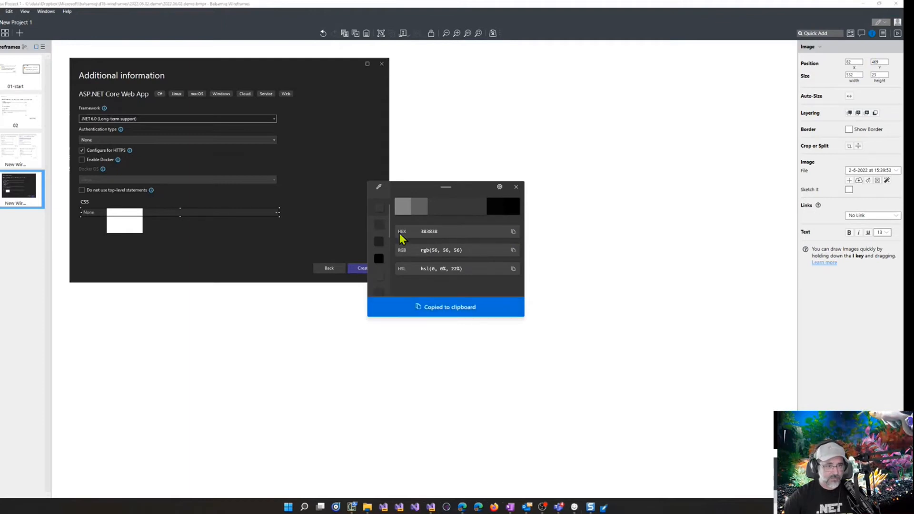
{"action": "left_click_drag", "start_coordinate": [466, 192], "coordinate": [508, 183]}
{"action": "key", "text": "super+shift+c"}
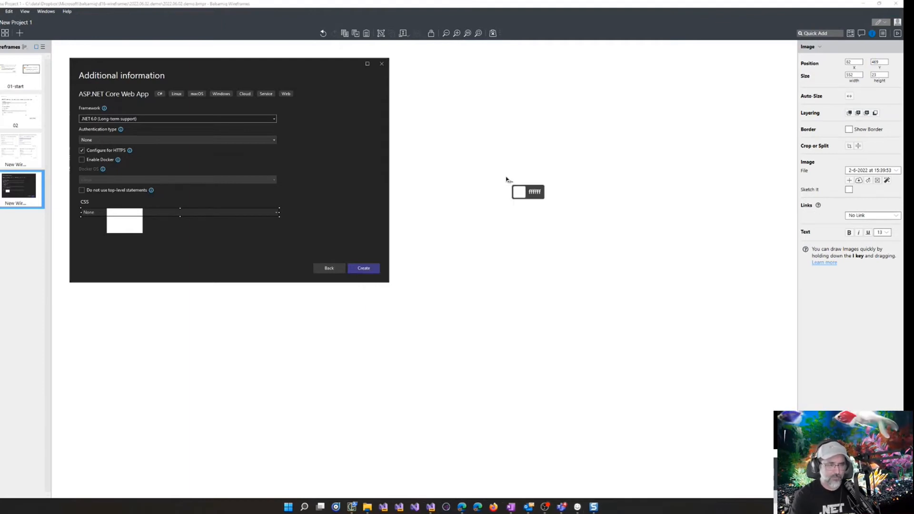
{"action": "key", "text": "Escape"}
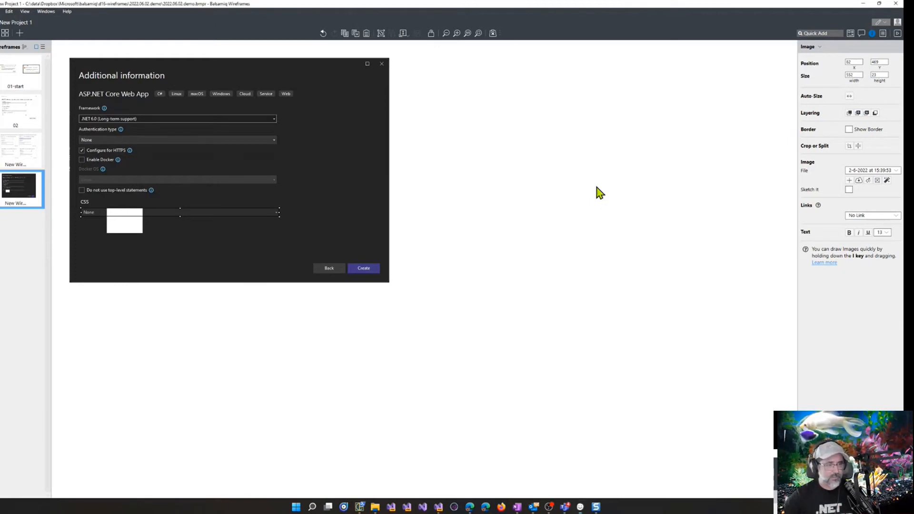
{"action": "left_click", "coordinate": [505, 355]}
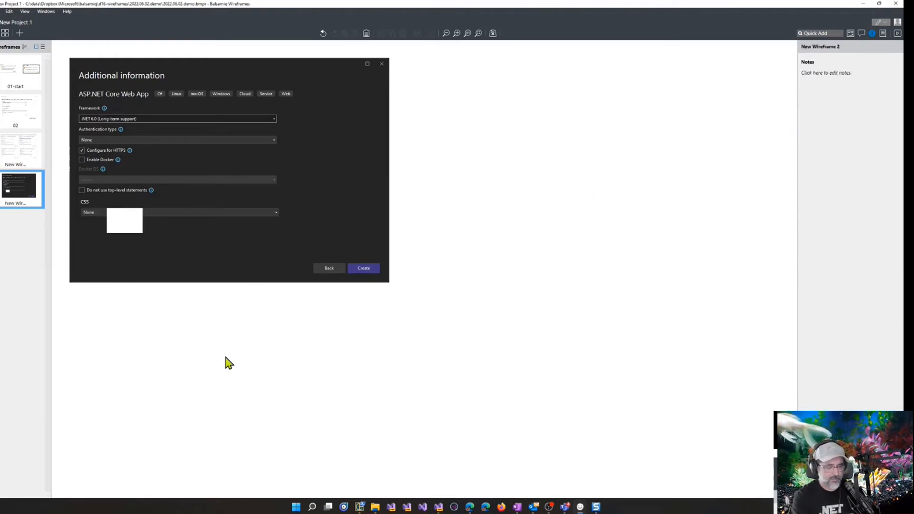
{"action": "key", "text": "super+shift+c"}
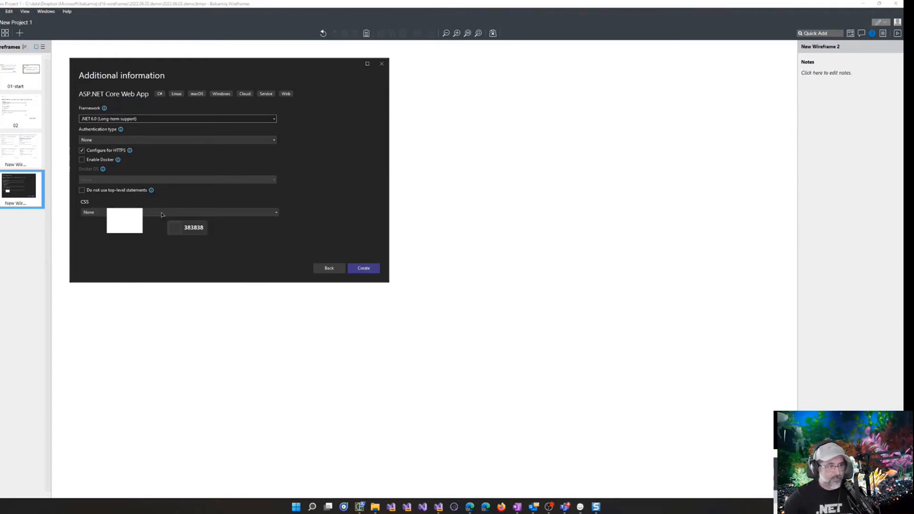
{"action": "key", "text": "Escape"}
Fill the rectangle over the CSS dropdown with the copied color 383838
{"action": "left_click", "coordinate": [125, 221]}
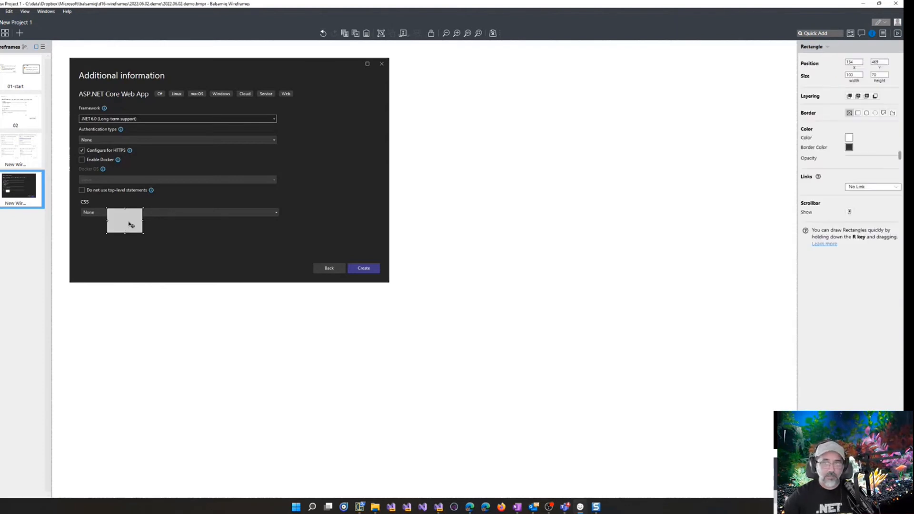
{"action": "left_click", "coordinate": [850, 139]}
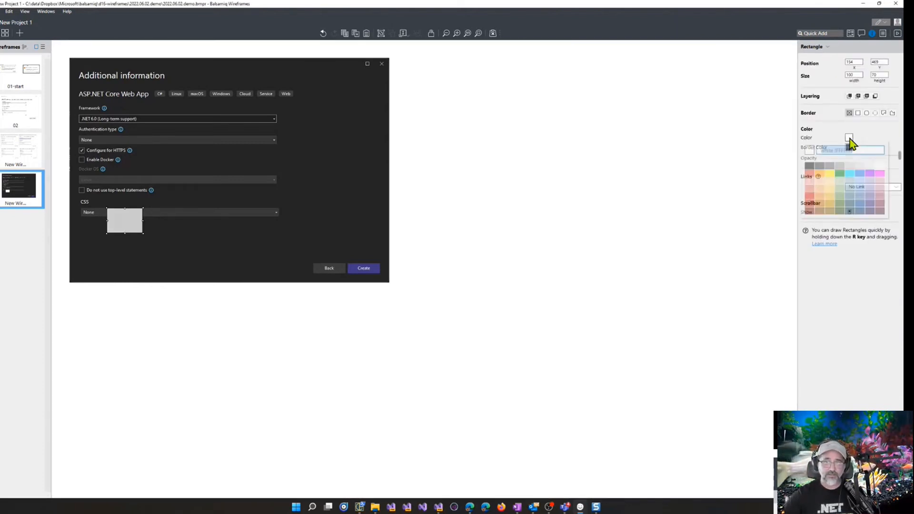
{"action": "key", "text": "ctrl+v"}
{"action": "key", "text": "Return"}
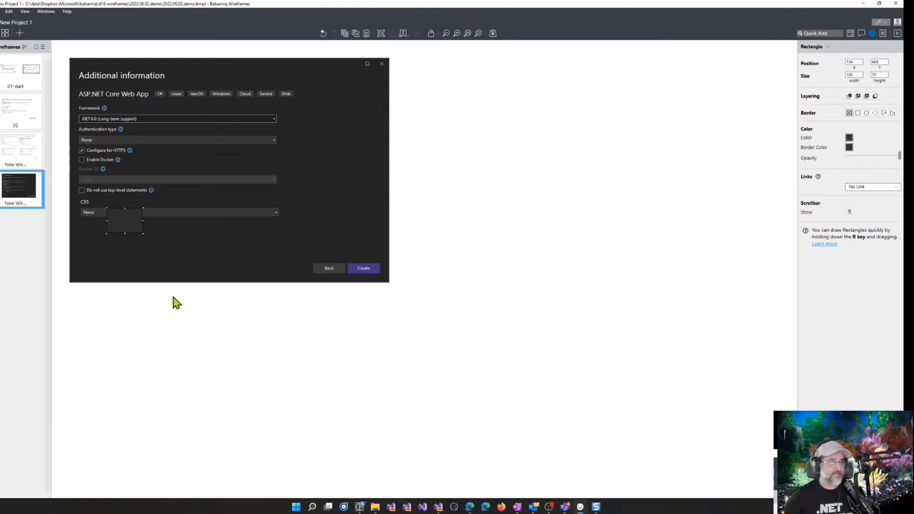
{"action": "left_click", "coordinate": [188, 326]}
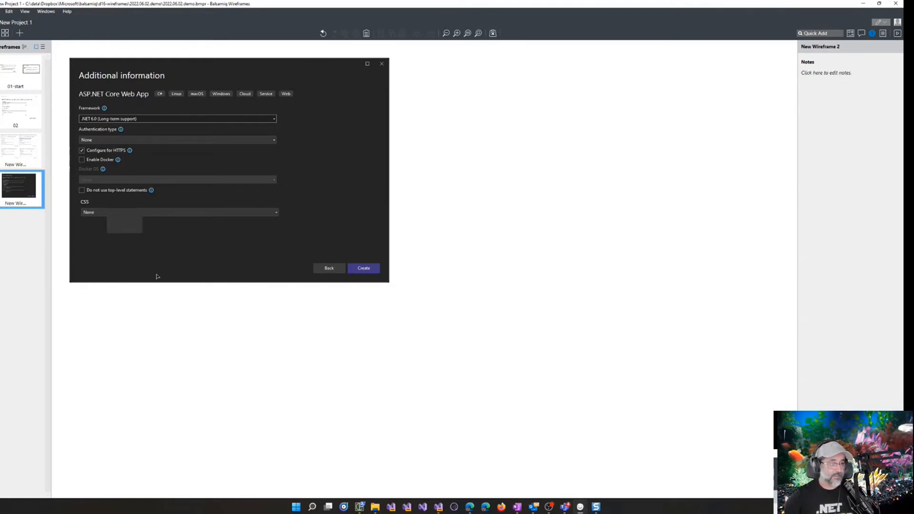
Cover the None text in the CSS dropdown with the rectangle, set its height to 20 and nudge it slightly right and down
{"action": "left_click_drag", "start_coordinate": [131, 230], "coordinate": [99, 217]}
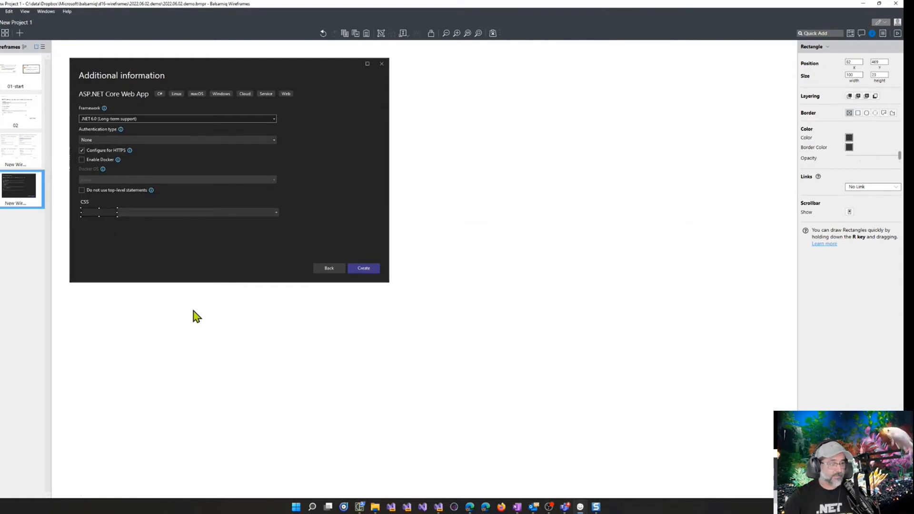
{"action": "left_click", "coordinate": [192, 312]}
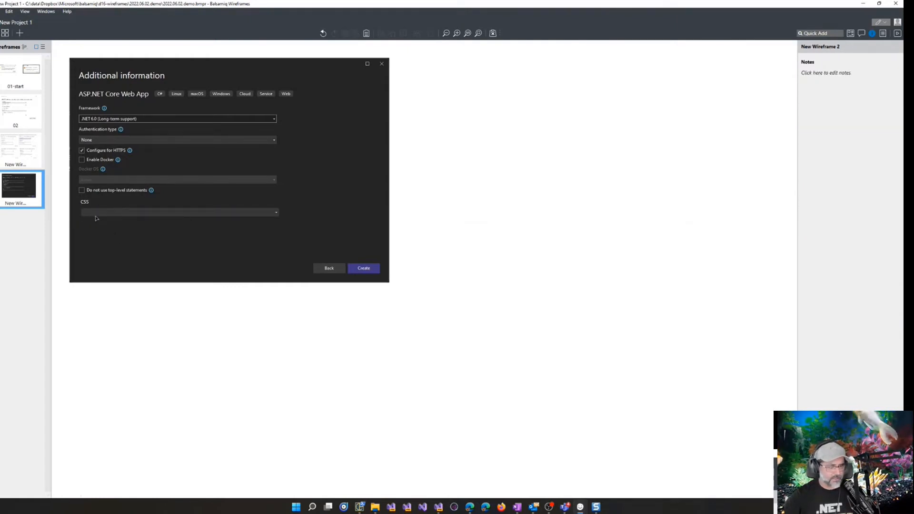
{"action": "key", "text": "ctrl+equal"}
{"action": "key", "text": "ctrl+equal"}
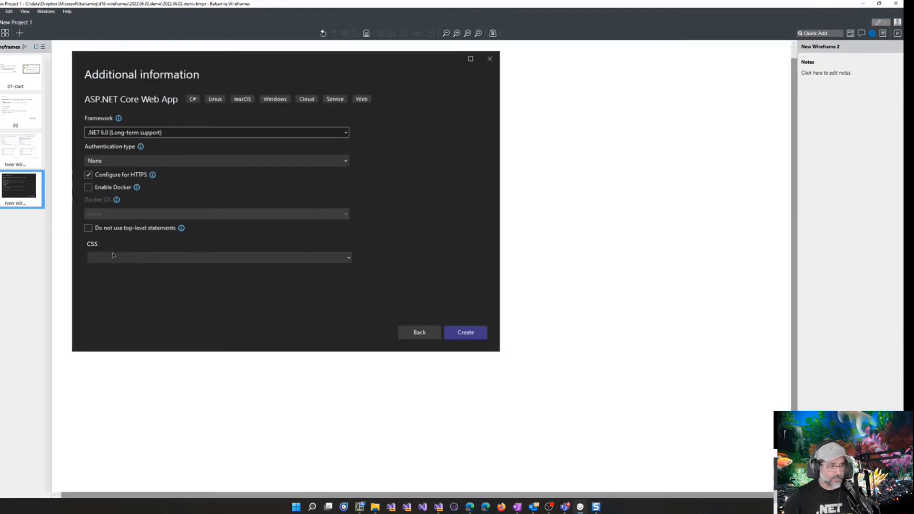
{"action": "left_click", "coordinate": [123, 262]}
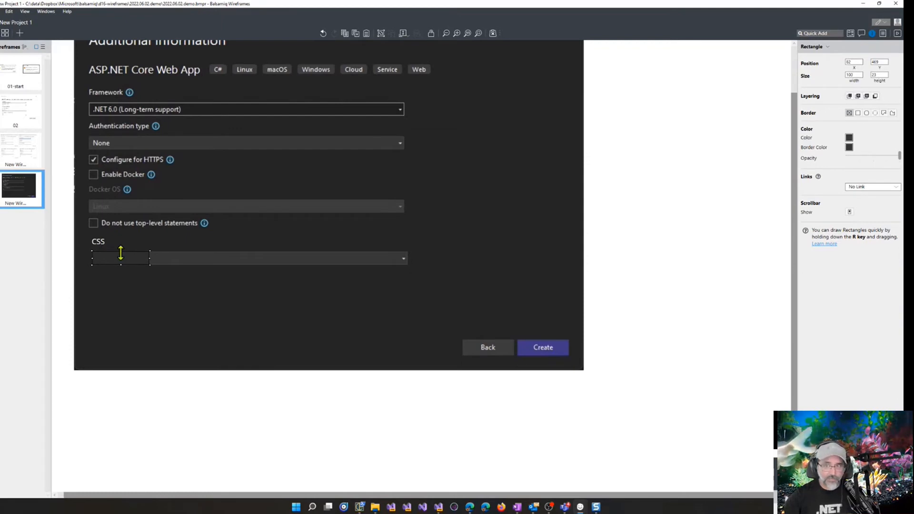
{"action": "double_click", "coordinate": [886, 74]}
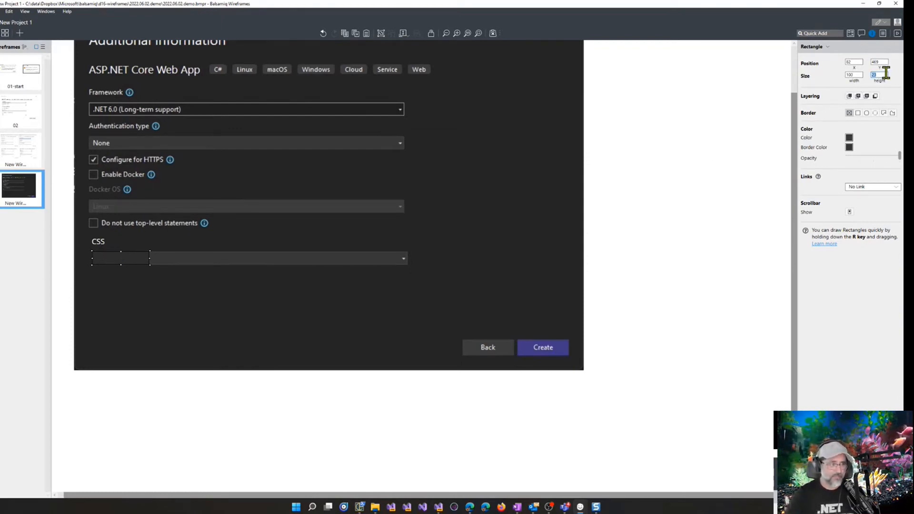
{"action": "type", "text": "20"}
{"action": "key", "text": "Return"}
{"action": "key", "text": "Down"}
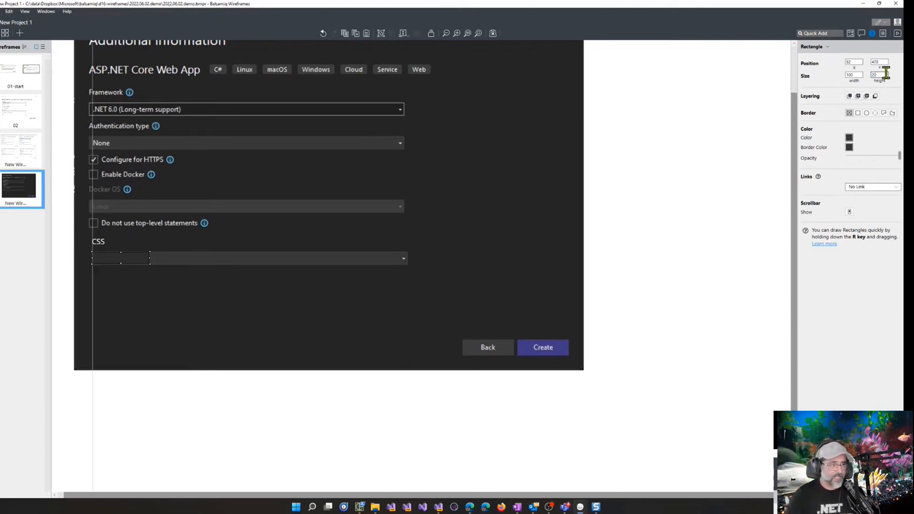
{"action": "key", "text": "Right"}
{"action": "key", "text": "Right"}
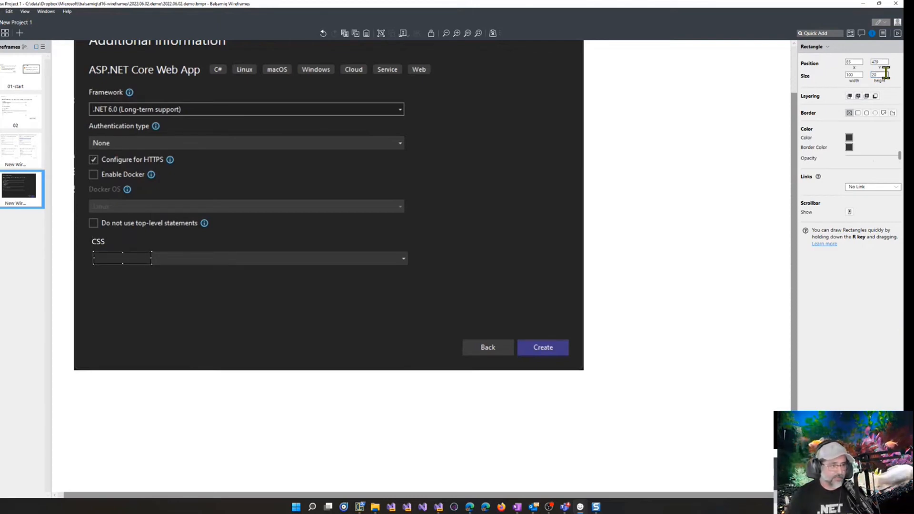
{"action": "key", "text": "Down"}
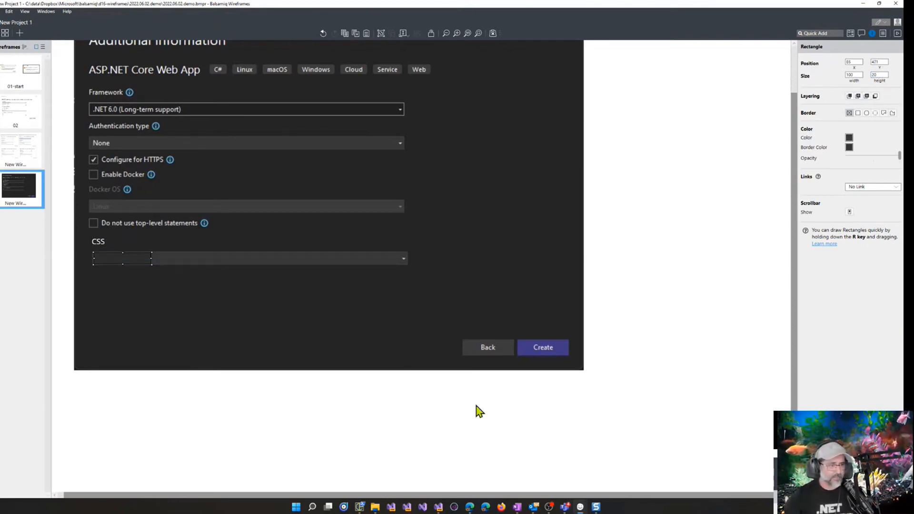
{"action": "left_click", "coordinate": [479, 410]}
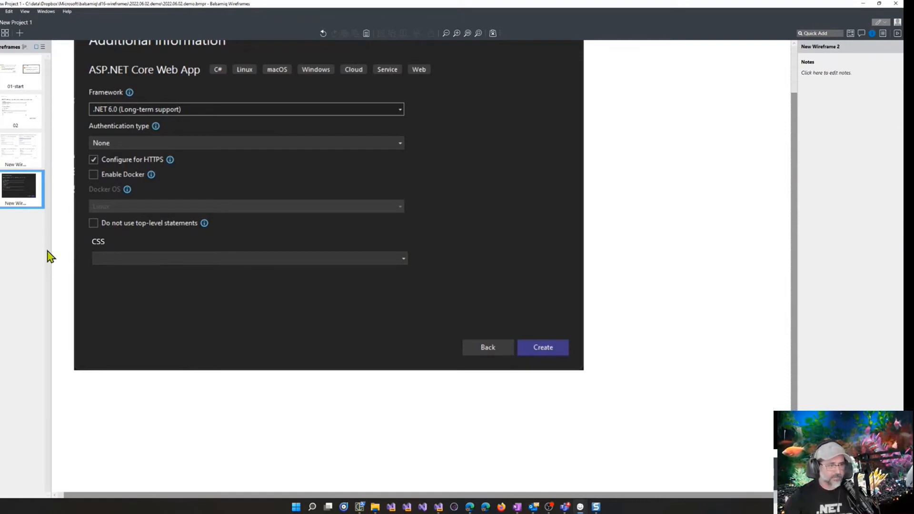
Try to group the covering rectangle with the Additional information screenshot, and undo the grouping
{"action": "left_click", "coordinate": [138, 263]}
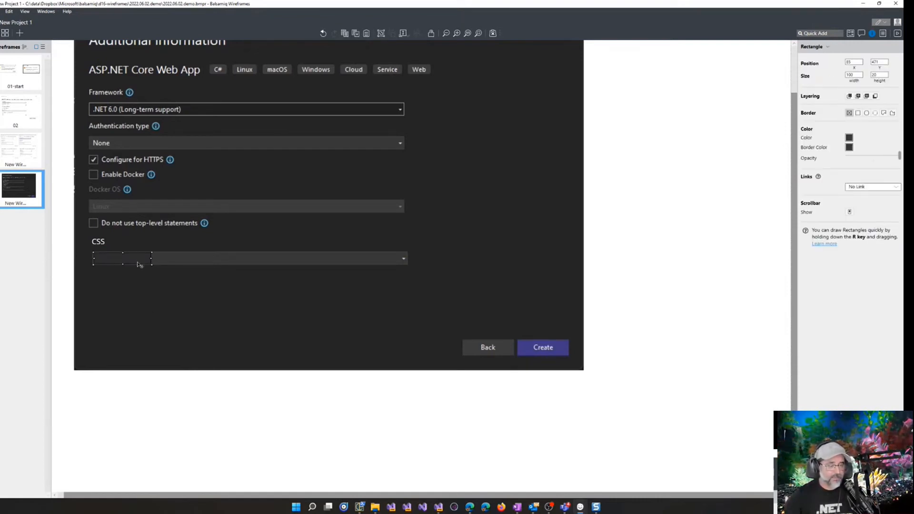
{"action": "left_click", "coordinate": [224, 296], "text": "shift"}
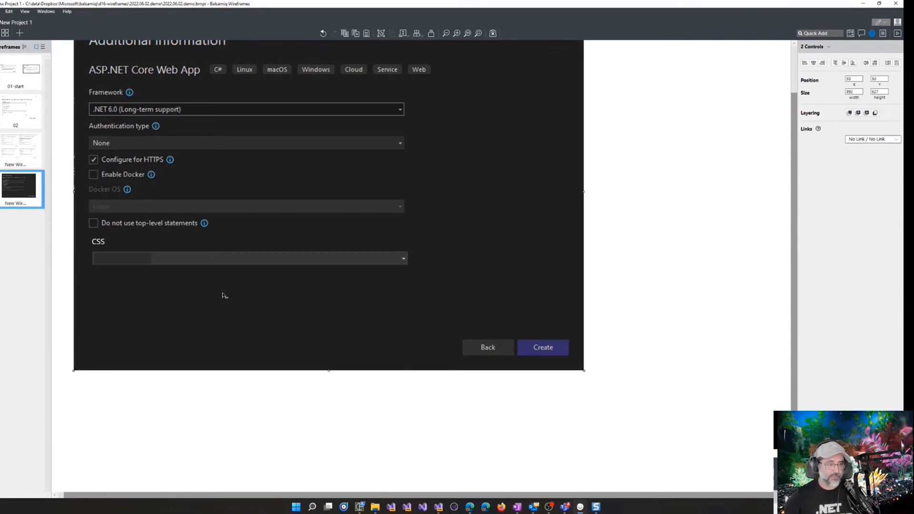
{"action": "key", "text": "ctrl+g"}
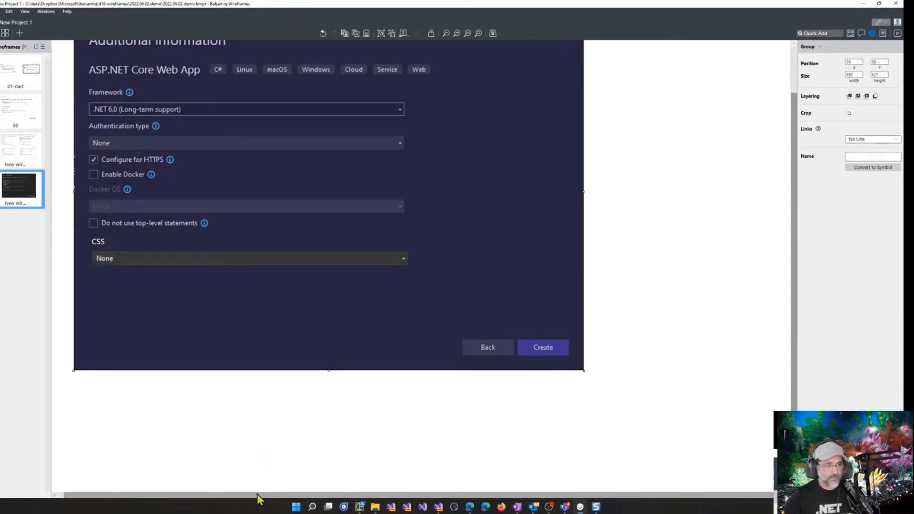
{"action": "left_click", "coordinate": [261, 467]}
{"action": "key", "text": "ctrl+z"}
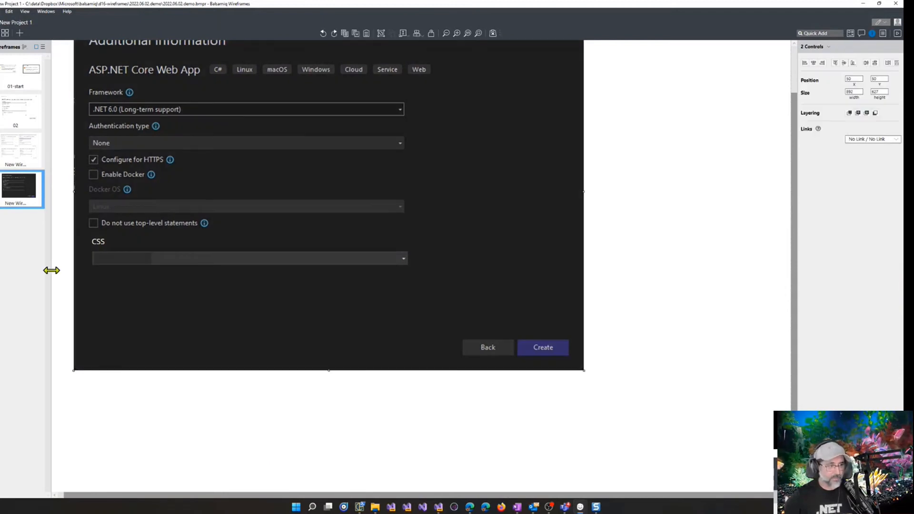
Select the CSS label together with the covering rectangle and bring both to the front
{"action": "left_click", "coordinate": [62, 237]}
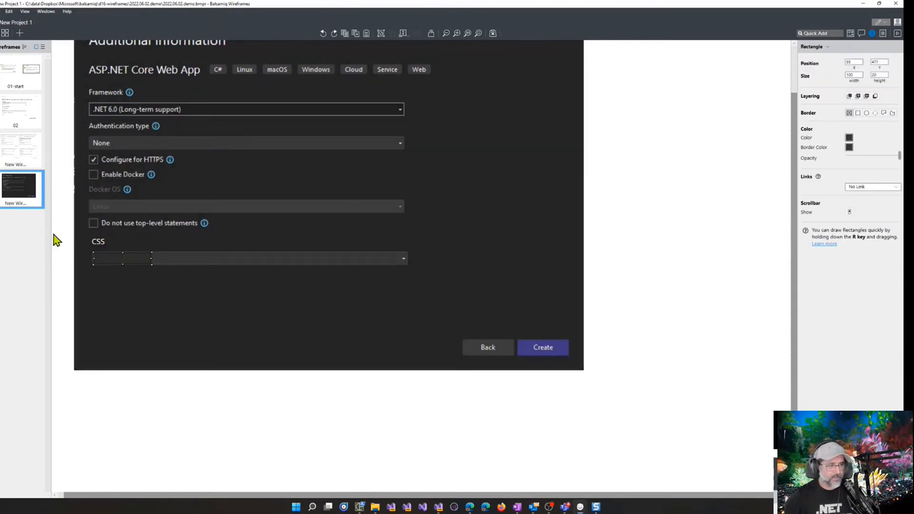
{"action": "right_click", "coordinate": [133, 262]}
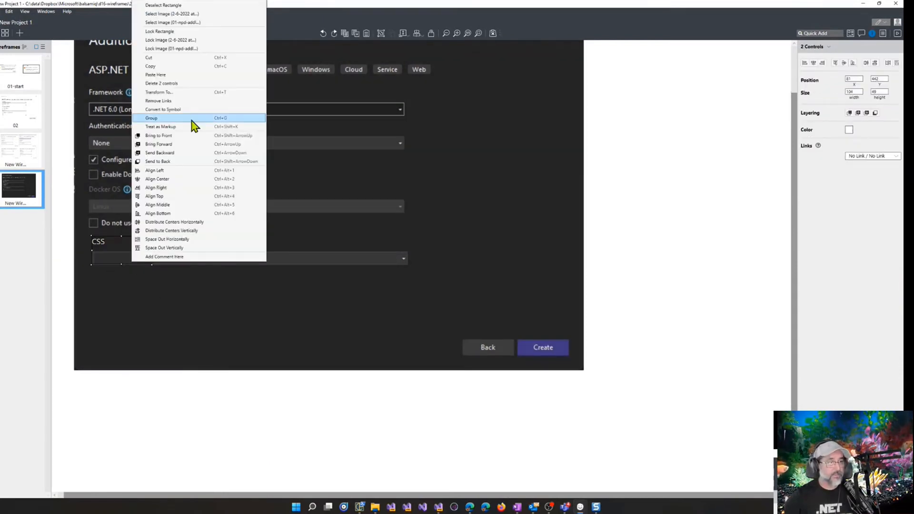
{"action": "left_click", "coordinate": [188, 137]}
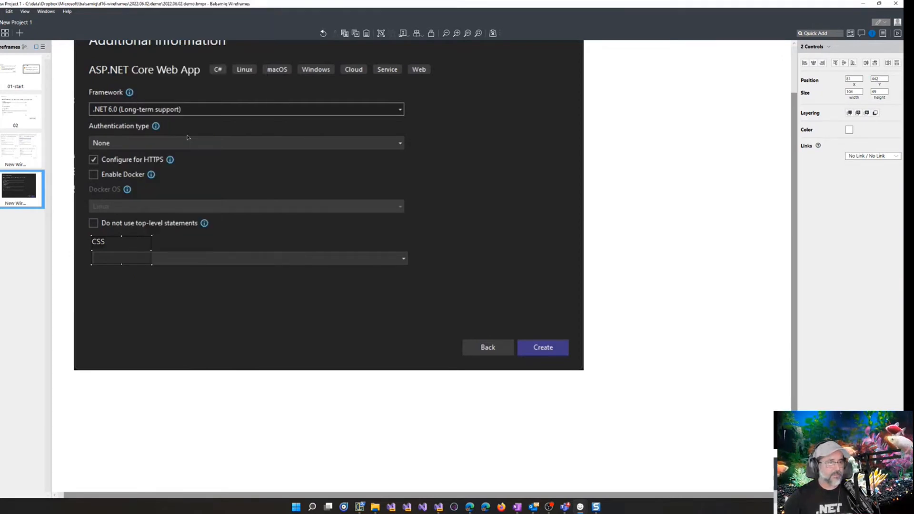
Try to group the CSS label and covering rectangle with the background screenshot, and undo that grouping
{"action": "left_click", "coordinate": [294, 315]}
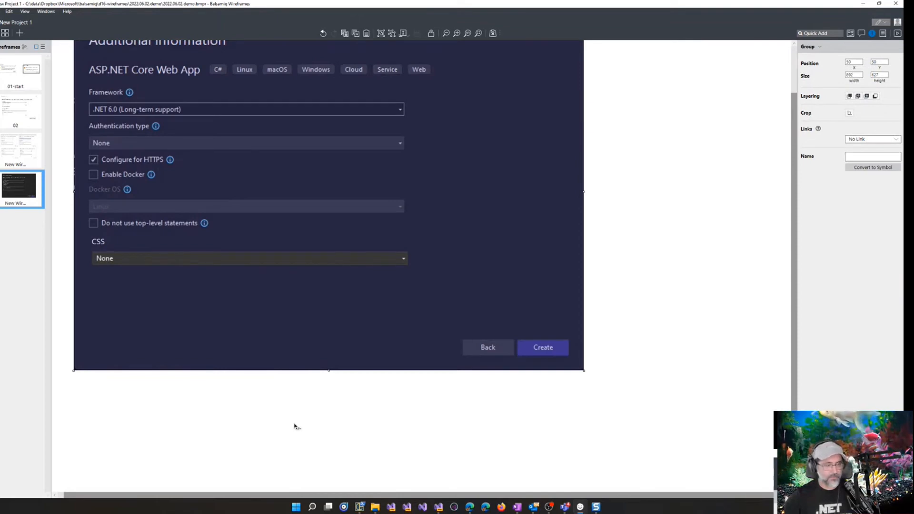
{"action": "key", "text": "ctrl+shift+g"}
{"action": "left_click", "coordinate": [297, 431]}
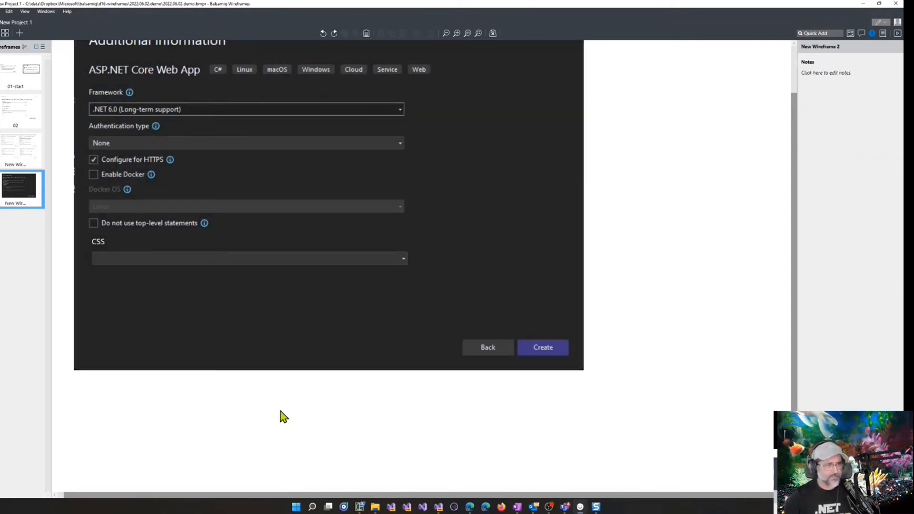
{"action": "scroll", "coordinate": [279, 416], "scroll_direction": "up", "scroll_amount": 2}
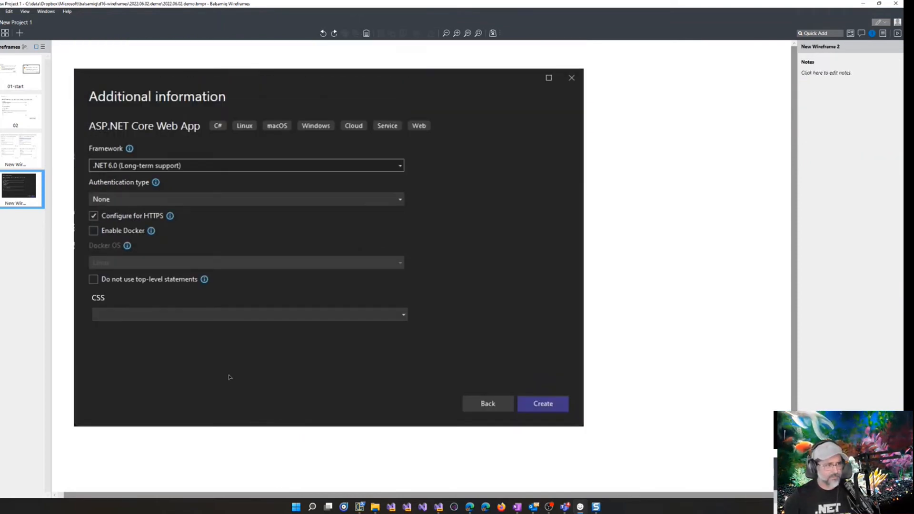
{"action": "left_click", "coordinate": [235, 345]}
{"action": "left_click", "coordinate": [676, 271]}
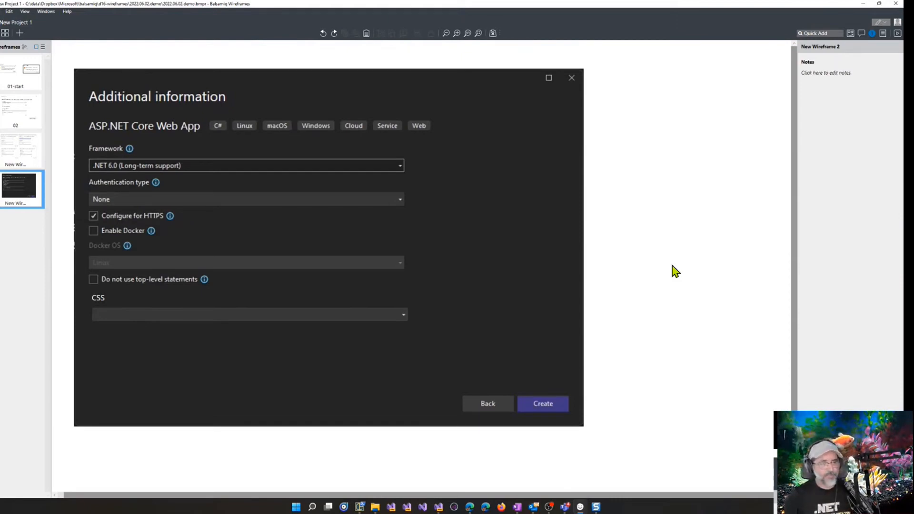
Place a copy of the CSS label inside the empty dropdown as its displayed text
{"action": "left_click", "coordinate": [99, 299]}
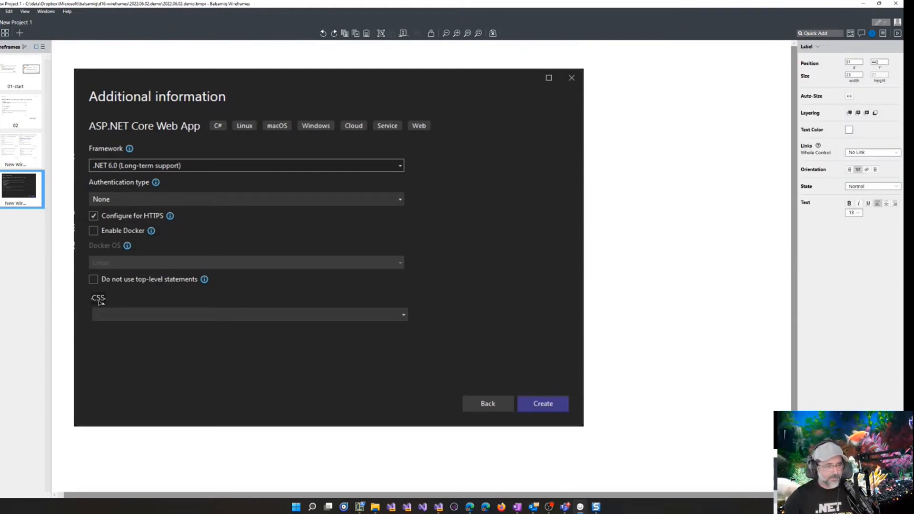
{"action": "left_click_drag", "start_coordinate": [100, 301], "coordinate": [102, 317]}
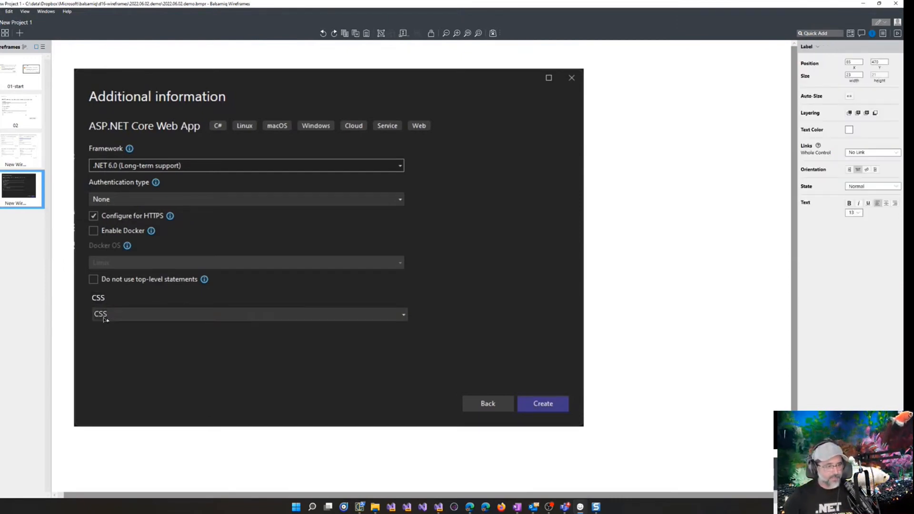
{"action": "left_click", "coordinate": [305, 469]}
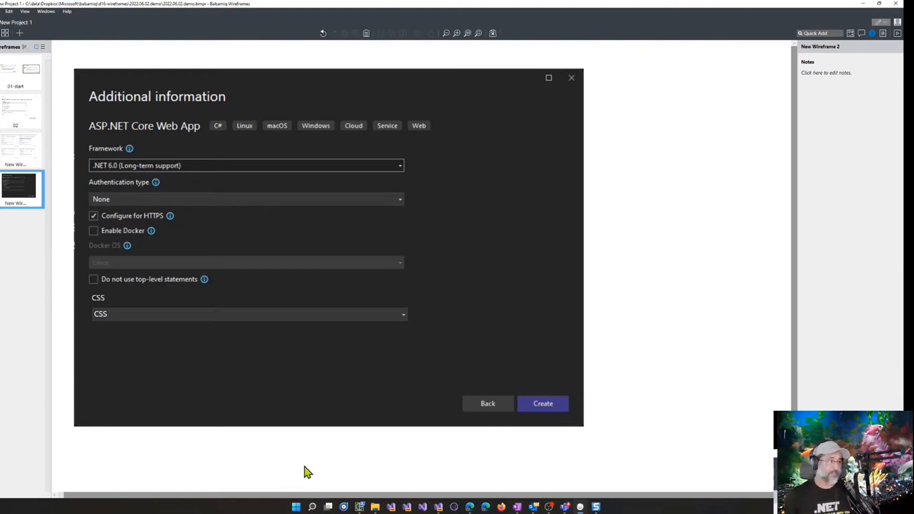
Duplicate the current wireframe containing the Additional information mockup
{"action": "right_click", "coordinate": [38, 209]}
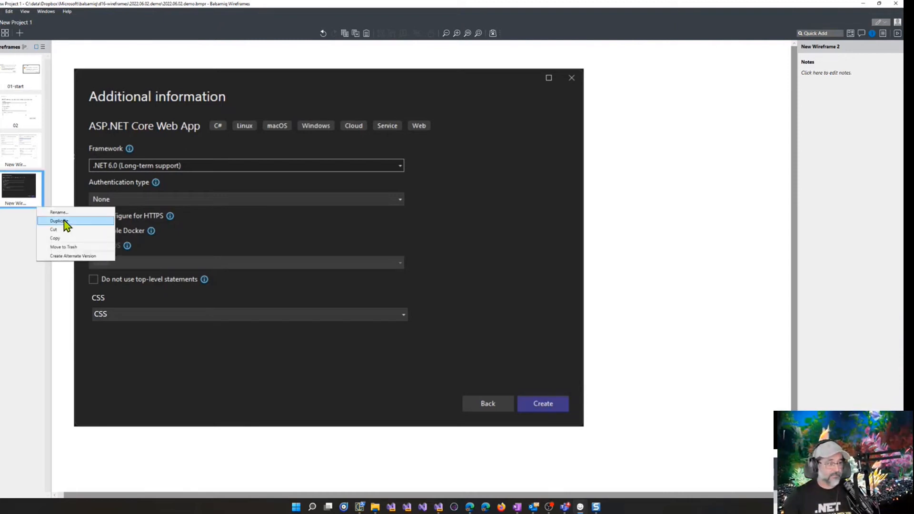
{"action": "key", "text": "Escape"}
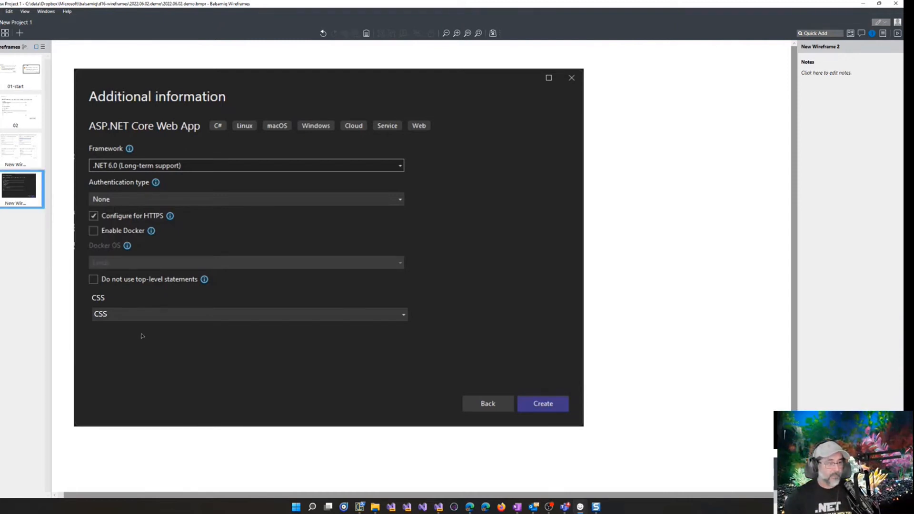
{"action": "right_click", "coordinate": [38, 208]}
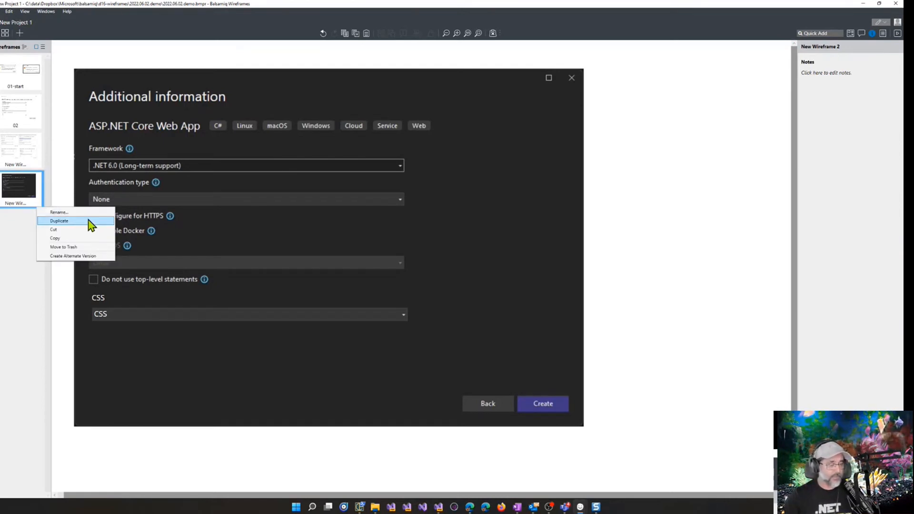
{"action": "left_click", "coordinate": [59, 221]}
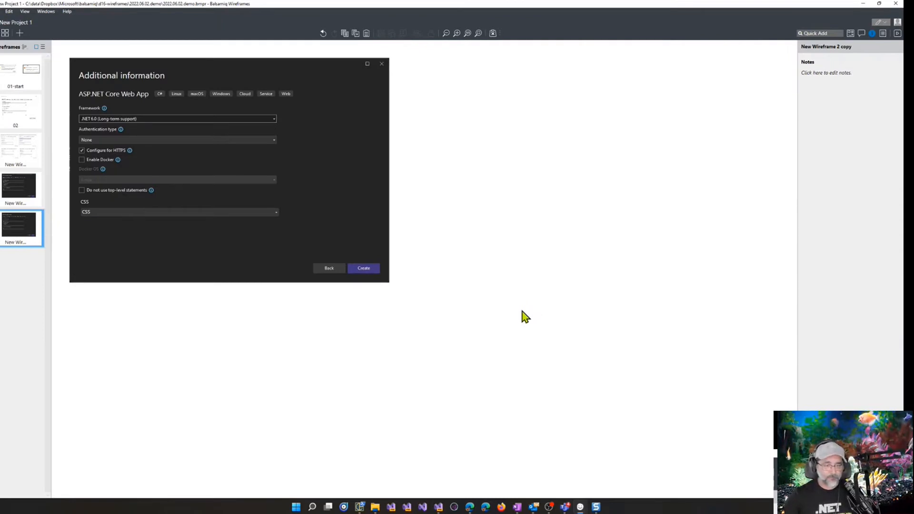
Switch to Visual Studio, expand the Authentication type options, and capture the dropdown field with its open list as a region screenshot
{"action": "mouse_move", "coordinate": [500, 510]}
{"action": "left_click", "coordinate": [439, 507]}
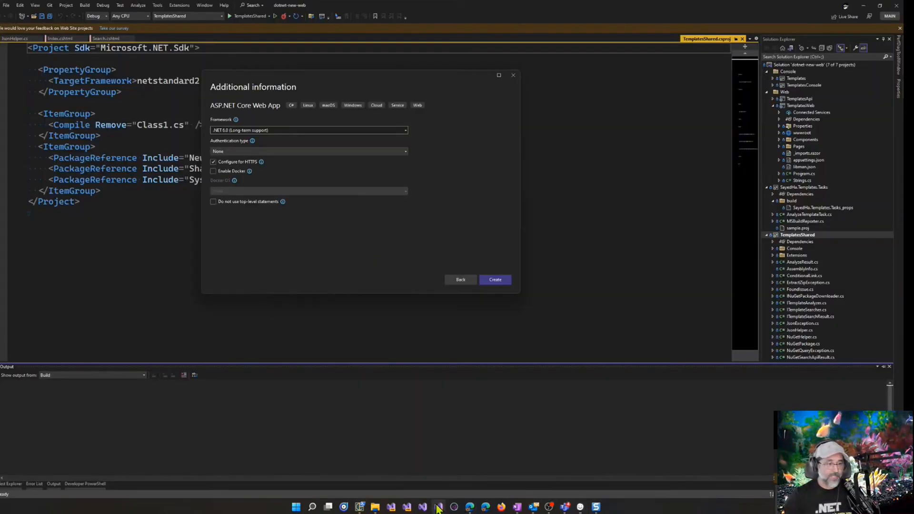
{"action": "left_click", "coordinate": [405, 153]}
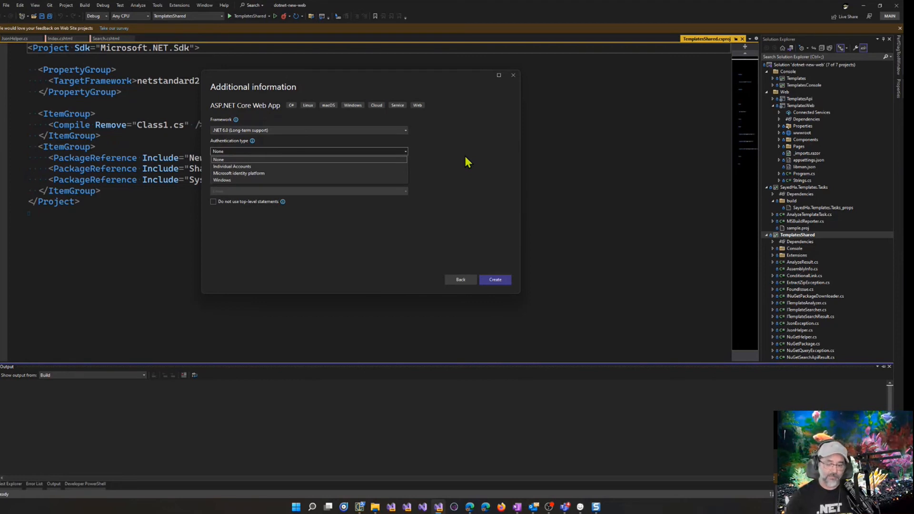
{"action": "key", "text": "Print"}
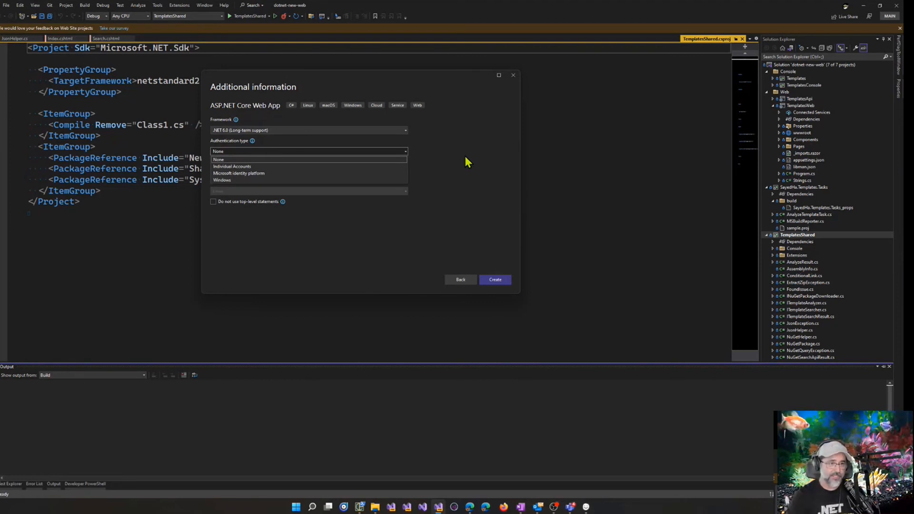
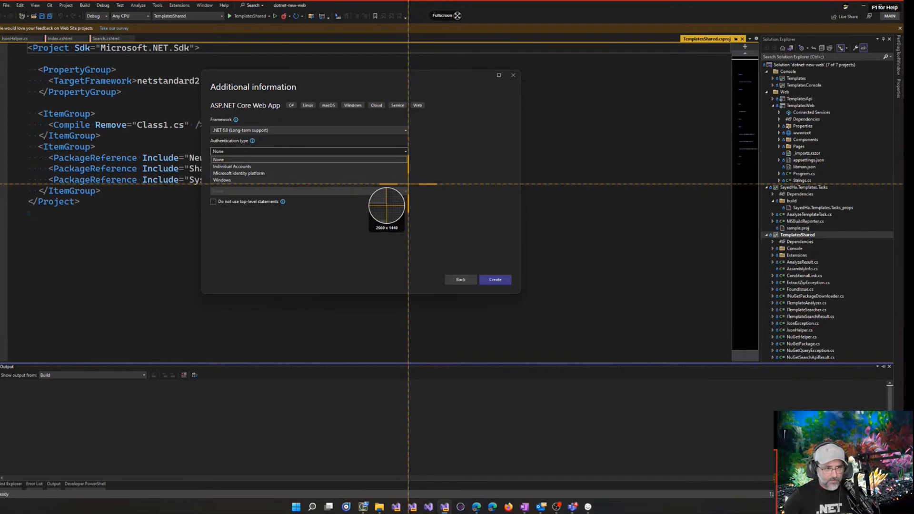
{"action": "left_click_drag", "start_coordinate": [408, 184], "coordinate": [211, 148]}
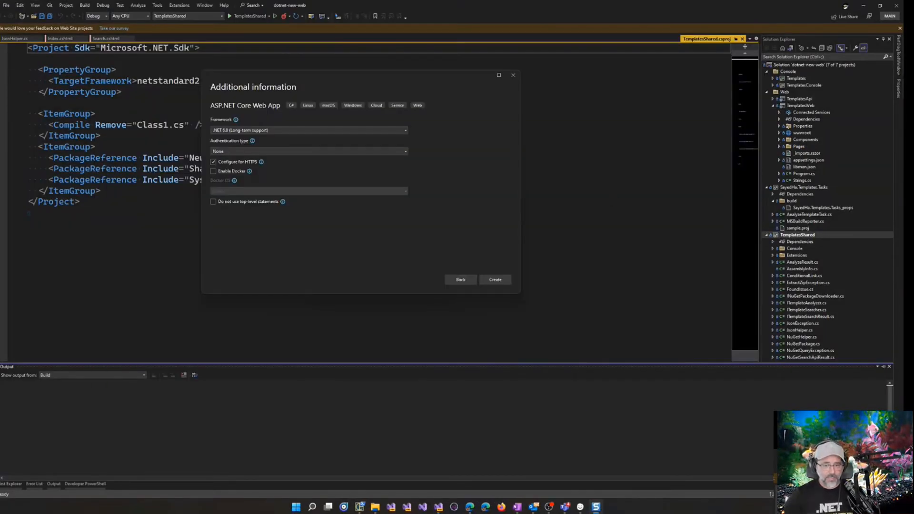
Switch back to Balsamiq and add a Mouse Pointer icon to the original New Wireframe 2
{"action": "mouse_move", "coordinate": [580, 507]}
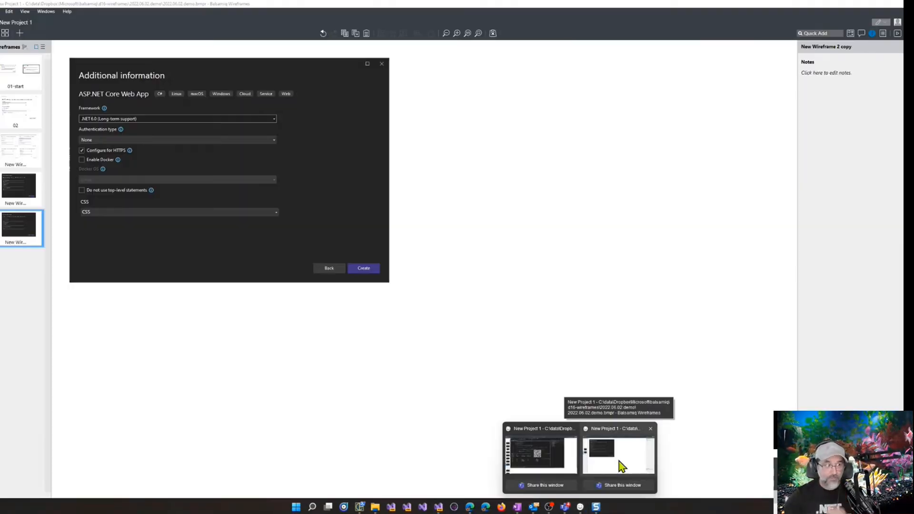
{"action": "left_click", "coordinate": [620, 465]}
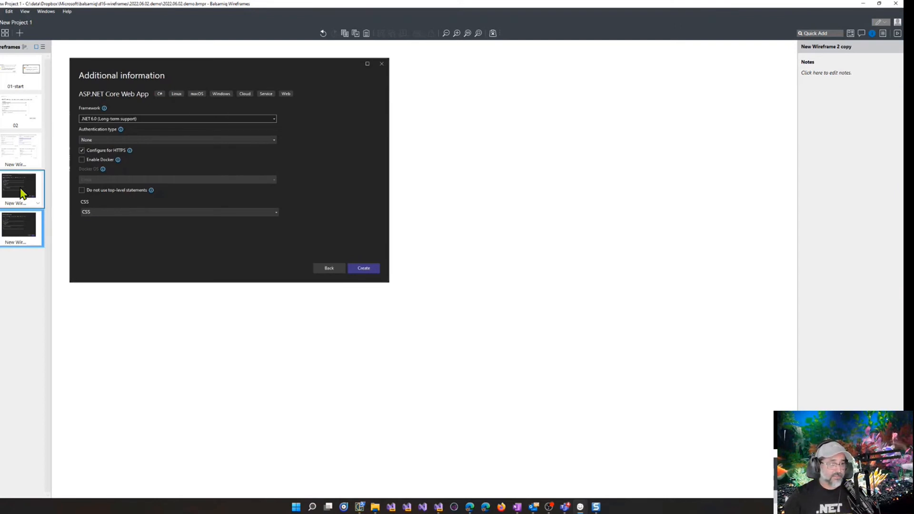
{"action": "left_click", "coordinate": [21, 193]}
{"action": "key", "text": "slash"}
{"action": "type", "text": "mou"}
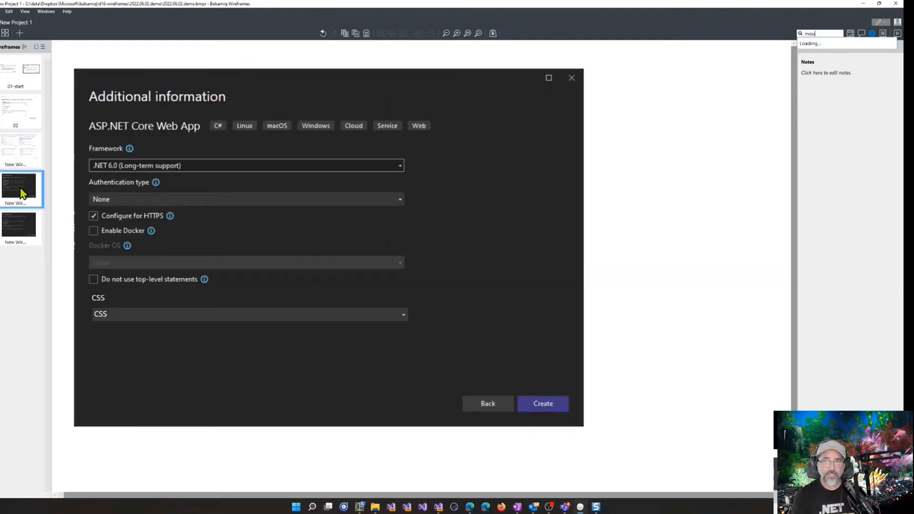
{"action": "key", "text": "Return"}
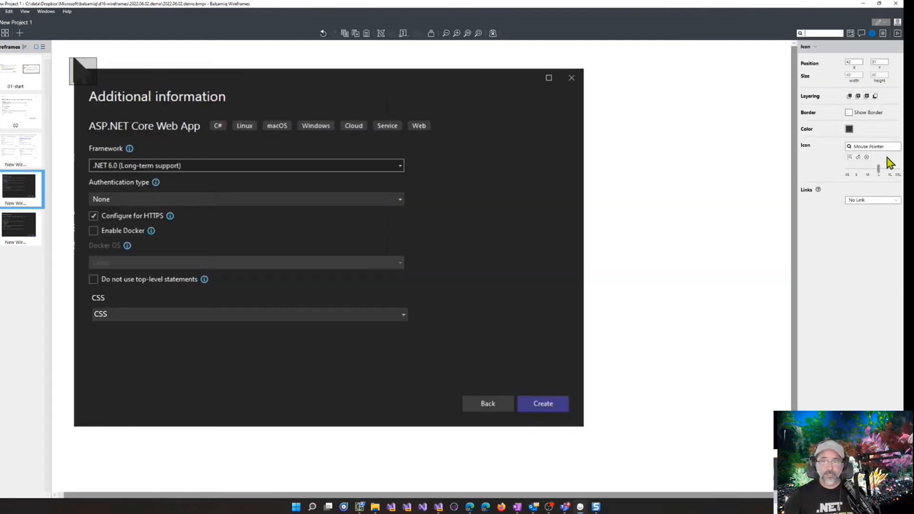
Set the pointer icon to size M, color it green, and place it on the CSS dropdown's arrow
{"action": "left_click", "coordinate": [869, 170]}
{"action": "left_click", "coordinate": [849, 128]}
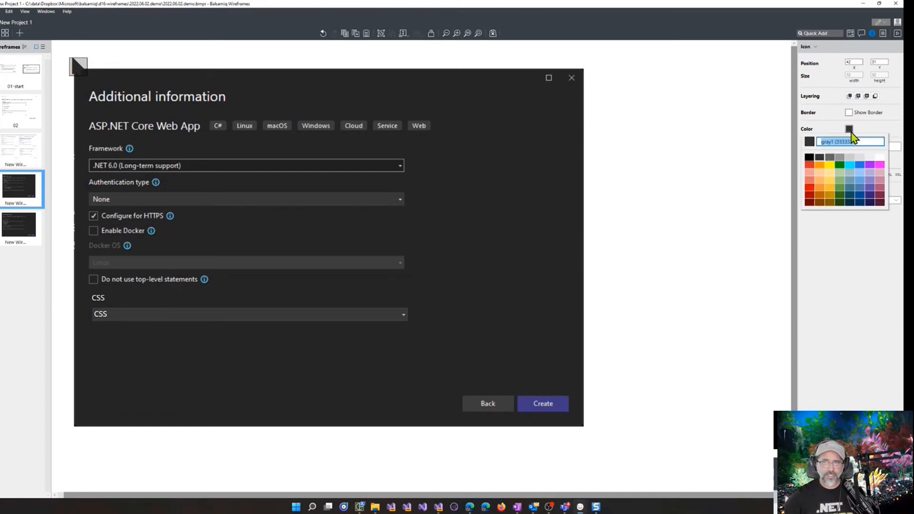
{"action": "left_click", "coordinate": [842, 167]}
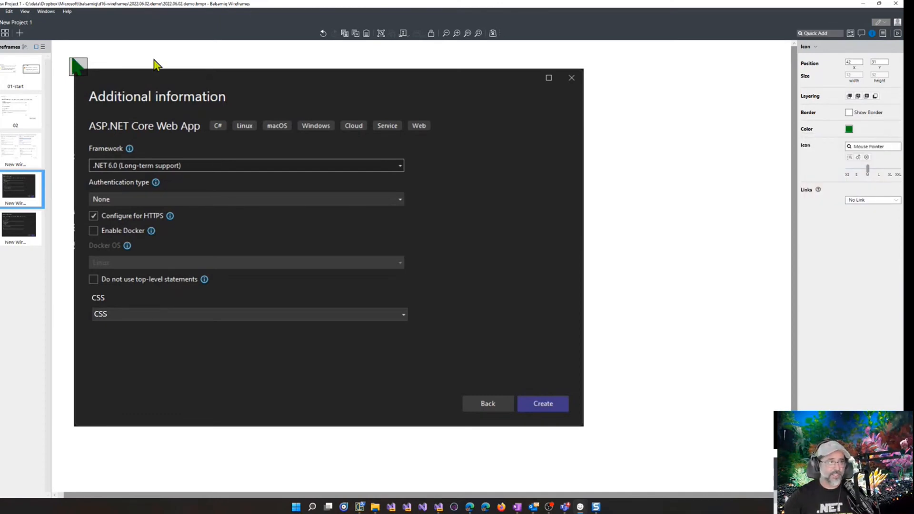
{"action": "left_click_drag", "start_coordinate": [76, 67], "coordinate": [408, 321]}
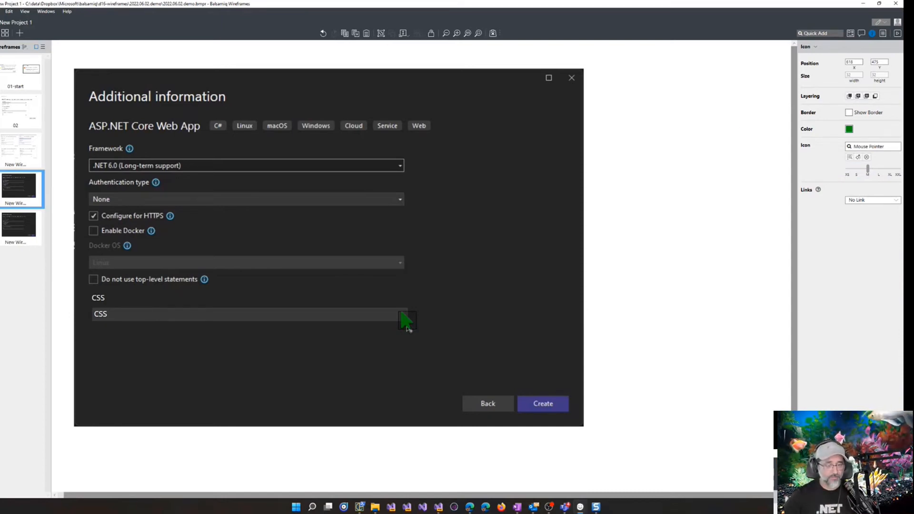
In the duplicated wireframe, move the closed CSS dropdown out of the dialog onto the blank canvas beside it
{"action": "left_click", "coordinate": [21, 233]}
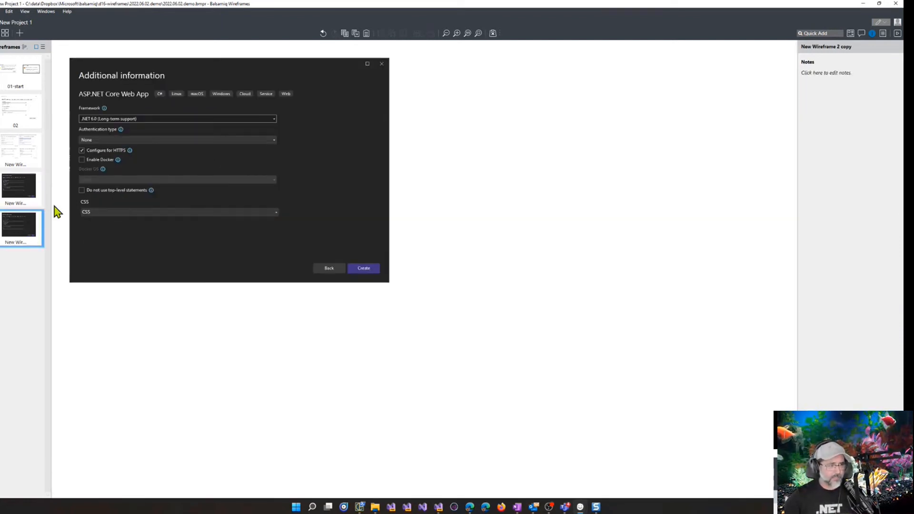
{"action": "left_click_drag", "start_coordinate": [96, 222], "coordinate": [754, 117]}
{"action": "left_click", "coordinate": [641, 196]}
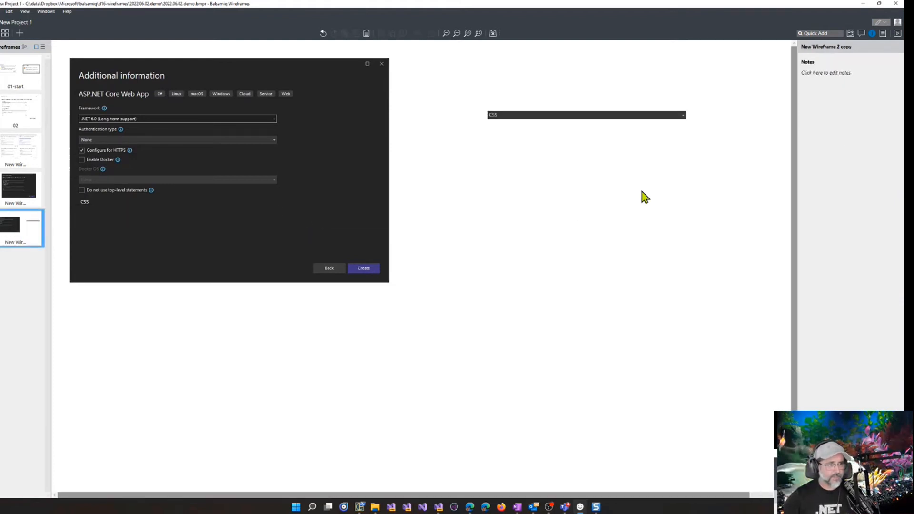
Place the captured open option list under the CSS label and set the covering rectangle on the blank canvas below the dialog
{"action": "left_click_drag", "start_coordinate": [259, 78], "coordinate": [261, 212]}
{"action": "left_click_drag", "start_coordinate": [463, 92], "coordinate": [598, 167]}
{"action": "left_click_drag", "start_coordinate": [510, 119], "coordinate": [518, 246]}
{"action": "left_click", "coordinate": [478, 191]}
{"action": "left_click", "coordinate": [173, 306]}
{"action": "left_click", "coordinate": [421, 332]}
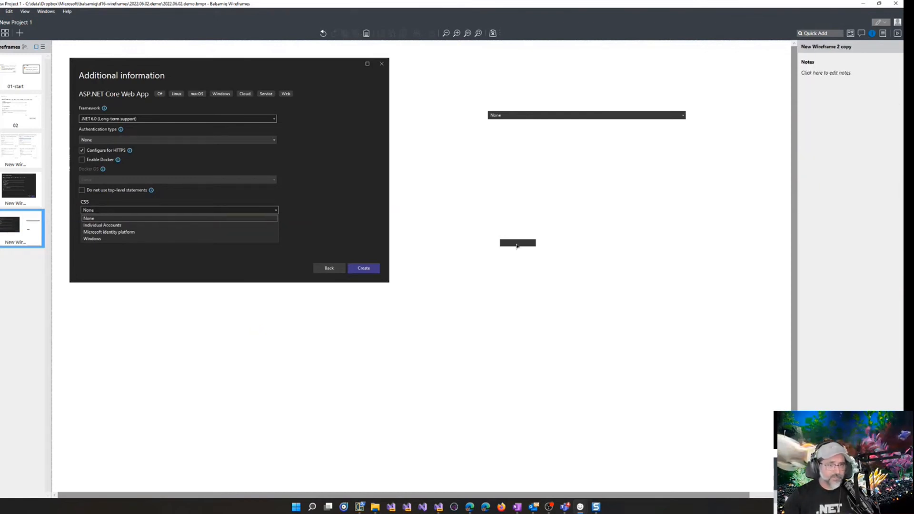
{"action": "key", "text": "ctrl+z"}
{"action": "left_click", "coordinate": [211, 357]}
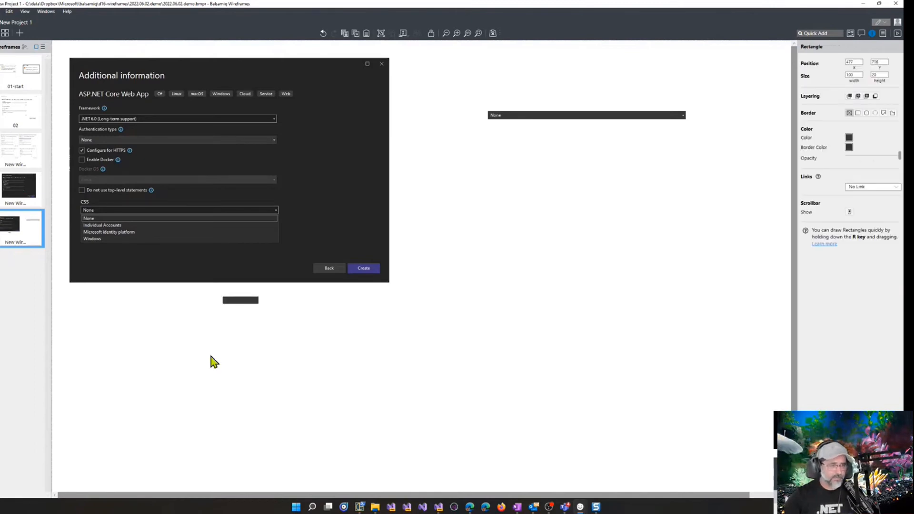
Sample color 1f1f1f from the open CSS dropdown's field and apply it as the covering rectangle's fill
{"action": "key", "text": "super+shift+c"}
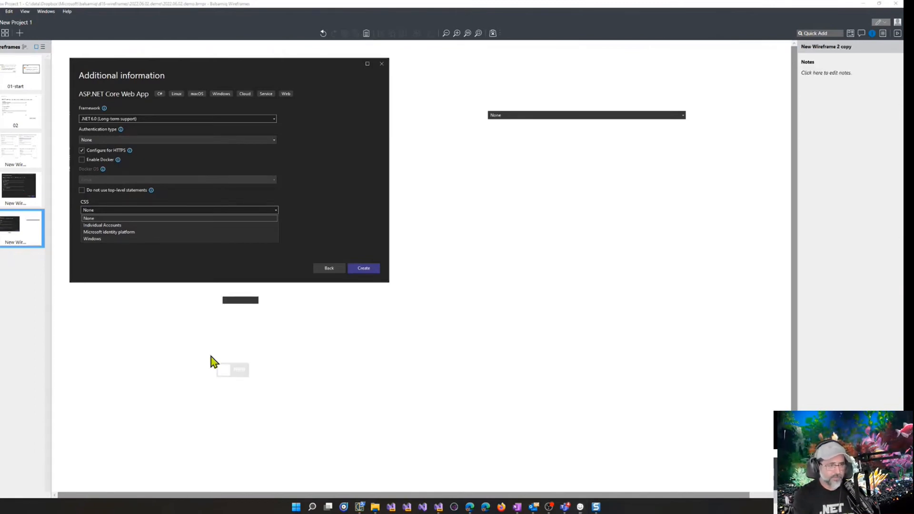
{"action": "left_click", "coordinate": [145, 212]}
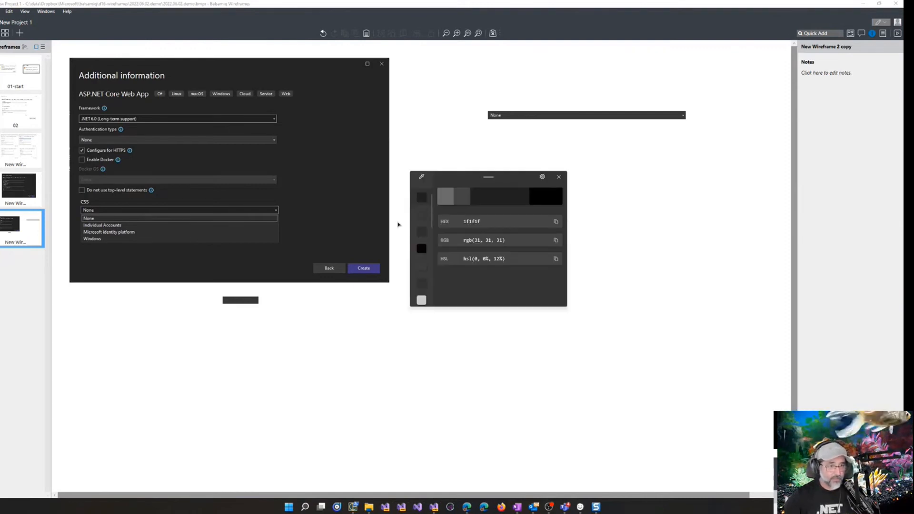
{"action": "left_click", "coordinate": [555, 222]}
{"action": "left_click", "coordinate": [247, 301]}
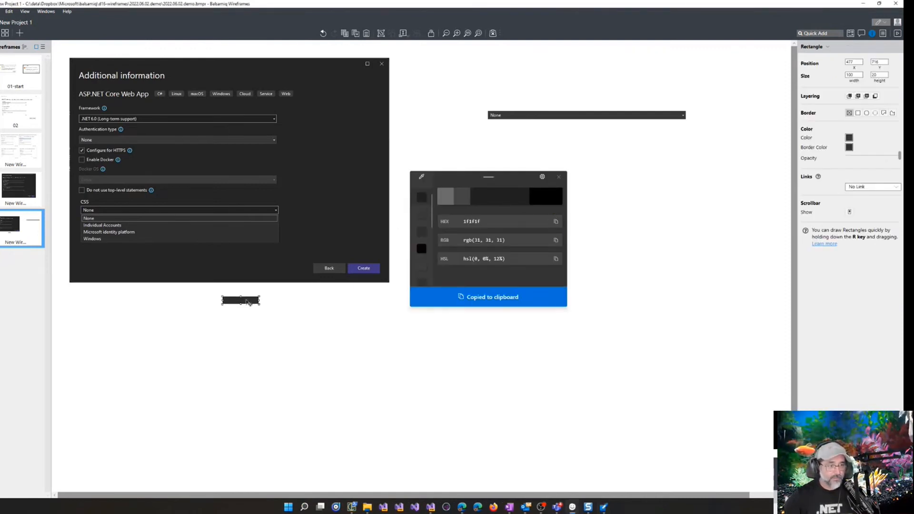
{"action": "left_click", "coordinate": [849, 138]}
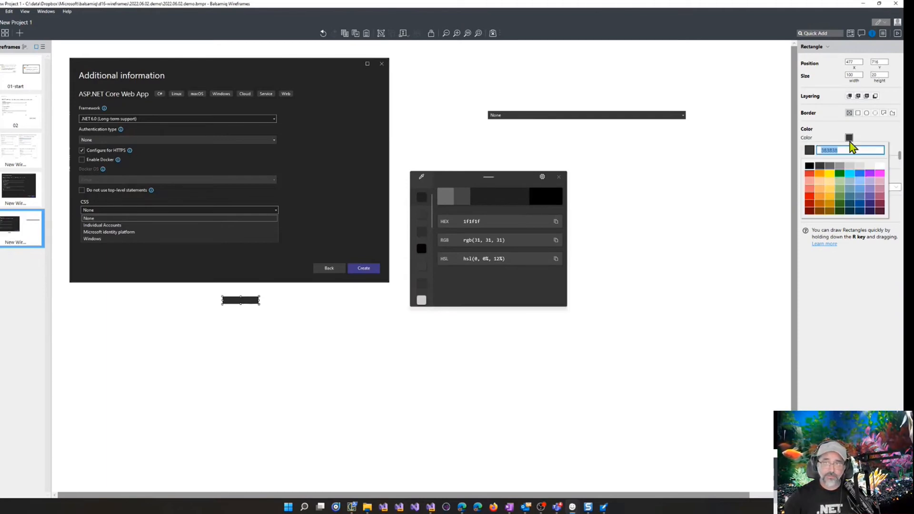
{"action": "key", "text": "ctrl+v"}
{"action": "key", "text": "Return"}
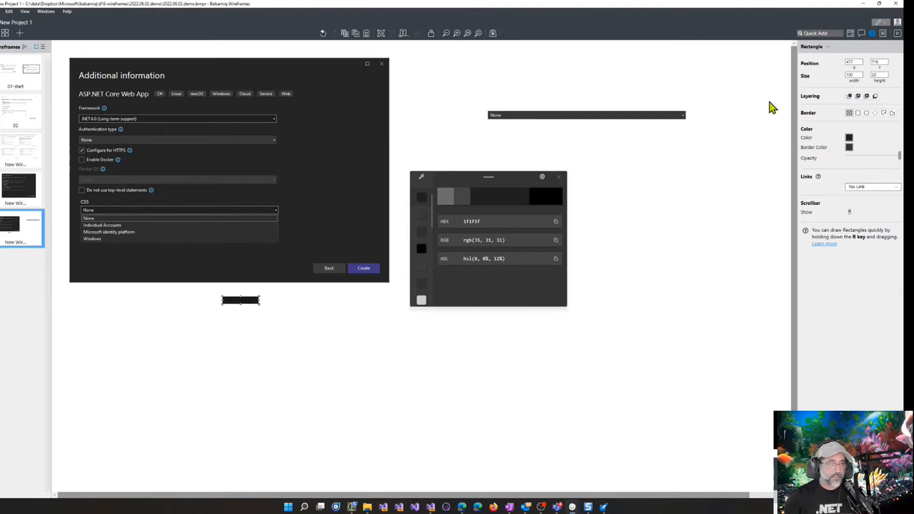
Bring the recolored rectangle to the front and move it onto the field of the open CSS dropdown
{"action": "left_click", "coordinate": [262, 305]}
{"action": "left_click_drag", "start_coordinate": [240, 301], "coordinate": [147, 297]}
{"action": "right_click", "coordinate": [148, 295]}
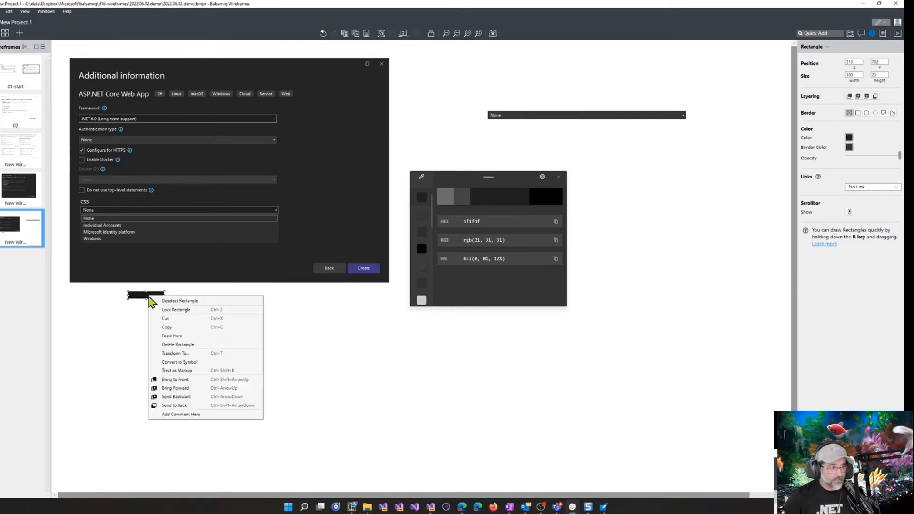
{"action": "left_click", "coordinate": [200, 380]}
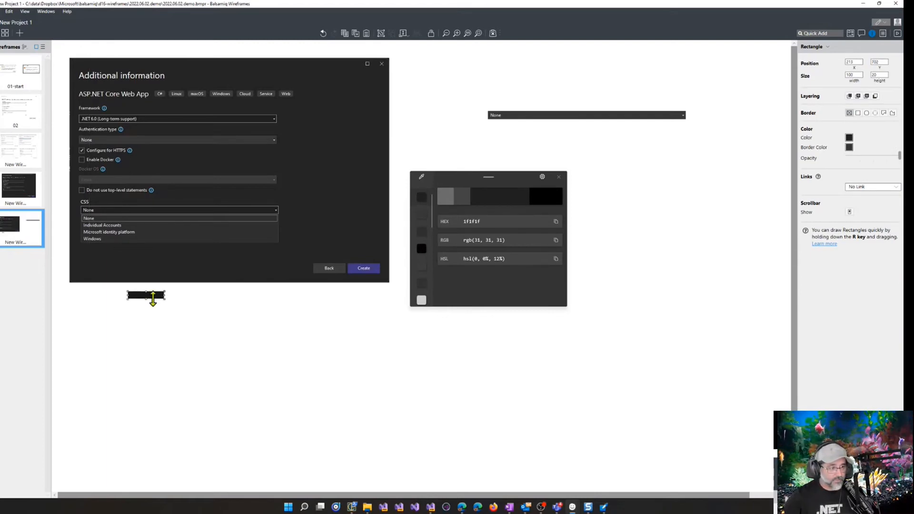
{"action": "left_click_drag", "start_coordinate": [152, 296], "coordinate": [137, 213]}
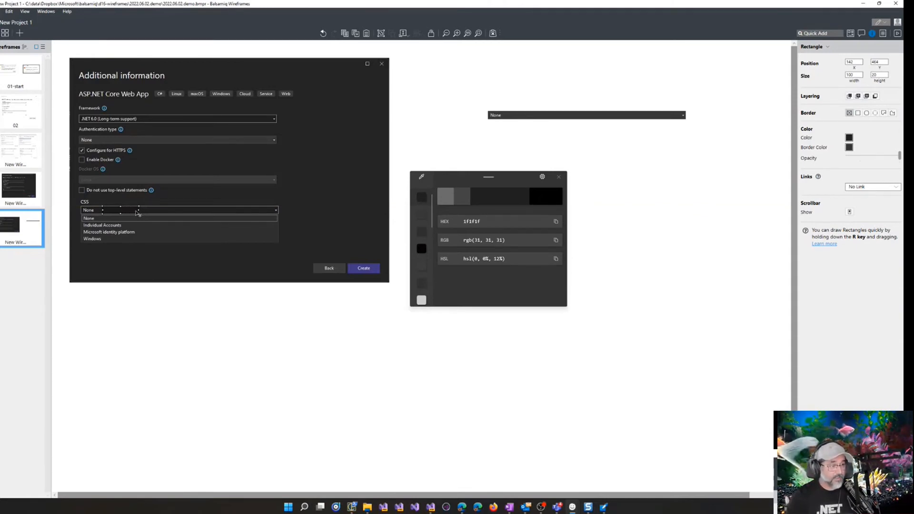
Nudge the rectangle sideways to about X 88 so it masks the None text in the CSS field
{"action": "key", "text": "Left"}
{"action": "key", "text": "Left"}
{"action": "key", "text": "Left"}
{"action": "key", "text": "Left"}
{"action": "key", "text": "Left"}
{"action": "key", "text": "Left"}
{"action": "key", "text": "Left"}
{"action": "key", "text": "Left"}
{"action": "key", "text": "Left"}
{"action": "key", "text": "Left"}
{"action": "key", "text": "Left"}
{"action": "key", "text": "Left"}
{"action": "key", "text": "Left"}
{"action": "key", "text": "Left"}
{"action": "key", "text": "Left"}
{"action": "key", "text": "Left"}
{"action": "key", "text": "Left"}
{"action": "key", "text": "Left"}
{"action": "key", "text": "Left"}
{"action": "key", "text": "Left"}
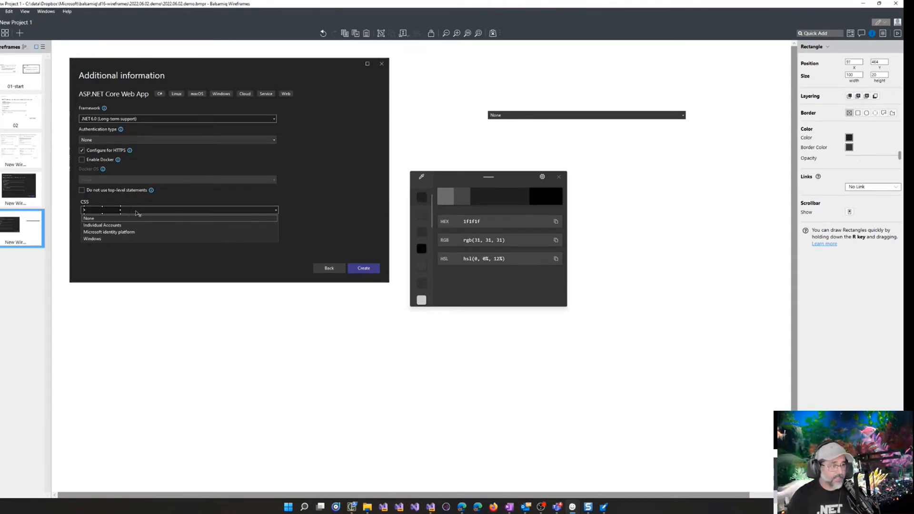
{"action": "left_click", "coordinate": [188, 304]}
{"action": "left_click", "coordinate": [107, 212]}
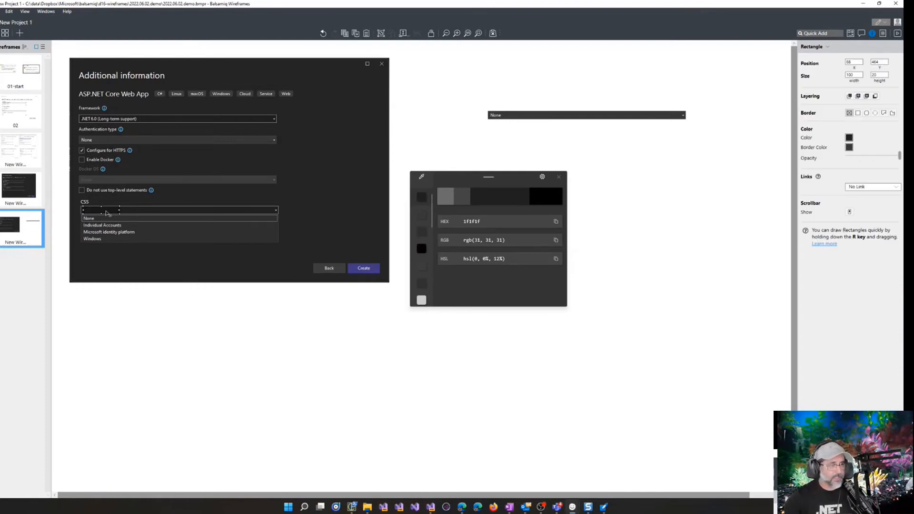
Duplicate the masking rectangle onto the blank canvas below the dialog and fill the copy with 2e2e2e sampled from the open option list
{"action": "left_click_drag", "start_coordinate": [106, 213], "coordinate": [141, 332]}
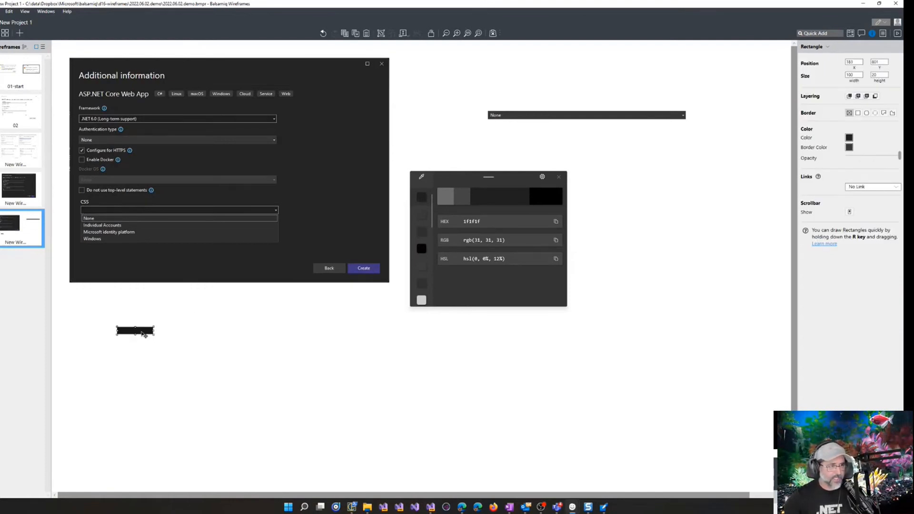
{"action": "left_click", "coordinate": [276, 355]}
{"action": "key", "text": "super+shift+c"}
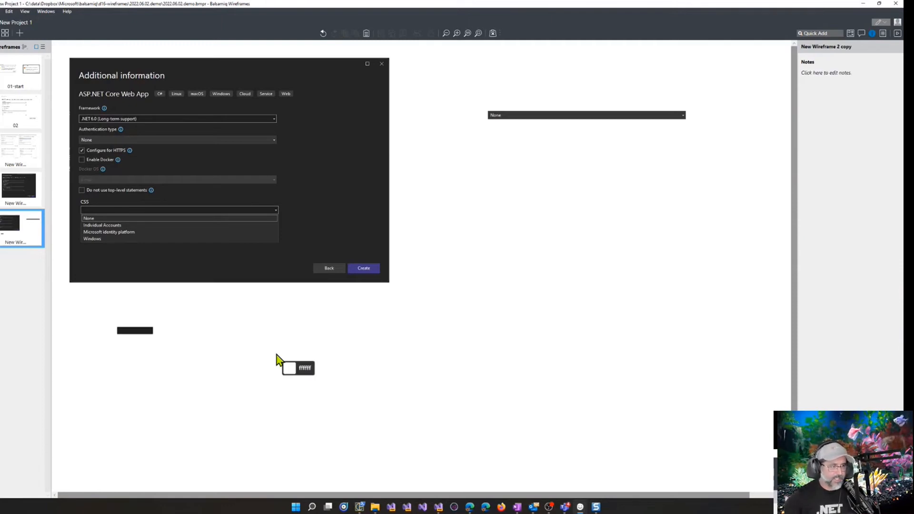
{"action": "left_click", "coordinate": [126, 222]}
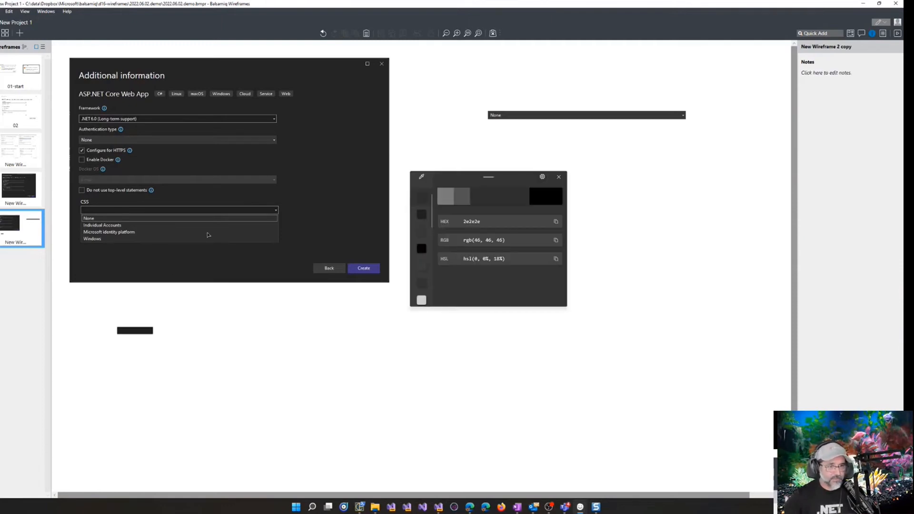
{"action": "left_click", "coordinate": [556, 221]}
{"action": "left_click", "coordinate": [146, 332]}
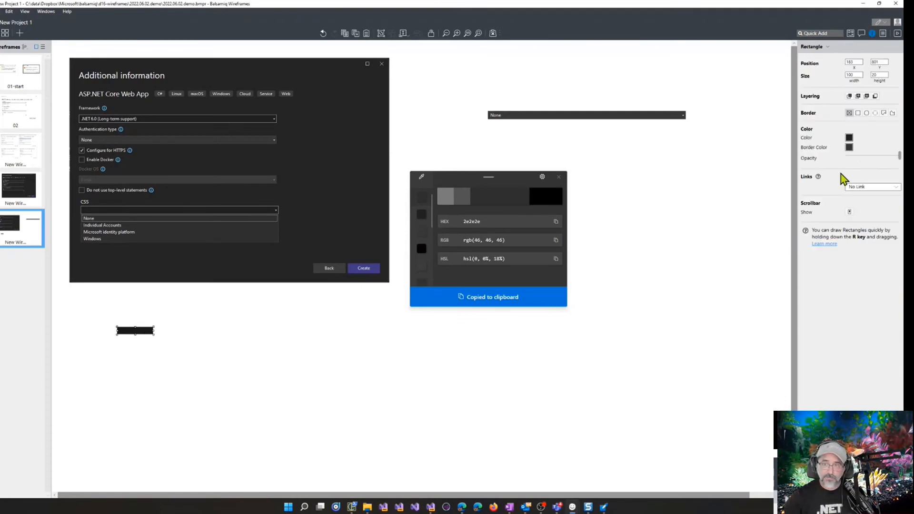
{"action": "left_click", "coordinate": [849, 137]}
{"action": "key", "text": "ctrl+v"}
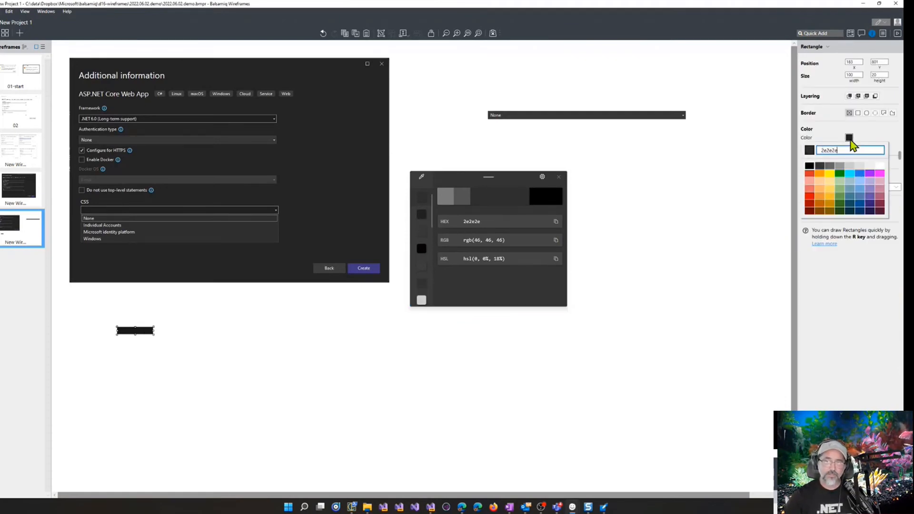
{"action": "key", "text": "Return"}
{"action": "left_click", "coordinate": [196, 333]}
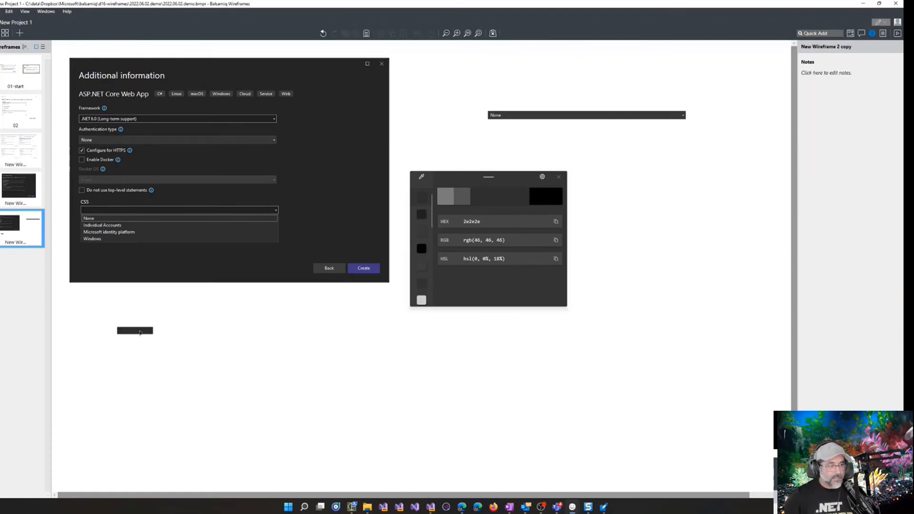
Move the recolored rectangle onto the Individual Accounts row of the open option list and set its height to 18
{"action": "left_click_drag", "start_coordinate": [140, 332], "coordinate": [120, 225]}
{"action": "left_click", "coordinate": [186, 378]}
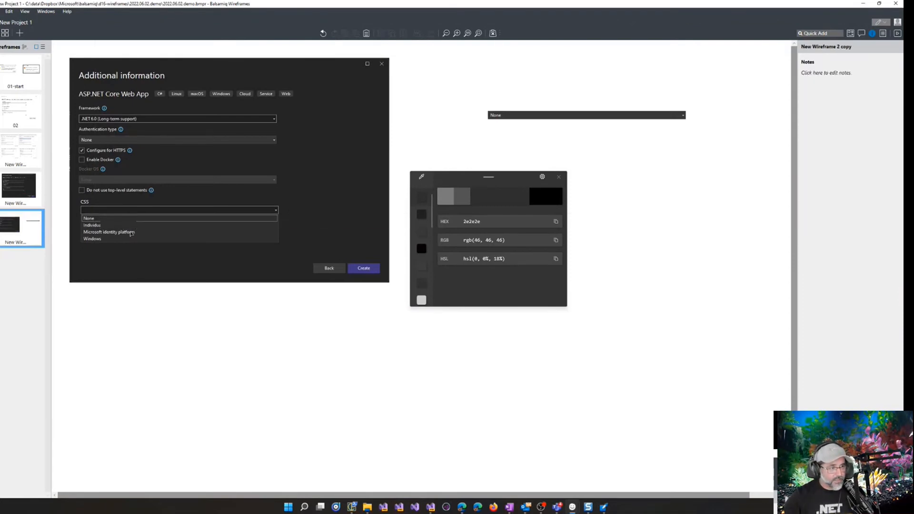
{"action": "left_click", "coordinate": [122, 224]}
{"action": "left_click", "coordinate": [880, 75]}
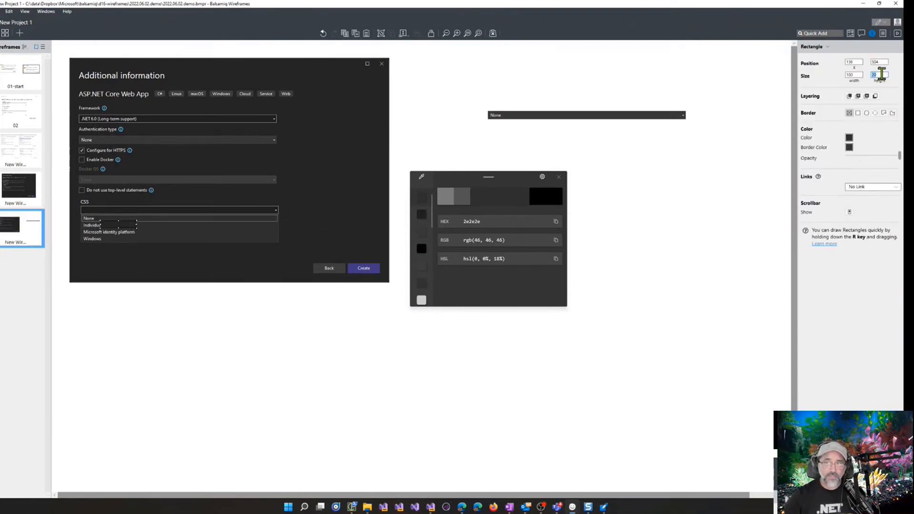
{"action": "type", "text": "18"}
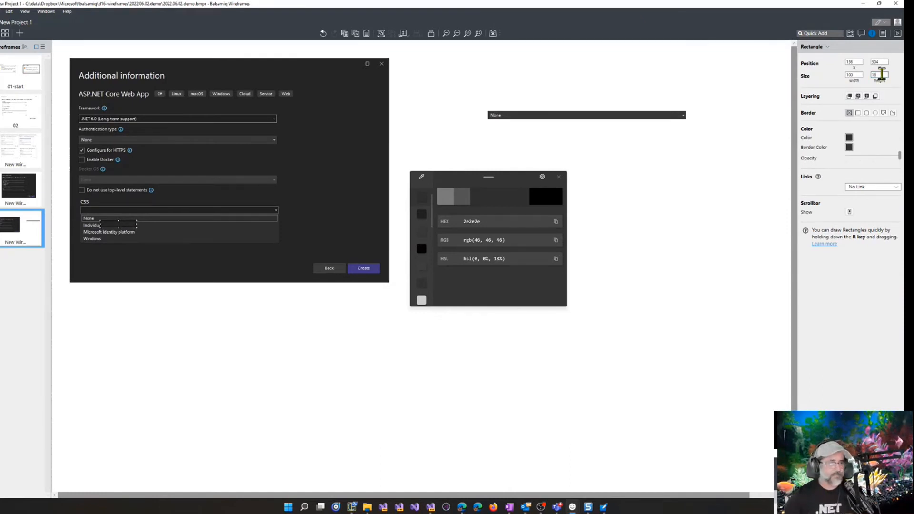
Nudge the rectangle up and sideways to about X 89 so it masks the None option in the open list
{"action": "key", "text": "Up"}
{"action": "key", "text": "Up"}
{"action": "key", "text": "Up"}
{"action": "key", "text": "Up"}
{"action": "key", "text": "shift+Up"}
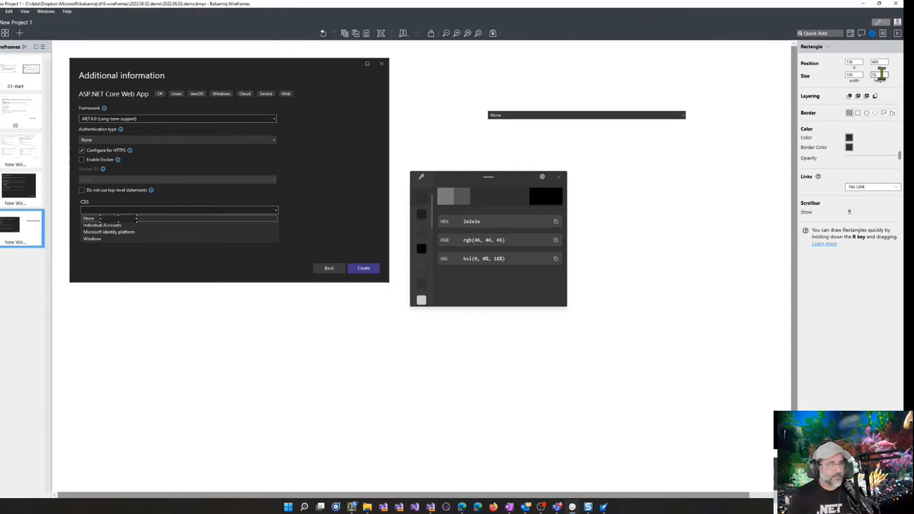
{"action": "key", "text": "shift+Left"}
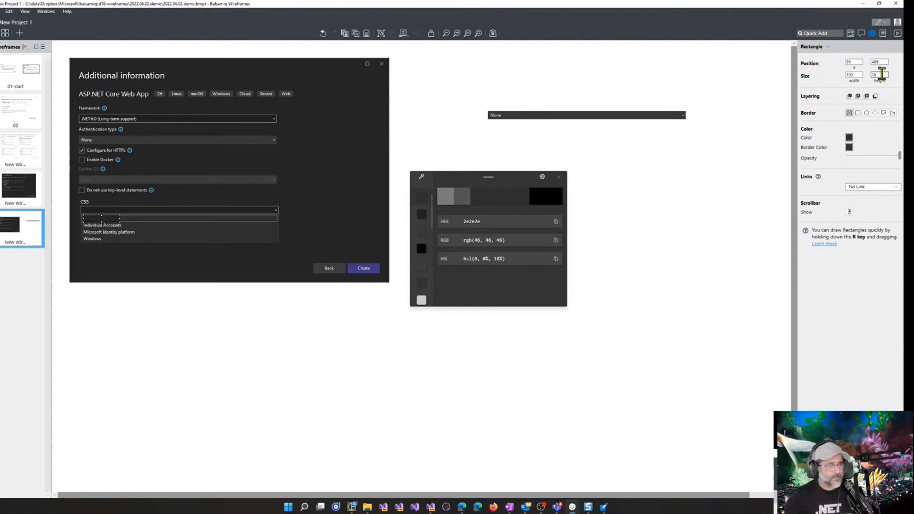
{"action": "key", "text": "Up"}
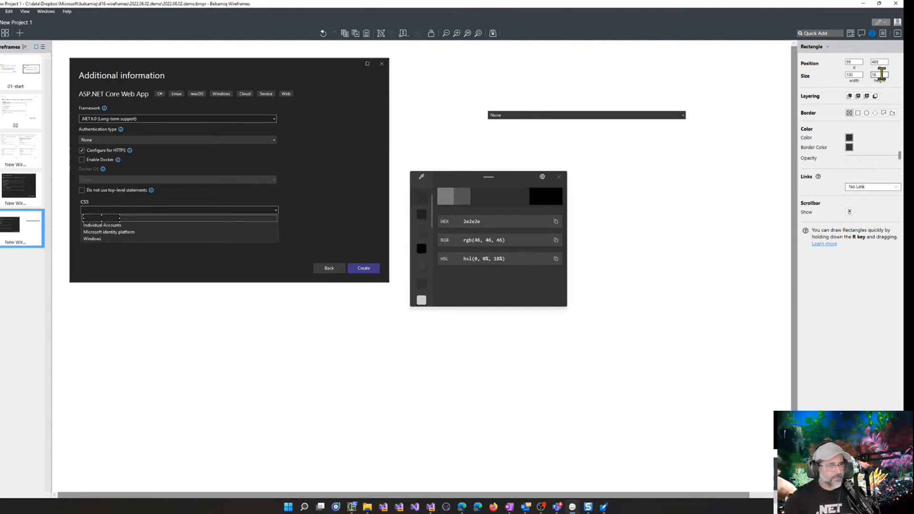
{"action": "left_click", "coordinate": [376, 317]}
Set the height of the rectangle masking the None option to 15
{"action": "left_click", "coordinate": [114, 222]}
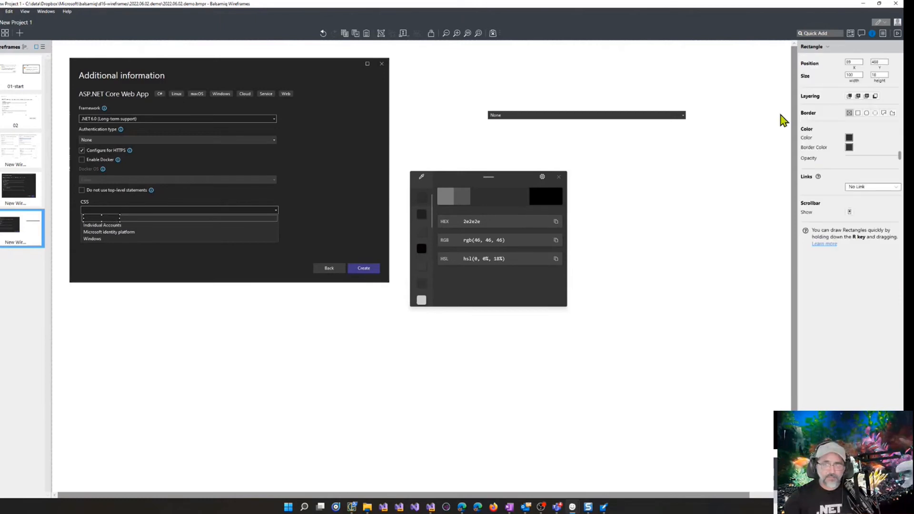
{"action": "left_click", "coordinate": [879, 75]}
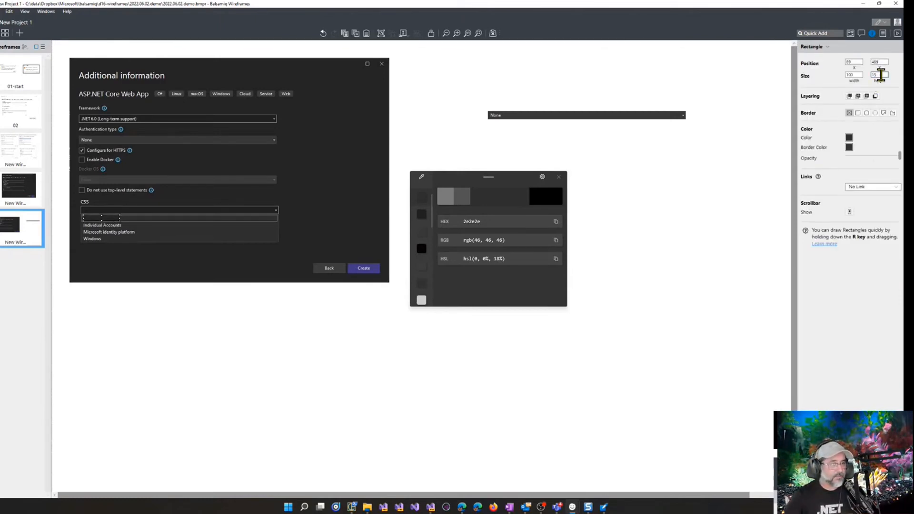
{"action": "left_click", "coordinate": [143, 350]}
Duplicate the None mask onto Individual Accounts and enlarge the copy to about 151 by 55 so it covers the three remaining options
{"action": "scroll", "coordinate": [85, 225], "scroll_direction": "up", "scroll_amount": 1}
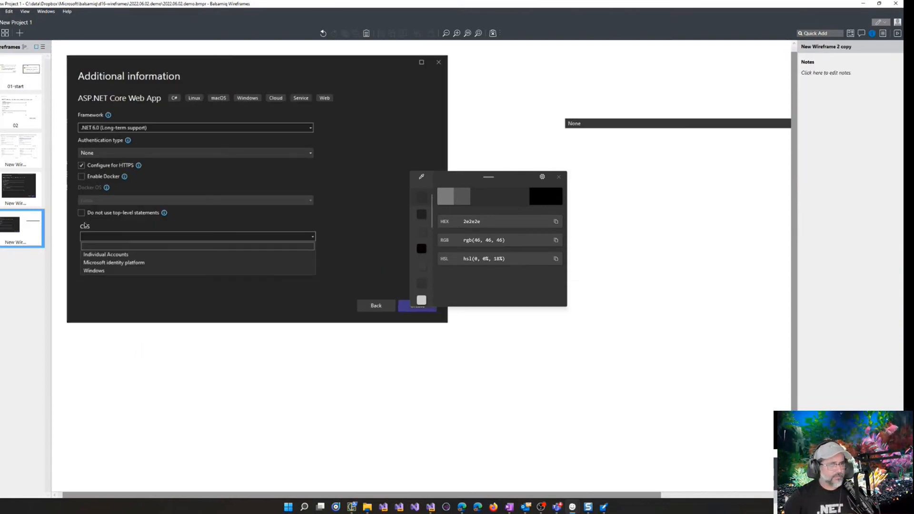
{"action": "scroll", "coordinate": [85, 225], "scroll_direction": "up", "scroll_amount": 1}
{"action": "left_click", "coordinate": [106, 260]}
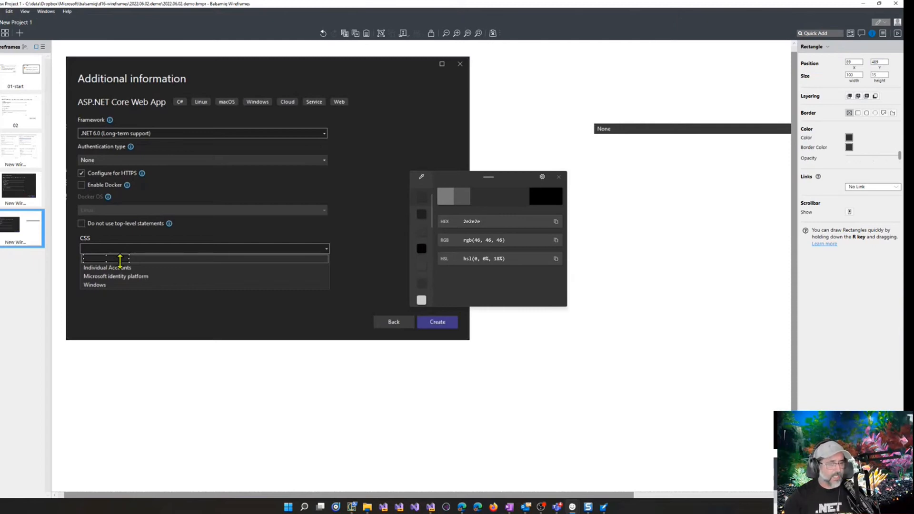
{"action": "left_click_drag", "start_coordinate": [122, 260], "coordinate": [122, 270]}
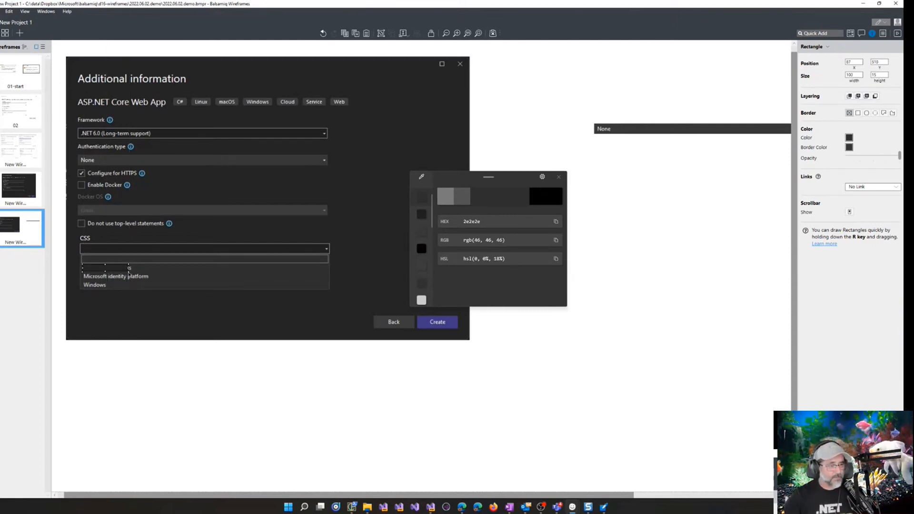
{"action": "left_click_drag", "start_coordinate": [128, 269], "coordinate": [152, 290]}
{"action": "left_click", "coordinate": [285, 460]}
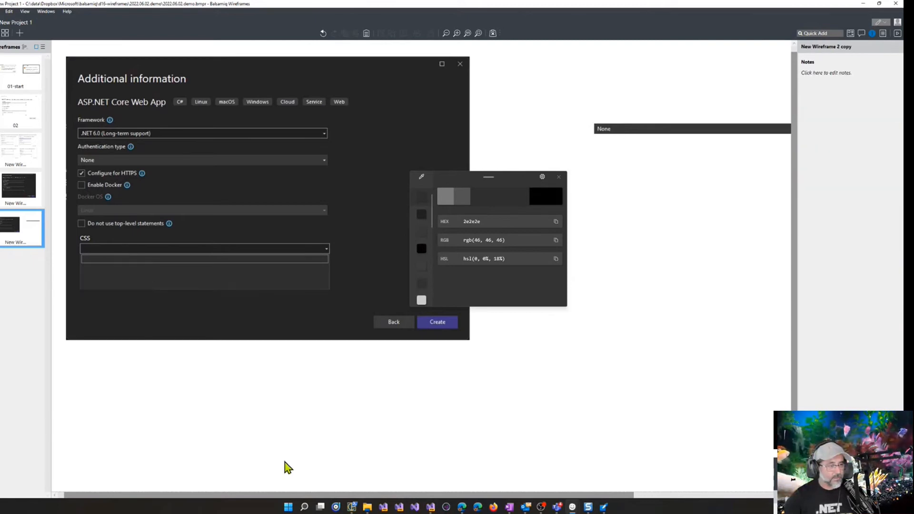
Group the three masking rectangles over the open dropdown's field and option list
{"action": "left_click", "coordinate": [112, 278]}
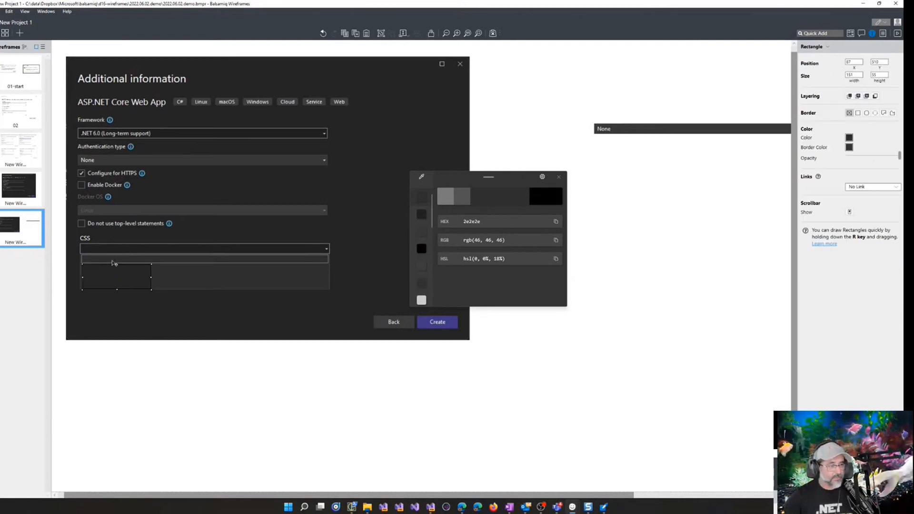
{"action": "left_click", "coordinate": [112, 261], "text": "shift"}
{"action": "left_click", "coordinate": [109, 249], "text": "shift"}
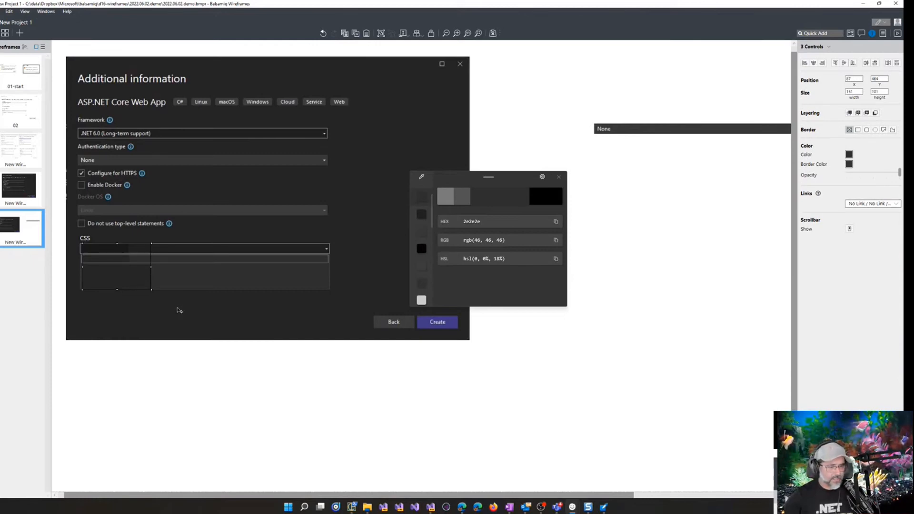
{"action": "key", "text": "ctrl+g"}
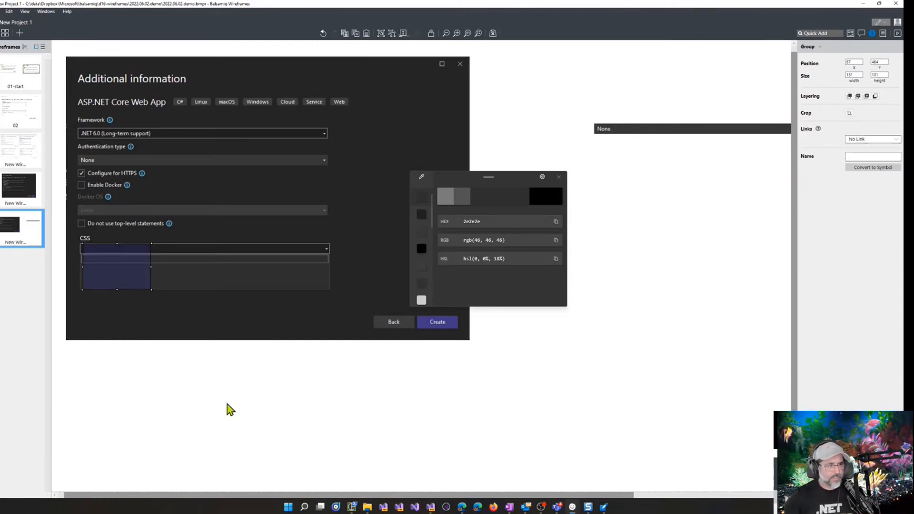
Place CSS text labels in the open dropdown's field and on the first row of its option list
{"action": "left_click", "coordinate": [228, 405]}
{"action": "type", "text": "lab"}
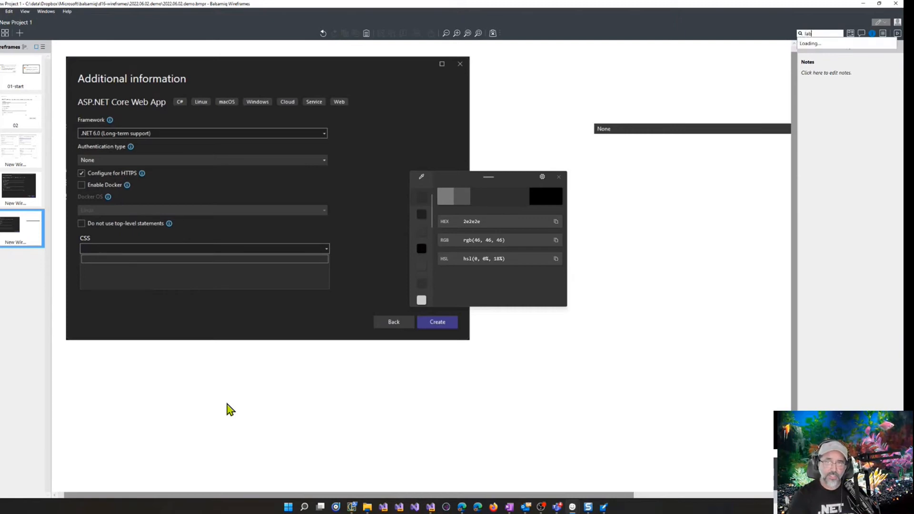
{"action": "key", "text": "Return"}
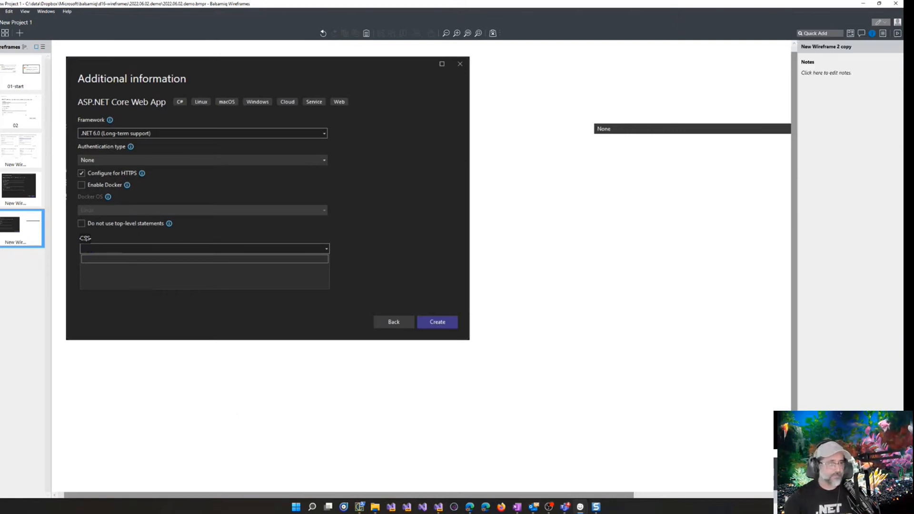
{"action": "type", "text": "CSS"}
{"action": "left_click_drag", "start_coordinate": [87, 240], "coordinate": [93, 263]}
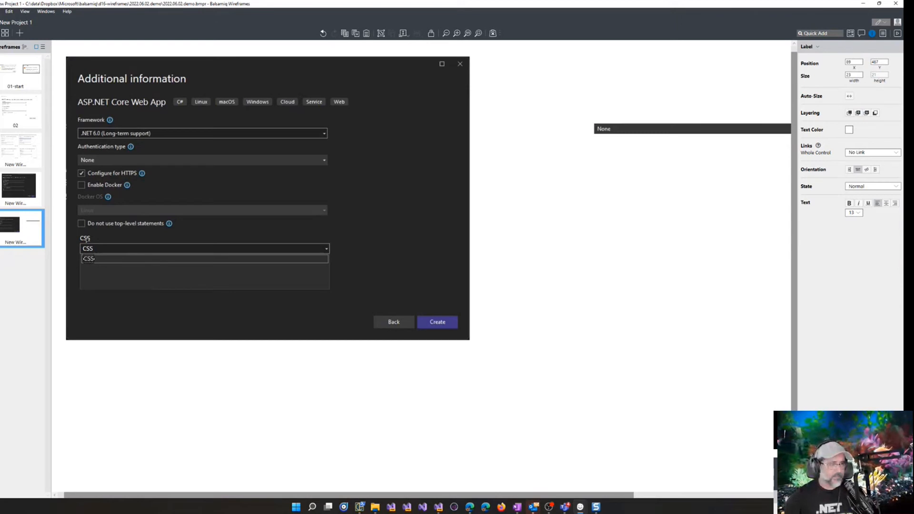
Duplicate the first option's label onto the second row of the list and change its text to SASS
{"action": "left_click_drag", "start_coordinate": [90, 260], "coordinate": [91, 270]}
{"action": "double_click", "coordinate": [90, 270]}
{"action": "type", "text": "SA"}
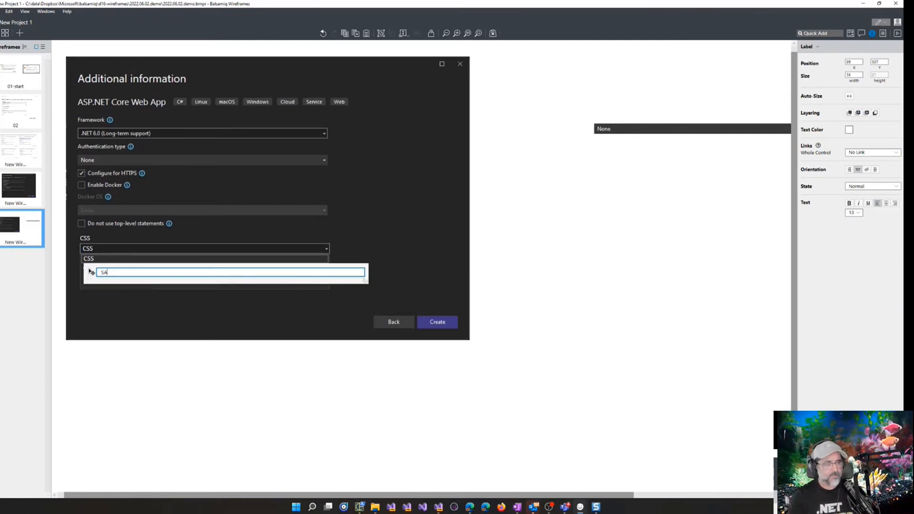
{"action": "type", "text": "SS"}
{"action": "key", "text": "Return"}
{"action": "left_click", "coordinate": [212, 425]}
Change the label below SASS to SCSS and adjust the spacing of the option labels
{"action": "double_click", "coordinate": [93, 278]}
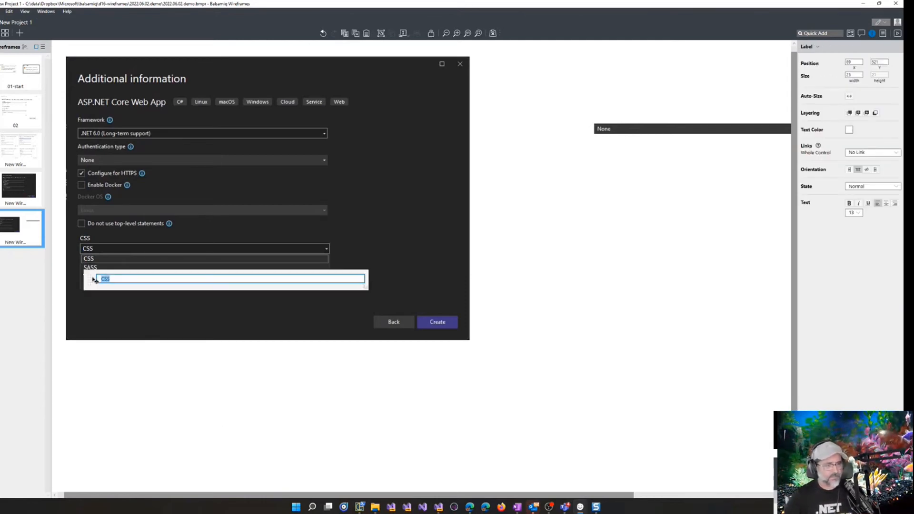
{"action": "type", "text": "SCSS"}
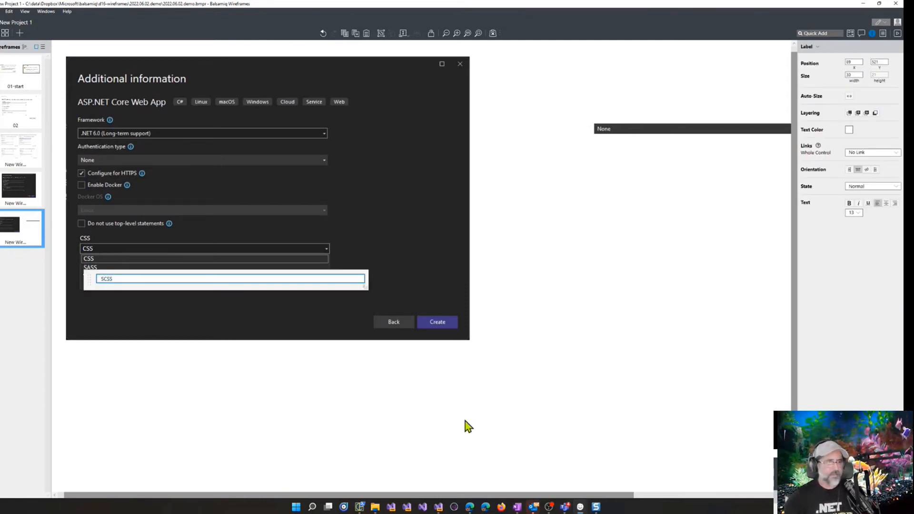
{"action": "left_click", "coordinate": [465, 421]}
{"action": "left_click_drag", "start_coordinate": [94, 278], "coordinate": [90, 273]}
{"action": "left_click", "coordinate": [90, 269]}
{"action": "left_click", "coordinate": [662, 338]}
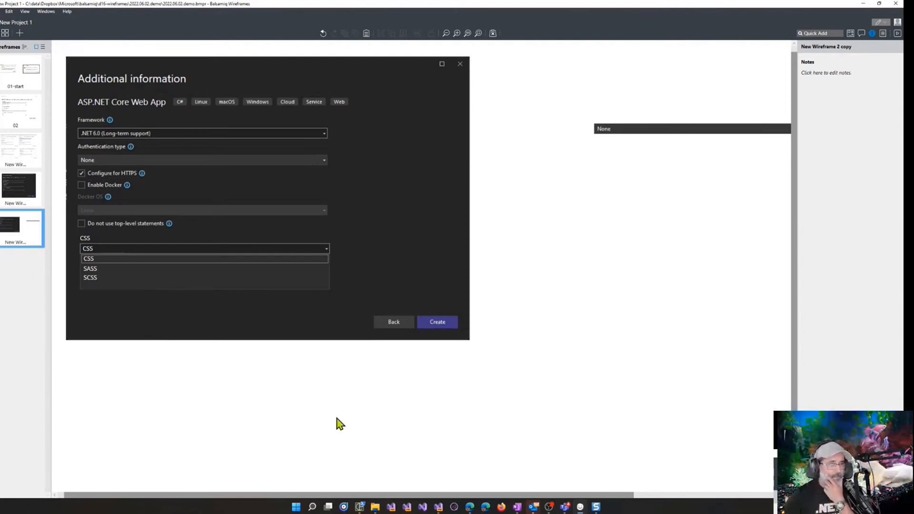
Duplicate the wireframe New Wireframe 2 that shows the closed CSS dropdown
{"action": "right_click", "coordinate": [40, 249]}
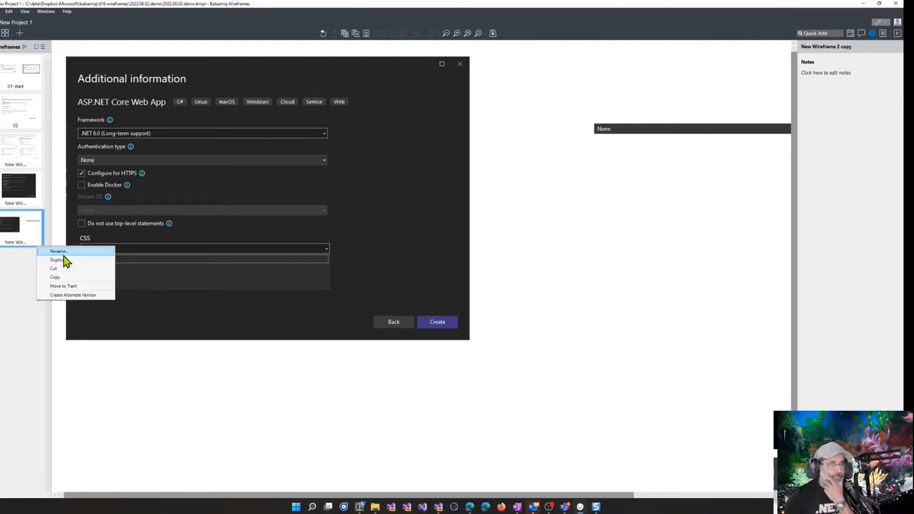
{"action": "key", "text": "Escape"}
{"action": "right_click", "coordinate": [42, 207]}
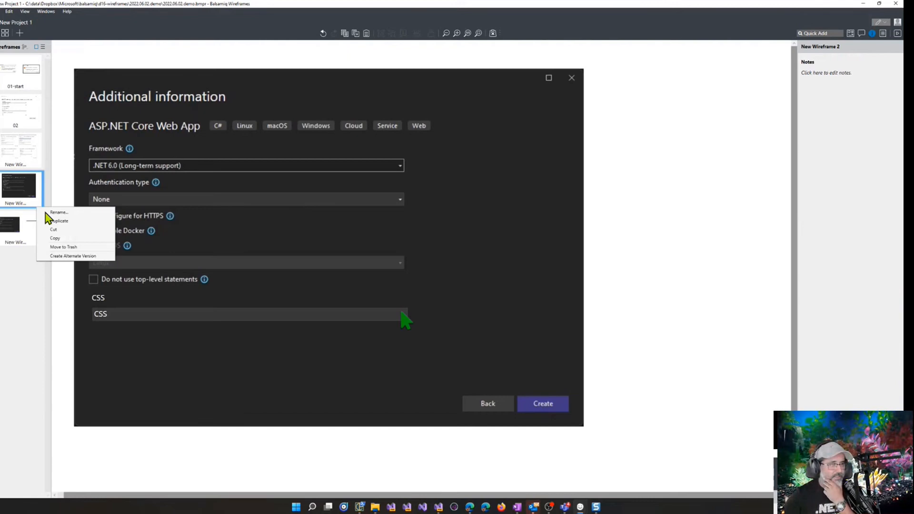
{"action": "left_click", "coordinate": [70, 221]}
Delete the leftover None dropdown image from the open-dropdown wireframe and copy the green mouse pointer icon there, placing it beside the SCSS option
{"action": "left_click", "coordinate": [25, 188]}
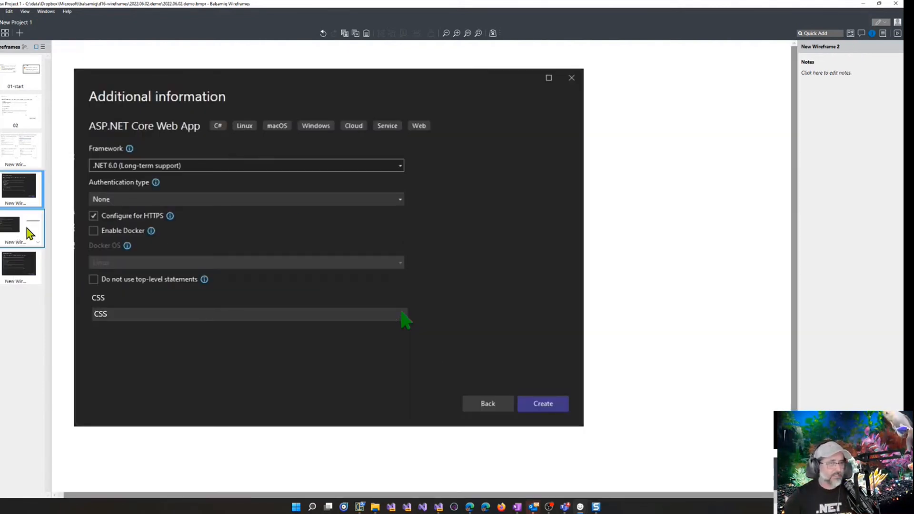
{"action": "left_click", "coordinate": [409, 325]}
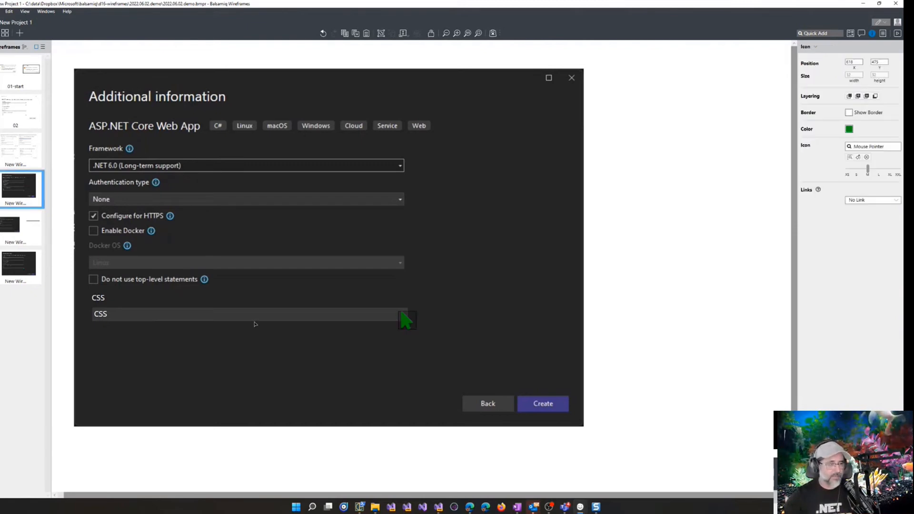
{"action": "left_click", "coordinate": [19, 228]}
{"action": "left_click", "coordinate": [640, 130]}
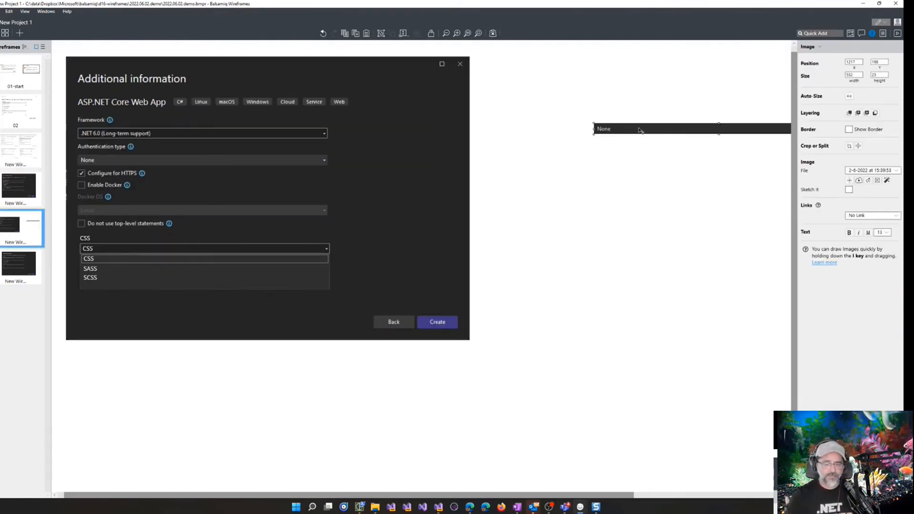
{"action": "key", "text": "Delete"}
{"action": "key", "text": "ctrl+v"}
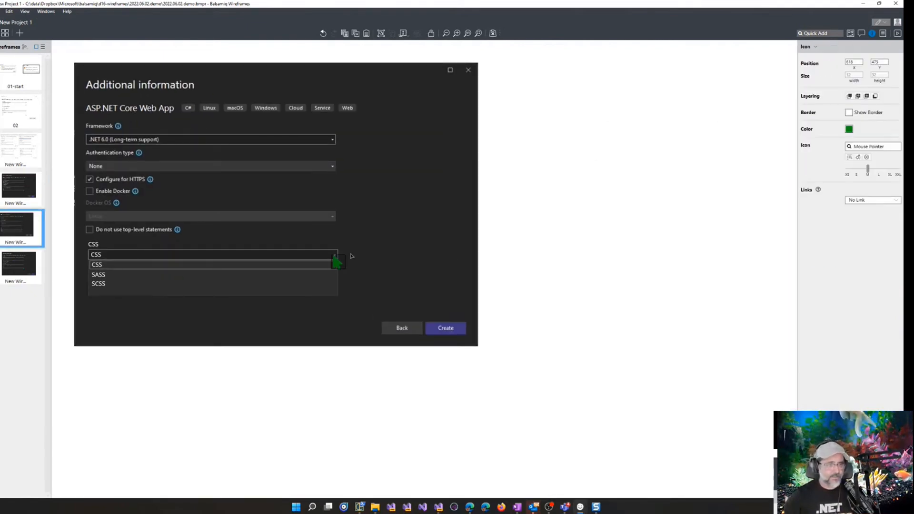
{"action": "left_click_drag", "start_coordinate": [333, 266], "coordinate": [112, 295]}
In the last wireframe, change the CSS dropdown's displayed value to SCSS and remove the green pointer from its arrow
{"action": "left_click", "coordinate": [19, 269]}
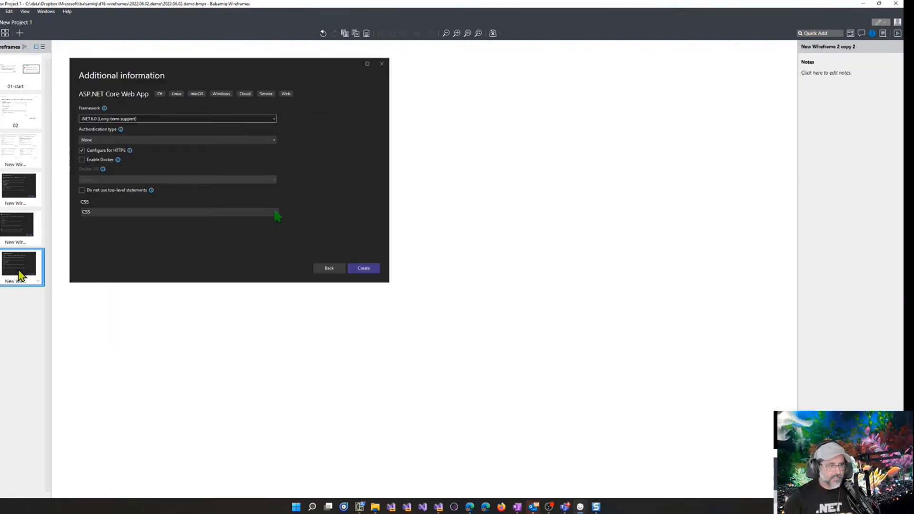
{"action": "double_click", "coordinate": [86, 214]}
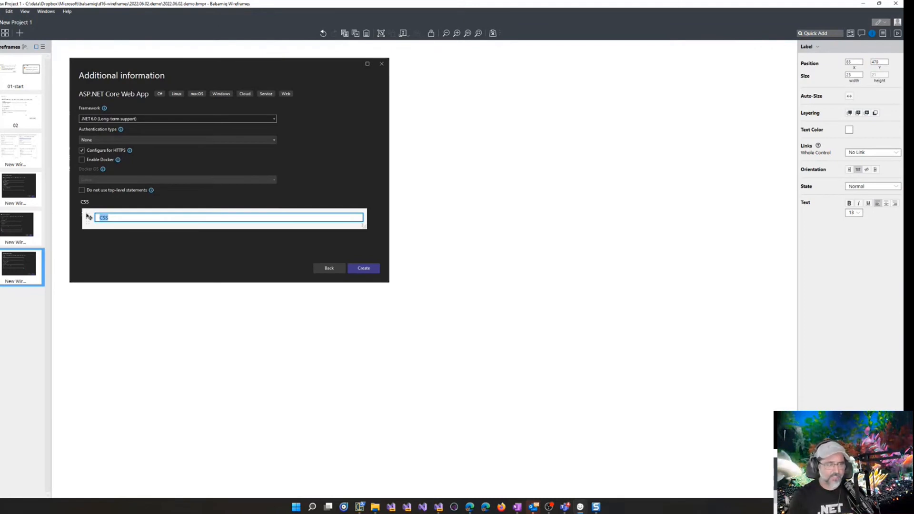
{"action": "type", "text": "SCSS"}
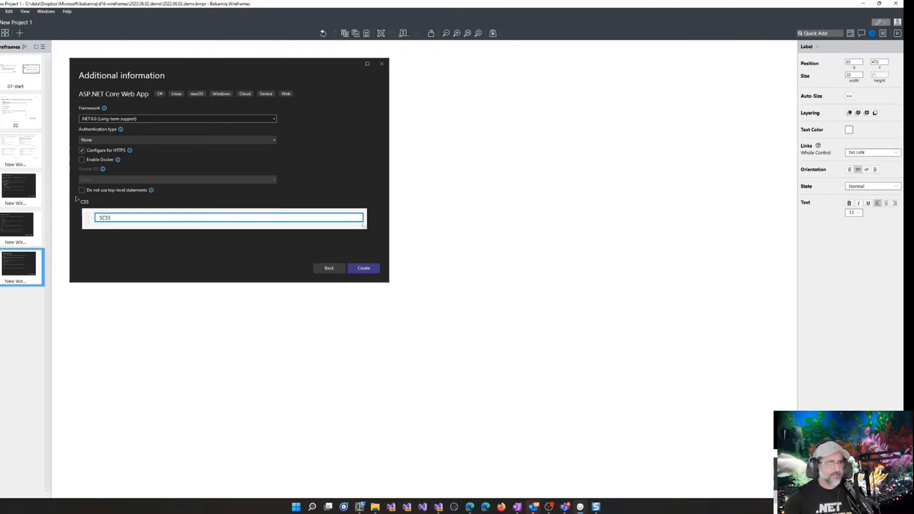
{"action": "left_click", "coordinate": [76, 199]}
{"action": "left_click_drag", "start_coordinate": [278, 217], "coordinate": [529, 235]}
{"action": "key", "text": "Delete"}
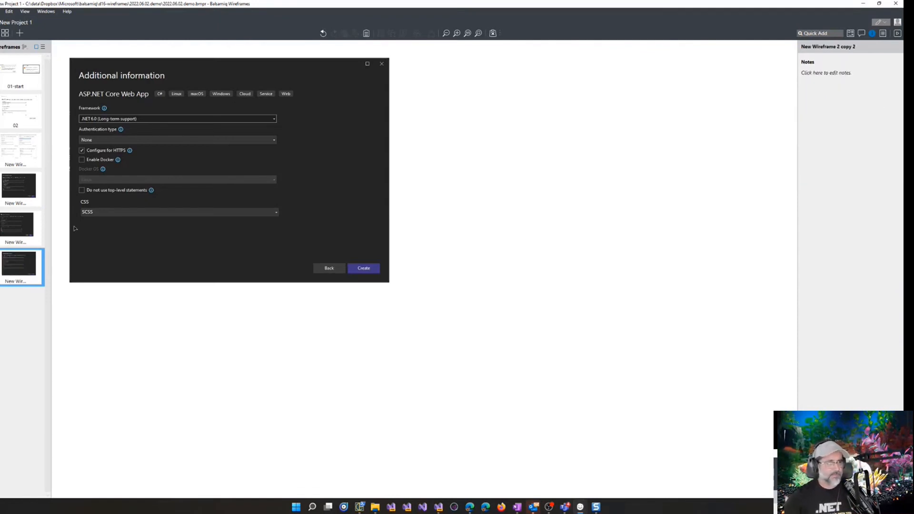
Review the closed, opened and selected dropdown wireframes in sequence, and place the last wireframe's green pointer on the Create button
{"action": "left_click", "coordinate": [36, 188]}
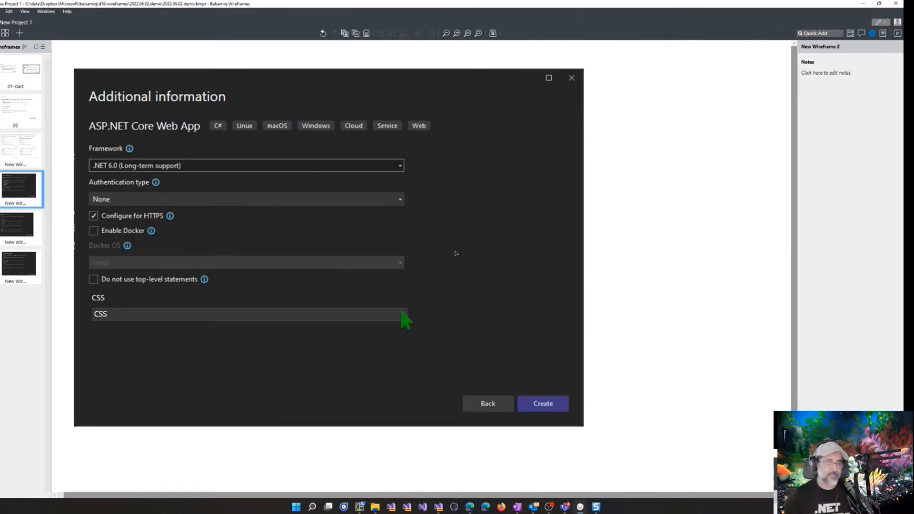
{"action": "left_click", "coordinate": [35, 238]}
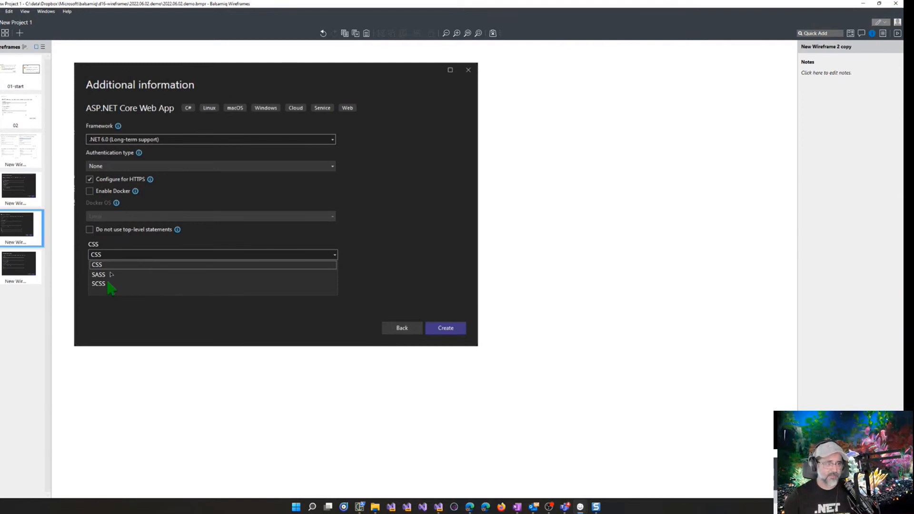
{"action": "left_click", "coordinate": [38, 276]}
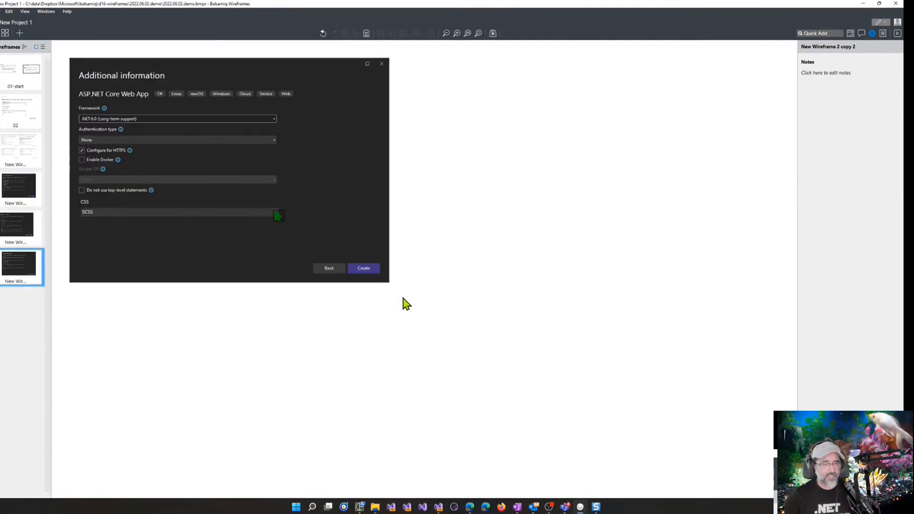
{"action": "left_click_drag", "start_coordinate": [278, 217], "coordinate": [381, 276]}
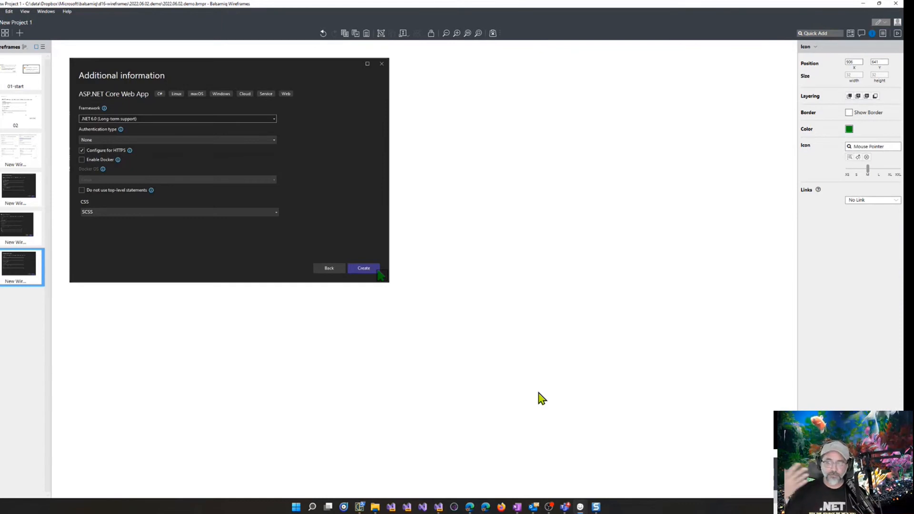
Switch to File Explorer and bring the d16-wireframes folder window into view over the New Wireframe 2 mockup
{"action": "mouse_move", "coordinate": [375, 506]}
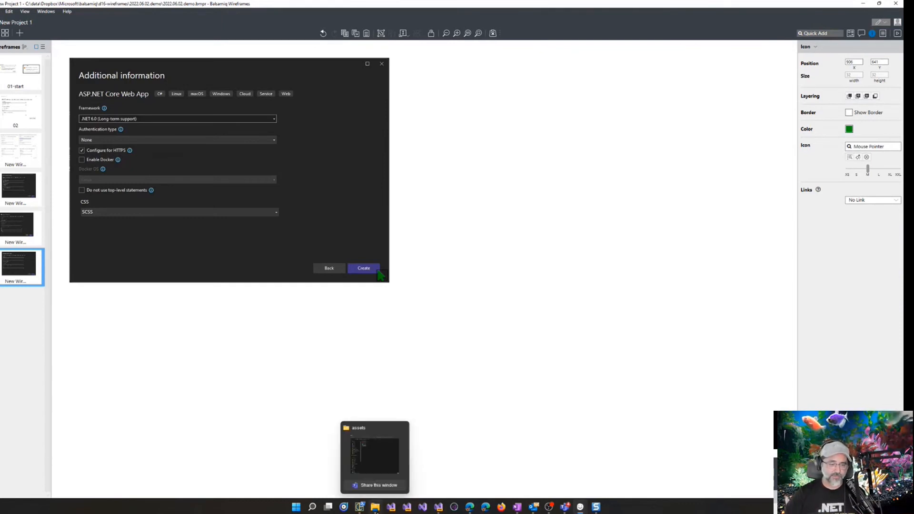
{"action": "left_click", "coordinate": [383, 474]}
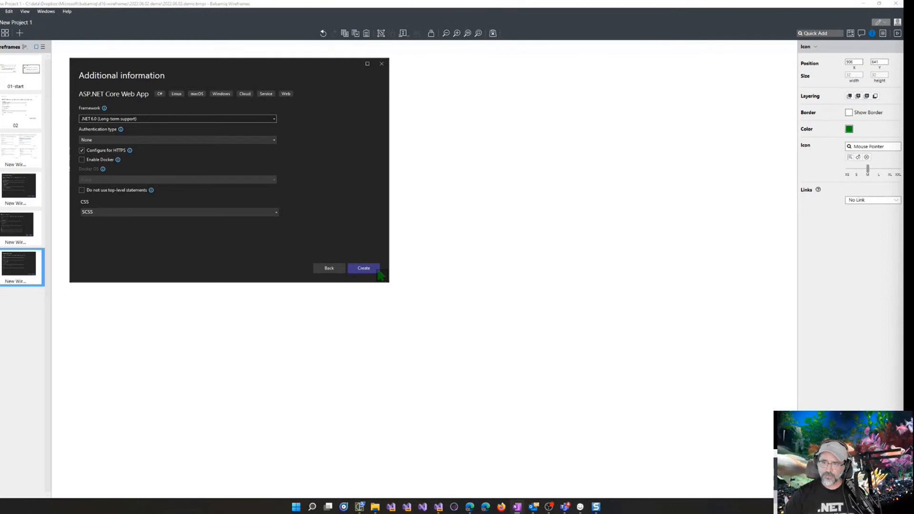
{"action": "left_click", "coordinate": [17, 188]}
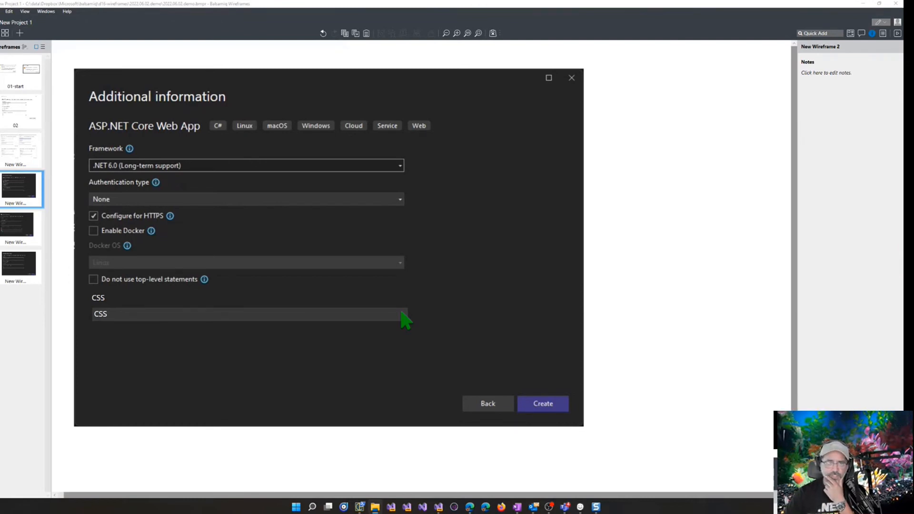
{"action": "left_click_drag", "start_coordinate": [903, 86], "coordinate": [473, 79]}
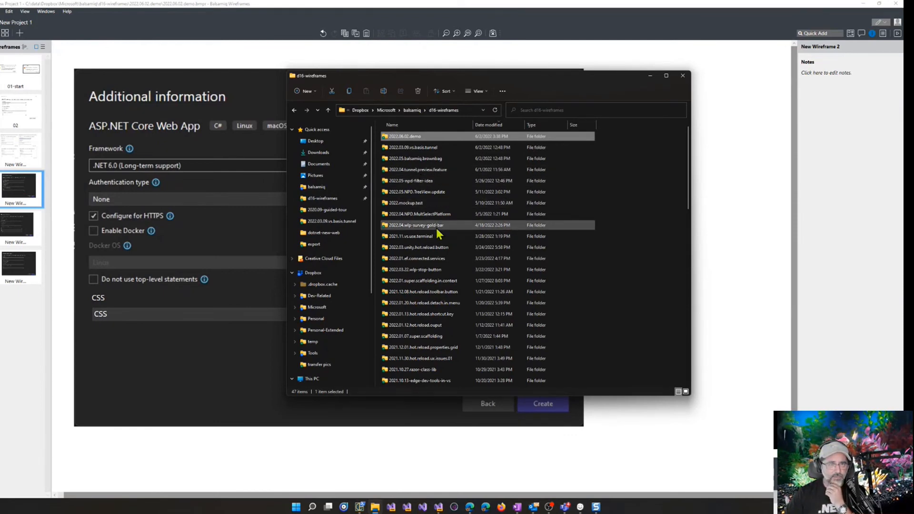
Open 2022.03.09.vs.basis.tunnel-optionA.pdf by way of the 2022.05.balsamiq.brownbag folder's export shortcut, and close it again
{"action": "left_click", "coordinate": [432, 161]}
{"action": "double_click", "coordinate": [432, 164]}
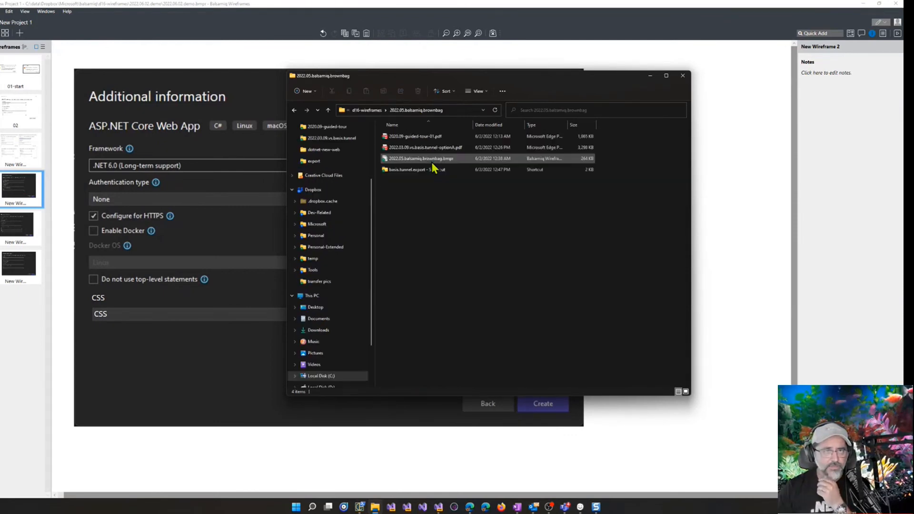
{"action": "double_click", "coordinate": [433, 173]}
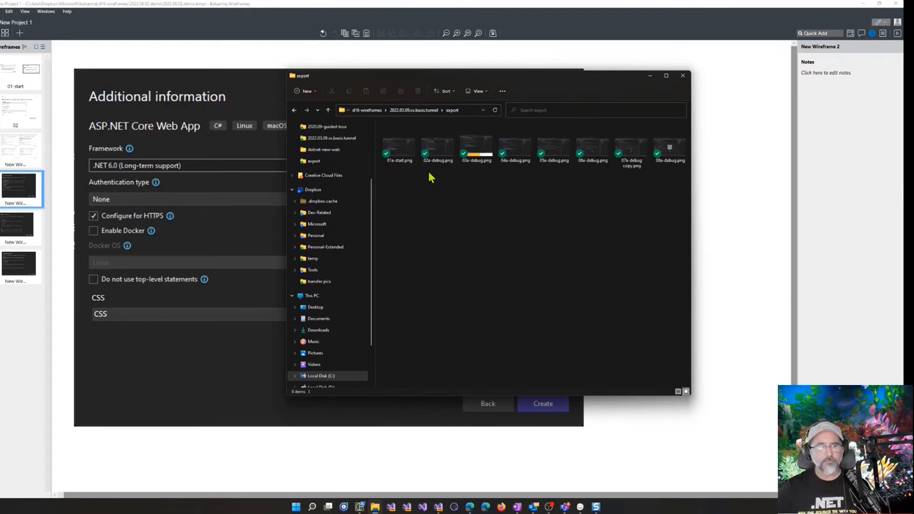
{"action": "left_click", "coordinate": [417, 111]}
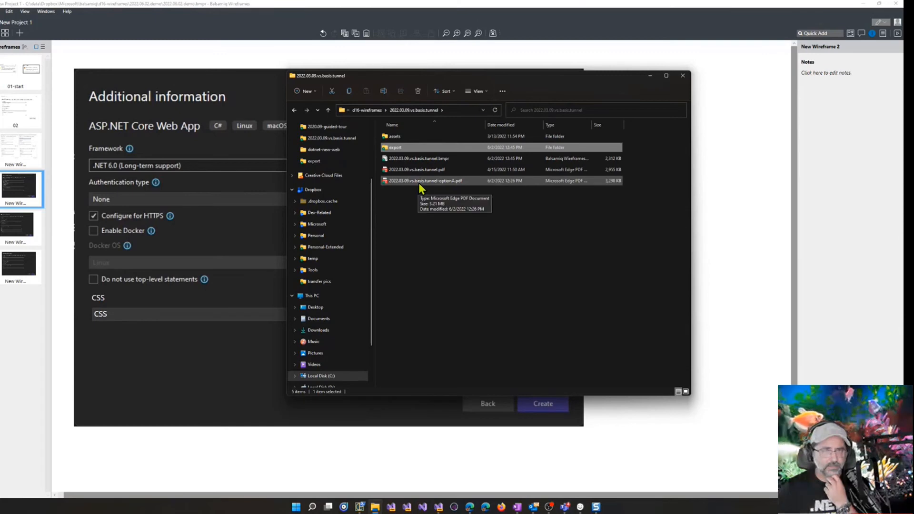
{"action": "double_click", "coordinate": [419, 180]}
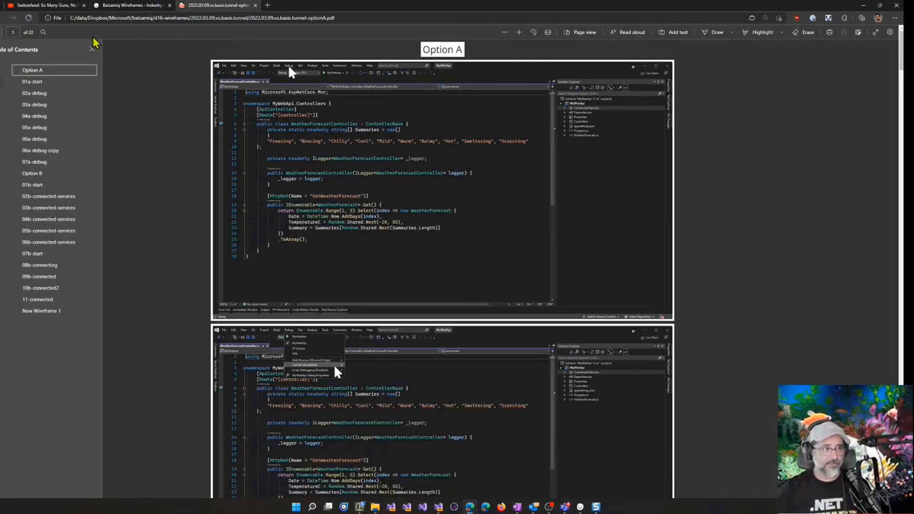
{"action": "left_click", "coordinate": [92, 49]}
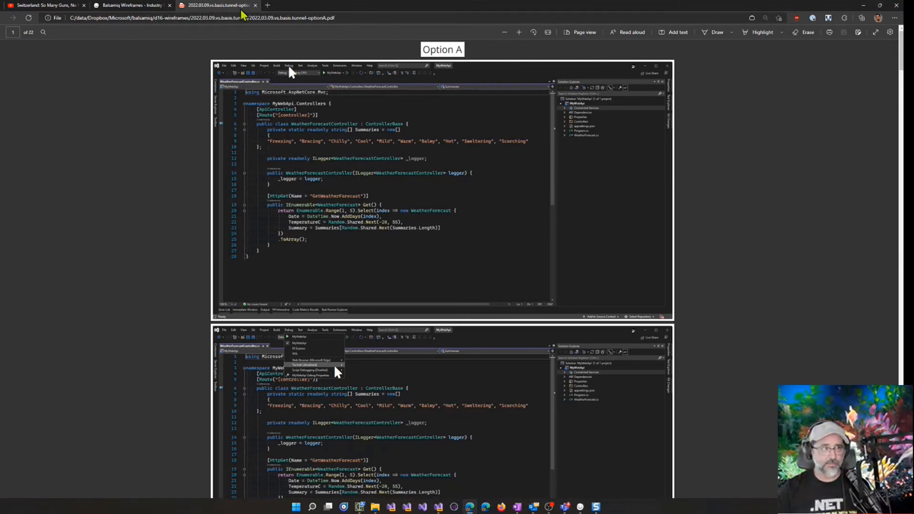
{"action": "left_click", "coordinate": [255, 6]}
{"action": "left_click", "coordinate": [863, 5]}
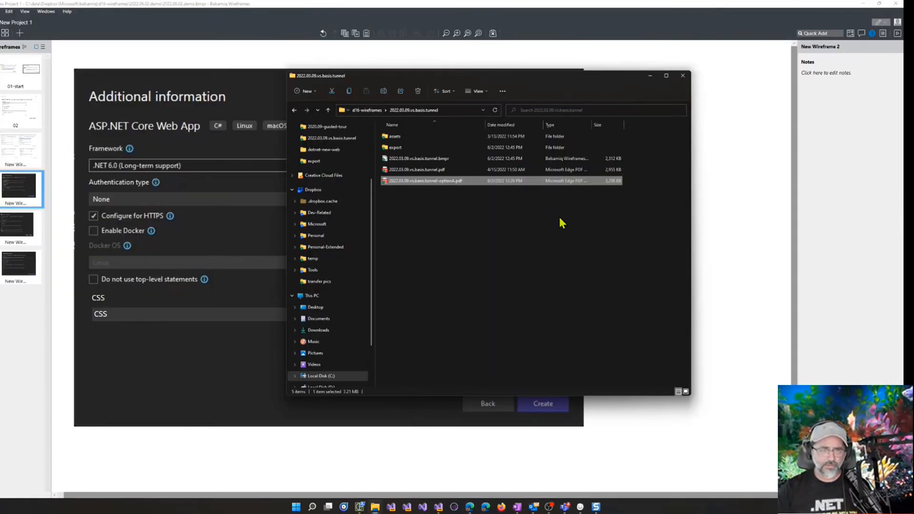
Search the d16-wireframes folder for GUIDED and open 2020.09-guided-tour-01.pdf from the 2020.09-guided-tour folder
{"action": "left_click", "coordinate": [579, 112]}
{"action": "type", "text": "GUIDED"}
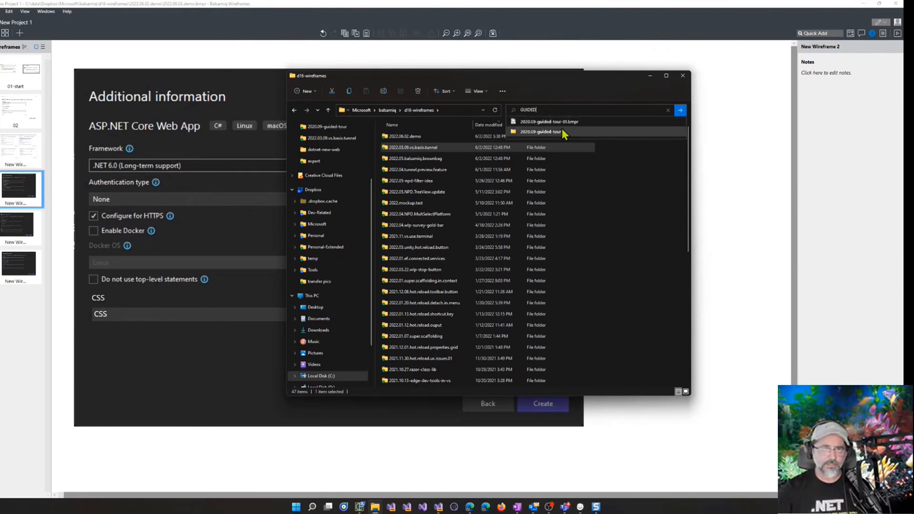
{"action": "left_click", "coordinate": [561, 129]}
{"action": "left_click", "coordinate": [458, 159]}
{"action": "double_click", "coordinate": [458, 159]}
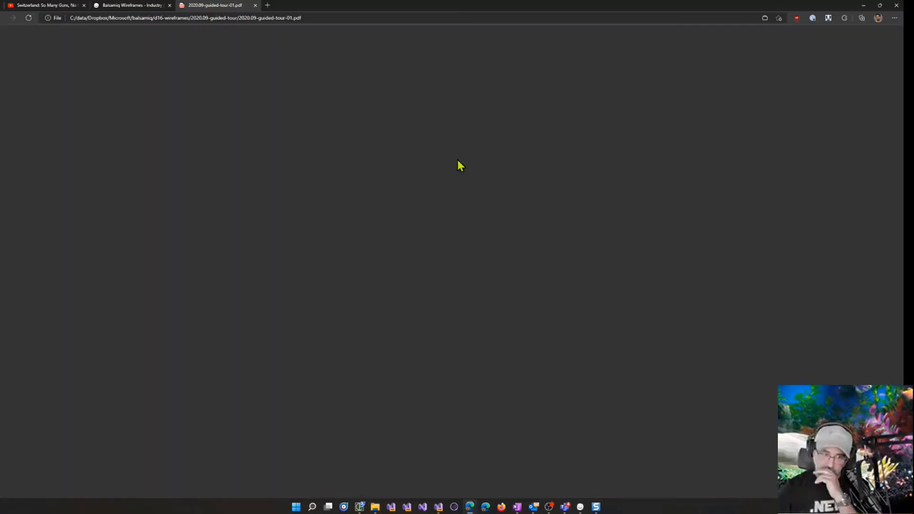
Walk through the guided tour mockup from the start window via the Learn pane to selecting RazorSample.sln in the Open Project/Solution dialog
{"action": "key", "text": "Home"}
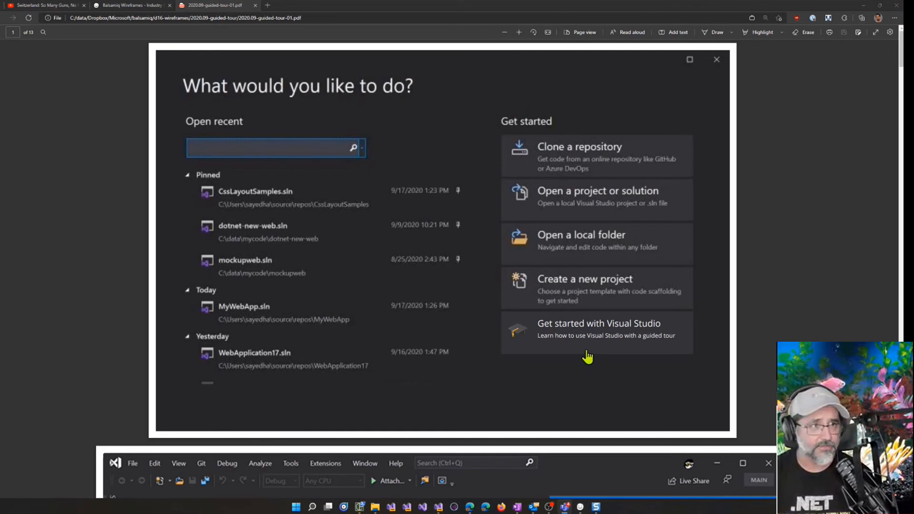
{"action": "key", "text": "Page_Down"}
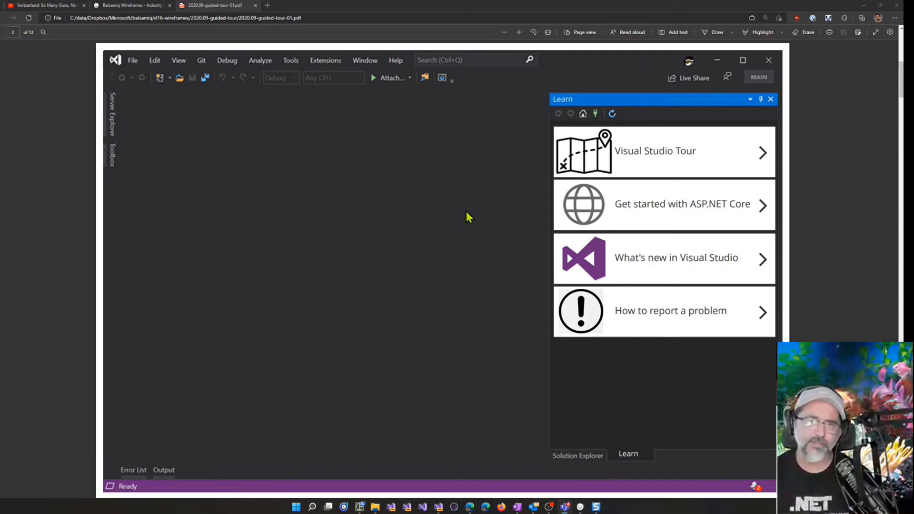
{"action": "left_click", "coordinate": [688, 169]}
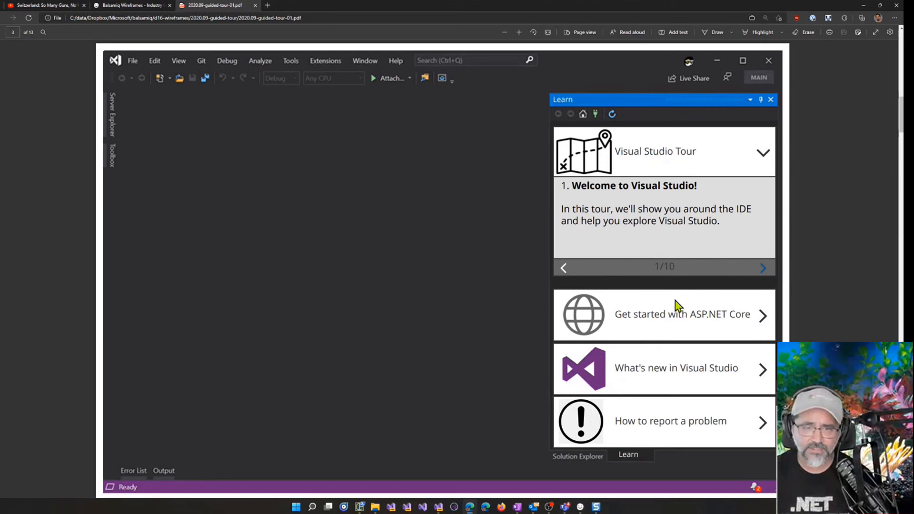
{"action": "left_click", "coordinate": [762, 269]}
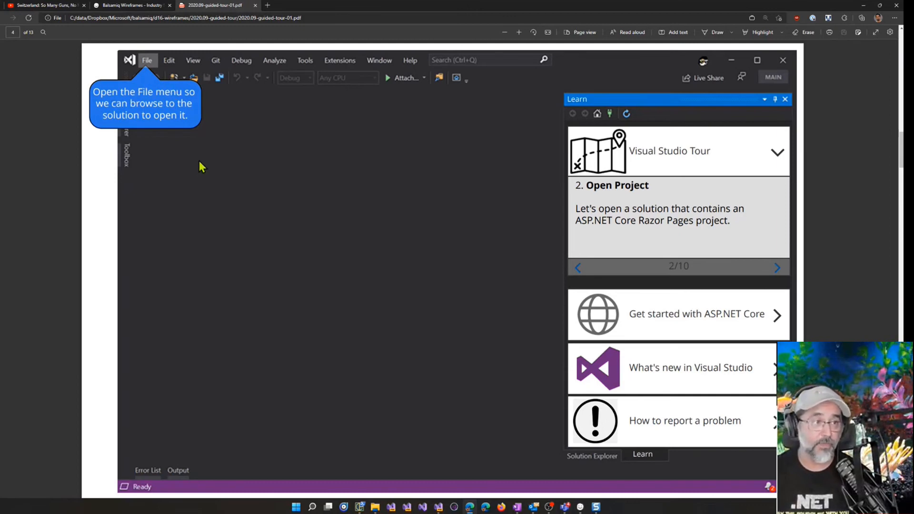
{"action": "left_click", "coordinate": [148, 66]}
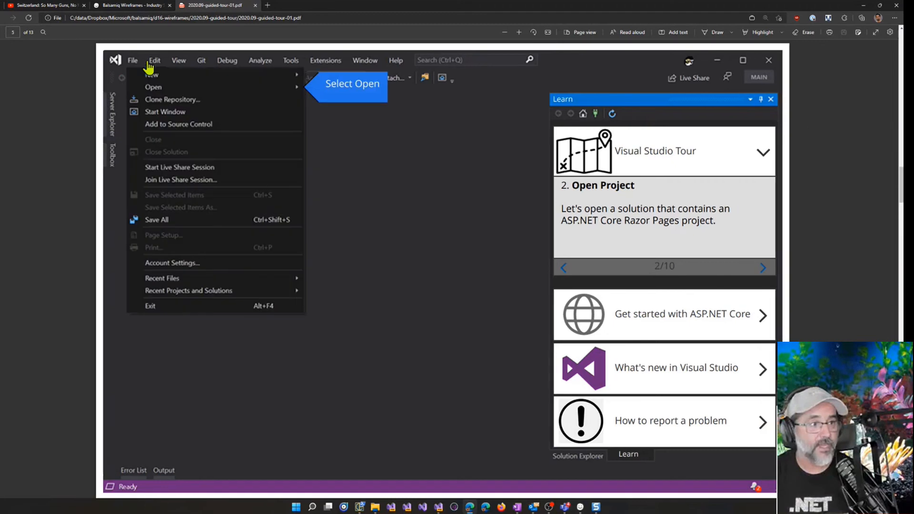
{"action": "left_click", "coordinate": [161, 92]}
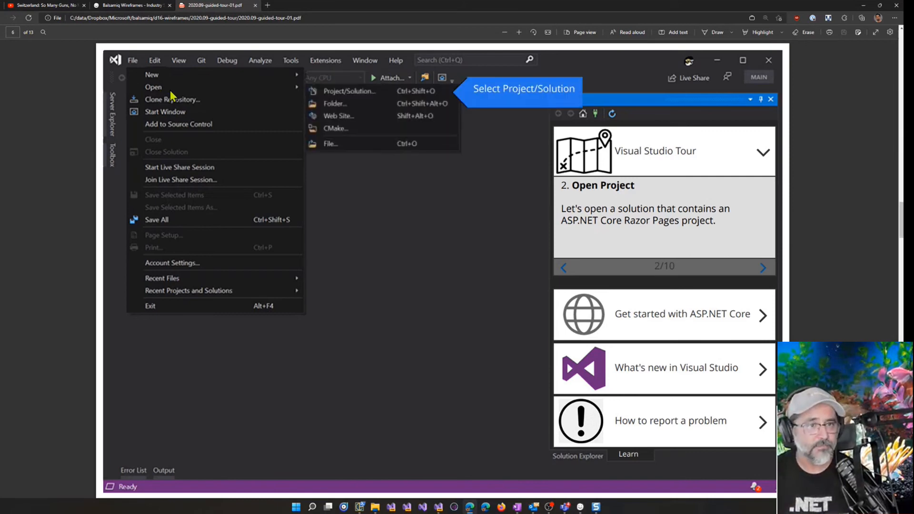
{"action": "left_click", "coordinate": [365, 98]}
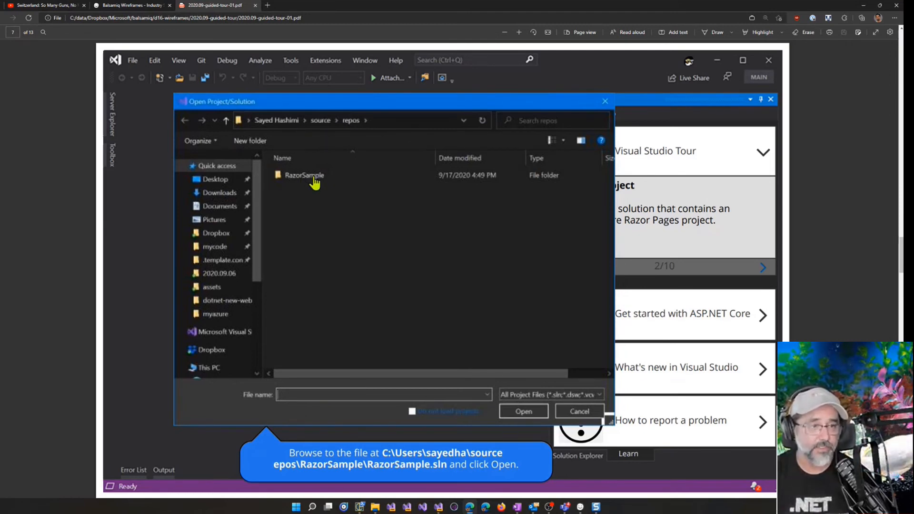
{"action": "key", "text": "Right"}
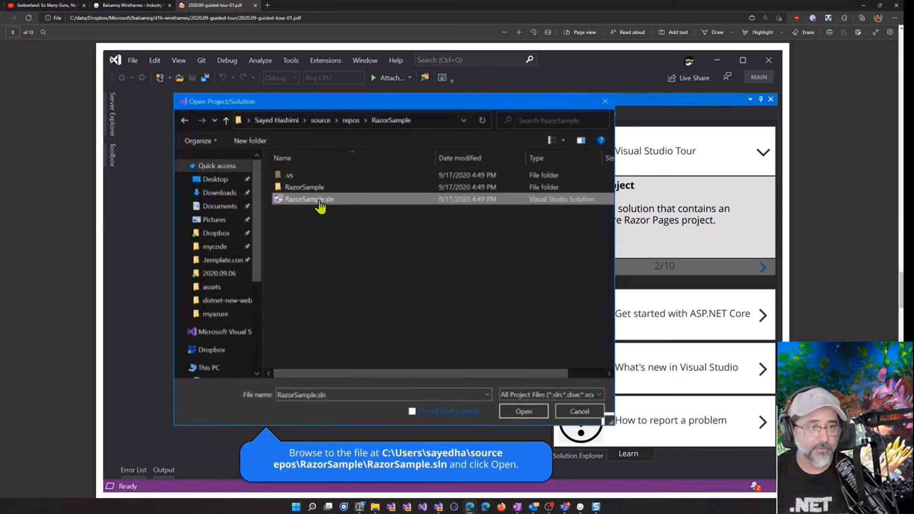
Continue through the mockup's Solution Explorer pages, expanding Pages and opening Index.cshtml, and examine the closing code editor and Learn callouts
{"action": "key", "text": "Right"}
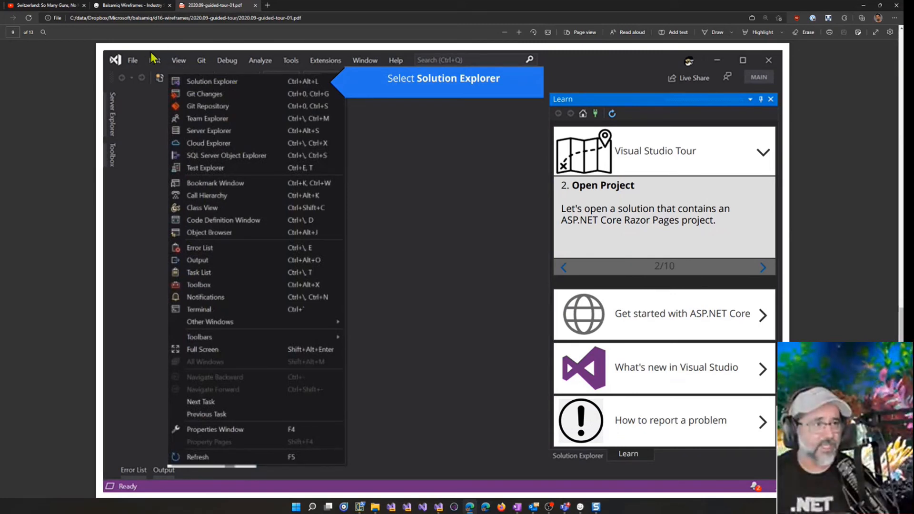
{"action": "left_click", "coordinate": [238, 85]}
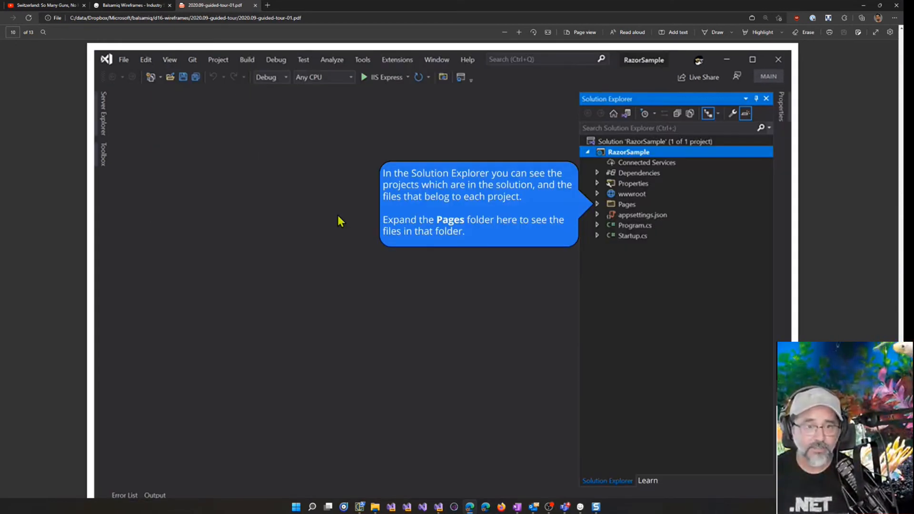
{"action": "left_click", "coordinate": [598, 208]}
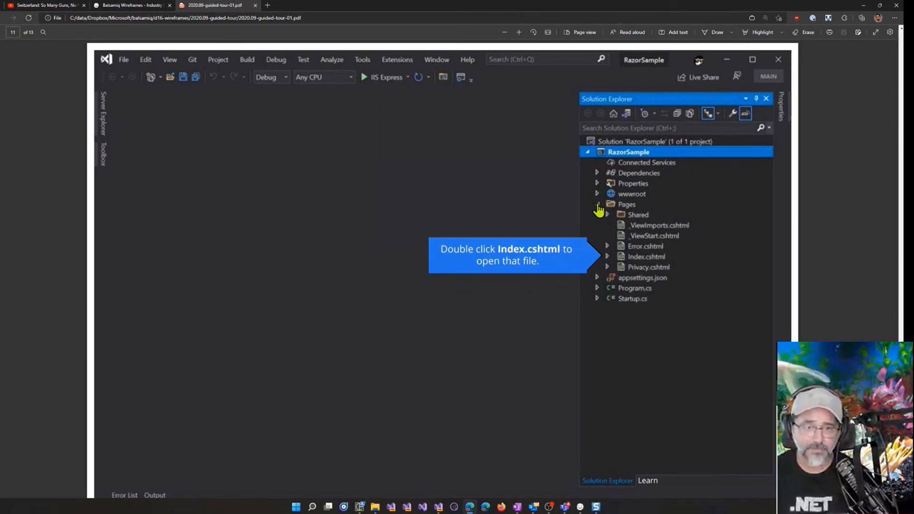
{"action": "left_click", "coordinate": [644, 263]}
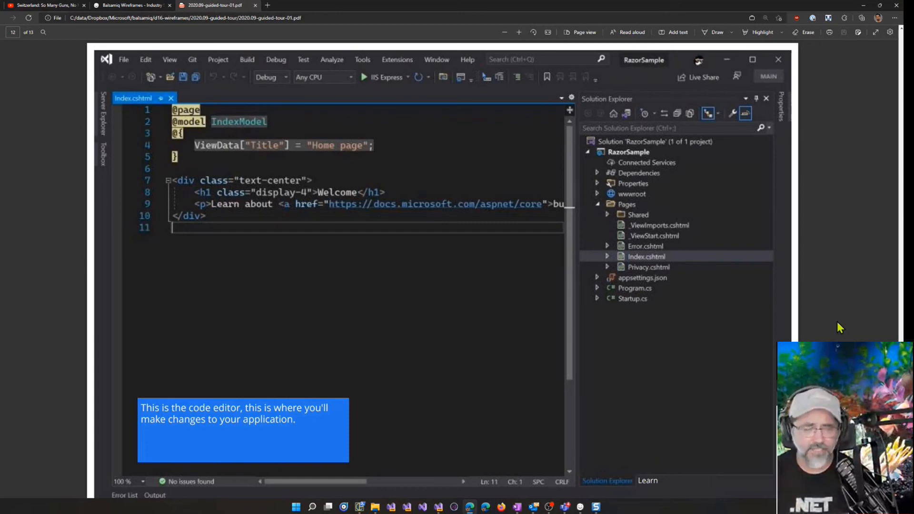
{"action": "scroll", "coordinate": [443, 266], "scroll_direction": "down", "scroll_amount": 10}
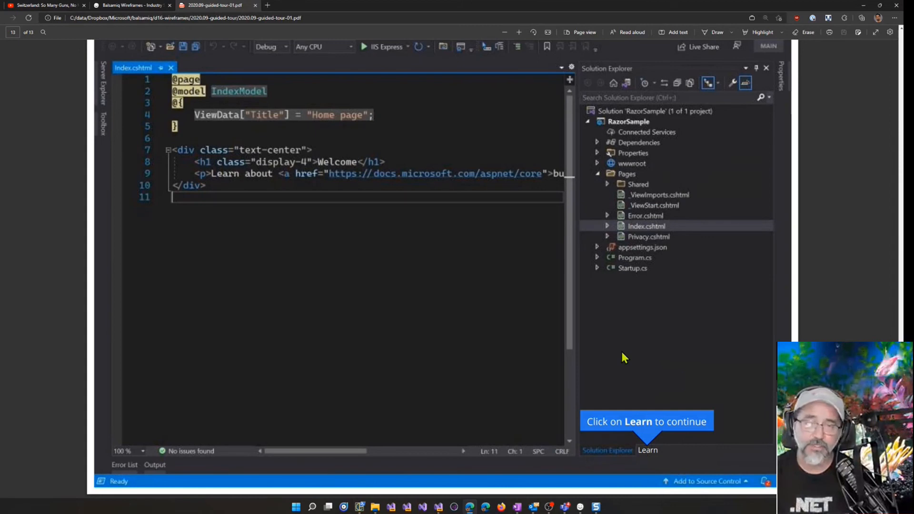
{"action": "scroll", "coordinate": [621, 349], "scroll_direction": "down", "scroll_amount": 4}
{"action": "scroll", "coordinate": [485, 443], "scroll_direction": "down", "scroll_amount": 4}
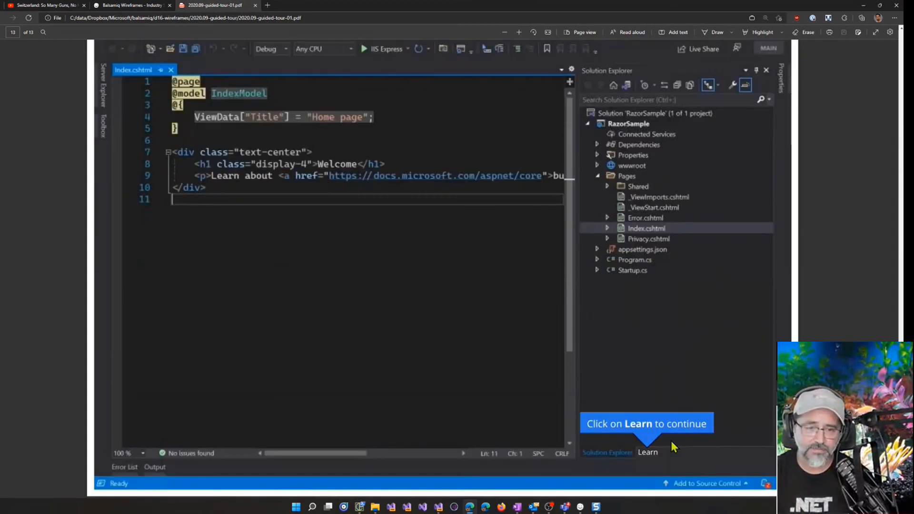
{"action": "scroll", "coordinate": [661, 423], "scroll_direction": "up", "scroll_amount": 6}
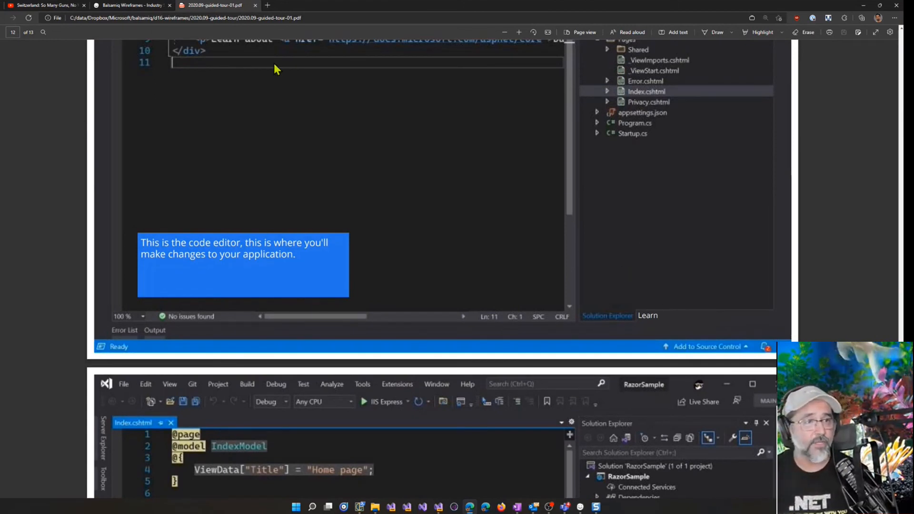
Open mockupweb.azurewebsites.net in a new browser tab
{"action": "left_click", "coordinate": [267, 5]}
{"action": "type", "text": "mockupweb.azurewebsites.net"}
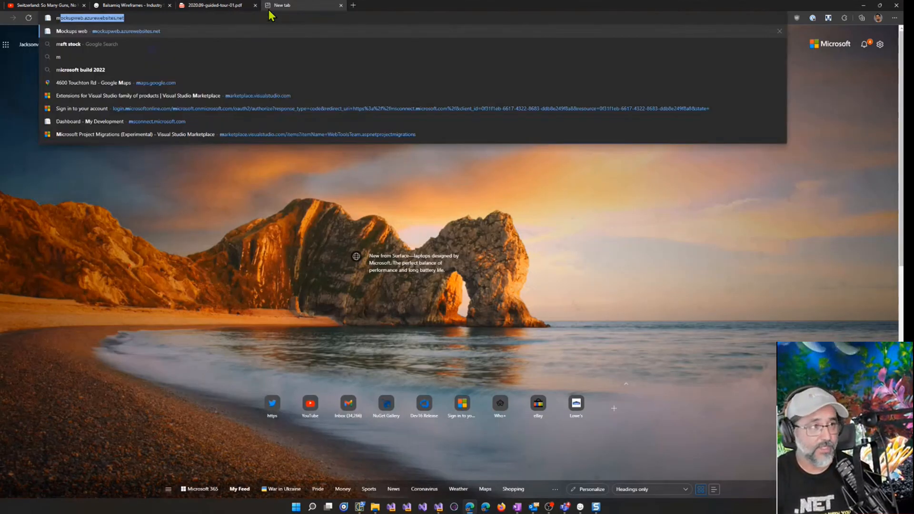
{"action": "key", "text": "Return"}
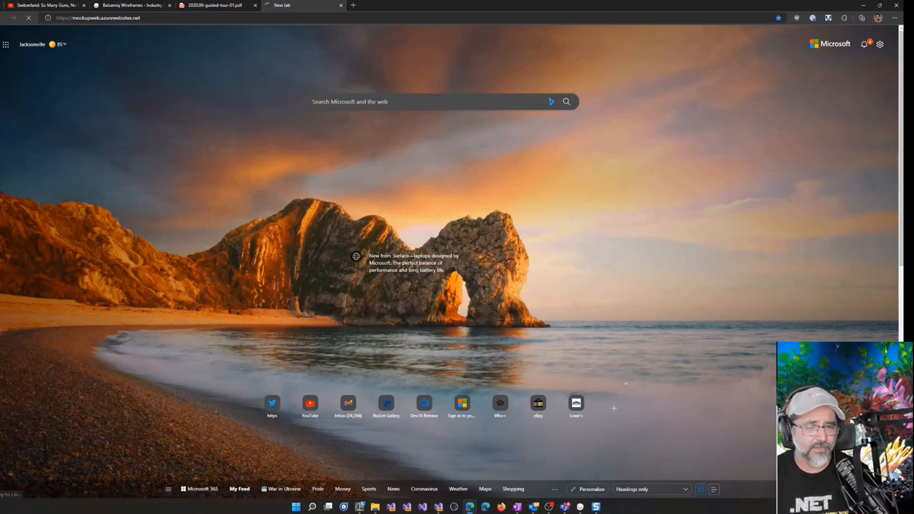
Load portal.azure.com in the other browser window and return to the window with the mockups site
{"action": "left_click", "coordinate": [485, 507]}
{"action": "type", "text": "portal.azure.com"}
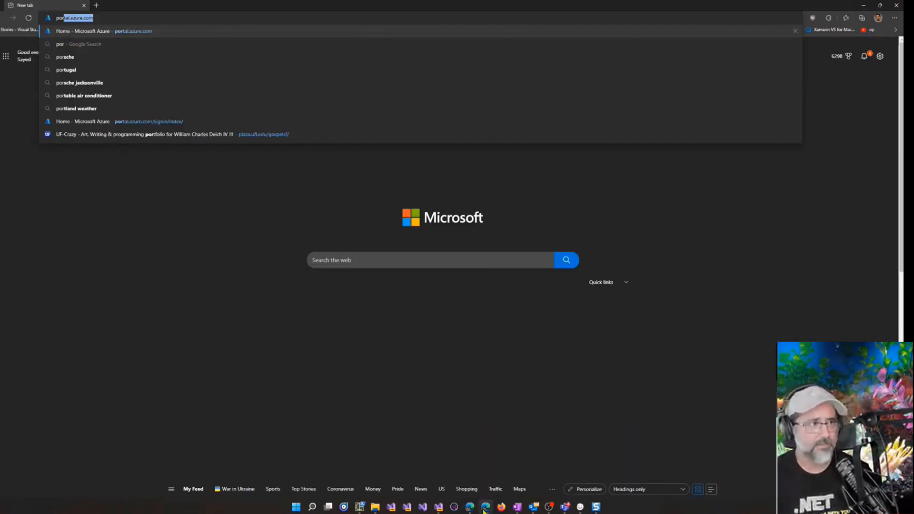
{"action": "key", "text": "Return"}
{"action": "left_click", "coordinate": [485, 507]}
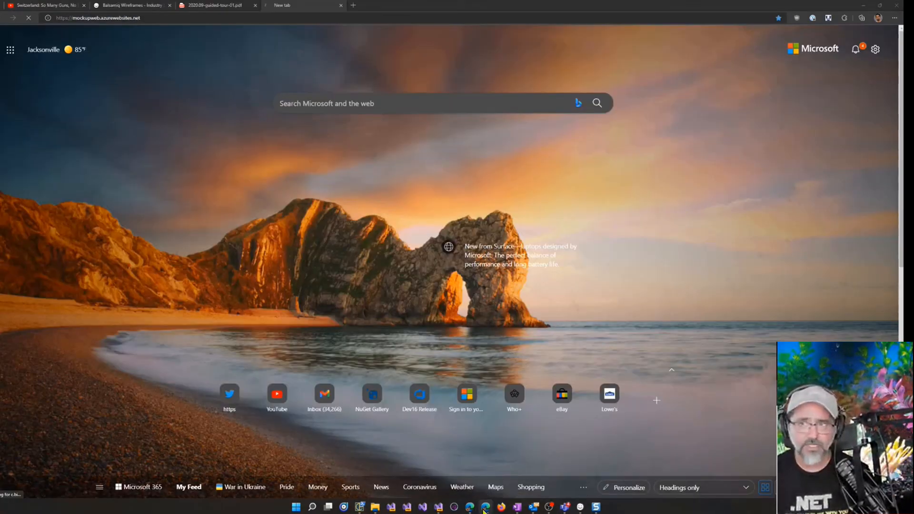
{"action": "left_click", "coordinate": [485, 507]}
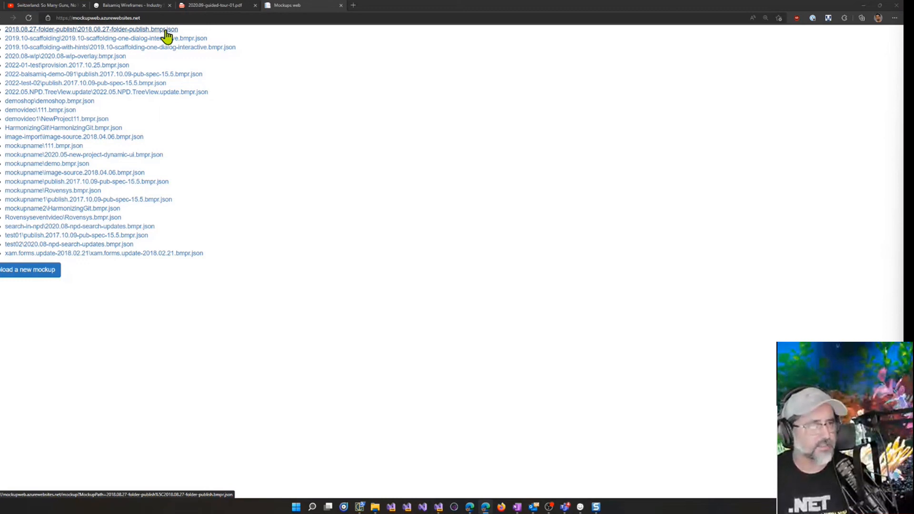
Find "tree" in the list of published mockups, open 2022.05.NPD.TreeView.update.bmpr.json and show its 01-recent page
{"action": "left_click", "coordinate": [378, 149]}
{"action": "key", "text": "ctrl+f"}
{"action": "type", "text": "tree"}
{"action": "key", "text": "Escape"}
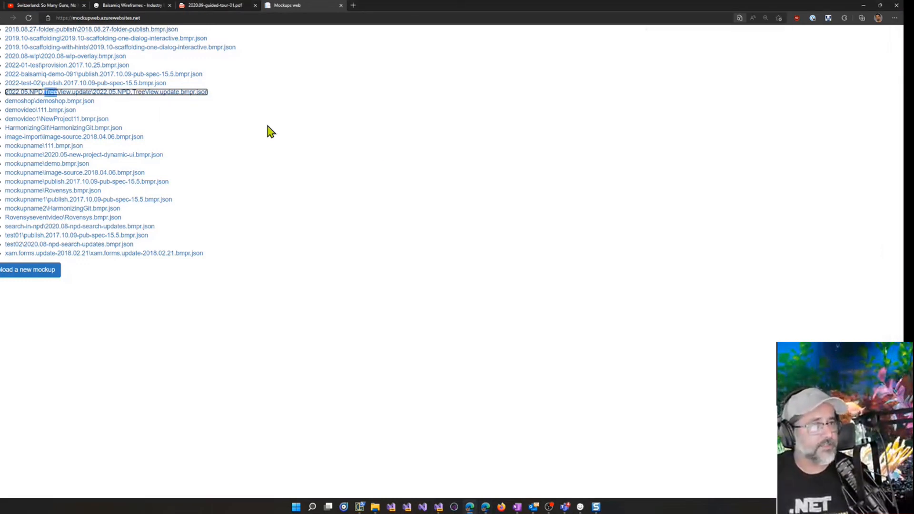
{"action": "left_click", "coordinate": [190, 101]}
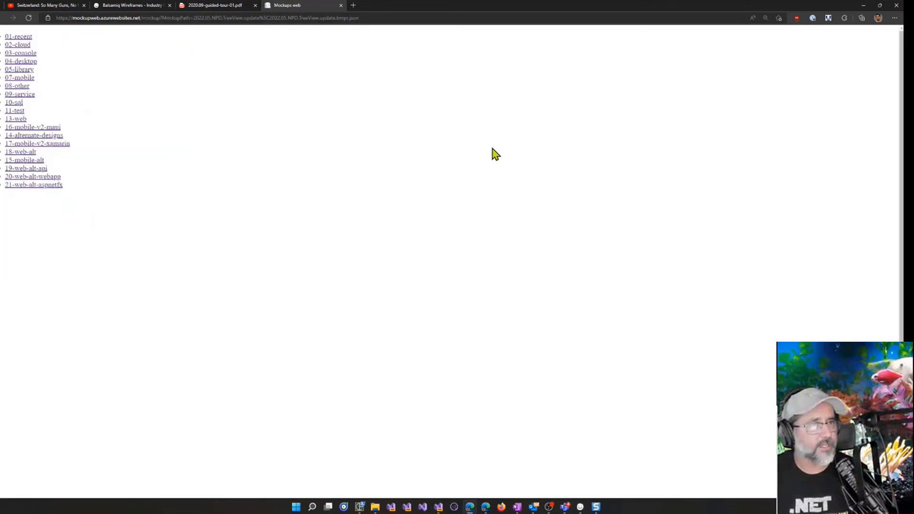
{"action": "left_click", "coordinate": [19, 37]}
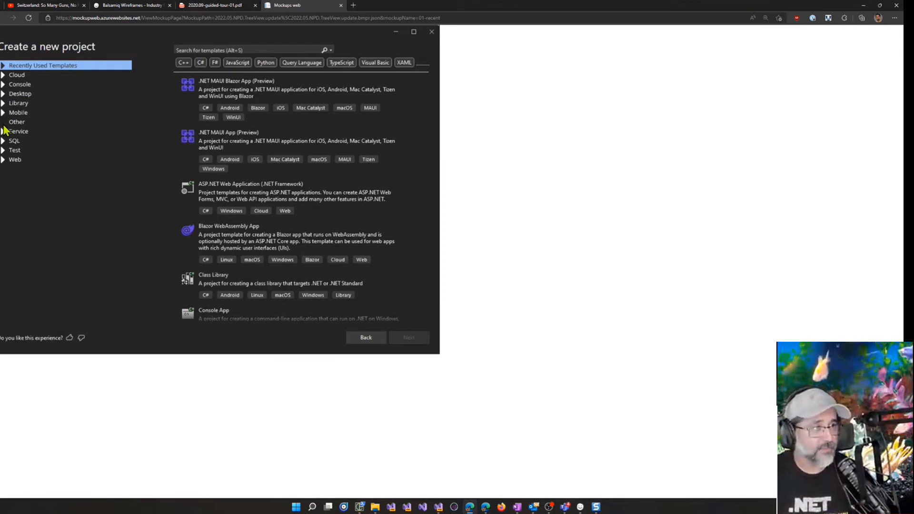
Demonstrate the interactive Create a new project mockup by viewing its Web, Recently Used Templates, Cloud, Desktop and Mobile nodes
{"action": "left_click", "coordinate": [12, 163]}
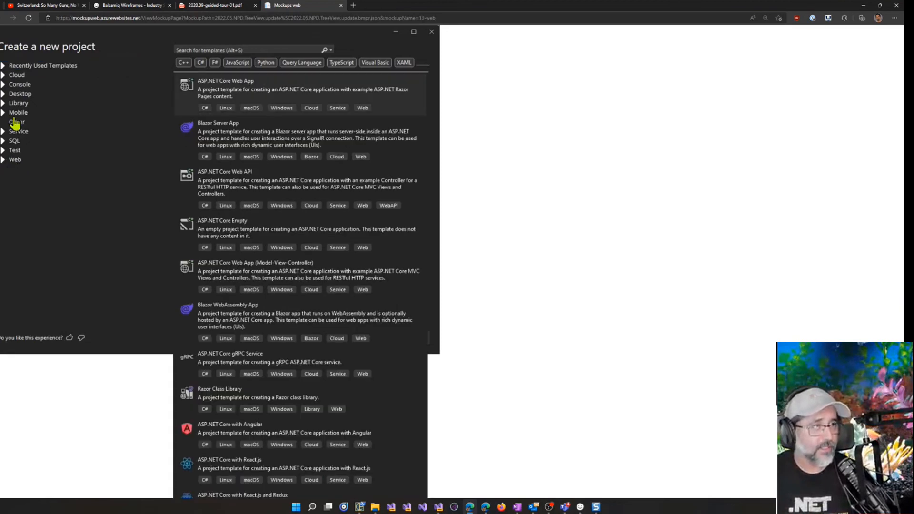
{"action": "left_click", "coordinate": [24, 76]}
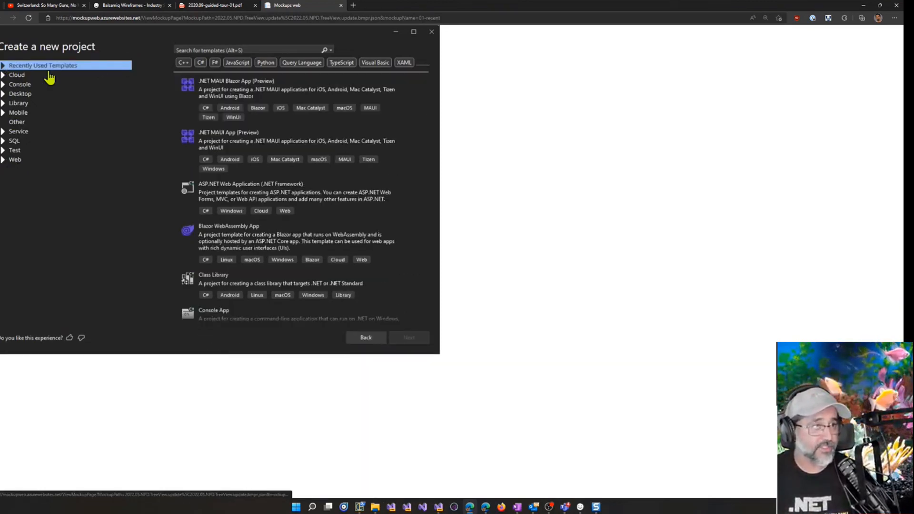
{"action": "left_click", "coordinate": [17, 81]}
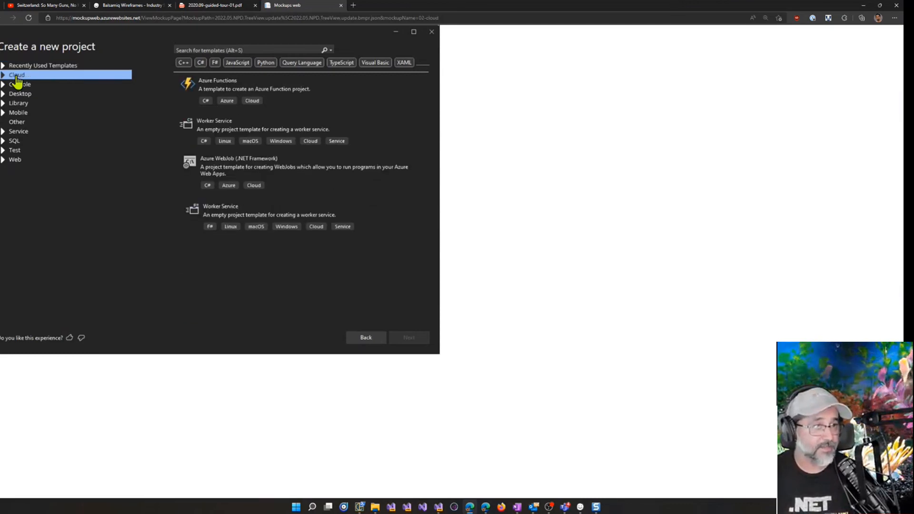
{"action": "left_click", "coordinate": [21, 95]}
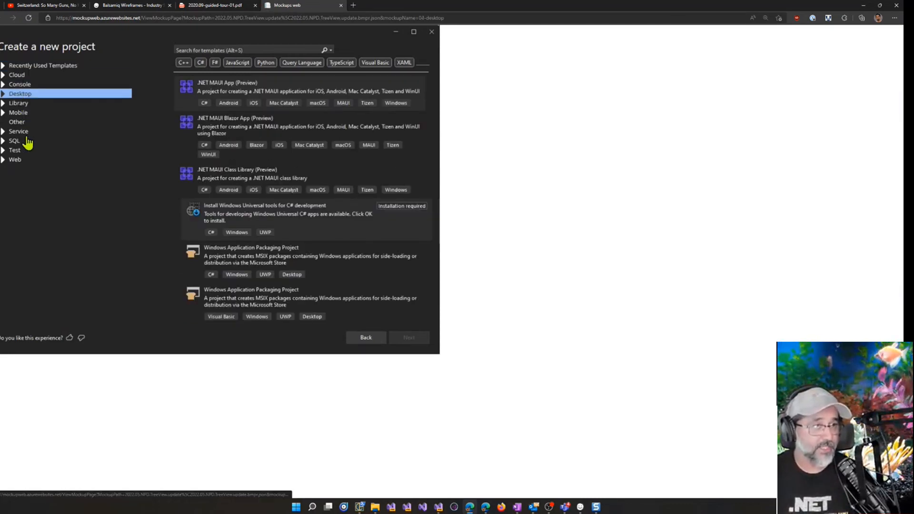
{"action": "left_click", "coordinate": [20, 113]}
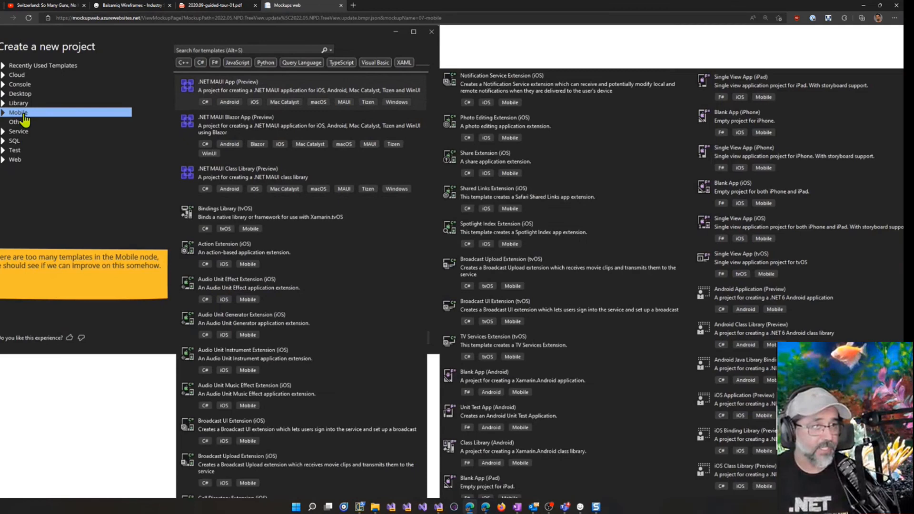
View the template tree's SQL, Test, Web and Other nodes, and revisit Mobile, Cloud and Desktop
{"action": "left_click", "coordinate": [14, 142]}
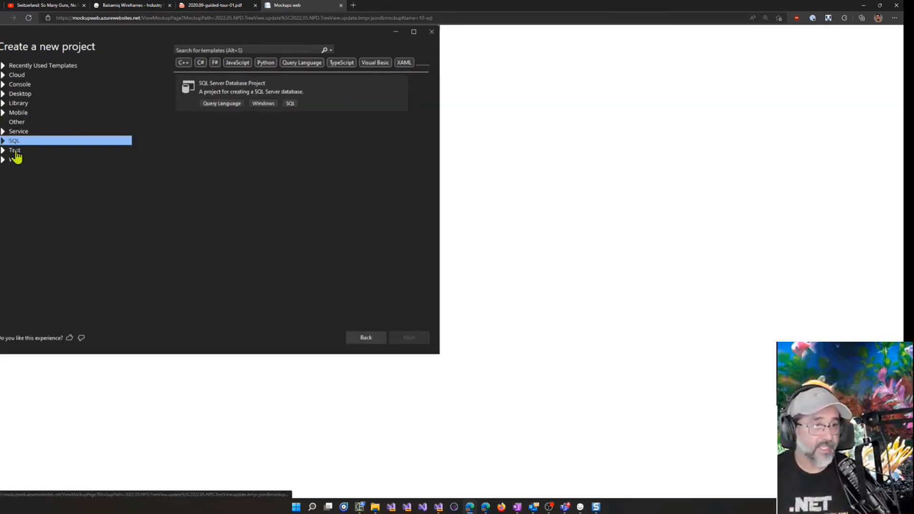
{"action": "left_click", "coordinate": [14, 151]}
{"action": "left_click", "coordinate": [15, 160]}
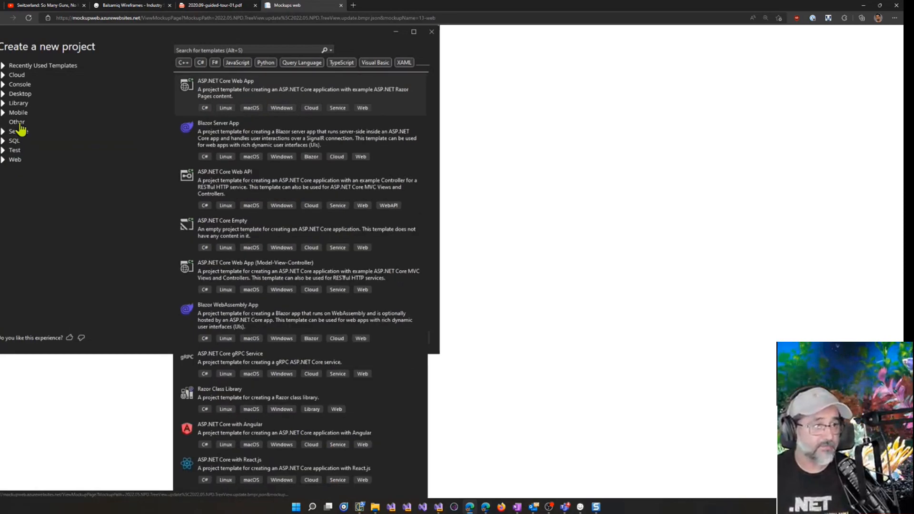
{"action": "left_click", "coordinate": [19, 123]}
{"action": "left_click", "coordinate": [23, 113]}
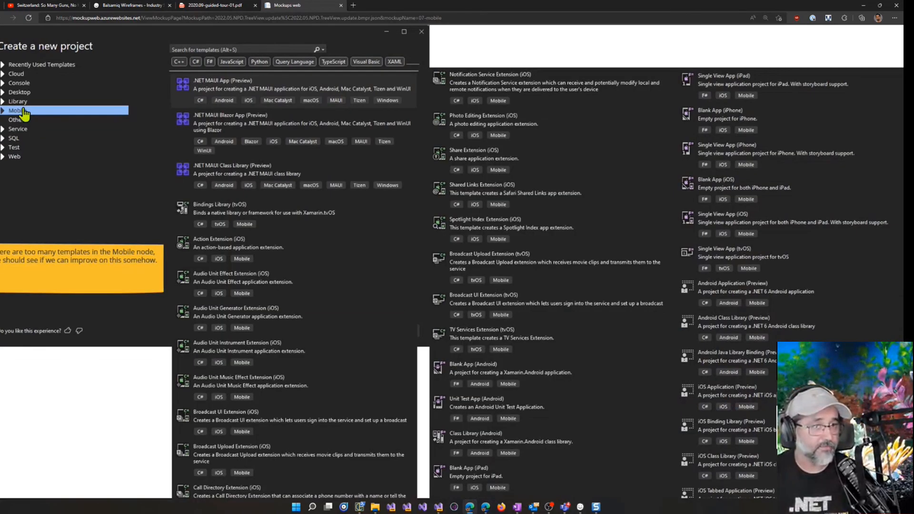
{"action": "left_click", "coordinate": [25, 76]}
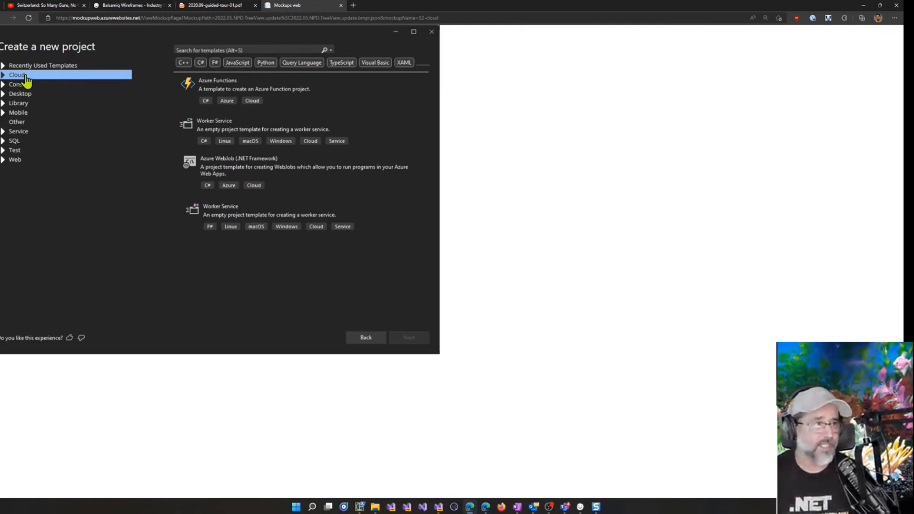
{"action": "left_click", "coordinate": [28, 100]}
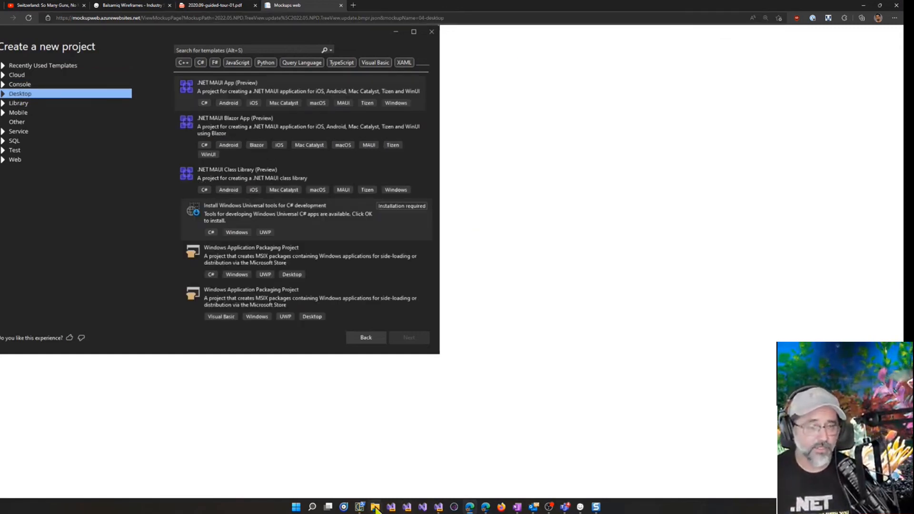
Switch to the 2022.06.02.demo project in Balsamiq Wireframes and move the New Wireframe 1, 01-start and 02 wireframes to the trash
{"action": "mouse_move", "coordinate": [579, 507]}
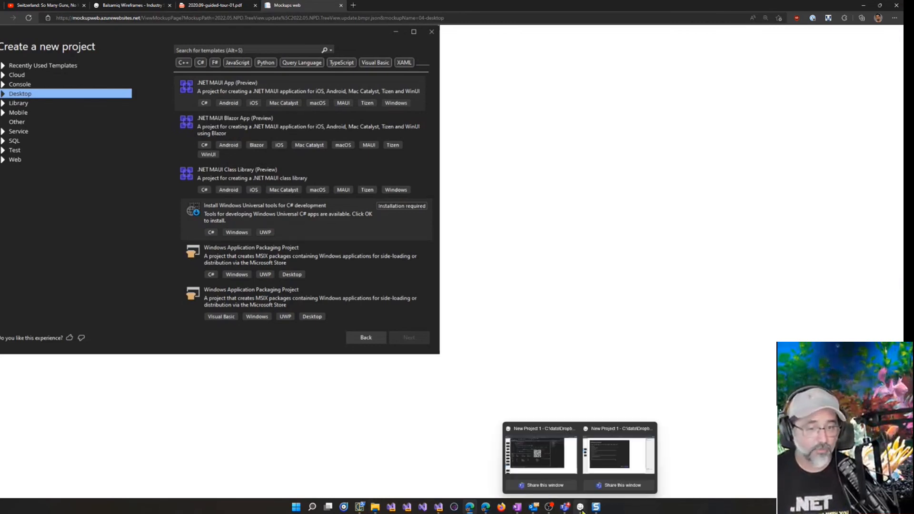
{"action": "left_click", "coordinate": [557, 466]}
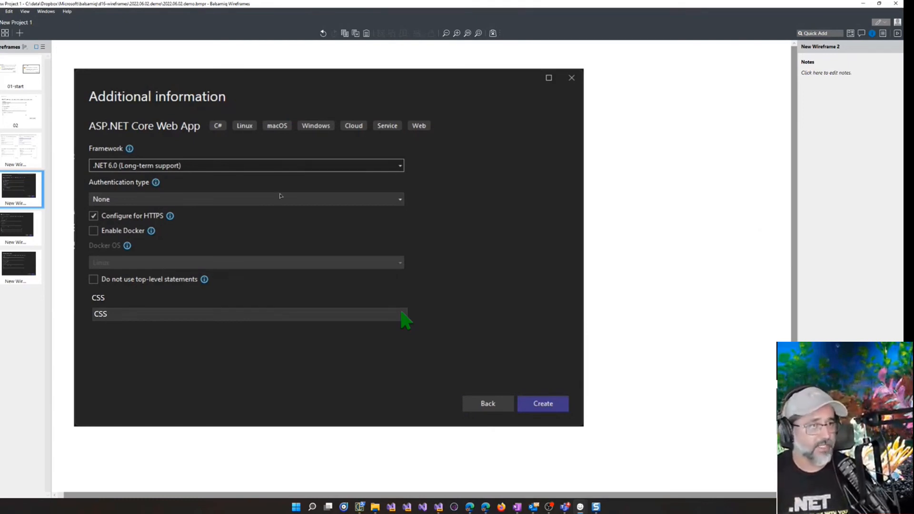
{"action": "left_click", "coordinate": [32, 85]}
{"action": "left_click", "coordinate": [26, 154], "text": "shift"}
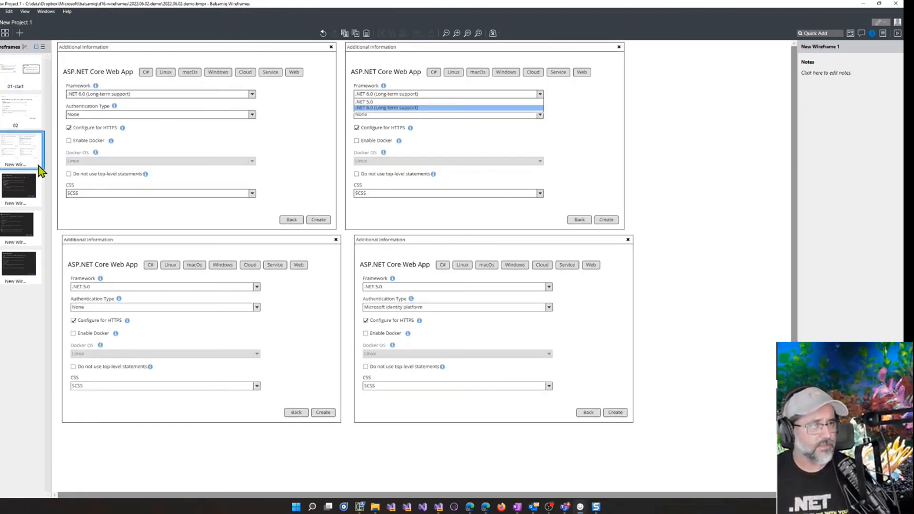
{"action": "right_click", "coordinate": [40, 172]}
{"action": "left_click", "coordinate": [63, 206]}
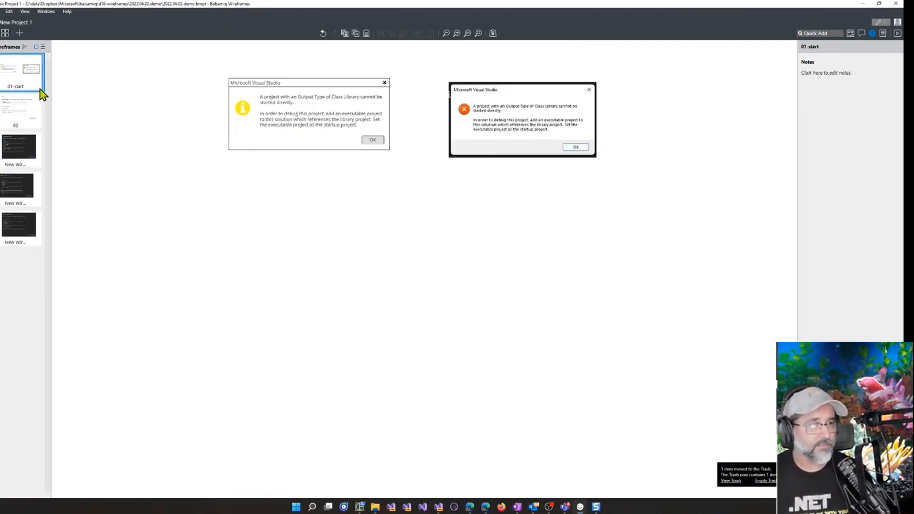
{"action": "left_click", "coordinate": [37, 86]}
{"action": "right_click", "coordinate": [38, 90]}
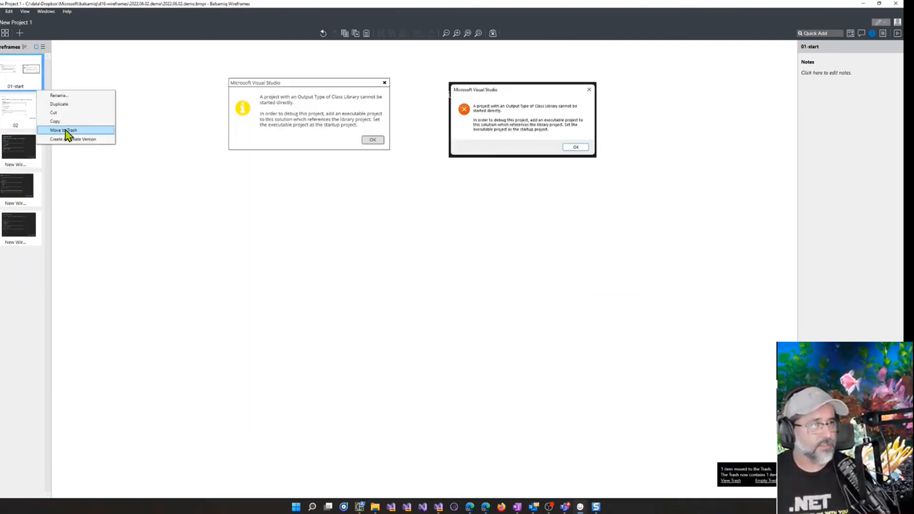
{"action": "left_click", "coordinate": [65, 131]}
{"action": "right_click", "coordinate": [37, 90]}
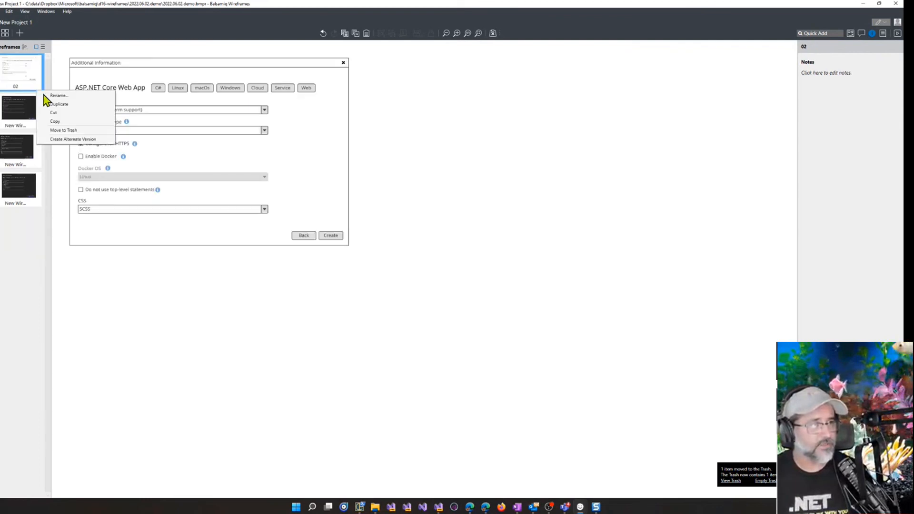
{"action": "left_click", "coordinate": [67, 131]}
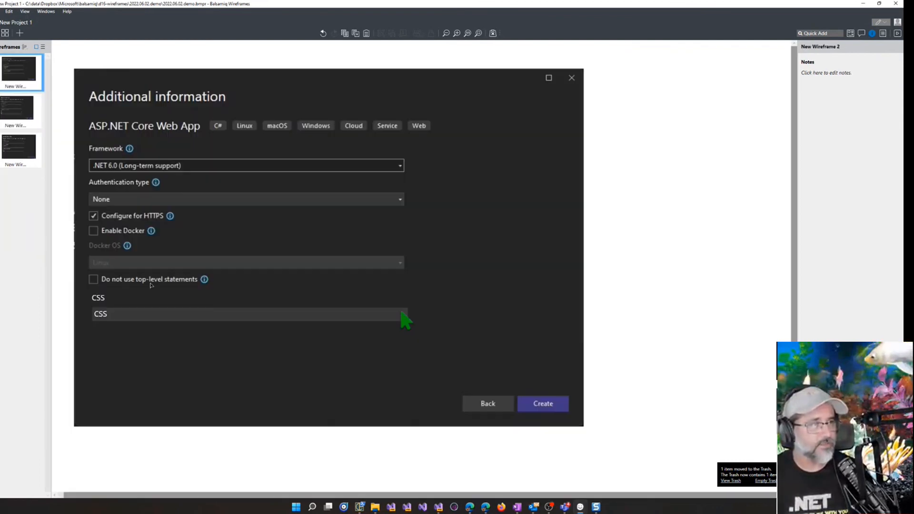
Rename the New Wireframe 2 wireframe, with the closed CSS dropdown, as 01-start
{"action": "double_click", "coordinate": [22, 94]}
{"action": "type", "text": "01-start"}
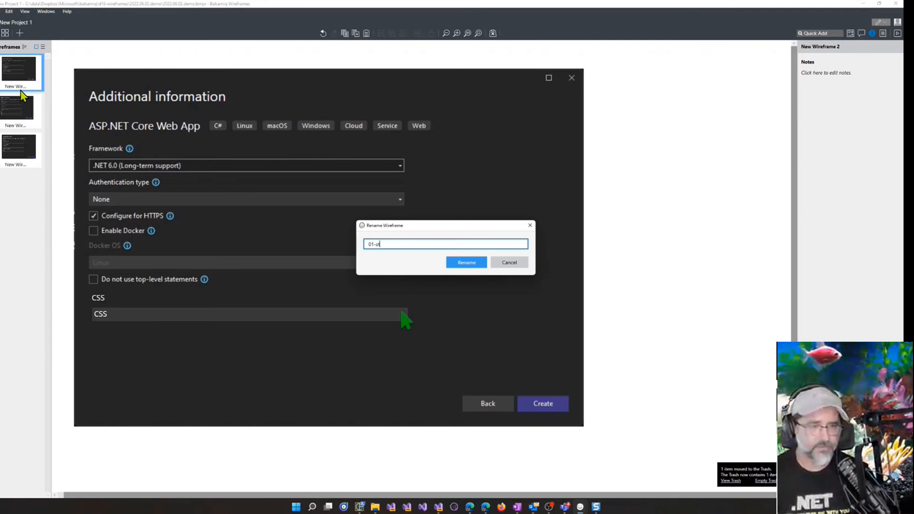
{"action": "key", "text": "Return"}
Rename New Wireframe 2 copy, which shows the opened CSS dropdown, with a name starting with 02-css-exp
{"action": "left_click", "coordinate": [24, 116]}
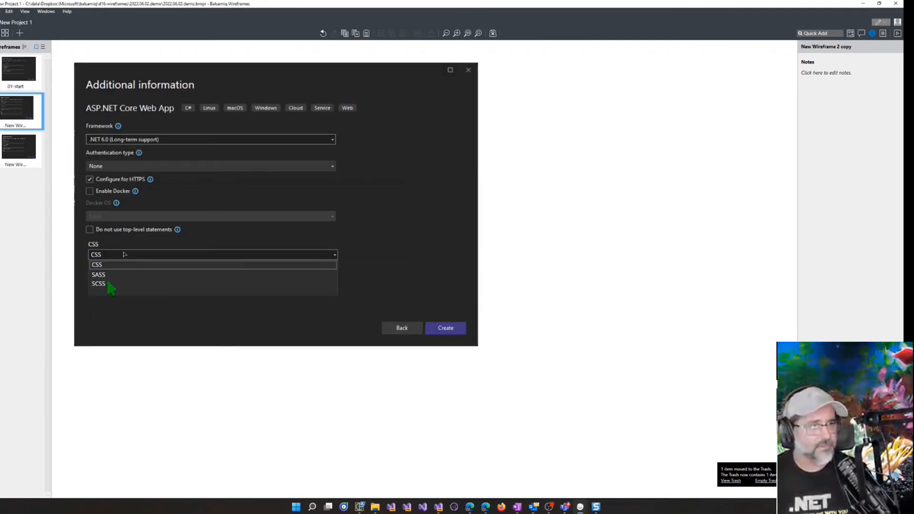
{"action": "double_click", "coordinate": [24, 123]}
{"action": "type", "text": "0"}
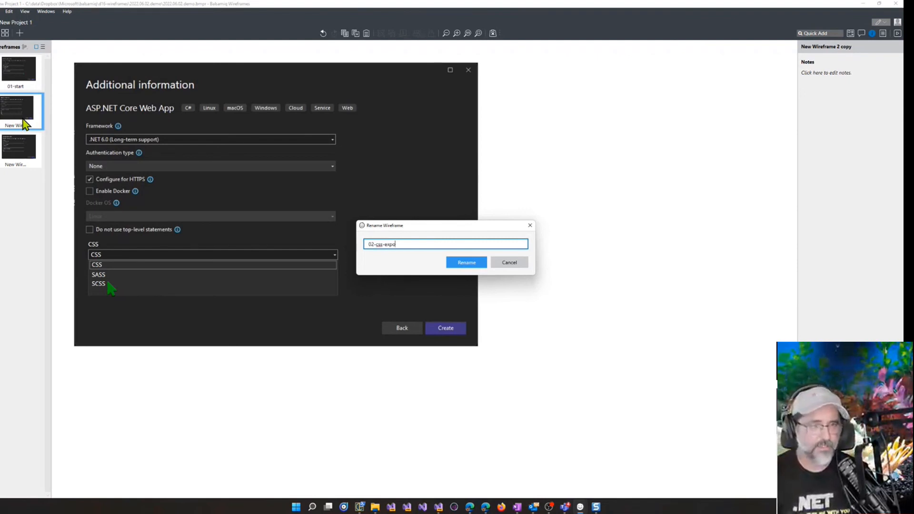
{"action": "type", "text": "2-css-expo"}
{"action": "key", "text": "BackSpace"}
{"action": "key", "text": "Return"}
Rename New Wireframe 2 copy 2, where SCSS is chosen, as 03-scss-selected
{"action": "left_click", "coordinate": [32, 151]}
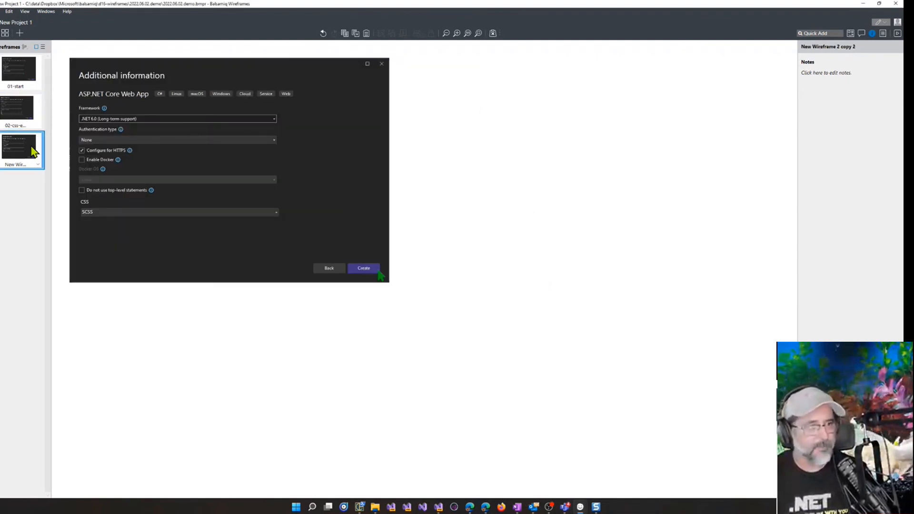
{"action": "double_click", "coordinate": [32, 150]}
{"action": "type", "text": "03-scss-s"}
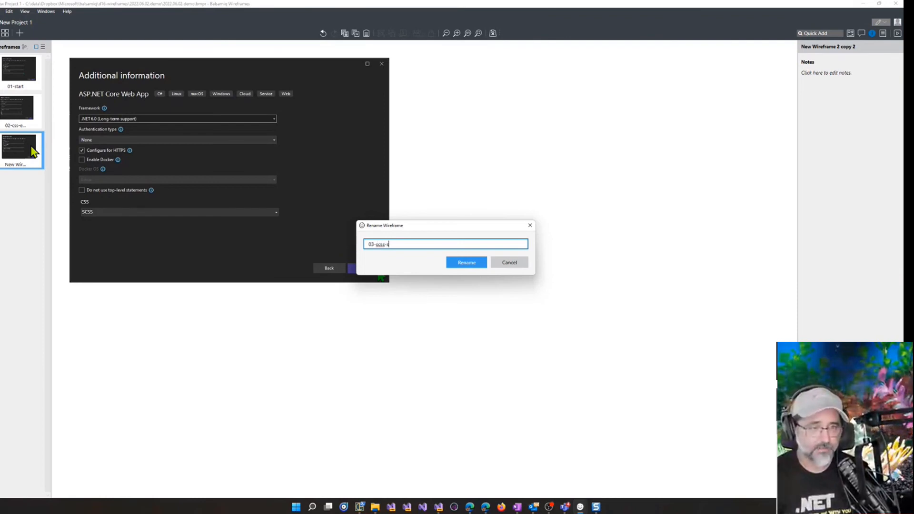
{"action": "type", "text": "elected"}
{"action": "key", "text": "Return"}
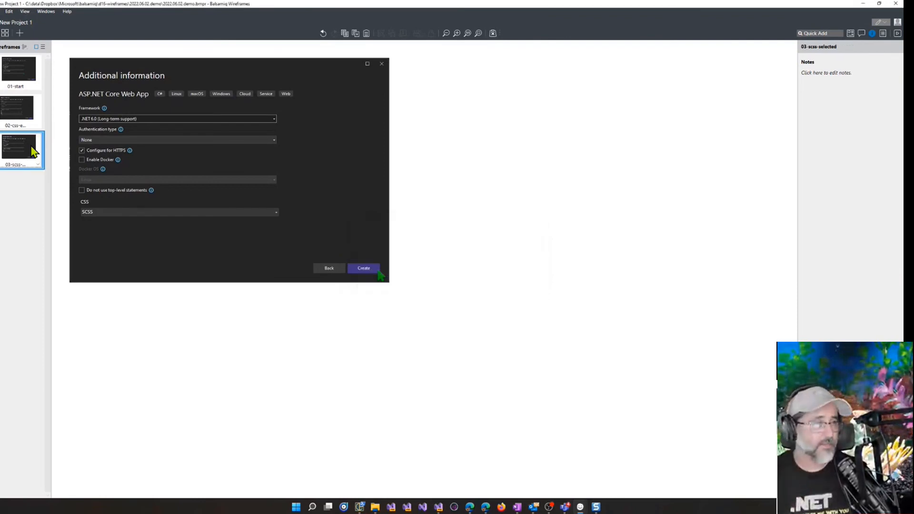
Add a combo box to the 01-start wireframe and place it beside the Authentication type field
{"action": "left_click", "coordinate": [35, 81]}
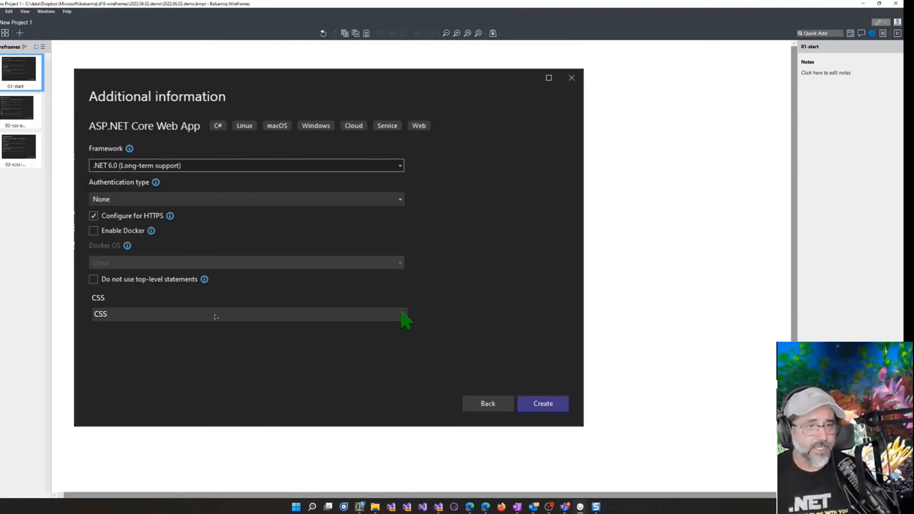
{"action": "key", "text": "slash"}
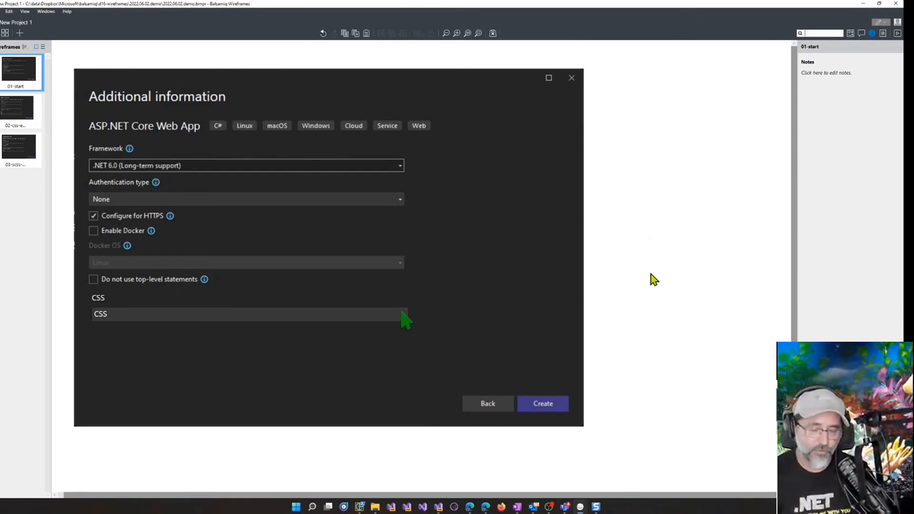
{"action": "type", "text": "drop"}
{"action": "key", "text": "Return"}
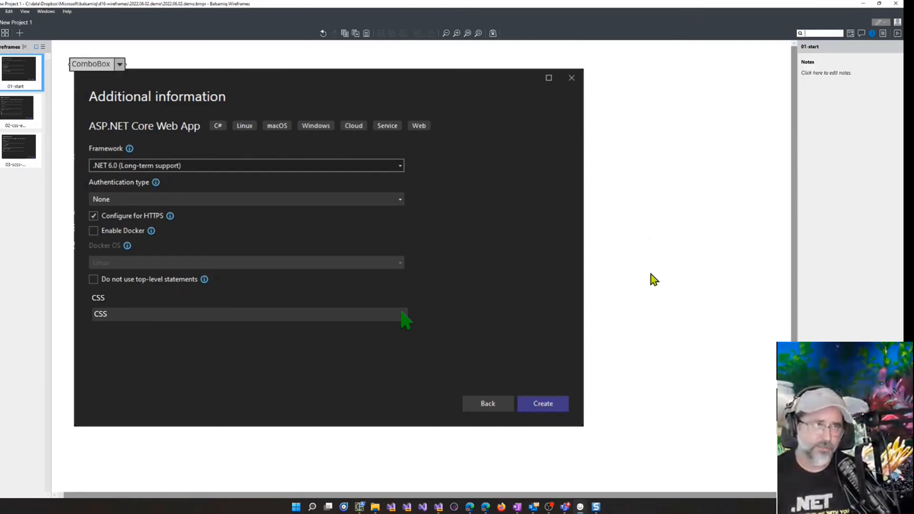
{"action": "left_click_drag", "start_coordinate": [122, 66], "coordinate": [529, 185]}
Enter the options None and Individual Accounts in the combo box on the 01-start wireframe
{"action": "double_click", "coordinate": [529, 184]}
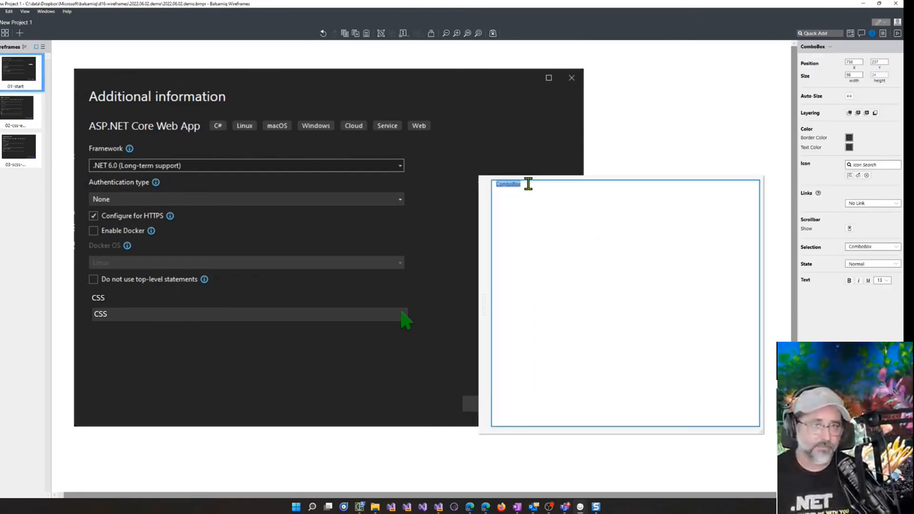
{"action": "type", "text": "Non"}
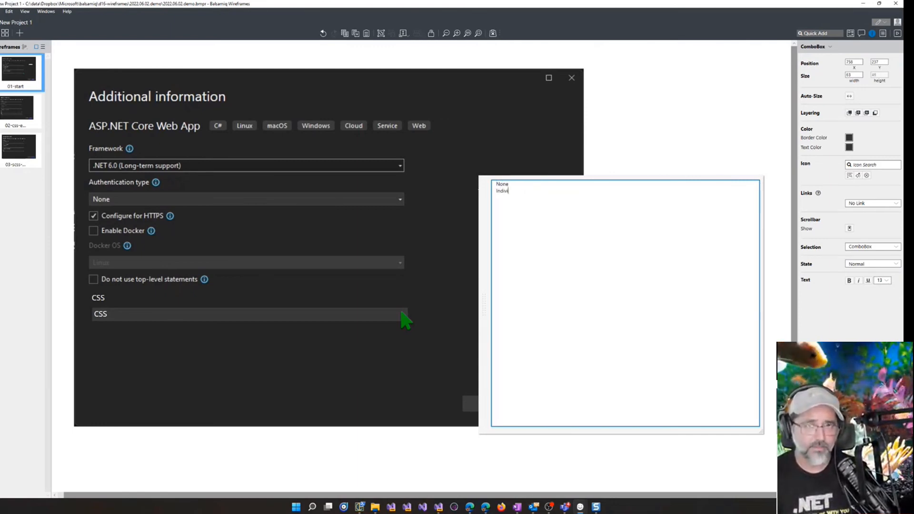
{"action": "type", "text": "e"}
{"action": "key", "text": "Return"}
{"action": "type", "text": "Individual Ac"}
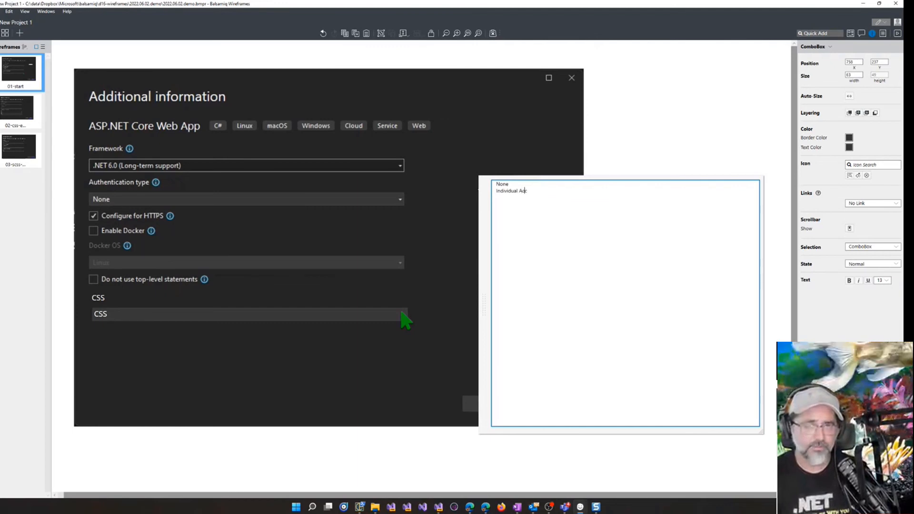
{"action": "type", "text": "counts"}
{"action": "left_click", "coordinate": [683, 88]}
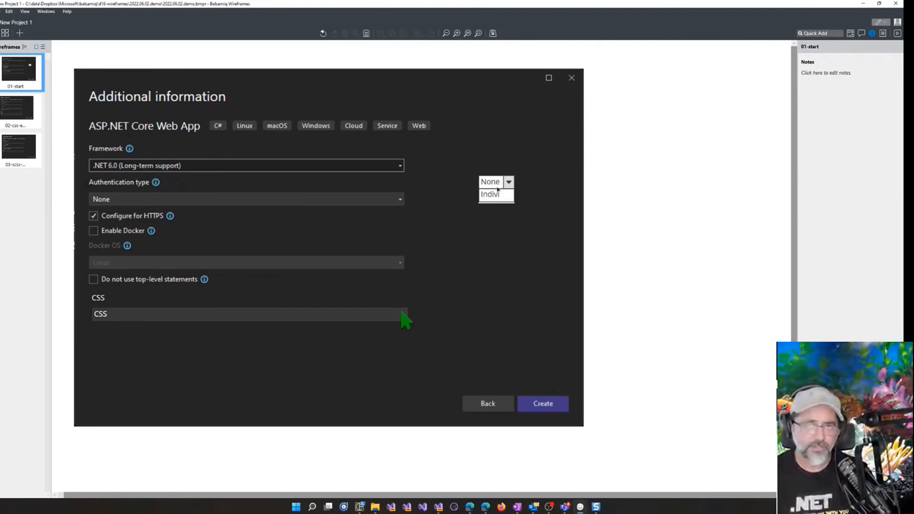
Widen the combo box to about 324 so its options fit, keeping None as the selection
{"action": "left_click", "coordinate": [518, 195]}
{"action": "left_click_drag", "start_coordinate": [514, 192], "coordinate": [663, 192]}
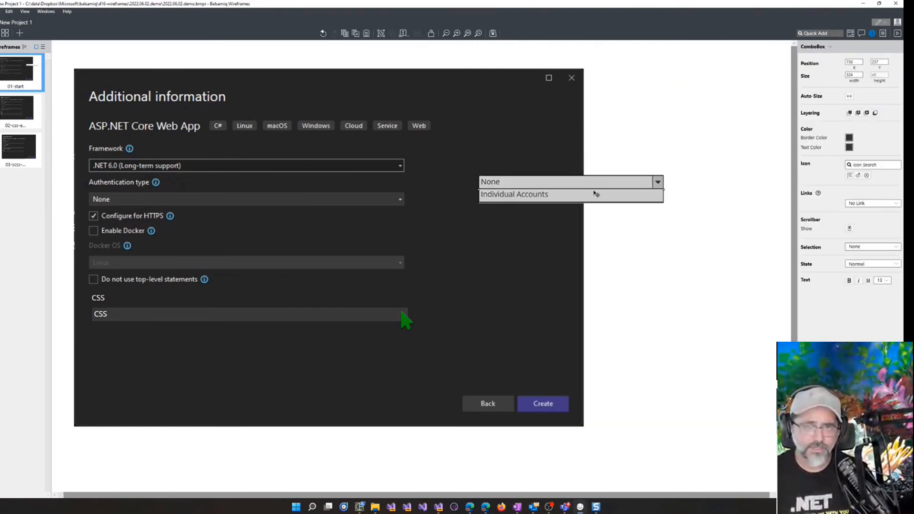
{"action": "left_click", "coordinate": [877, 247]}
{"action": "left_click", "coordinate": [871, 254]}
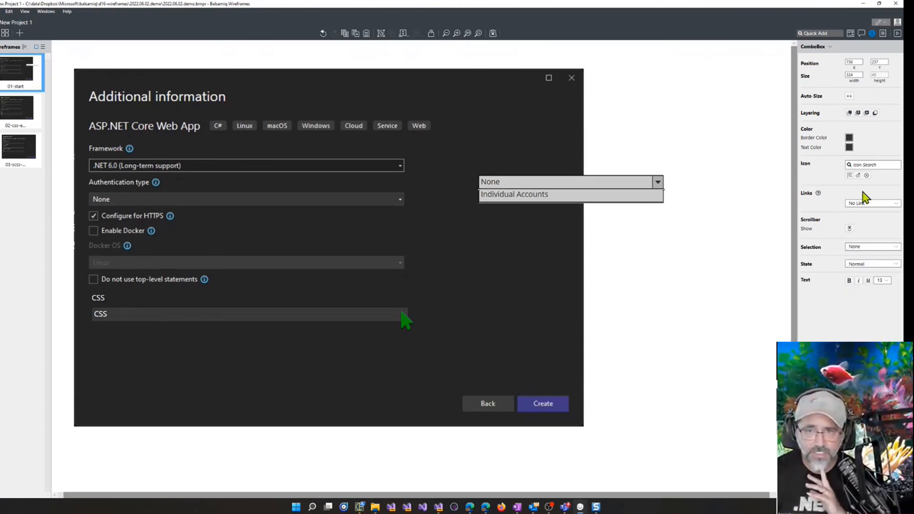
Try linking the combo box to 03-scss-selected and to 01-start, and delete the combo box
{"action": "left_click", "coordinate": [877, 204]}
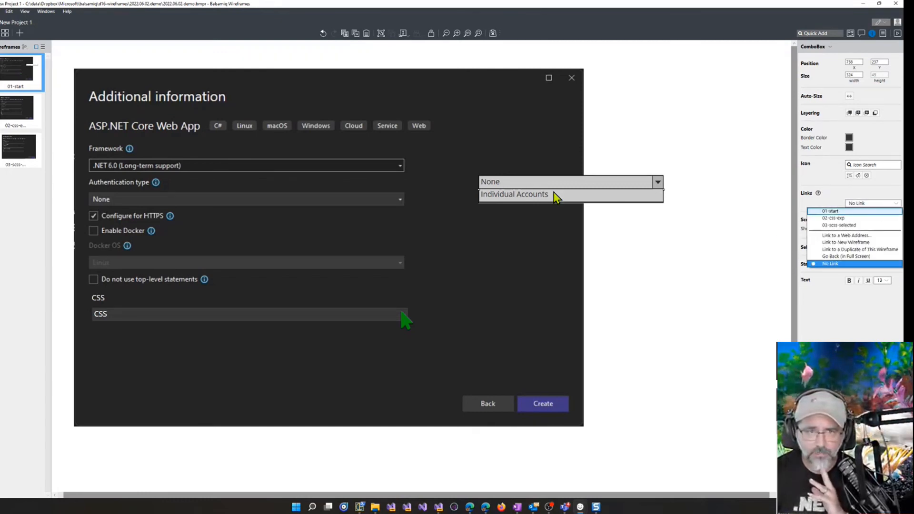
{"action": "left_click", "coordinate": [627, 193]}
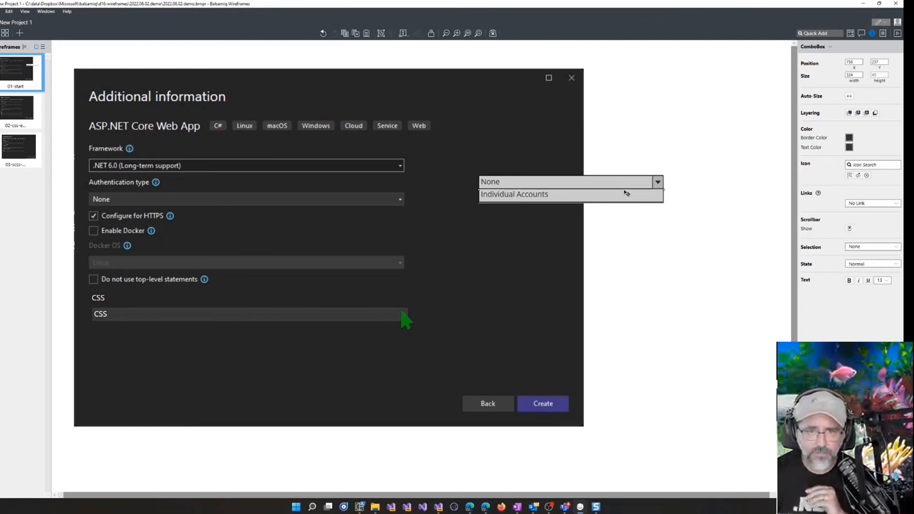
{"action": "left_click", "coordinate": [864, 204]}
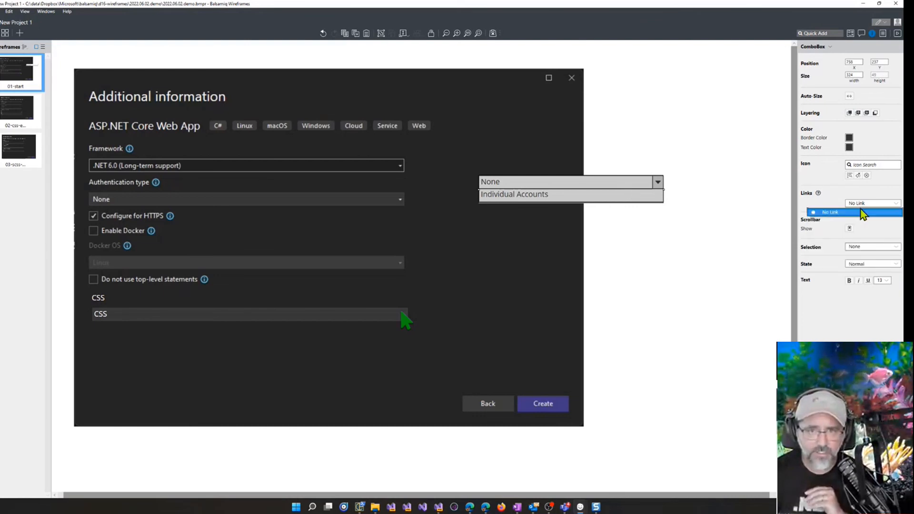
{"action": "left_click", "coordinate": [865, 212]}
{"action": "left_click", "coordinate": [869, 206]}
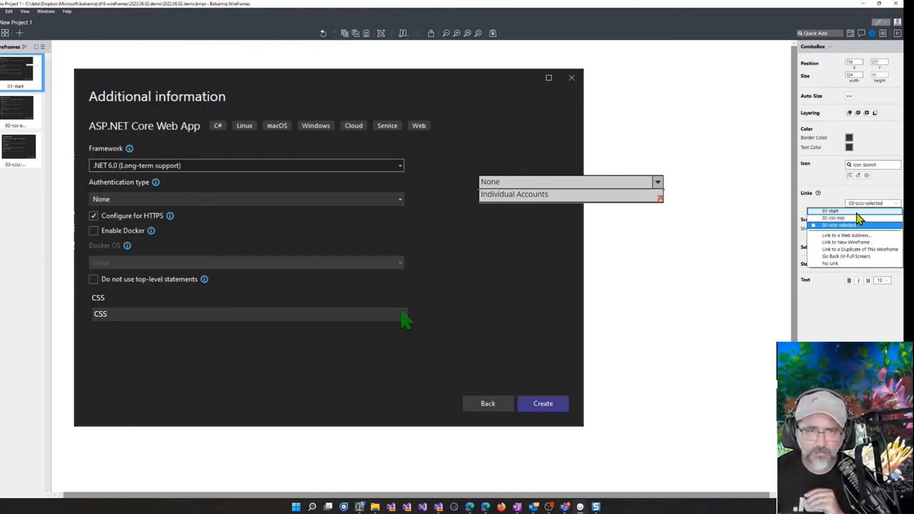
{"action": "left_click", "coordinate": [857, 211]}
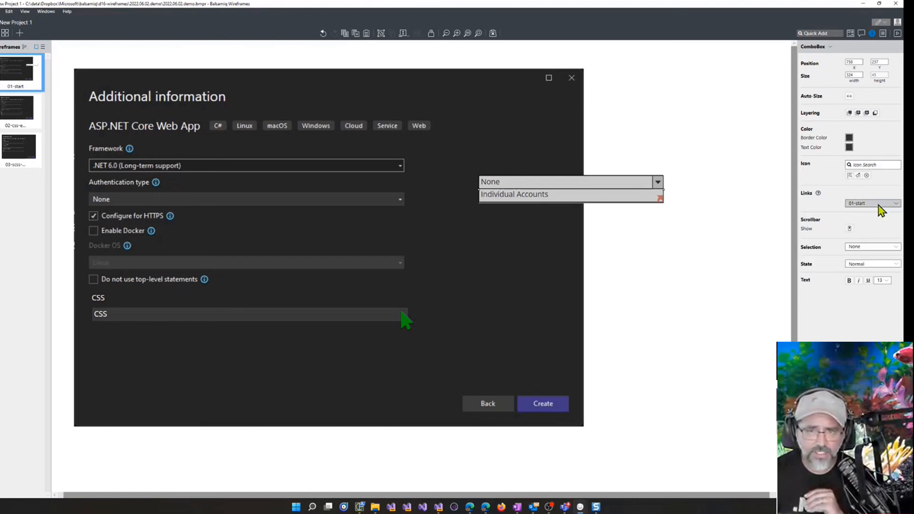
{"action": "key", "text": "Delete"}
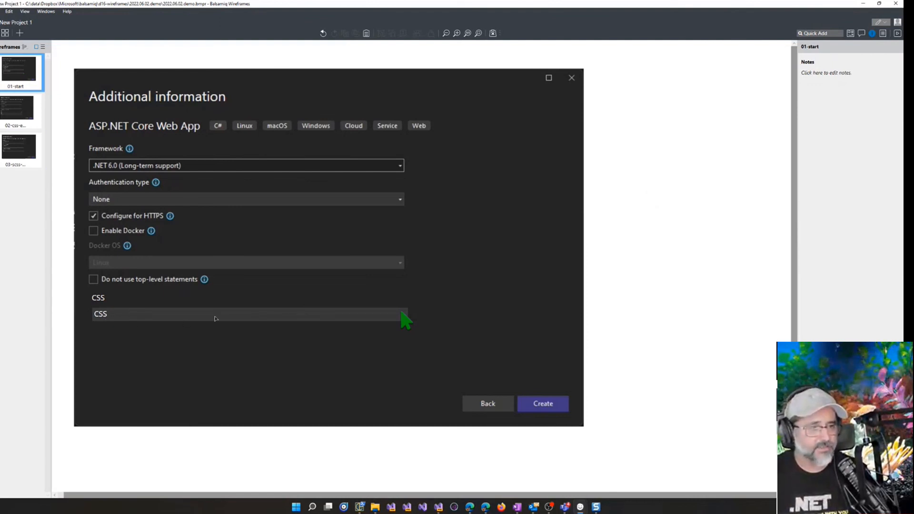
Add a rectangle to the 01-start wireframe that covers the closed CSS dropdown, about 553 by 28
{"action": "left_click", "coordinate": [18, 124]}
{"action": "left_click", "coordinate": [19, 79]}
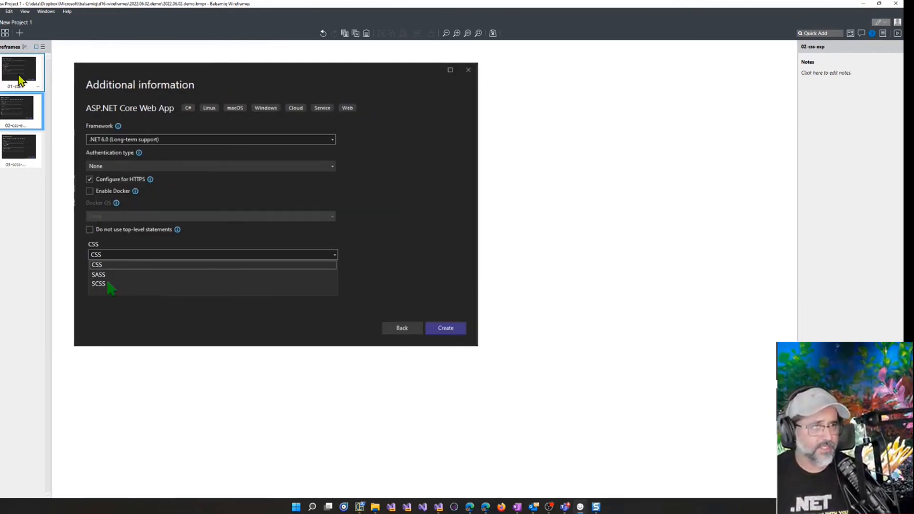
{"action": "type", "text": "rect"}
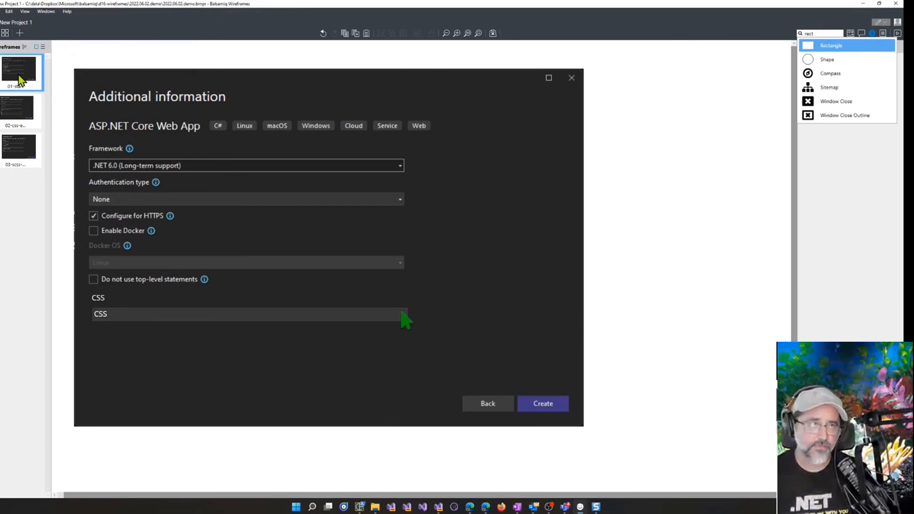
{"action": "key", "text": "Return"}
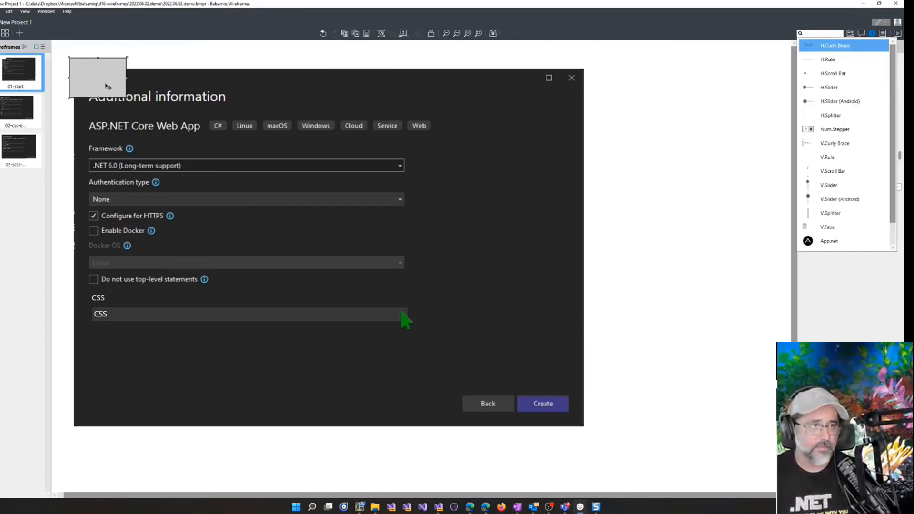
{"action": "left_click_drag", "start_coordinate": [109, 84], "coordinate": [408, 333]}
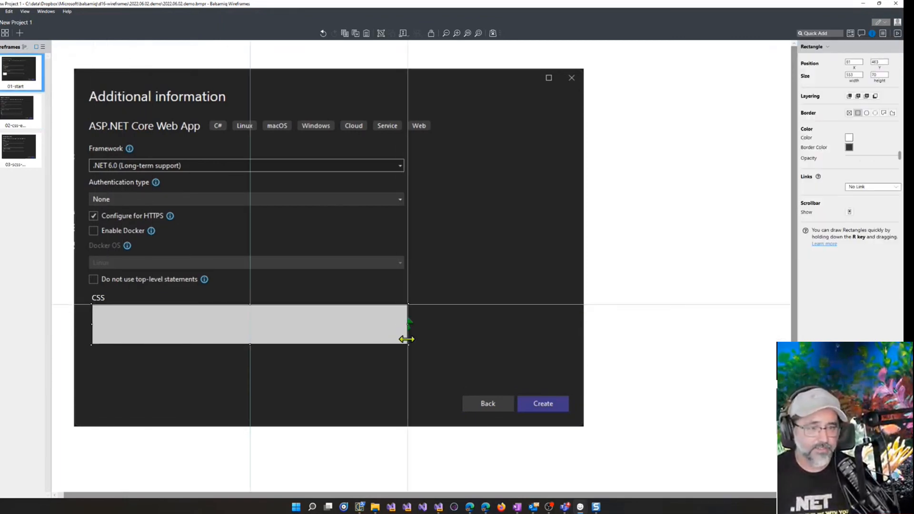
{"action": "left_click_drag", "start_coordinate": [253, 344], "coordinate": [254, 320]}
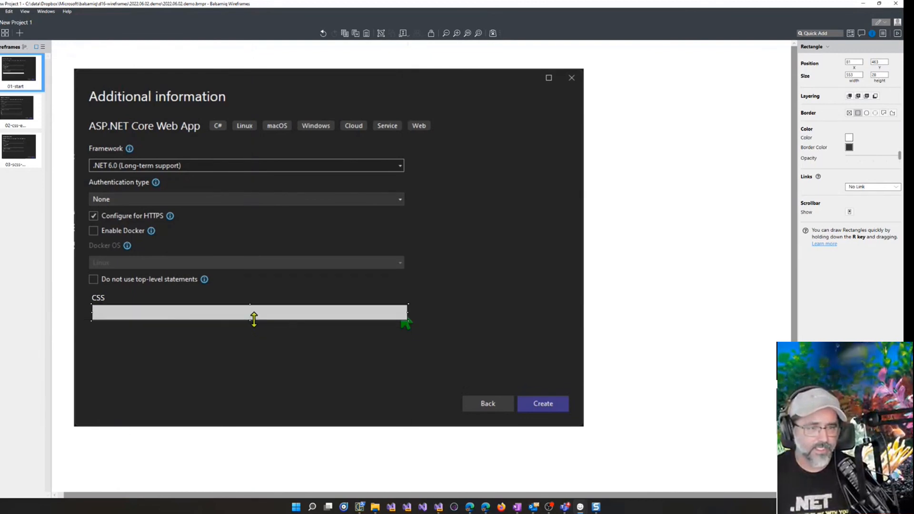
Make the rectangle over the CSS dropdown borderless and fully transparent, and link it to 02-css-exp
{"action": "left_click", "coordinate": [849, 114]}
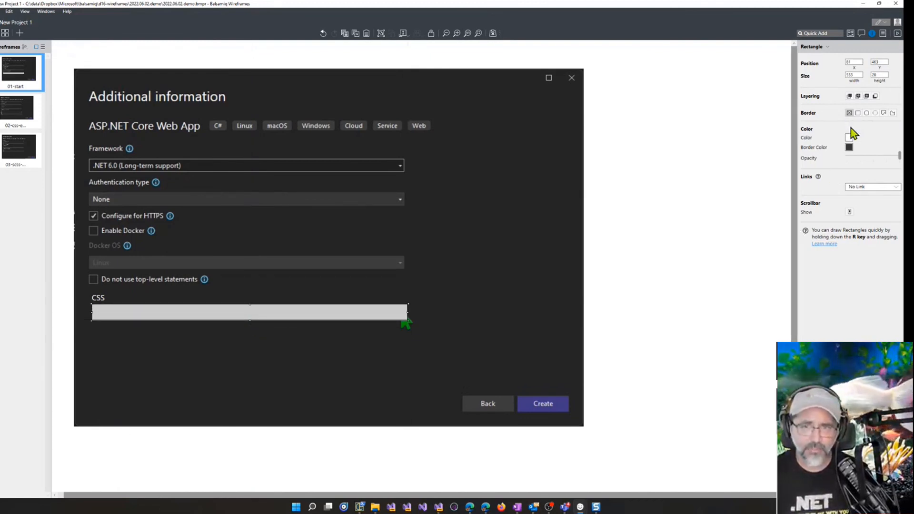
{"action": "left_click", "coordinate": [848, 156]}
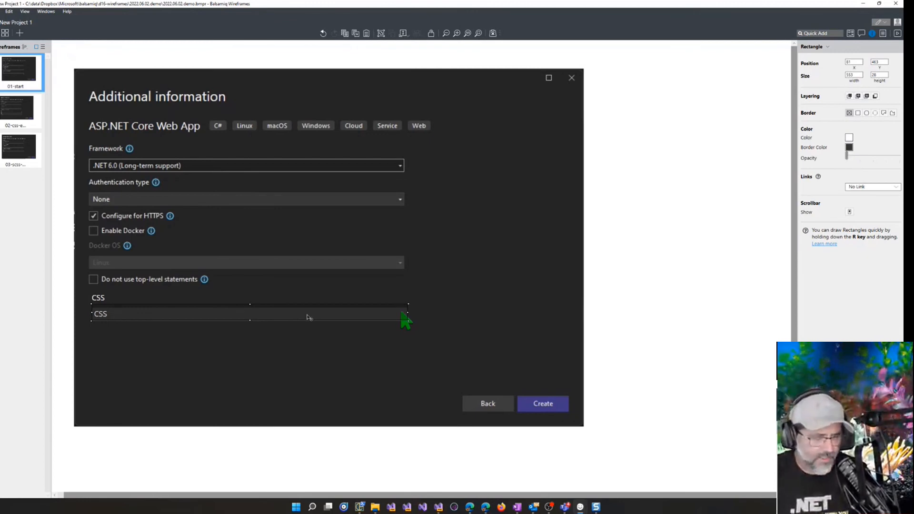
{"action": "left_click_drag", "start_coordinate": [309, 317], "coordinate": [309, 317]}
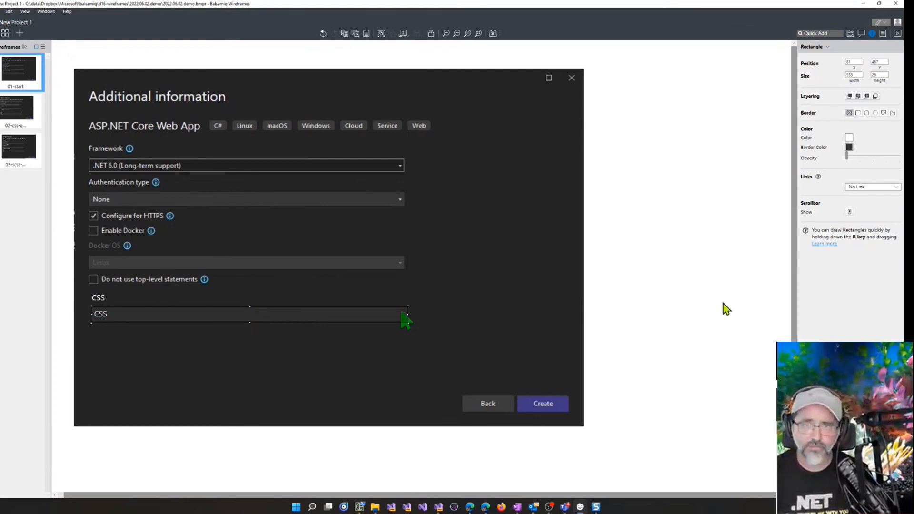
{"action": "left_click", "coordinate": [896, 187]}
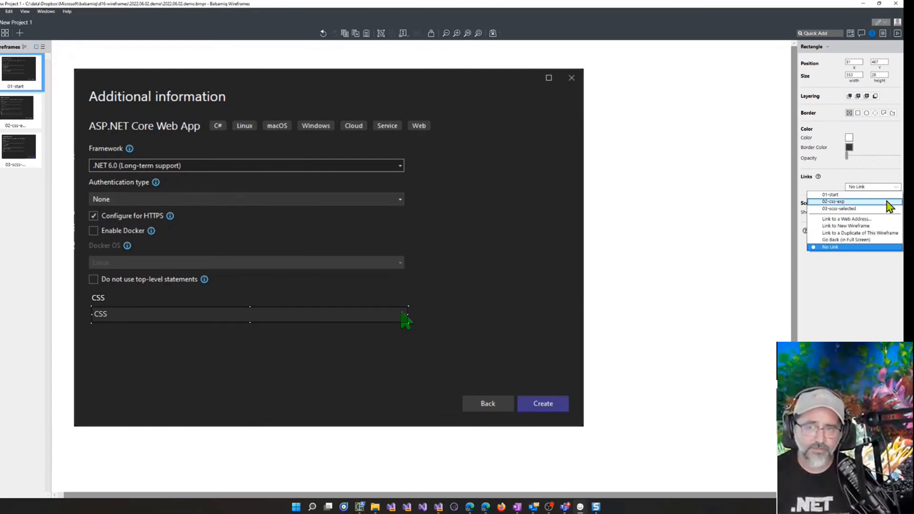
{"action": "left_click", "coordinate": [841, 204]}
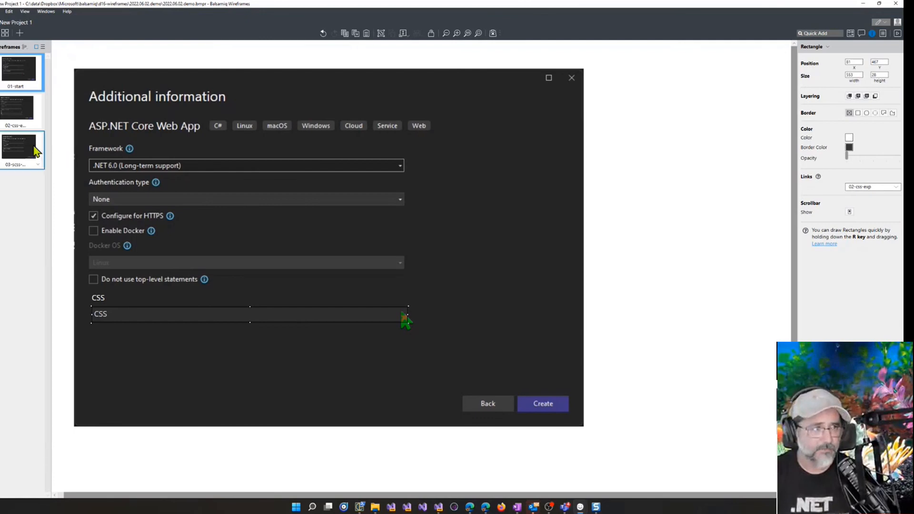
Add a rectangle to the 02-css-exp wireframe that covers the SCSS option, about 548 by 21
{"action": "left_click", "coordinate": [26, 120]}
{"action": "type", "text": "rect"}
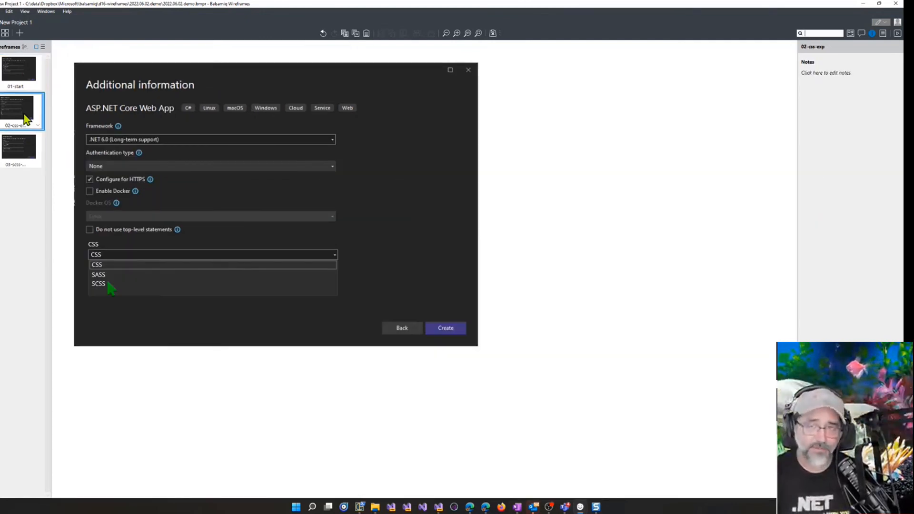
{"action": "key", "text": "Return"}
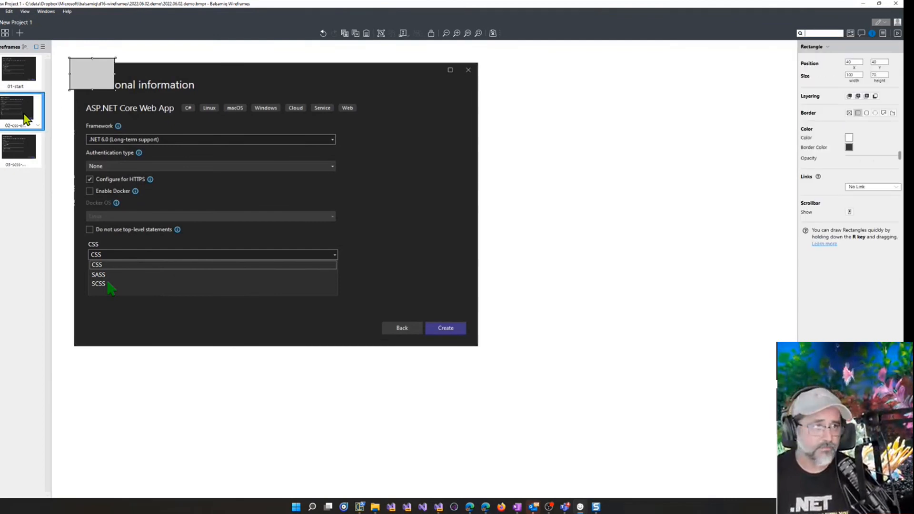
{"action": "left_click_drag", "start_coordinate": [81, 79], "coordinate": [338, 292]}
{"action": "left_click_drag", "start_coordinate": [214, 312], "coordinate": [213, 289]}
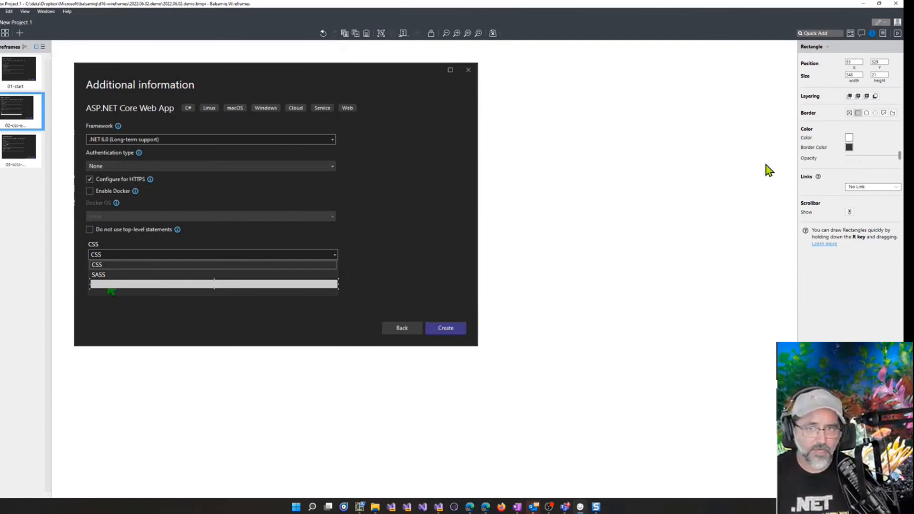
Make the rectangle over the SCSS option borderless and fully transparent, and link it to 03-scss-selected
{"action": "left_click", "coordinate": [849, 113]}
{"action": "left_click", "coordinate": [848, 156]}
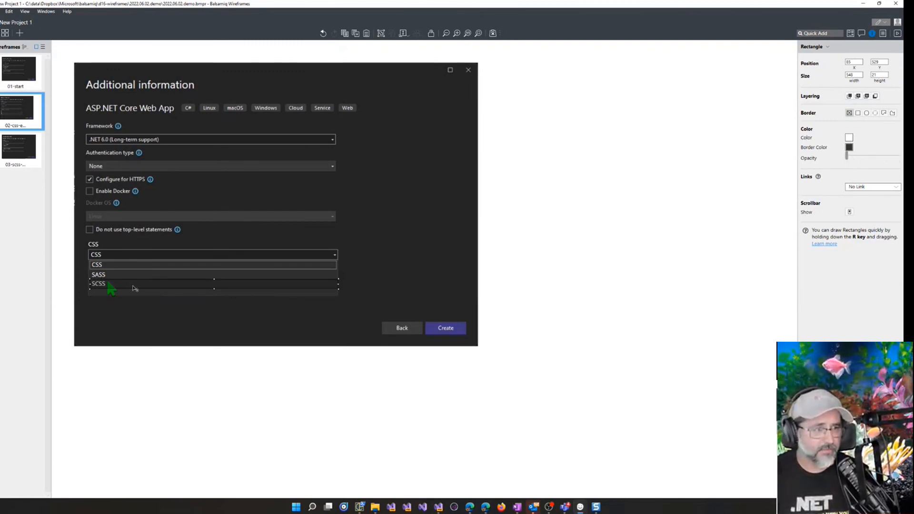
{"action": "left_click", "coordinate": [872, 187]}
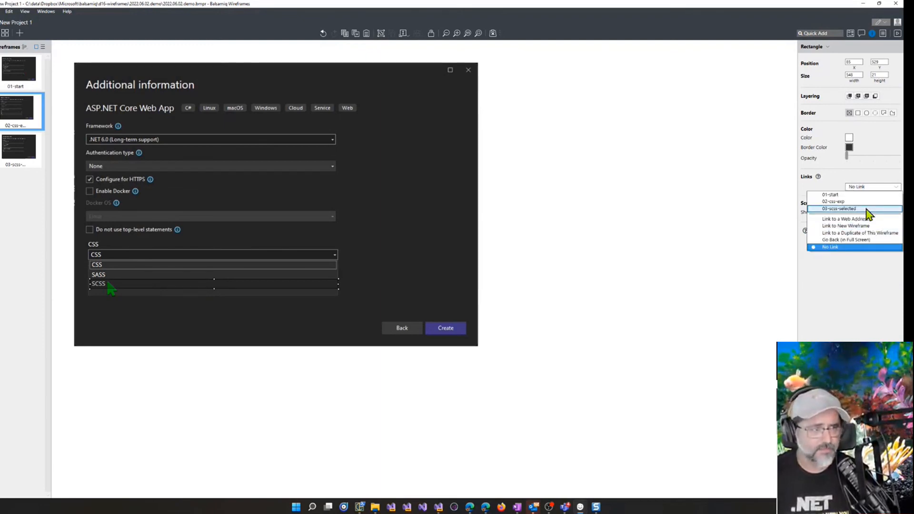
{"action": "left_click", "coordinate": [866, 209]}
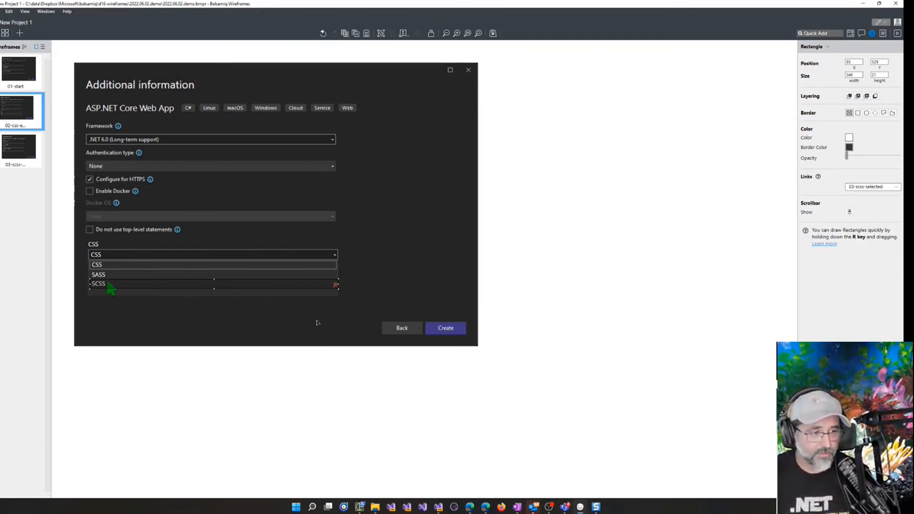
Copy the transparent SCSS rectangle onto the CSS option in the opened dropdown and link the copy to 01-start
{"action": "left_click_drag", "start_coordinate": [274, 285], "coordinate": [273, 266]}
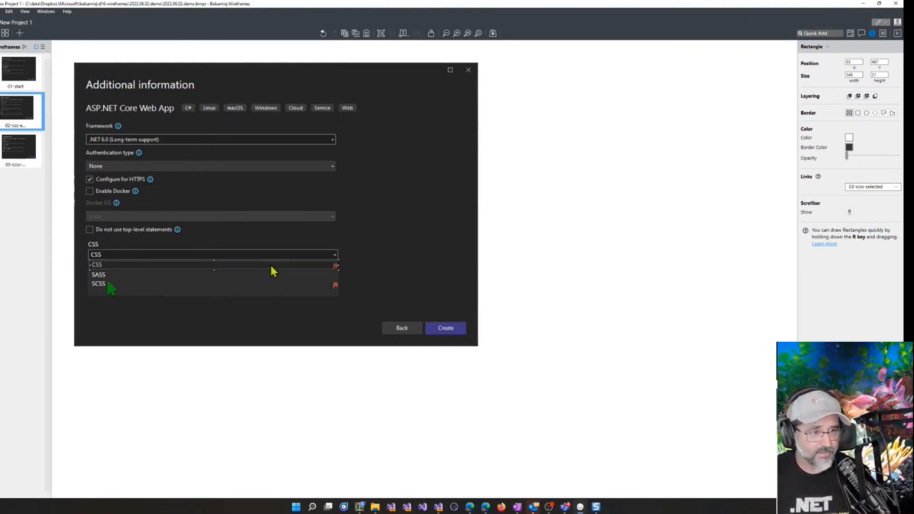
{"action": "left_click", "coordinate": [869, 187]}
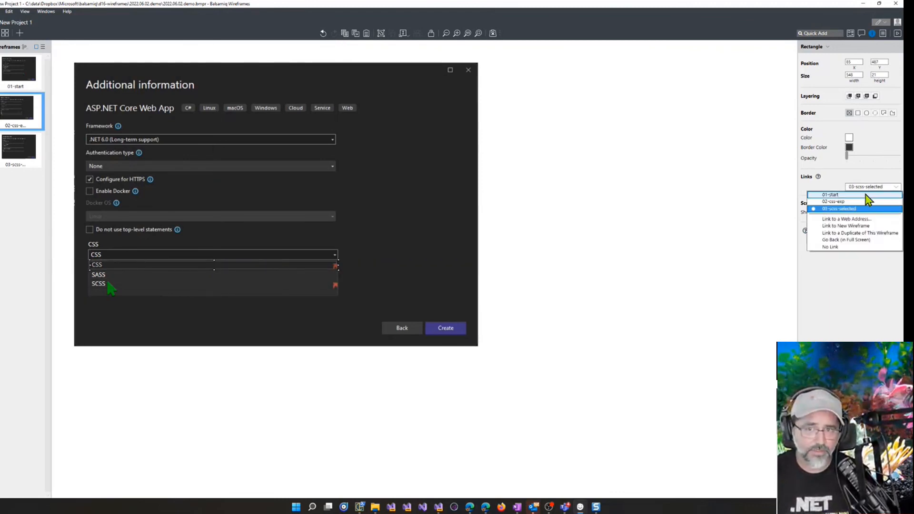
{"action": "left_click", "coordinate": [866, 195]}
{"action": "left_click", "coordinate": [614, 224]}
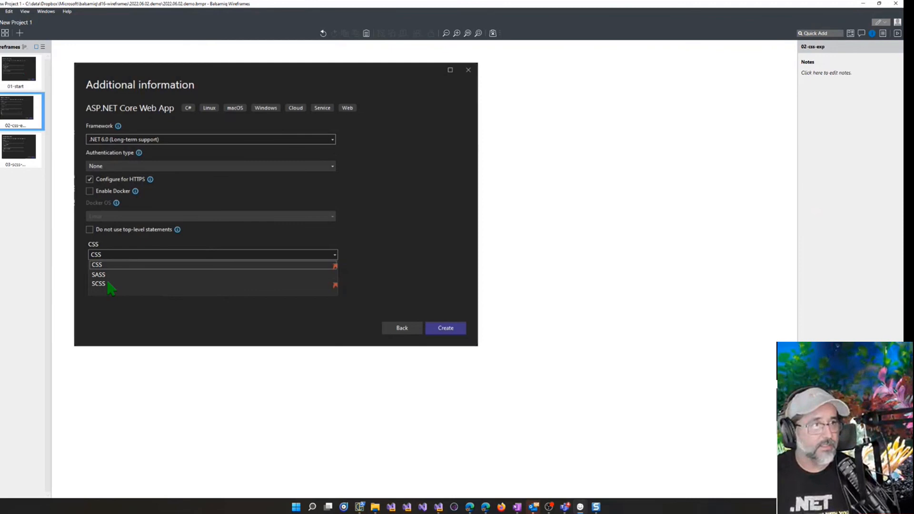
Start a PDF export of all wireframes, optimized for viewing on screen
{"action": "left_click", "coordinate": [2, 11]}
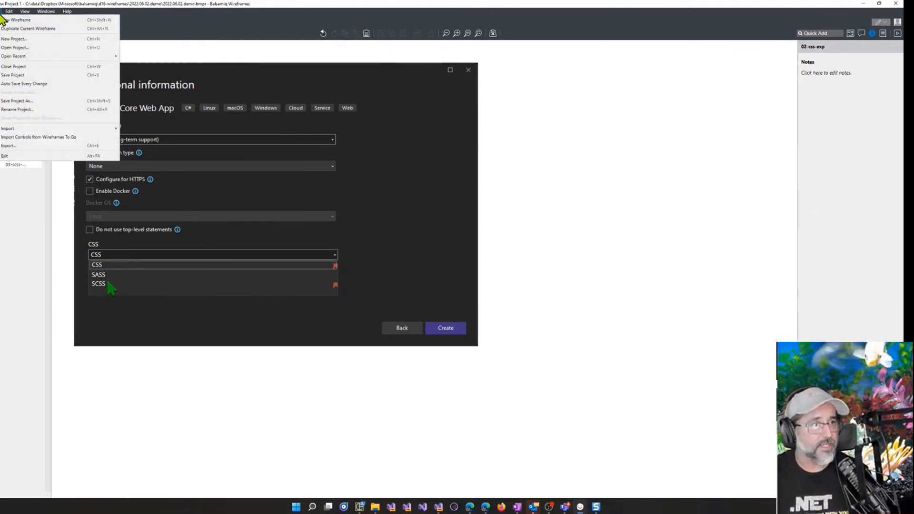
{"action": "left_click", "coordinate": [92, 145]}
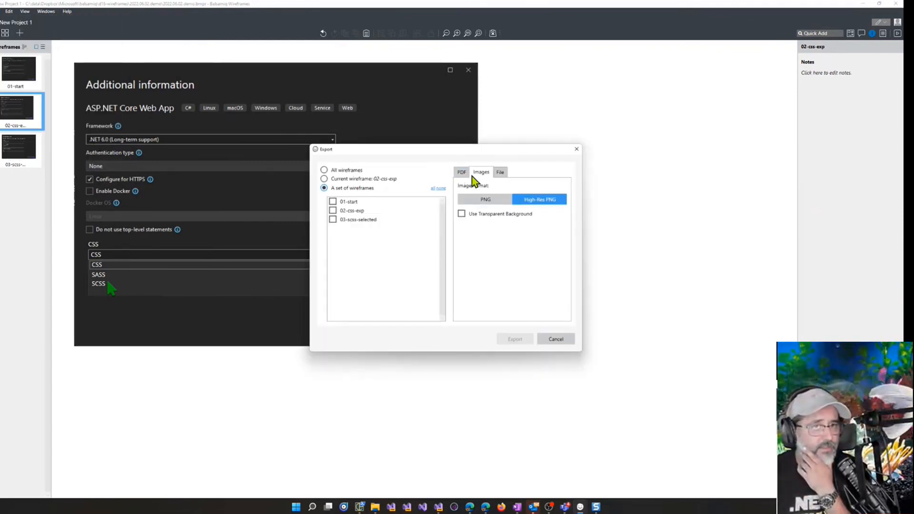
{"action": "left_click", "coordinate": [460, 173]}
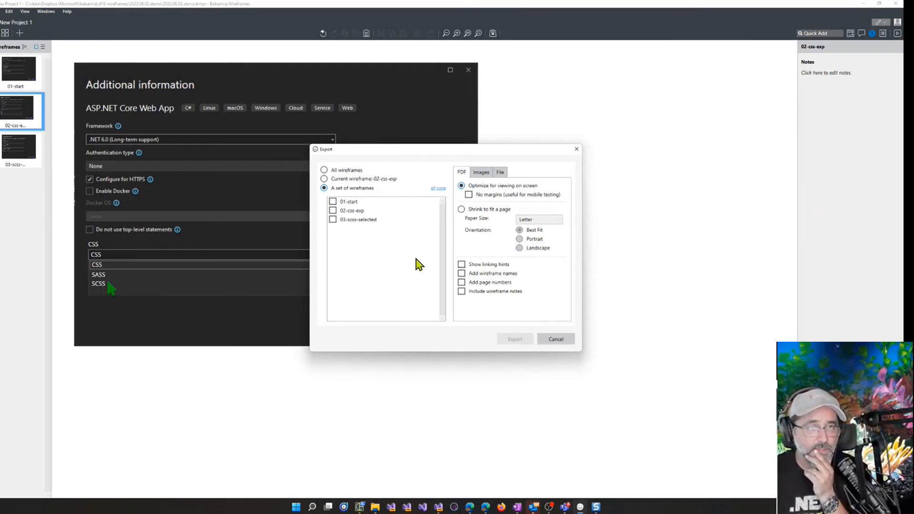
{"action": "left_click", "coordinate": [346, 170]}
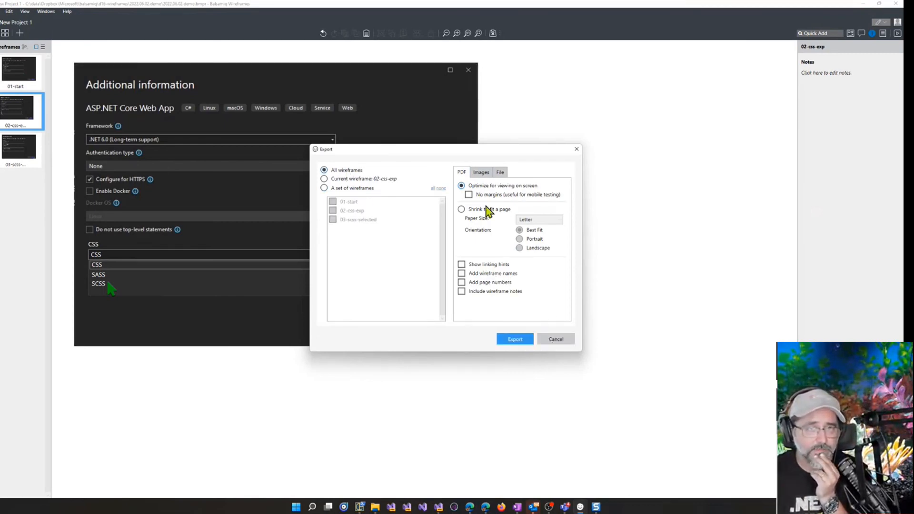
{"action": "left_click", "coordinate": [524, 341]}
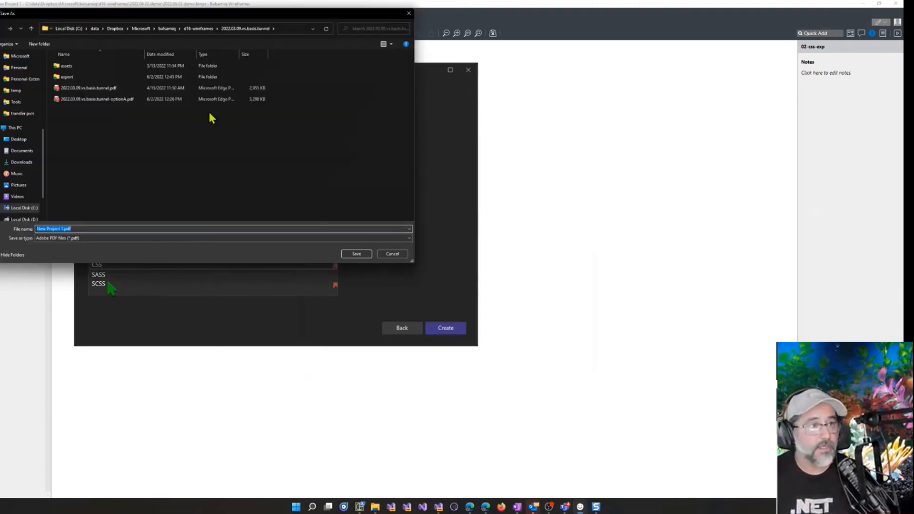
Save the exported PDF as demo in the 2022.06.02.demo folder under d16-wireframes
{"action": "left_click", "coordinate": [202, 28]}
{"action": "double_click", "coordinate": [102, 63]}
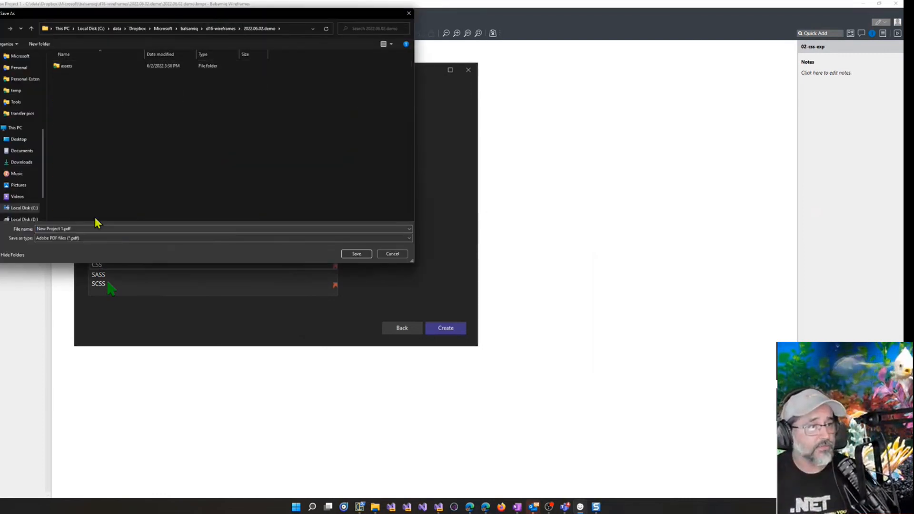
{"action": "left_click", "coordinate": [167, 228]}
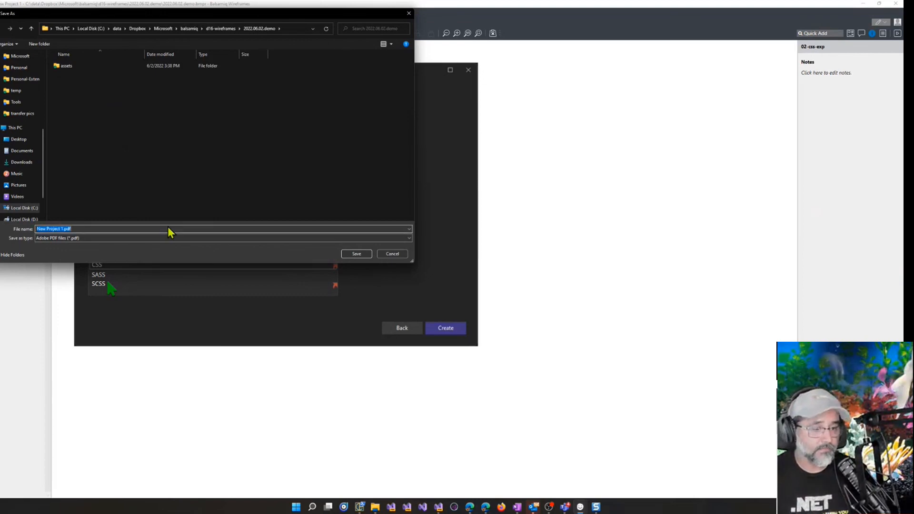
{"action": "type", "text": "demo"}
{"action": "key", "text": "Return"}
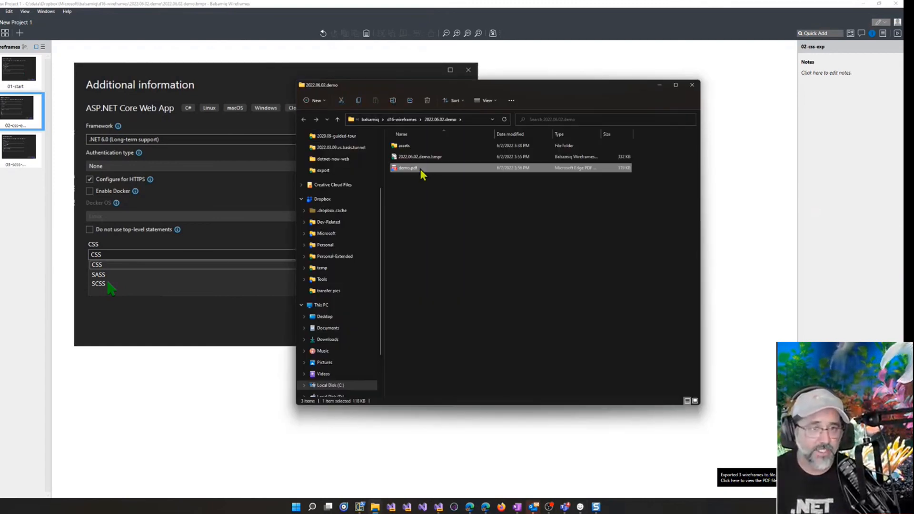
Open demo.pdf and test its links on the CSS dropdown, the SCSS option and the CSS option
{"action": "double_click", "coordinate": [422, 169]}
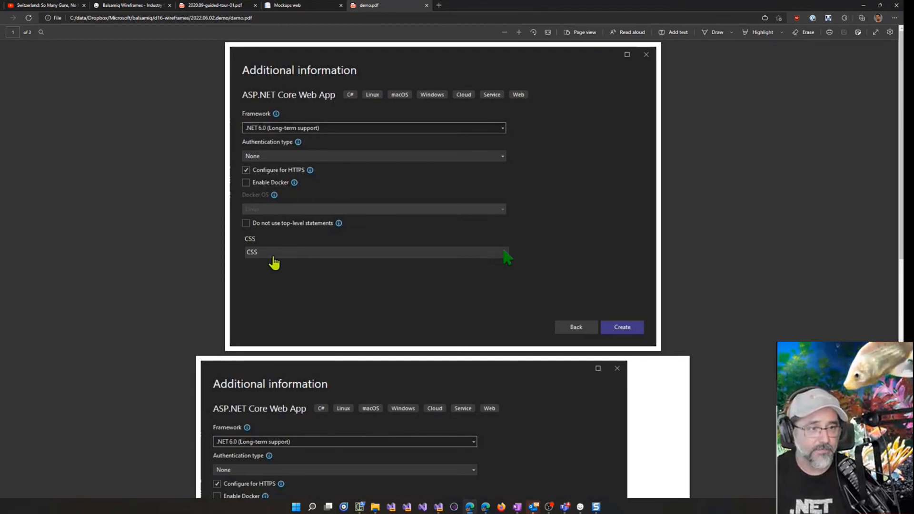
{"action": "left_click", "coordinate": [346, 262]}
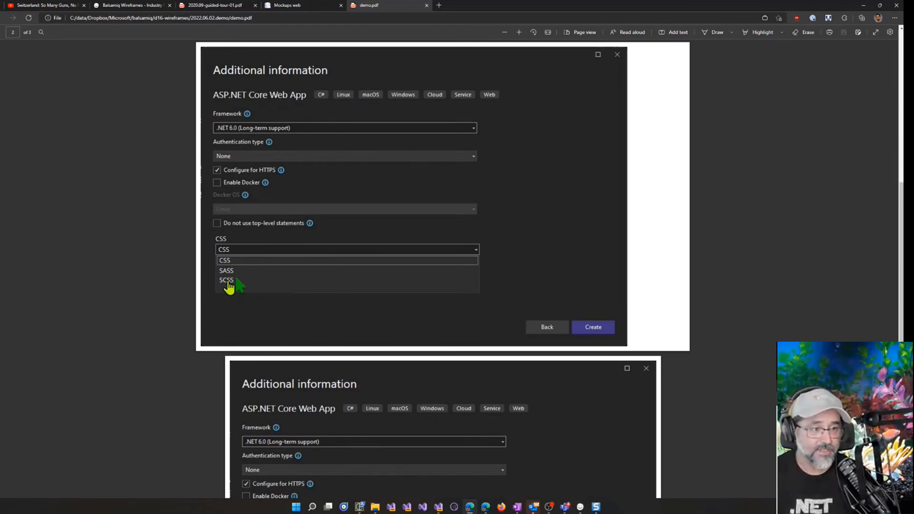
{"action": "left_click", "coordinate": [228, 283]}
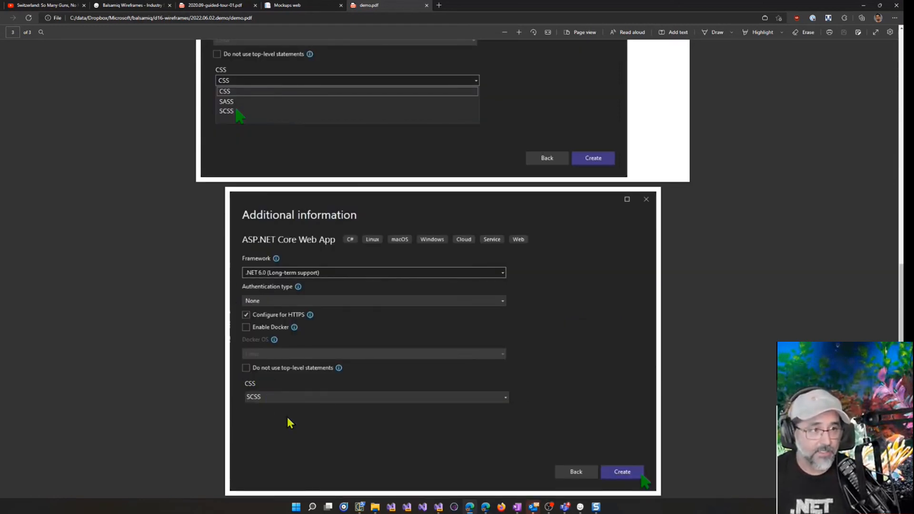
{"action": "scroll", "coordinate": [287, 419], "scroll_direction": "up", "scroll_amount": 5}
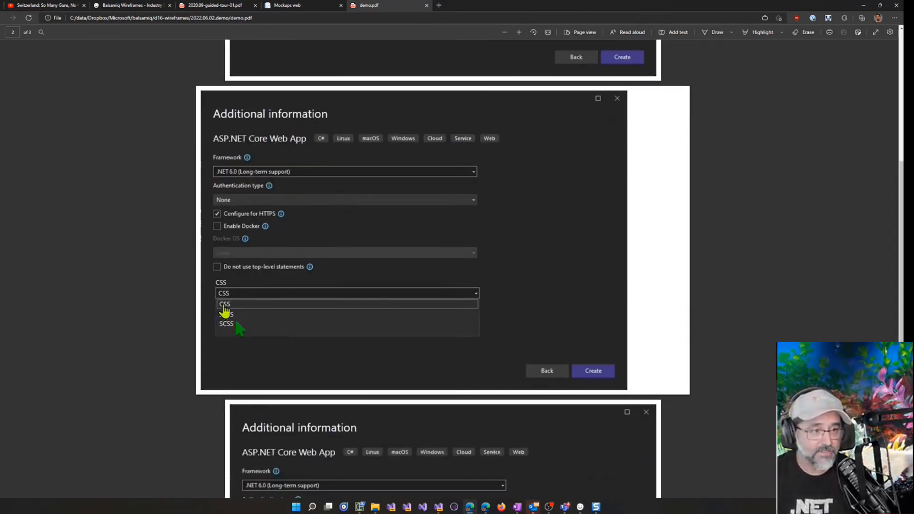
{"action": "left_click", "coordinate": [224, 307]}
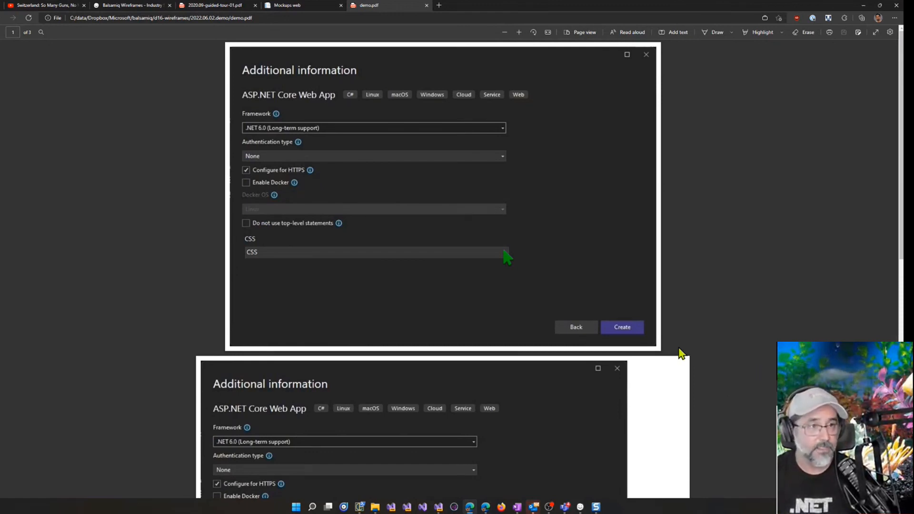
Compare the exported demo.pdf with the interactive Mockups web page in the browser
{"action": "left_click", "coordinate": [328, 12]}
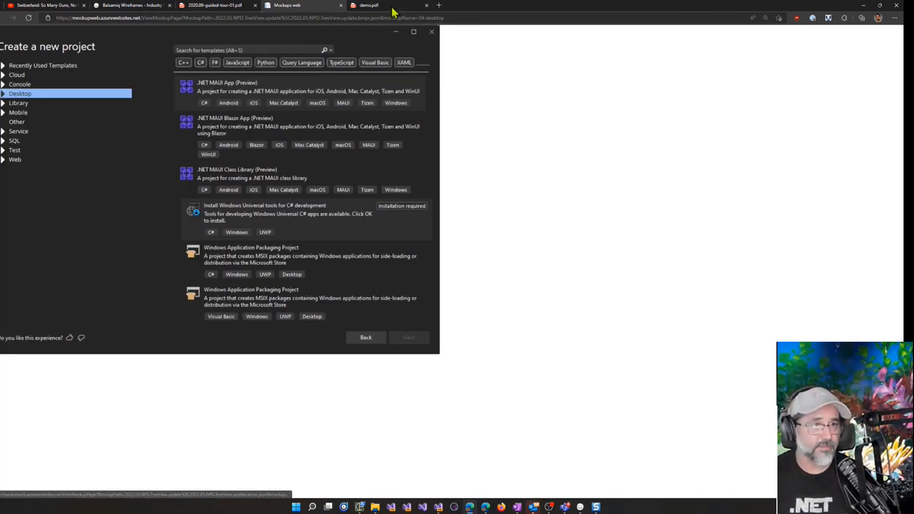
{"action": "left_click", "coordinate": [407, 9]}
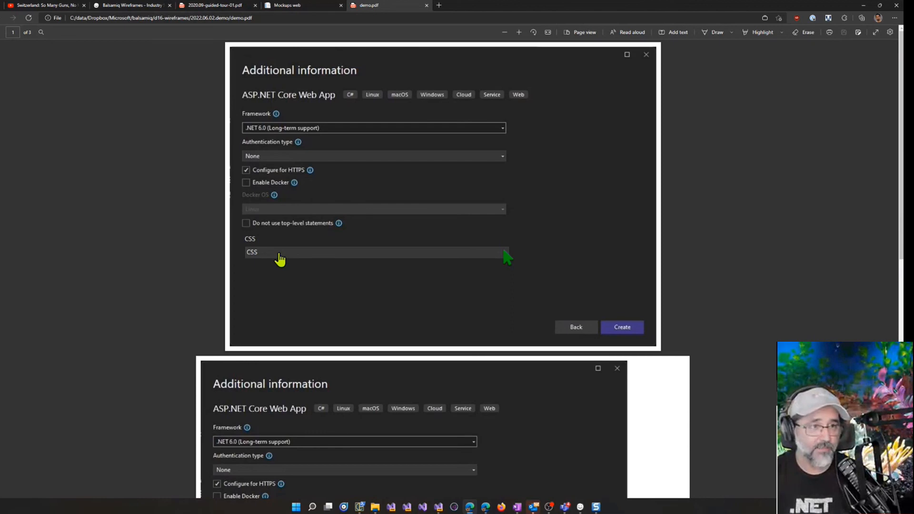
{"action": "left_click", "coordinate": [316, 8]}
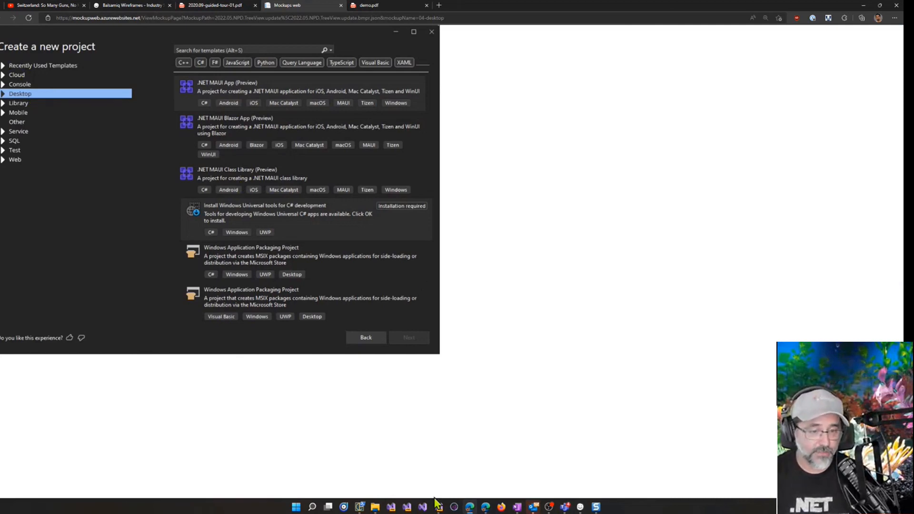
Switch to File Explorer and locate 2022.05.NPD.TreeView.update.bmpr in the 2022.05.NPD.TreeView.update folder
{"action": "mouse_move", "coordinate": [377, 507]}
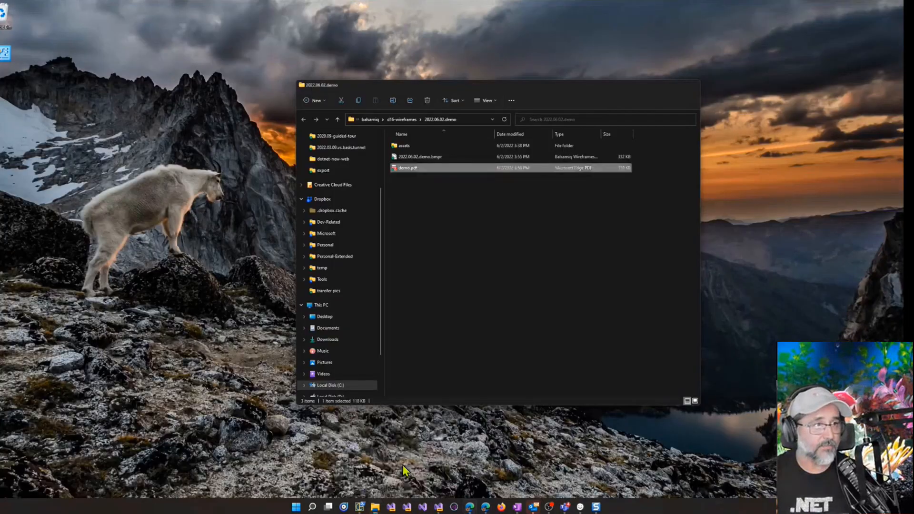
{"action": "left_click", "coordinate": [403, 464]}
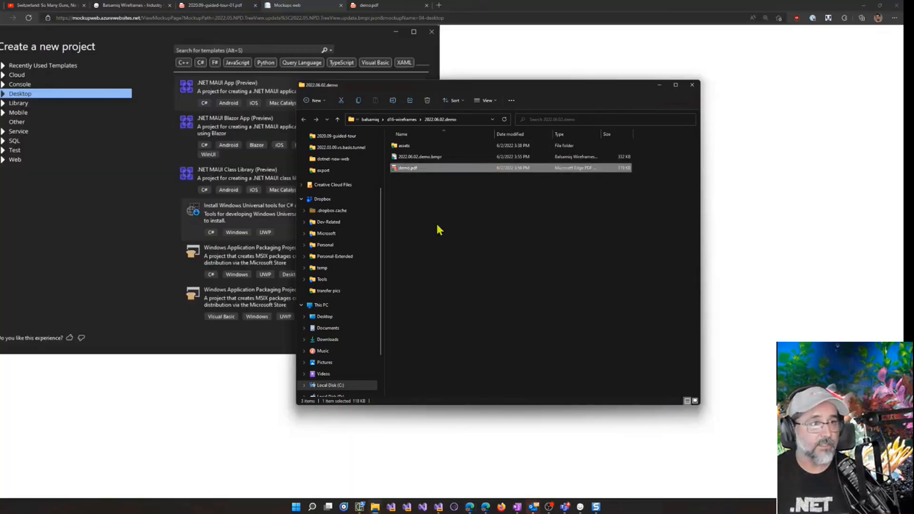
{"action": "left_click", "coordinate": [407, 120]}
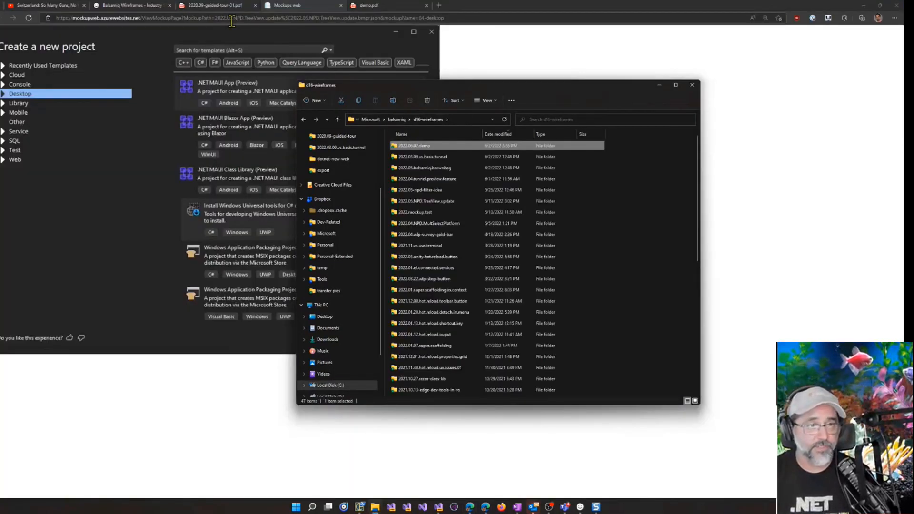
{"action": "double_click", "coordinate": [437, 203]}
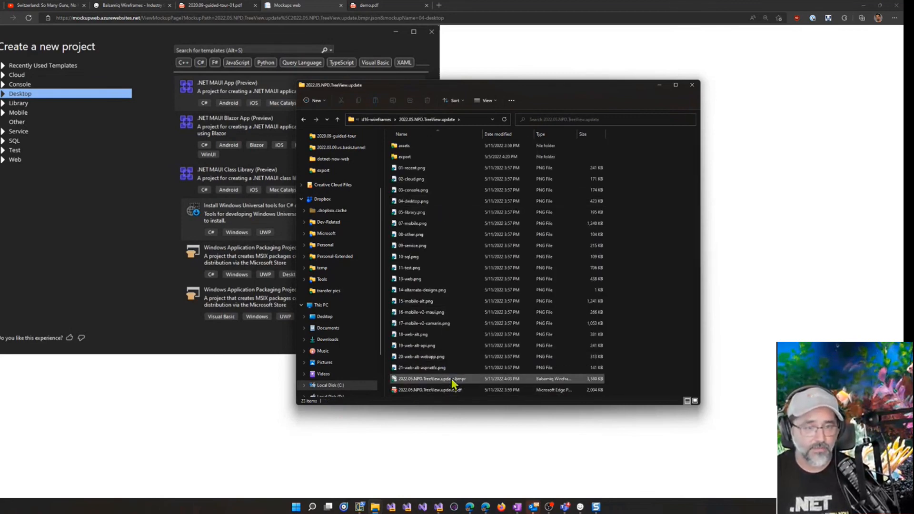
{"action": "left_click", "coordinate": [451, 379]}
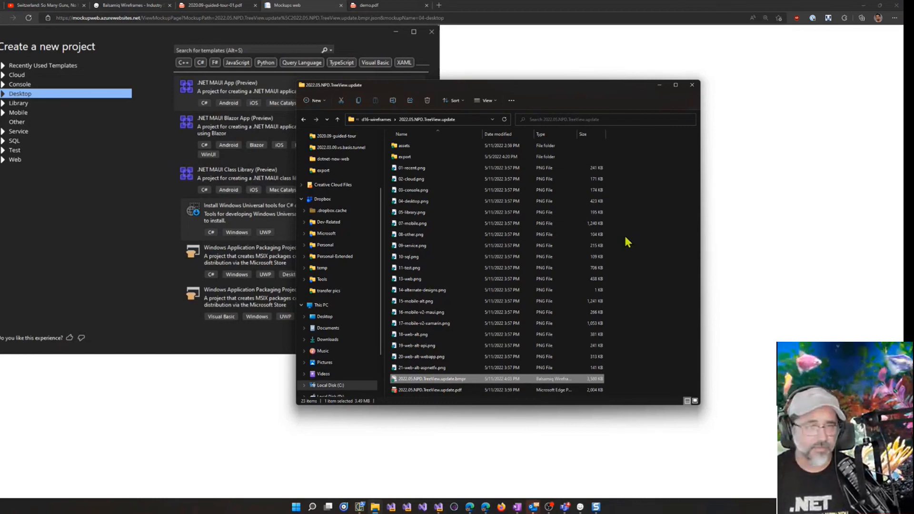
Switch to the 2022.05.NPD.TreeView.update project in Balsamiq and inspect the link rectangles over the Service, Recently Used Templates and Desktop categories
{"action": "left_click", "coordinate": [581, 507]}
{"action": "left_click", "coordinate": [637, 457]}
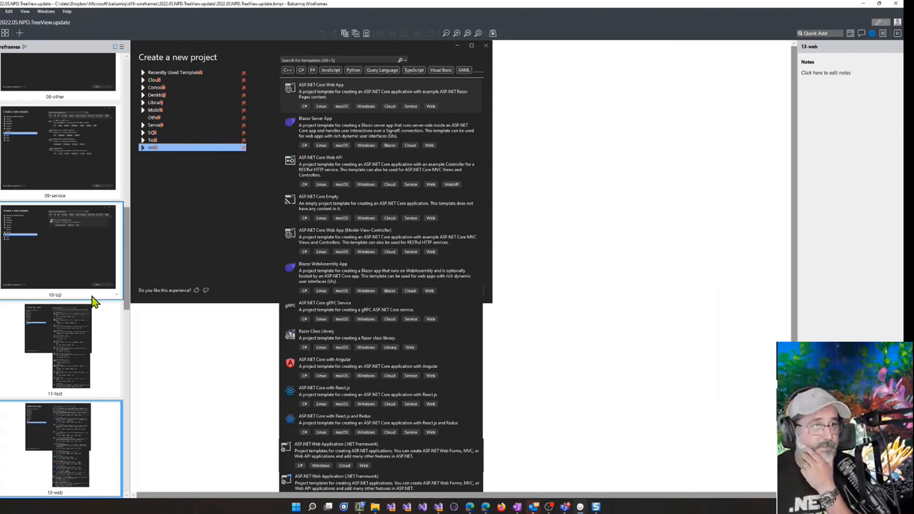
{"action": "scroll", "coordinate": [91, 297], "scroll_direction": "up", "scroll_amount": 15}
{"action": "left_click", "coordinate": [215, 123]}
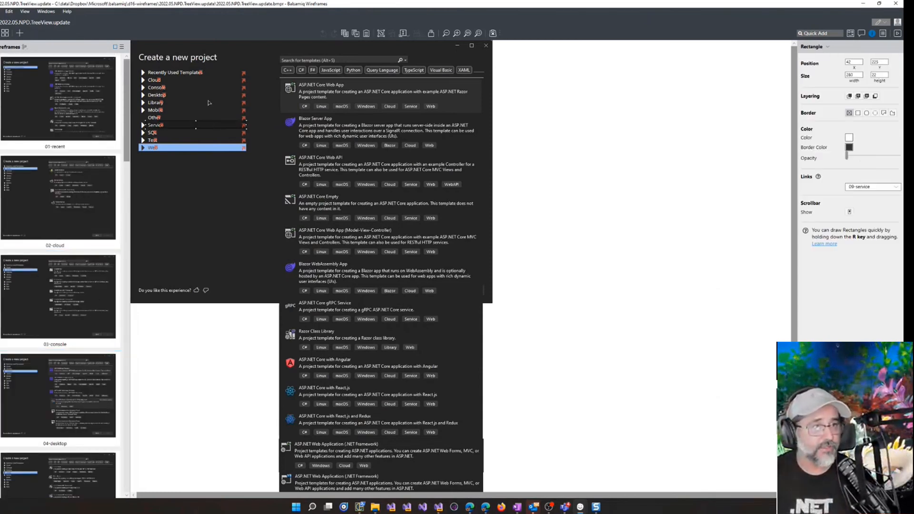
{"action": "left_click", "coordinate": [186, 73]}
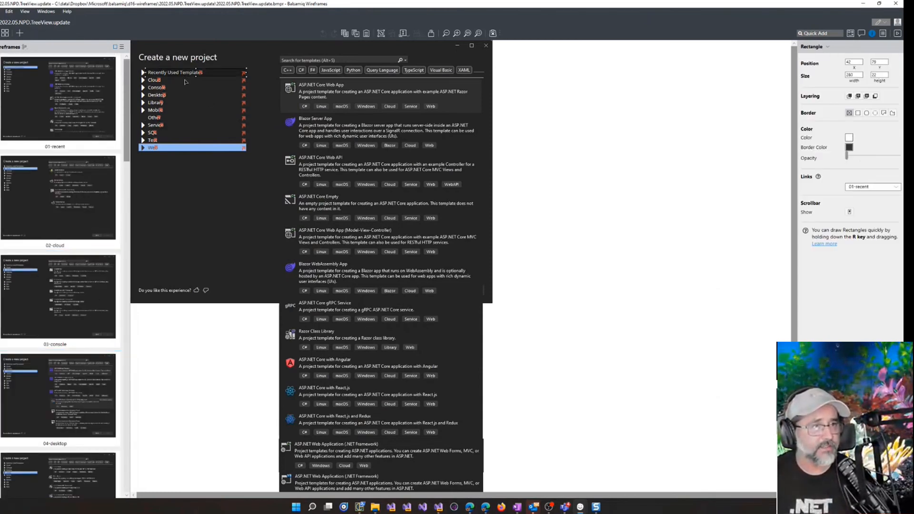
{"action": "left_click", "coordinate": [185, 82]}
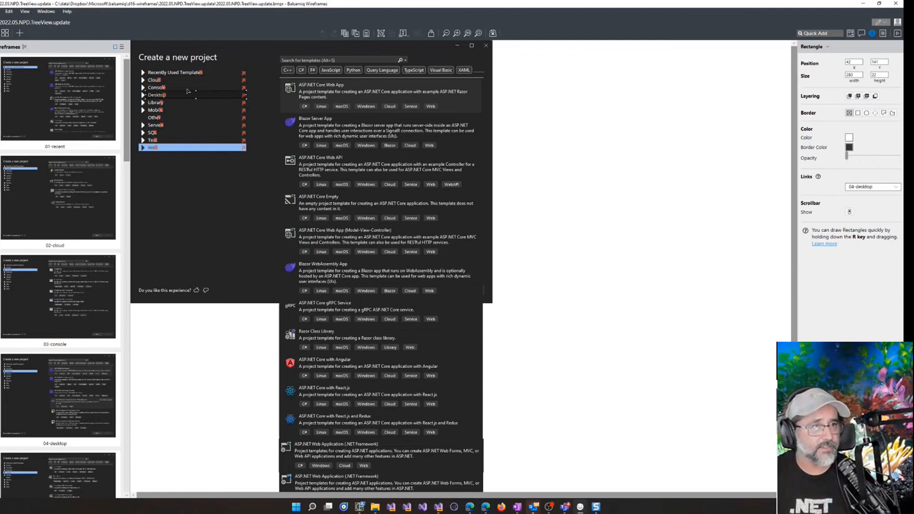
{"action": "left_click", "coordinate": [191, 96]}
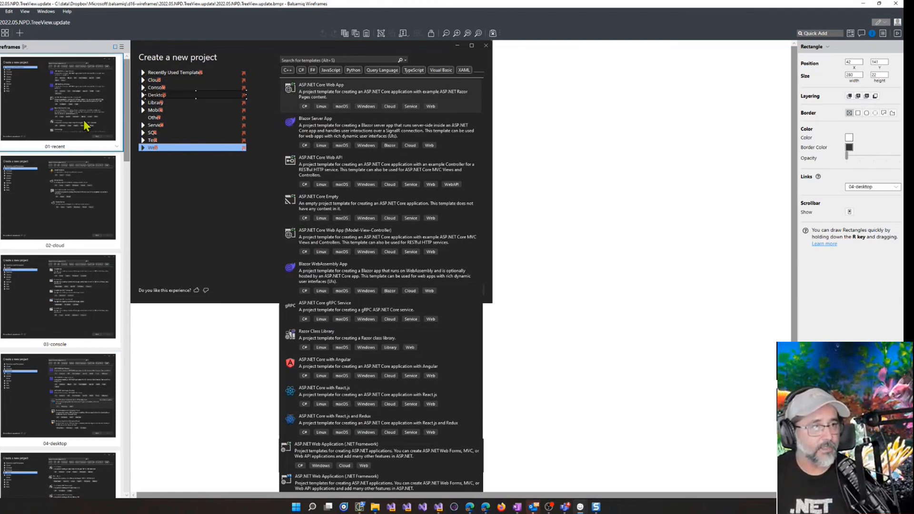
Open the 01-recent wireframe and inspect all the link rectangles over its category list together
{"action": "left_click", "coordinate": [48, 119]}
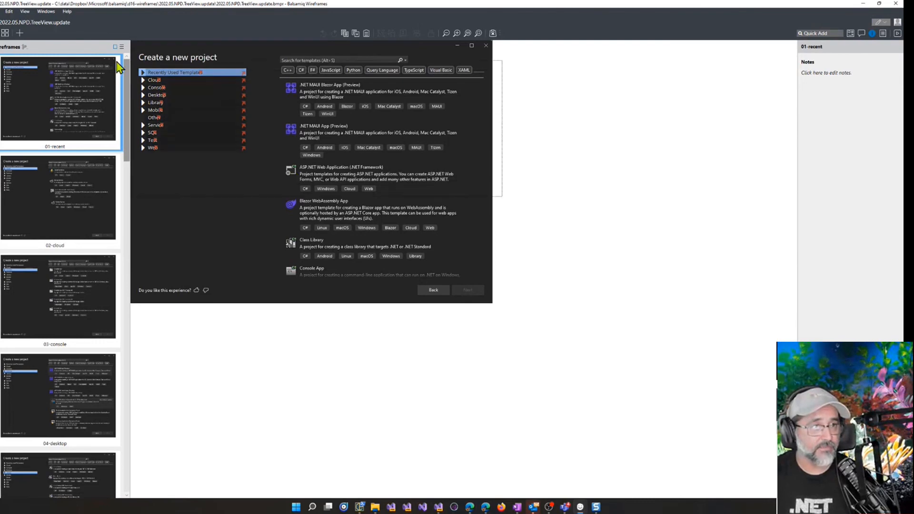
{"action": "left_click_drag", "start_coordinate": [136, 66], "coordinate": [249, 153]}
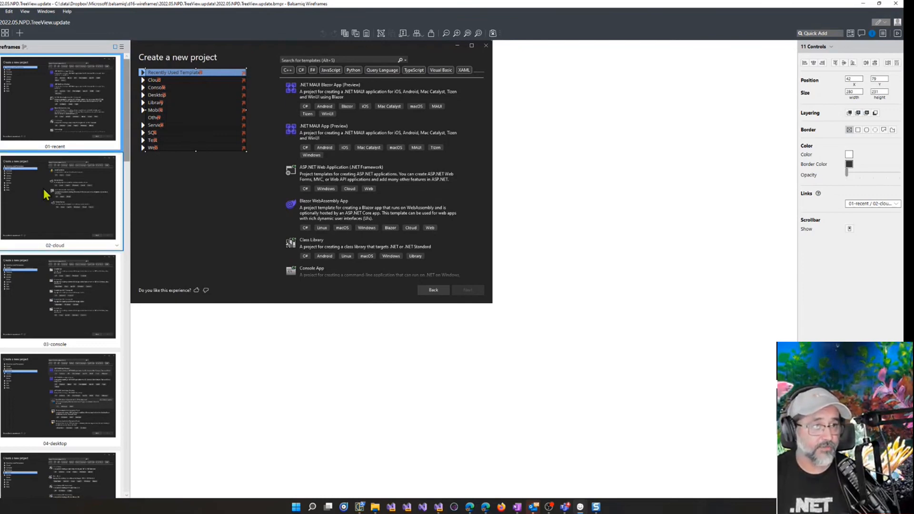
{"action": "left_click", "coordinate": [565, 225]}
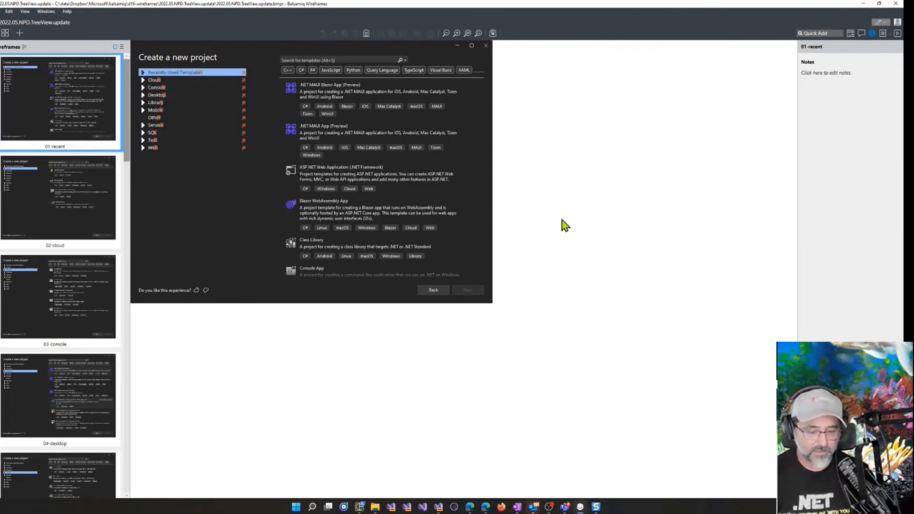
Add a label with white text to 01-recent, in the empty area below the category list at about X 212, Y 405
{"action": "type", "text": "lab"}
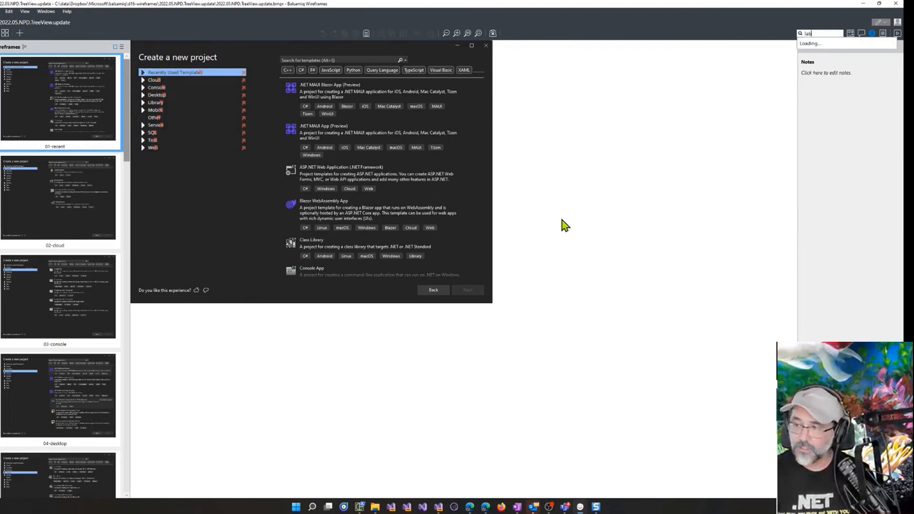
{"action": "key", "text": "Return"}
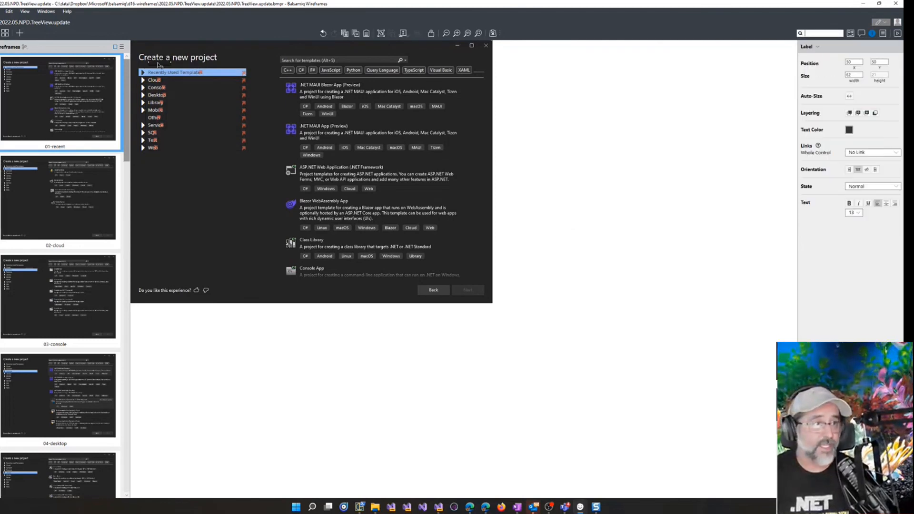
{"action": "left_click_drag", "start_coordinate": [157, 65], "coordinate": [215, 191]}
{"action": "left_click", "coordinate": [850, 130]}
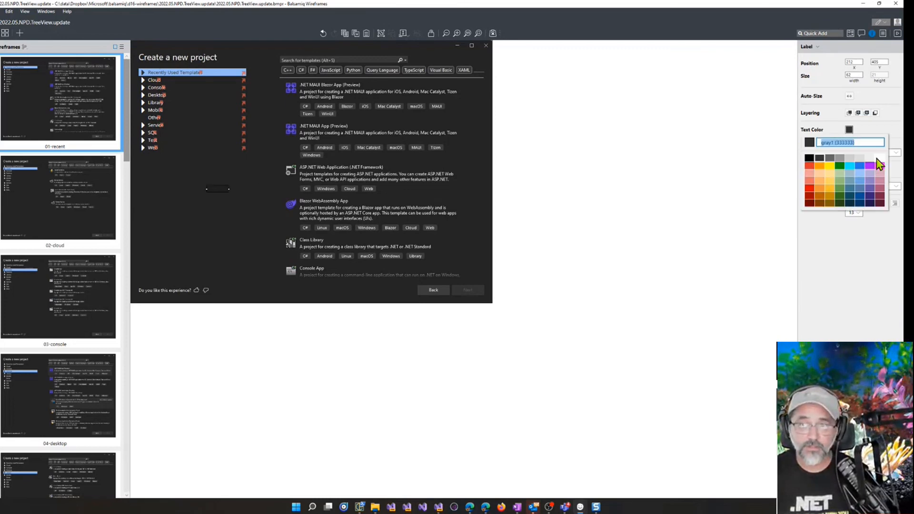
{"action": "left_click", "coordinate": [881, 160]}
{"action": "left_click", "coordinate": [252, 202]}
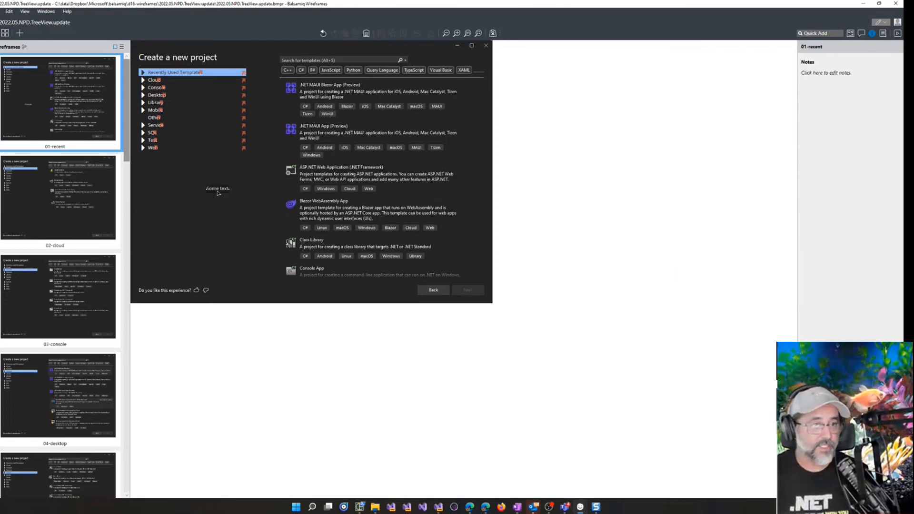
Copy the label from 01-recent to the same spot in the 02-cloud, 03-console and 04-desktop wireframes
{"action": "left_click", "coordinate": [218, 191]}
{"action": "left_click", "coordinate": [71, 214]}
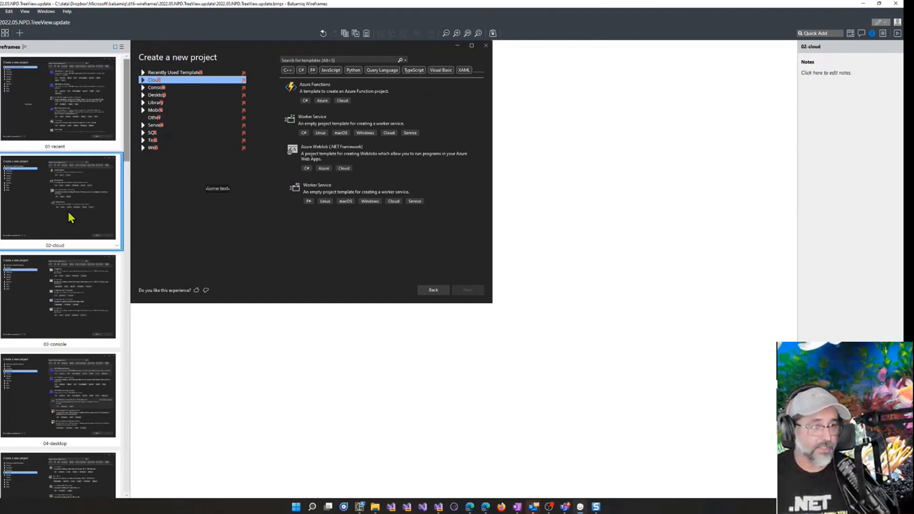
{"action": "left_click", "coordinate": [71, 272]}
{"action": "left_click", "coordinate": [79, 368]}
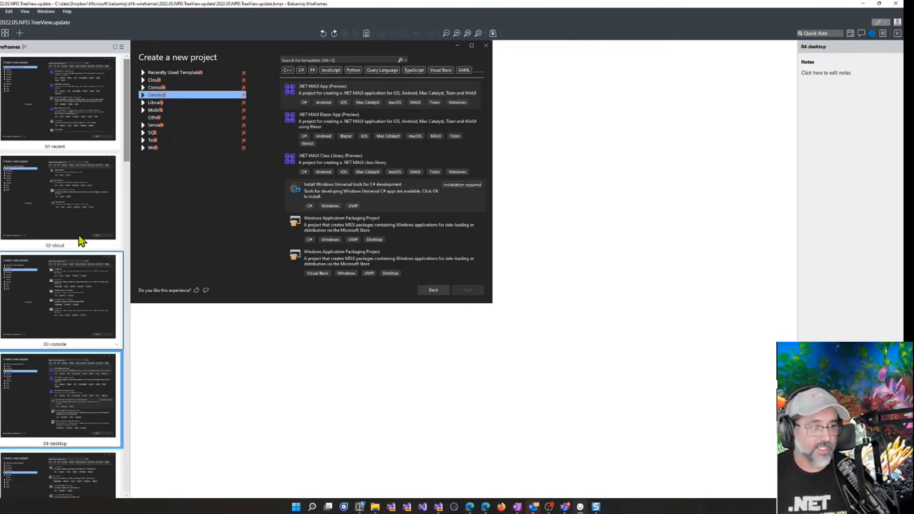
Review the 03-console, 02-cloud and 01-recent wireframes to compare the label's placement below the category list
{"action": "left_click", "coordinate": [91, 311]}
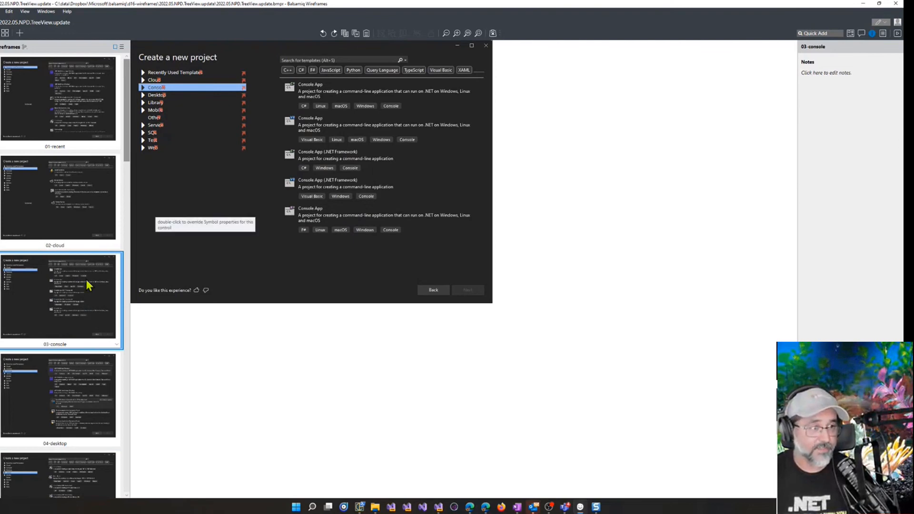
{"action": "left_click", "coordinate": [76, 206]}
{"action": "left_click", "coordinate": [57, 122]}
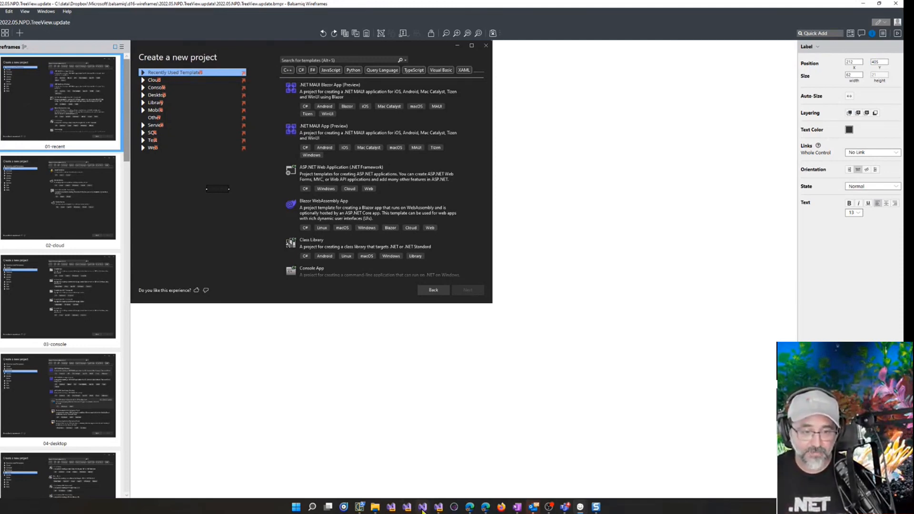
Switch to the dotnet-new-web solution in Visual Studio and capture its Additional information dialog as a Snagit region screenshot
{"action": "left_click", "coordinate": [438, 508]}
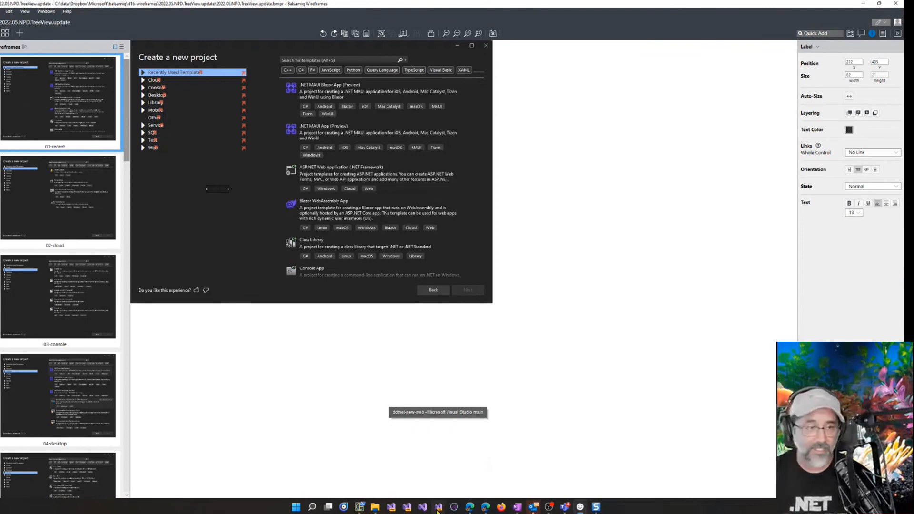
{"action": "key", "text": "Print"}
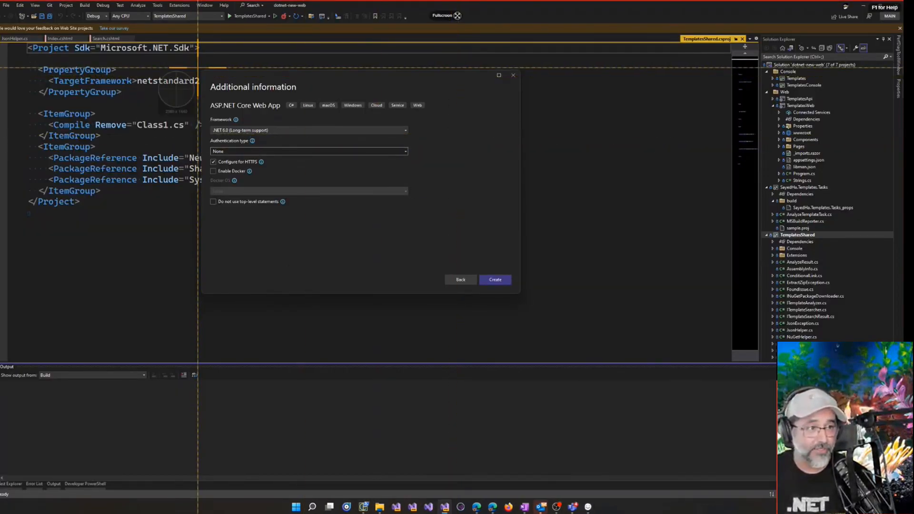
{"action": "left_click_drag", "start_coordinate": [198, 68], "coordinate": [522, 294]}
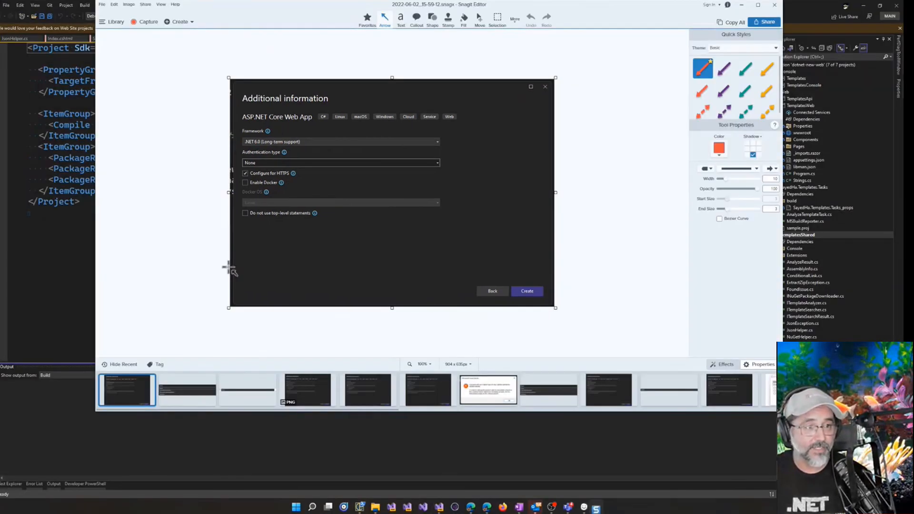
Switch to the New Project 1 demo project in Balsamiq and paste the dialog screenshot into a new wireframe
{"action": "mouse_move", "coordinate": [580, 506]}
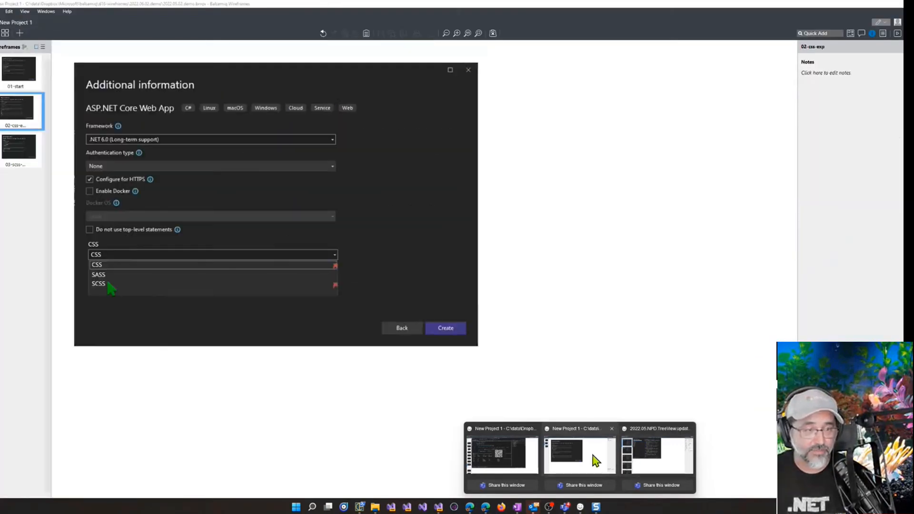
{"action": "left_click", "coordinate": [595, 460]}
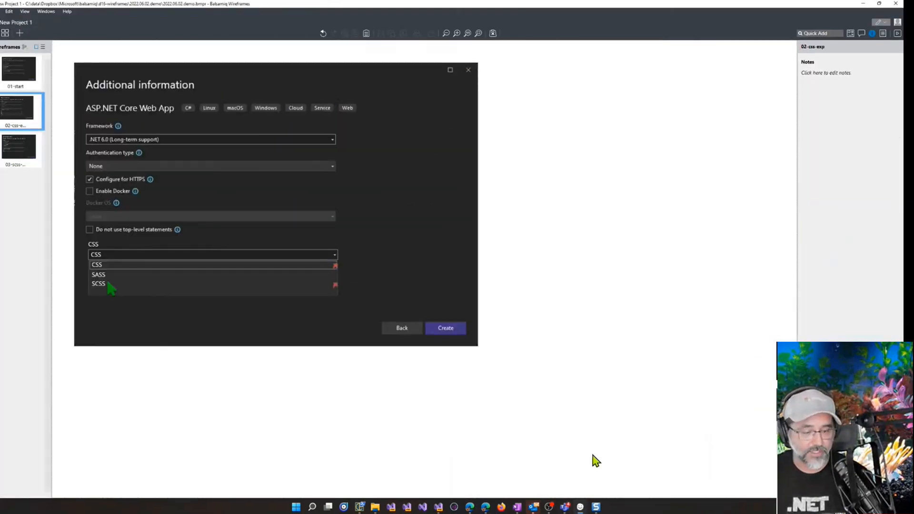
{"action": "key", "text": "ctrl+n"}
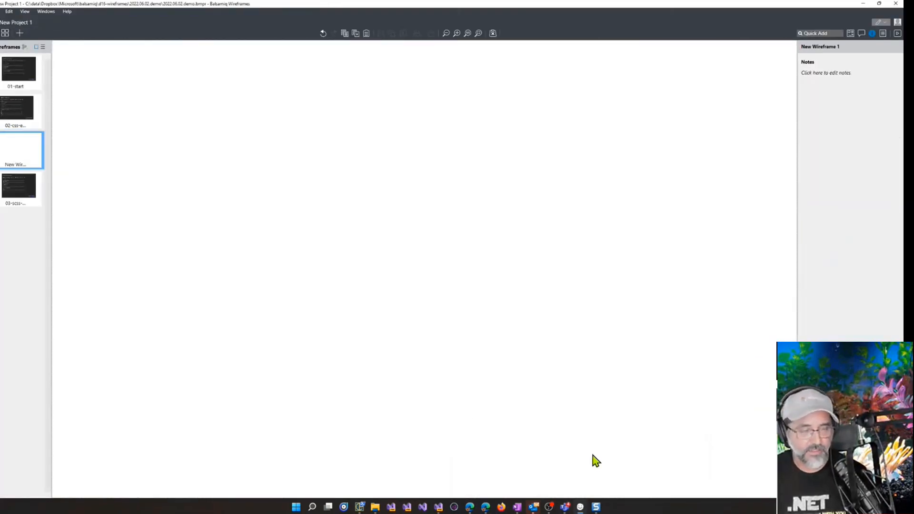
{"action": "key", "text": "ctrl+v"}
{"action": "key", "text": "super"}
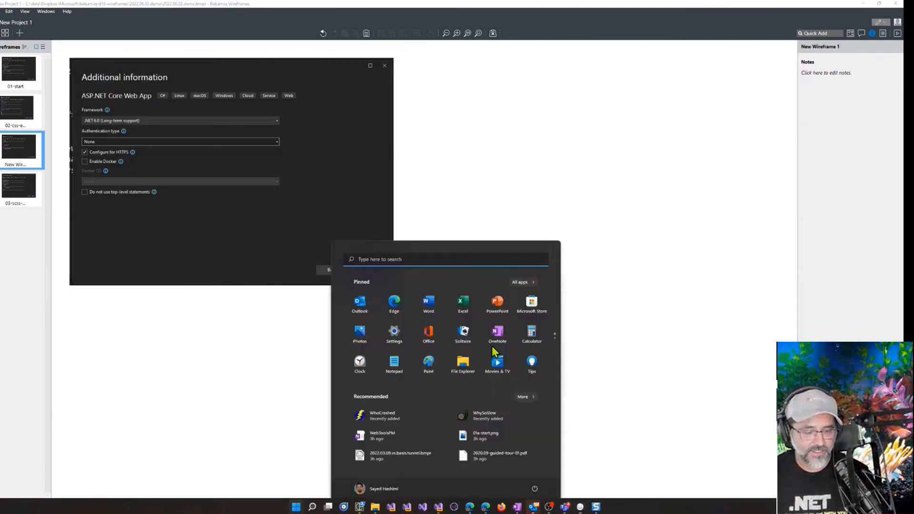
{"action": "type", "text": "snip"}
{"action": "key", "text": "Escape"}
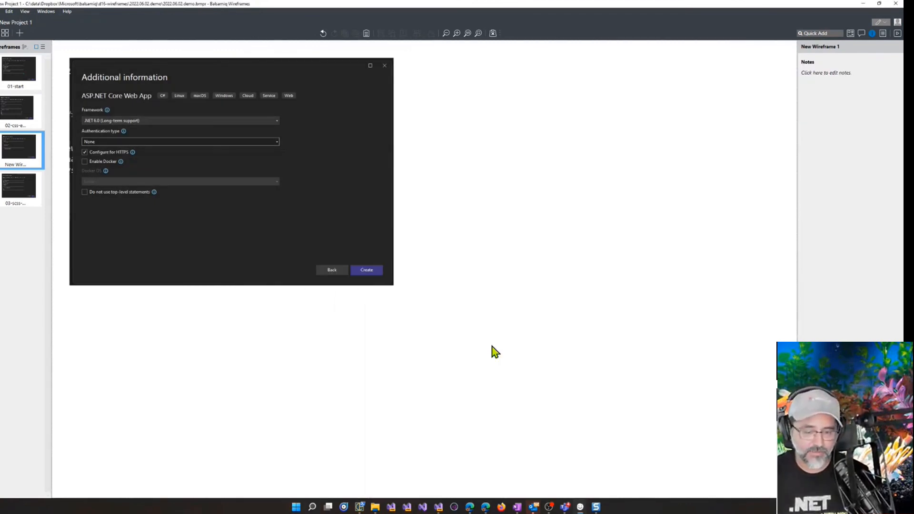
Add a rectangle and place it in the empty area of the screenshot above the Back and Create buttons
{"action": "type", "text": "/rect"}
{"action": "key", "text": "Return"}
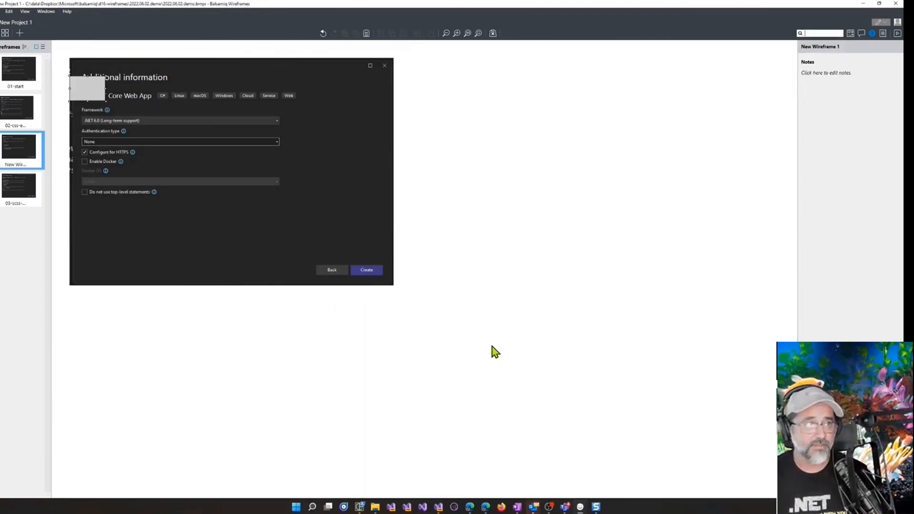
{"action": "left_click_drag", "start_coordinate": [88, 90], "coordinate": [327, 196]}
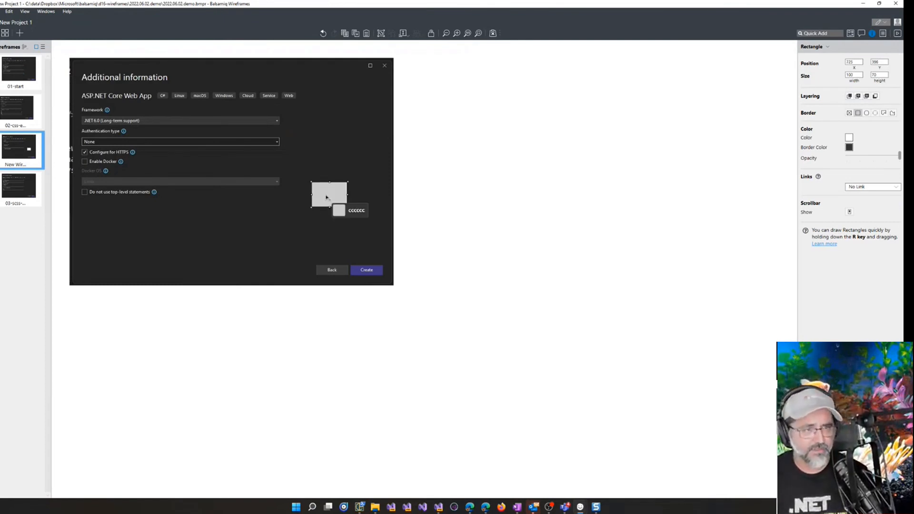
Sample the dialog's dark background with the colour picker and copy its HEX value 242424
{"action": "left_click", "coordinate": [212, 457]}
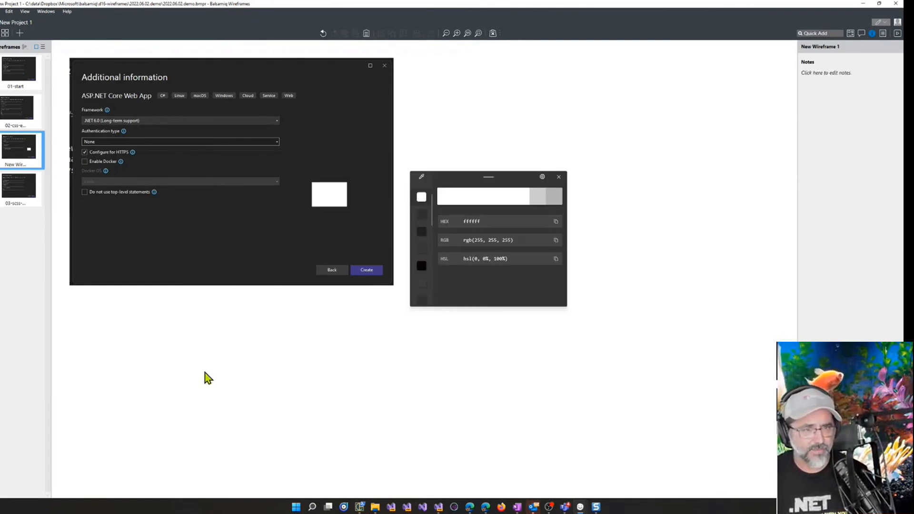
{"action": "key", "text": "super+shift+c"}
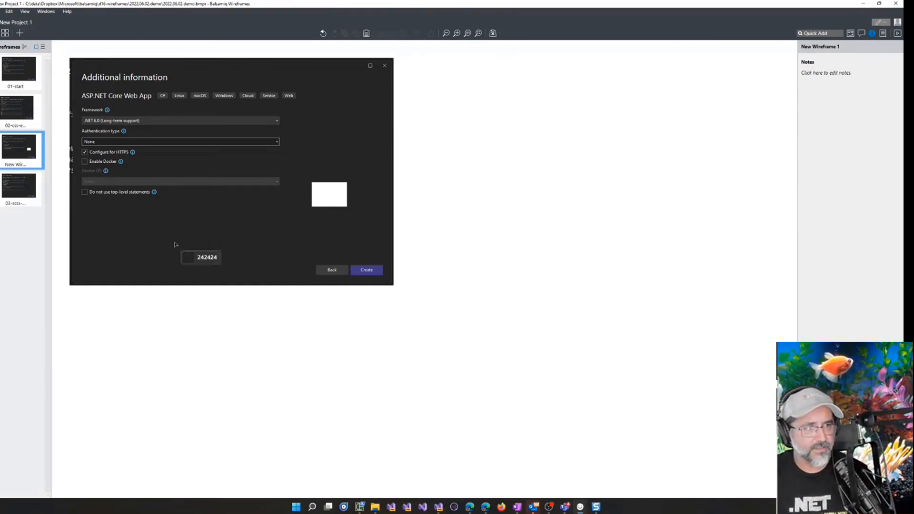
{"action": "left_click", "coordinate": [240, 249]}
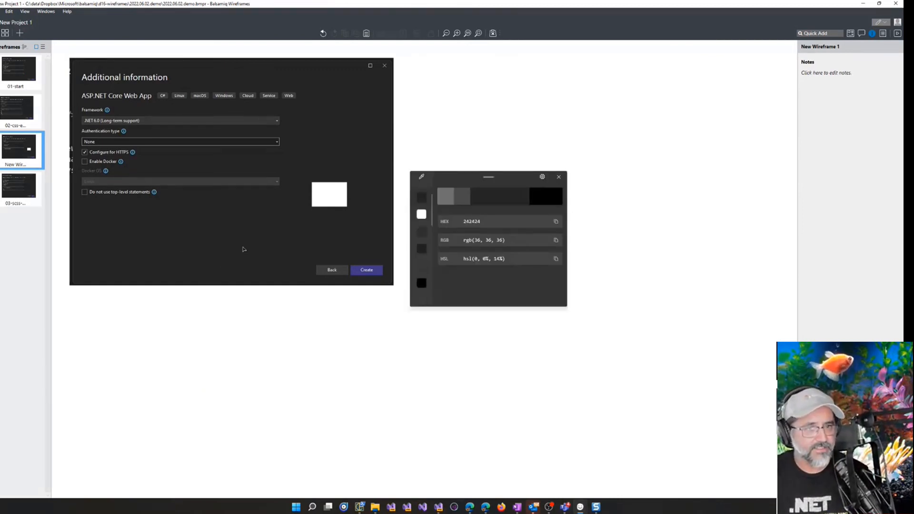
{"action": "left_click", "coordinate": [555, 221]}
Remove the rectangle's border and set its fill colour to the copied value 242424
{"action": "left_click", "coordinate": [326, 200]}
{"action": "left_click", "coordinate": [849, 137]}
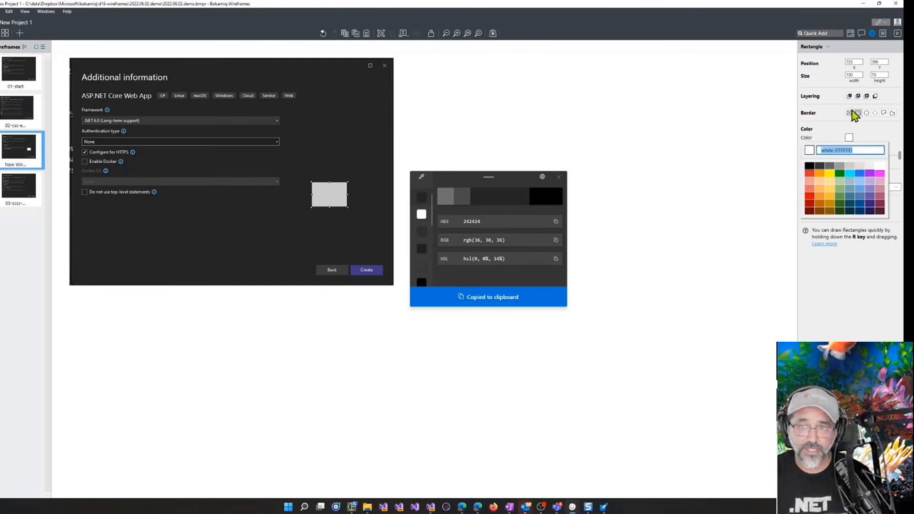
{"action": "left_click", "coordinate": [849, 137]}
{"action": "key", "text": "ctrl+v"}
{"action": "key", "text": "Return"}
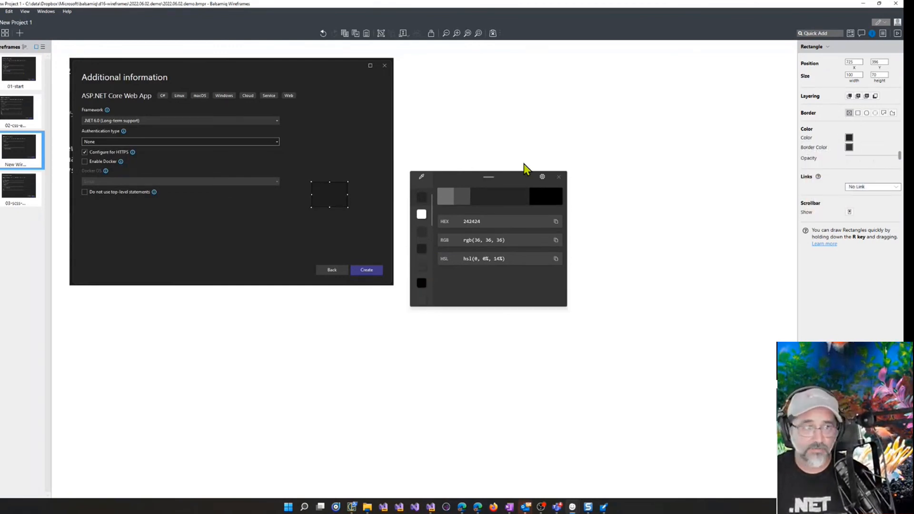
Move and resize the rectangle so it covers the Docker OS label and field between Enable Docker and the top-level statements checkbox
{"action": "left_click_drag", "start_coordinate": [333, 194], "coordinate": [282, 182]}
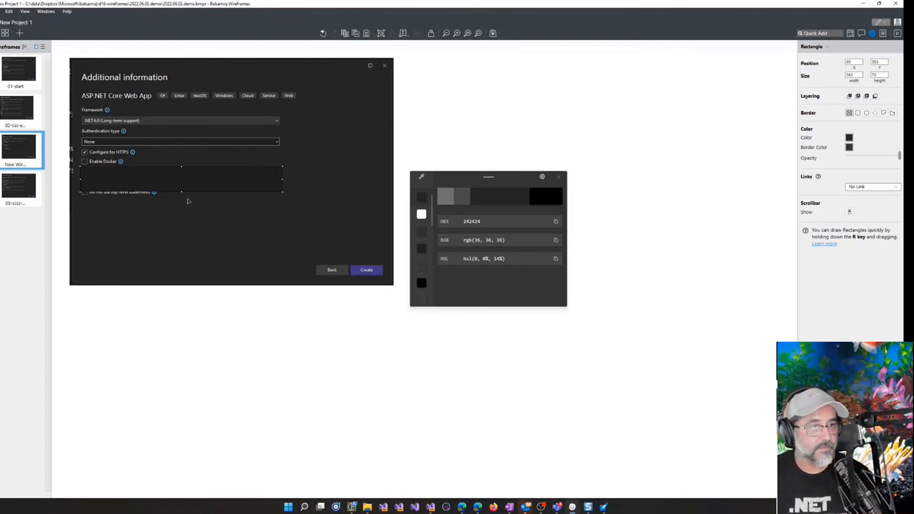
{"action": "left_click_drag", "start_coordinate": [185, 193], "coordinate": [186, 184]}
{"action": "left_click", "coordinate": [53, 253]}
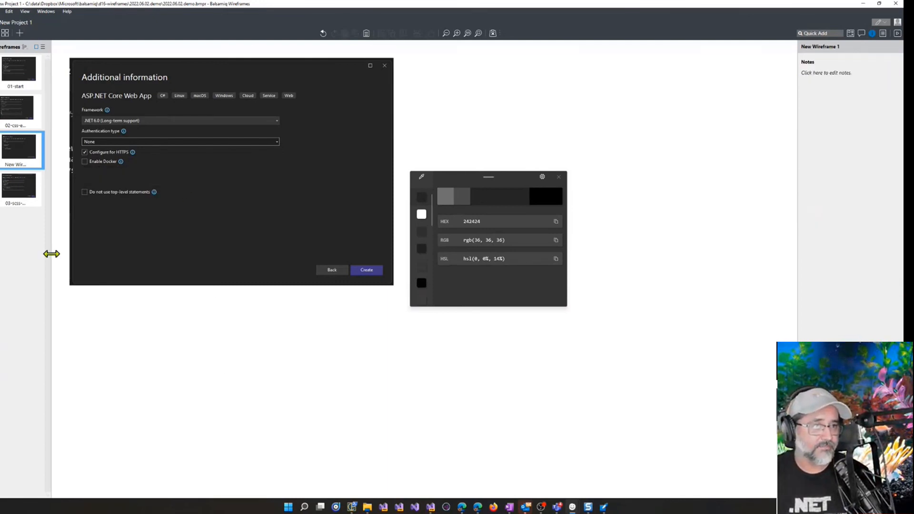